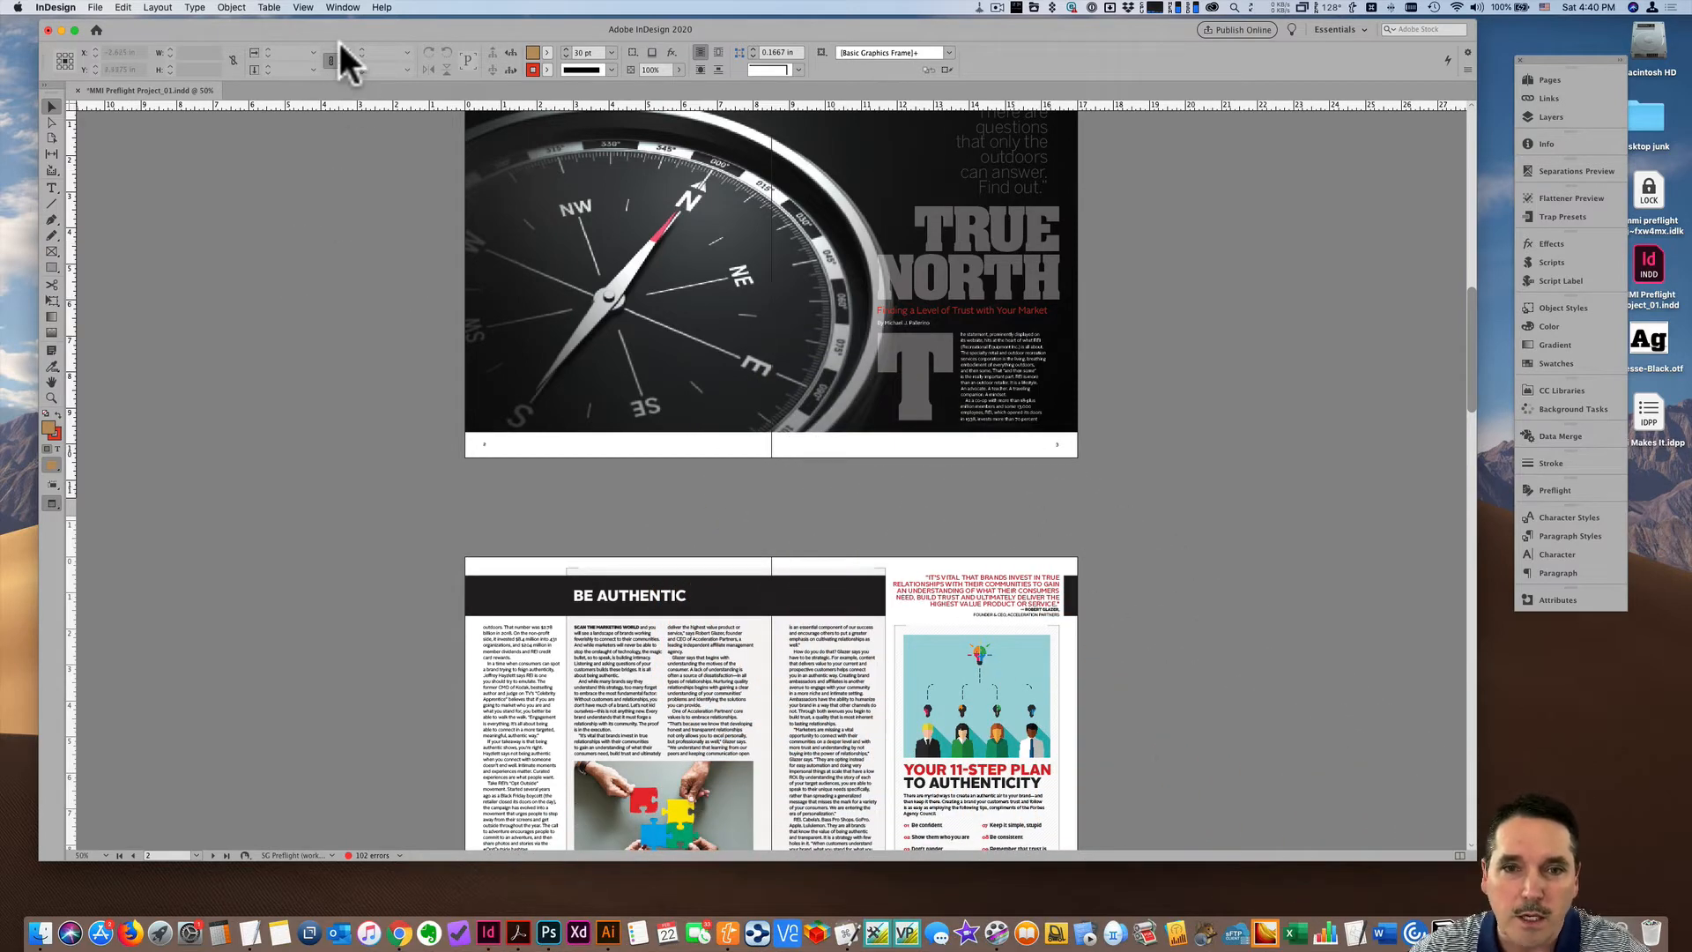
Step: Show the document's preflight results and open the preflight profile definitions
{"action": "left_click", "coordinate": [343, 9]}
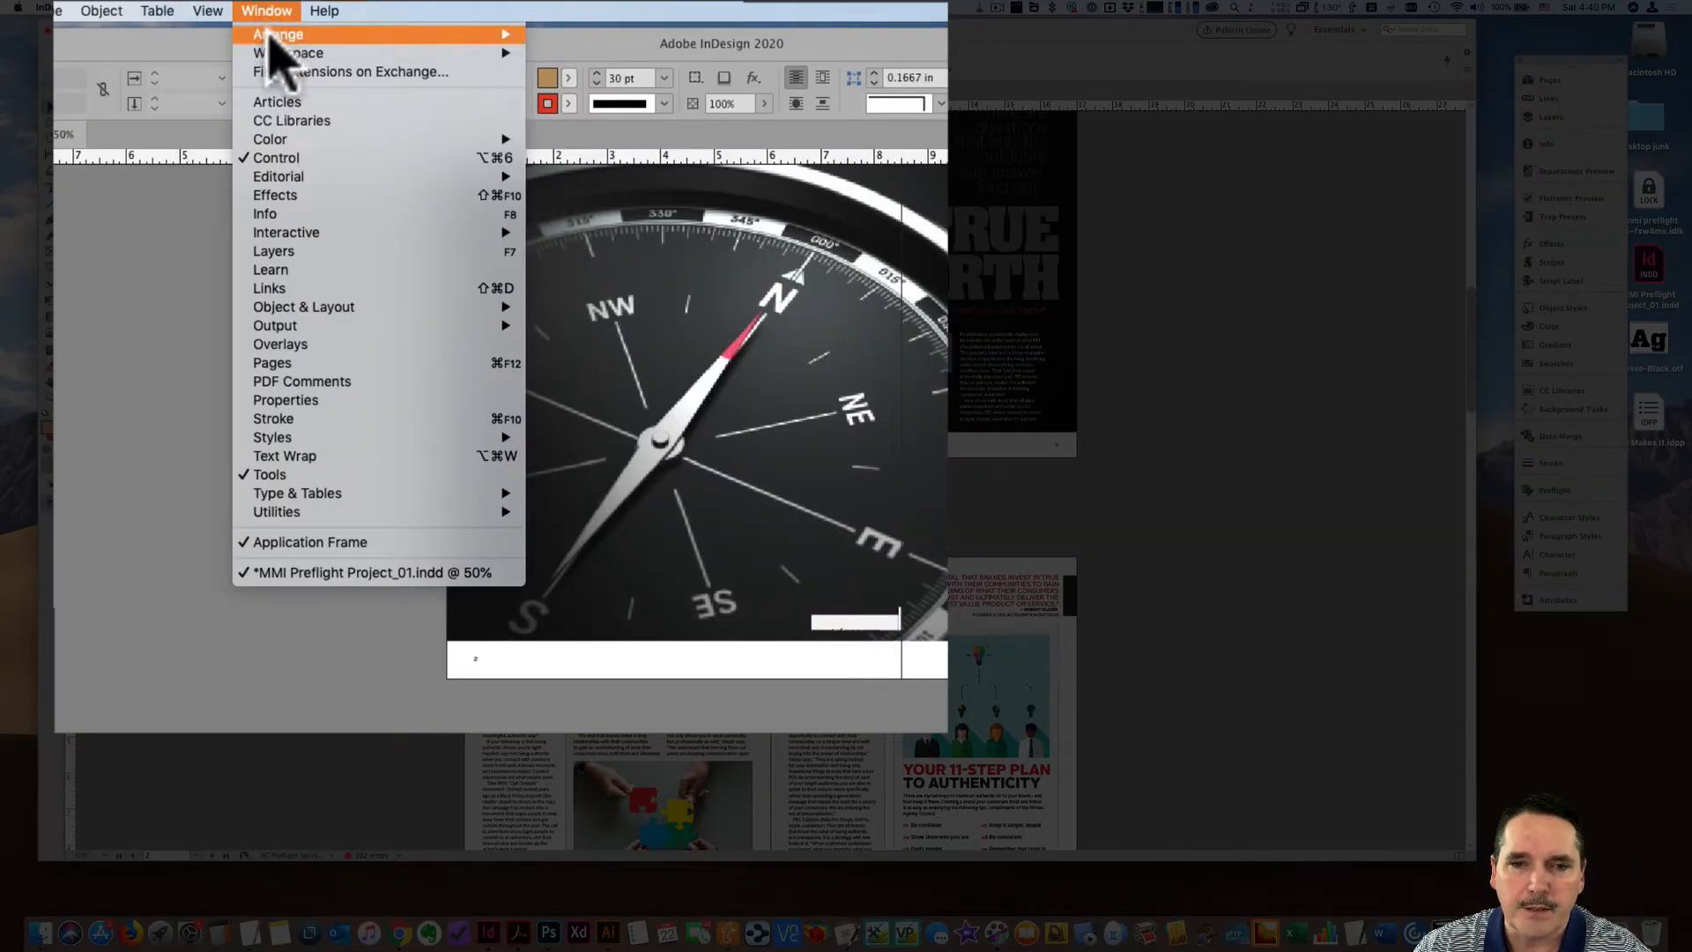
{"action": "mouse_move", "coordinate": [290, 327]}
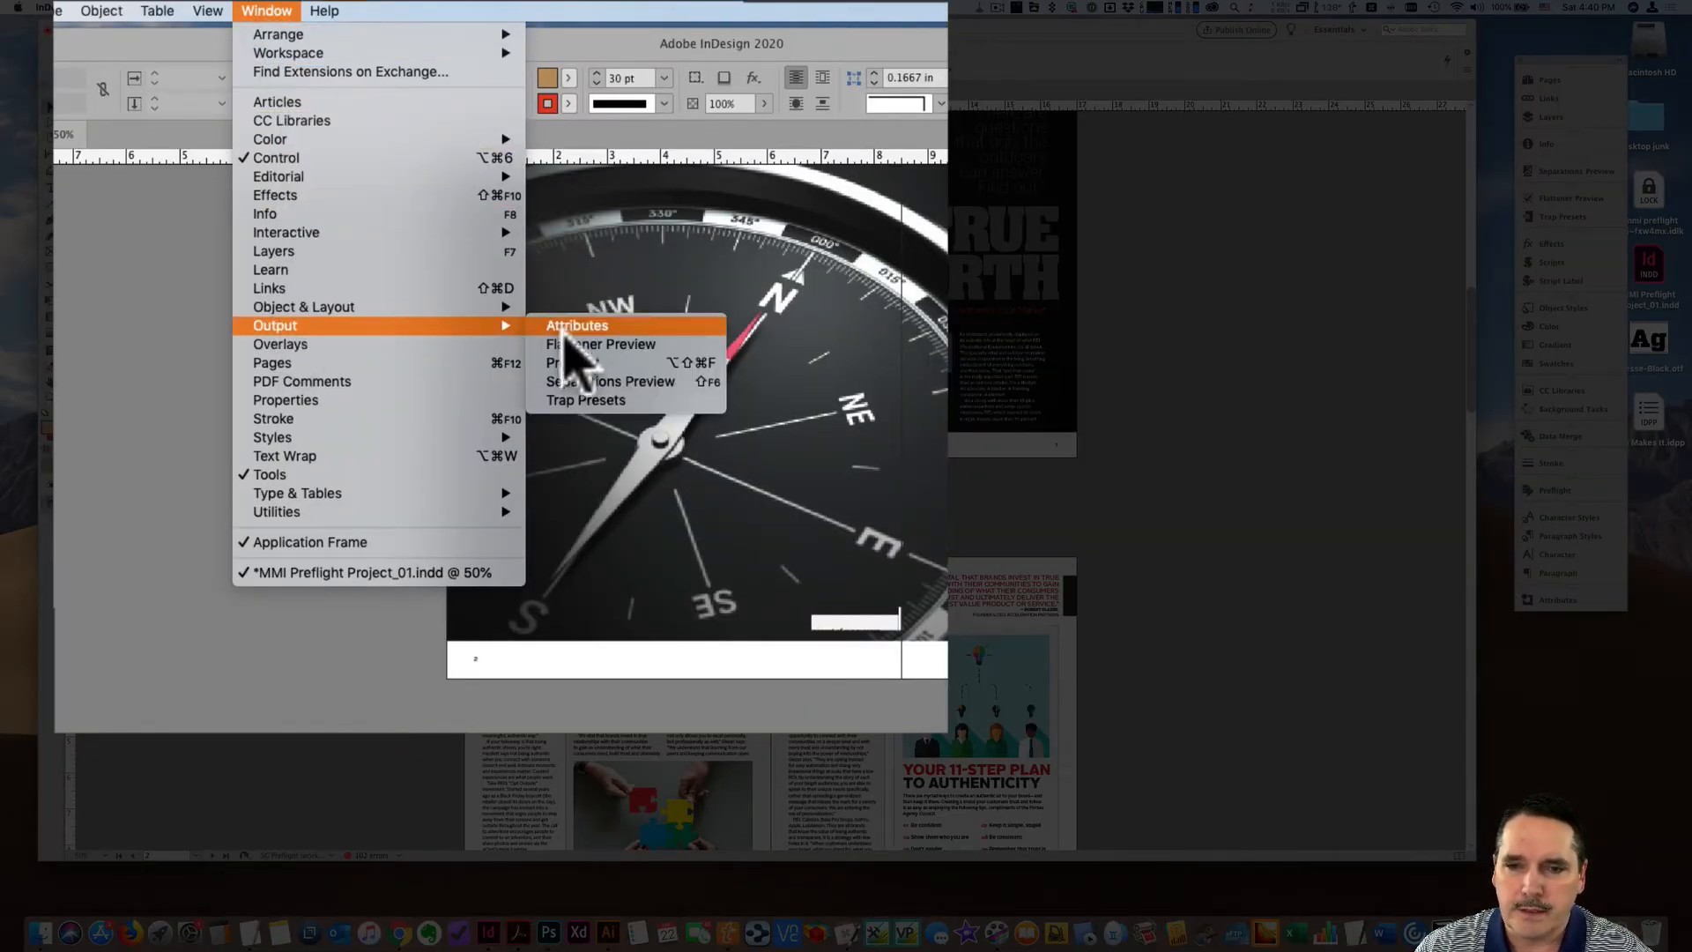
{"action": "left_click", "coordinate": [573, 363]}
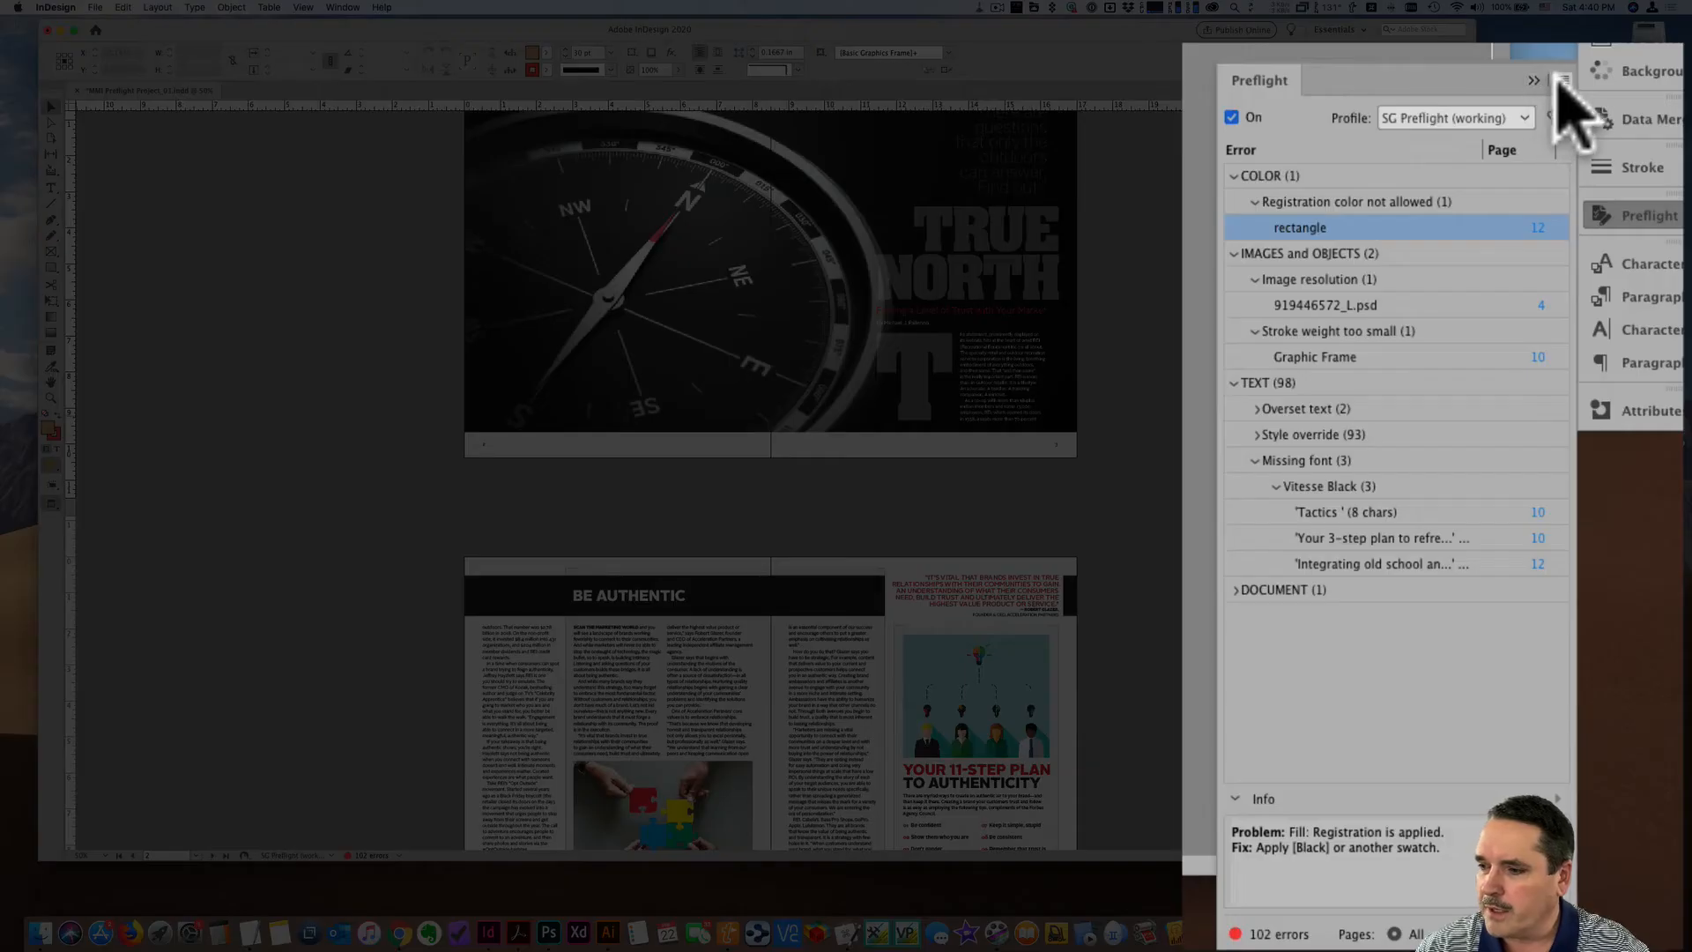
{"action": "left_click", "coordinate": [1562, 79]}
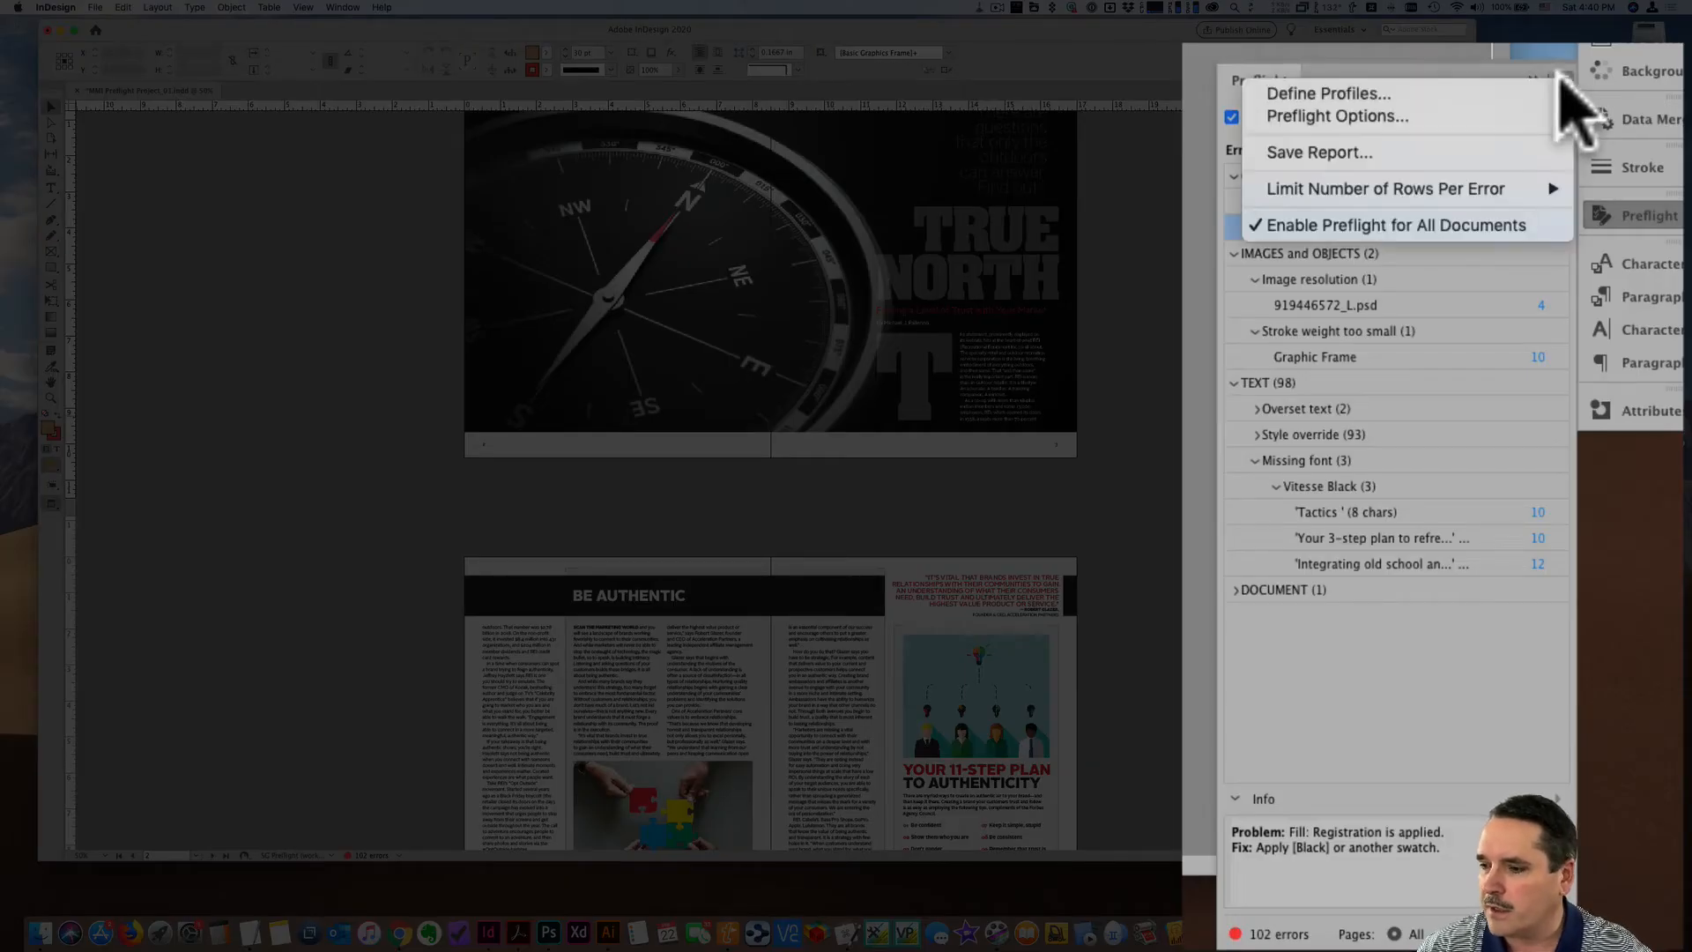
{"action": "left_click", "coordinate": [1370, 96]}
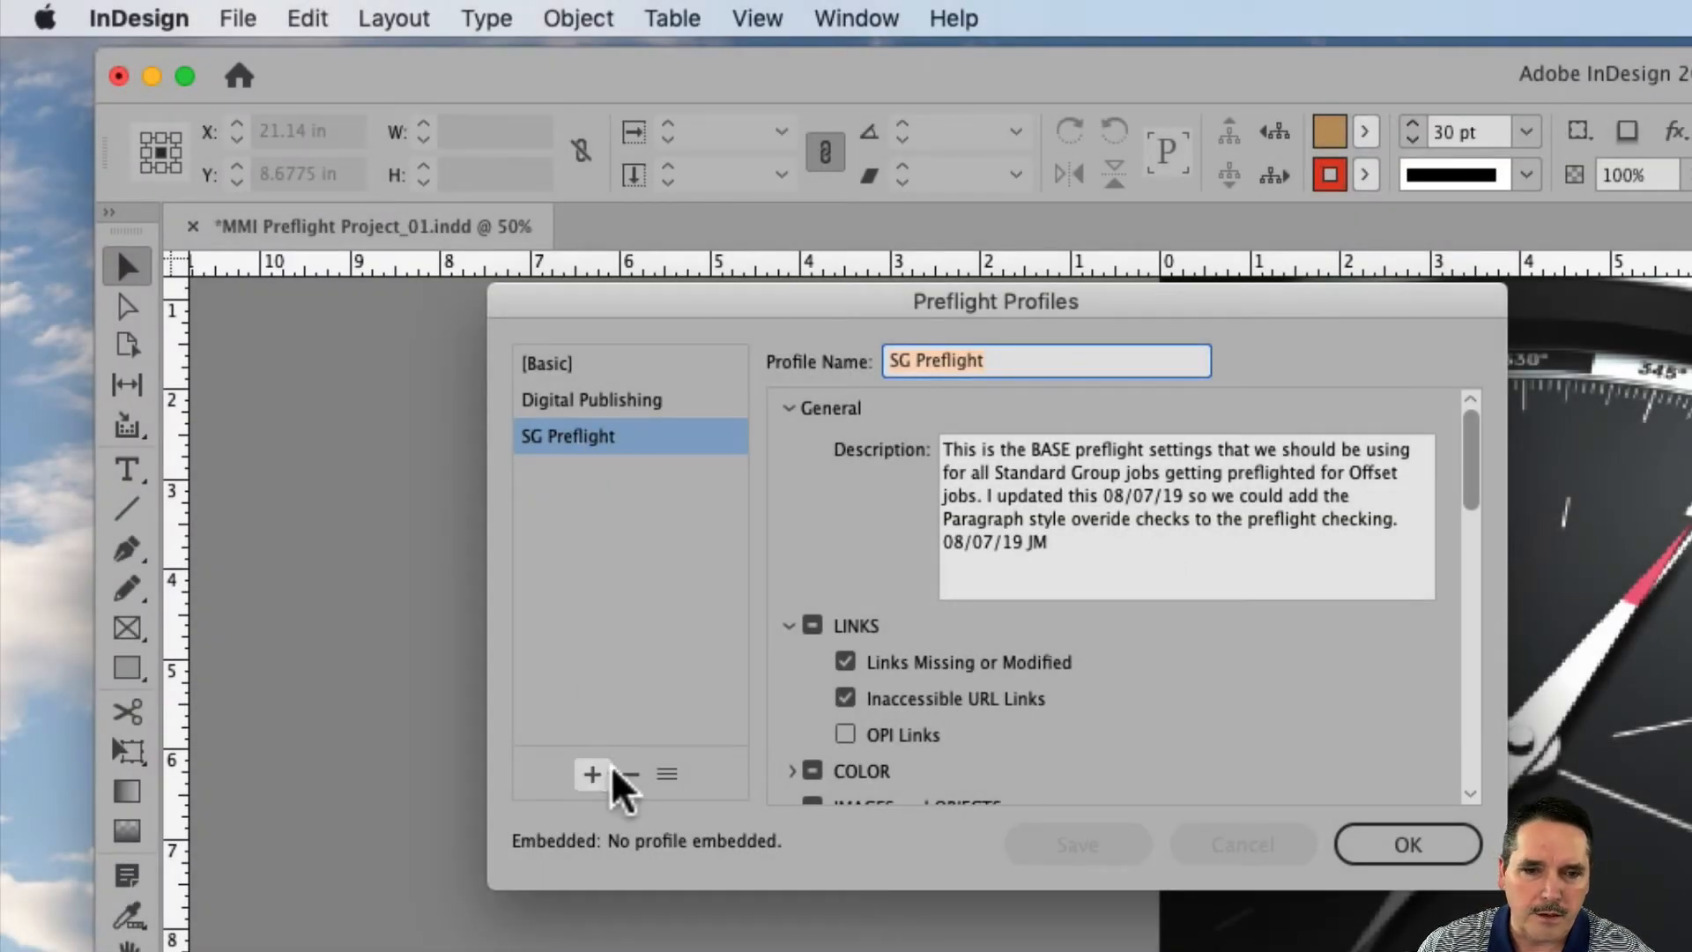
Step: Load the preflight profile file Mini Makes It.idpp from the desktop
{"action": "left_click", "coordinate": [667, 774]}
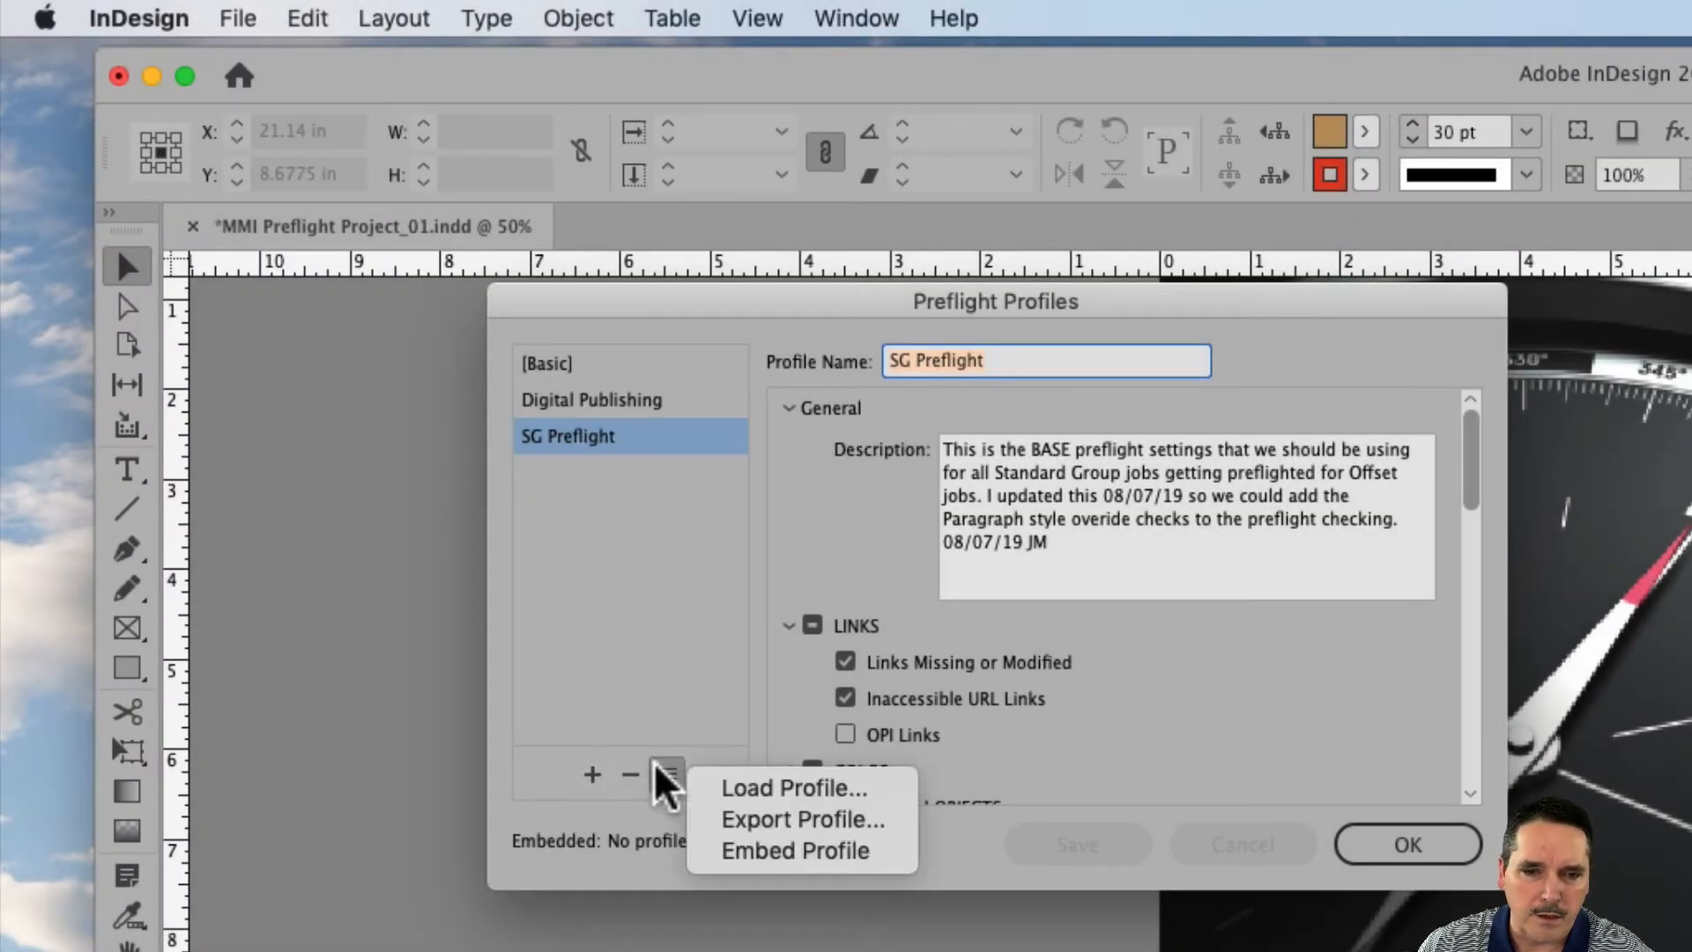
{"action": "left_click", "coordinate": [749, 788]}
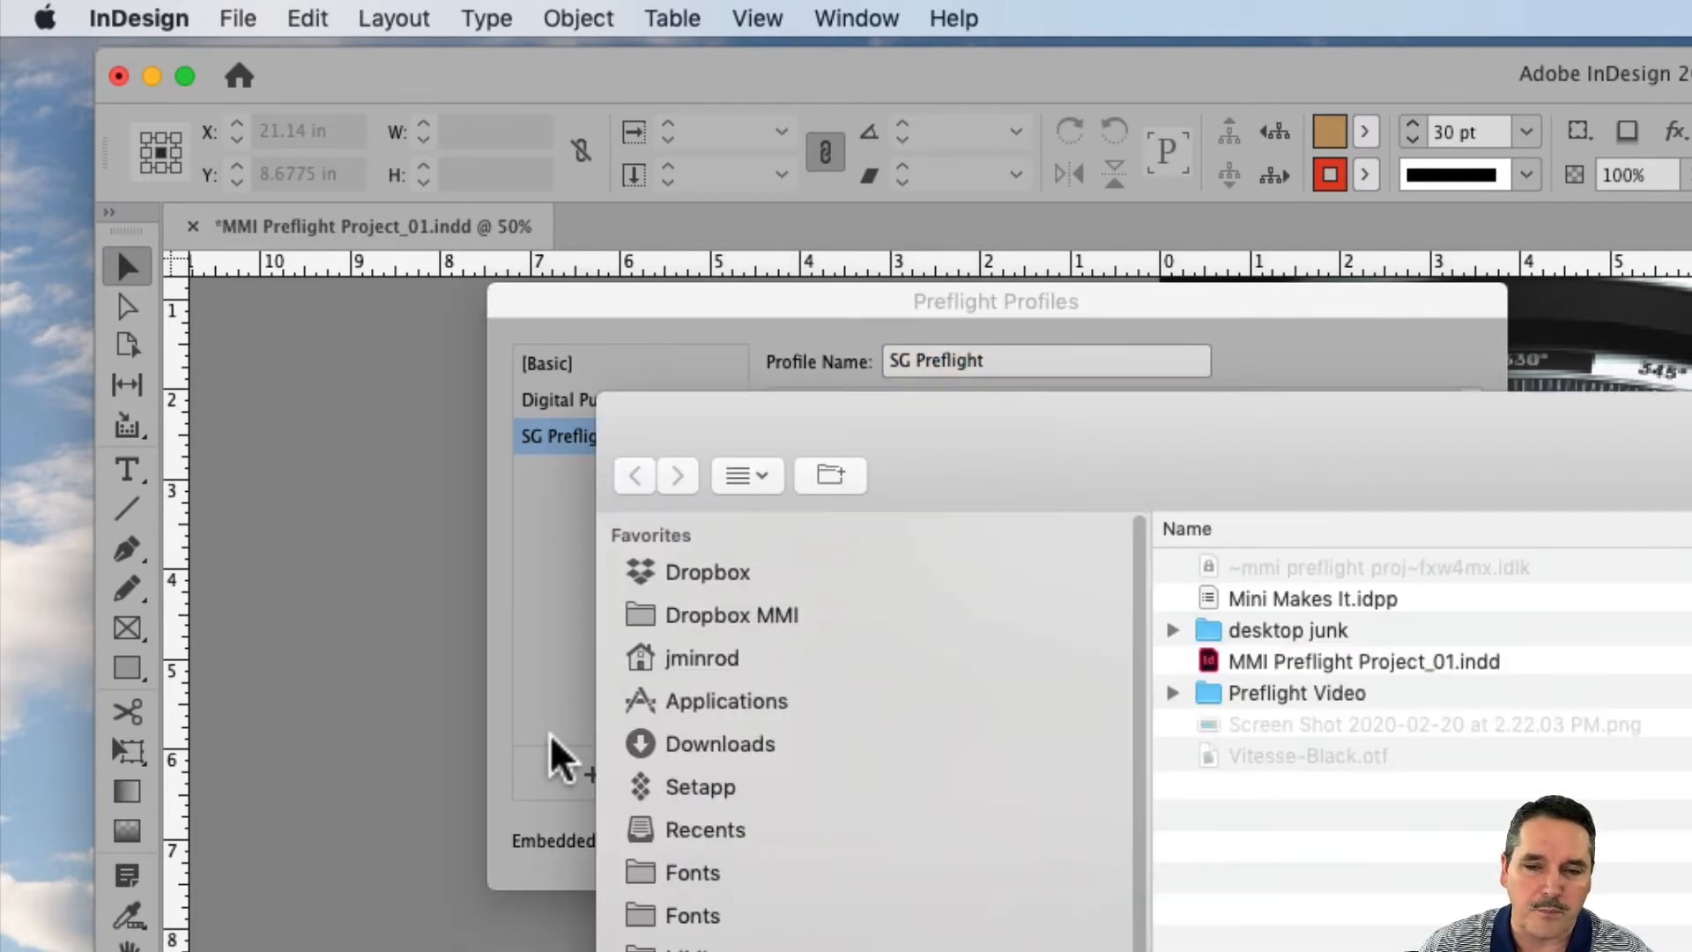
{"action": "left_click", "coordinate": [1211, 598]}
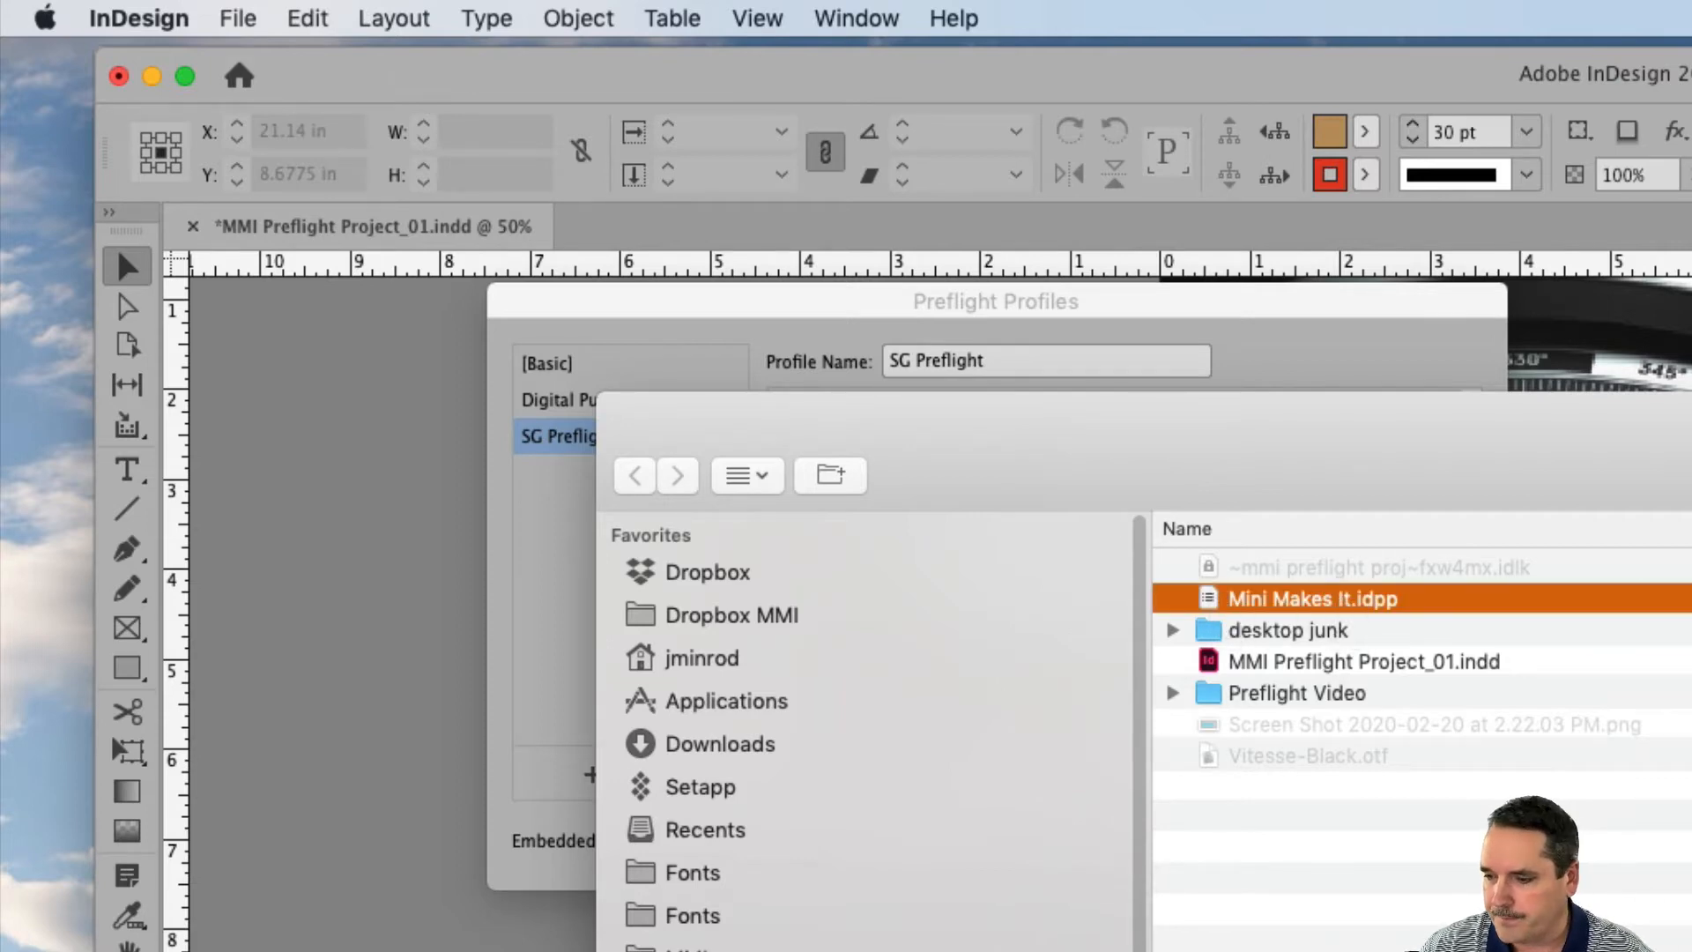
{"action": "key", "text": "Return"}
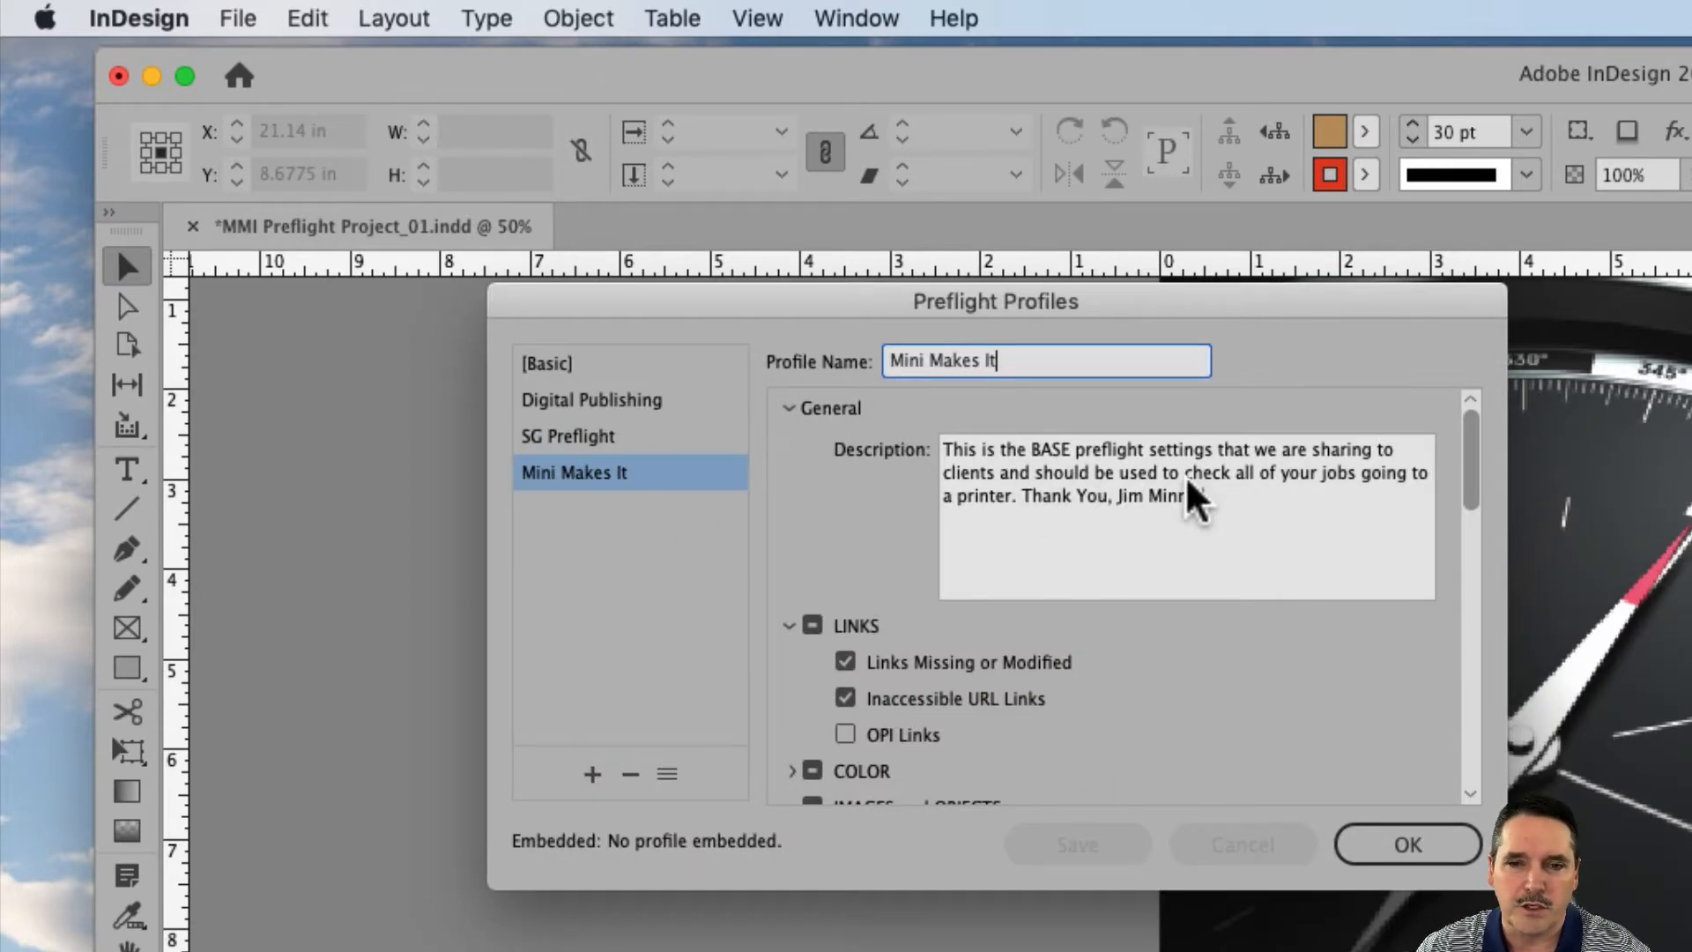
Step: Review the Mini Makes It profile's description and collapse its Links, Images and Objects, Text and Document categories
{"action": "left_click", "coordinate": [1112, 504]}
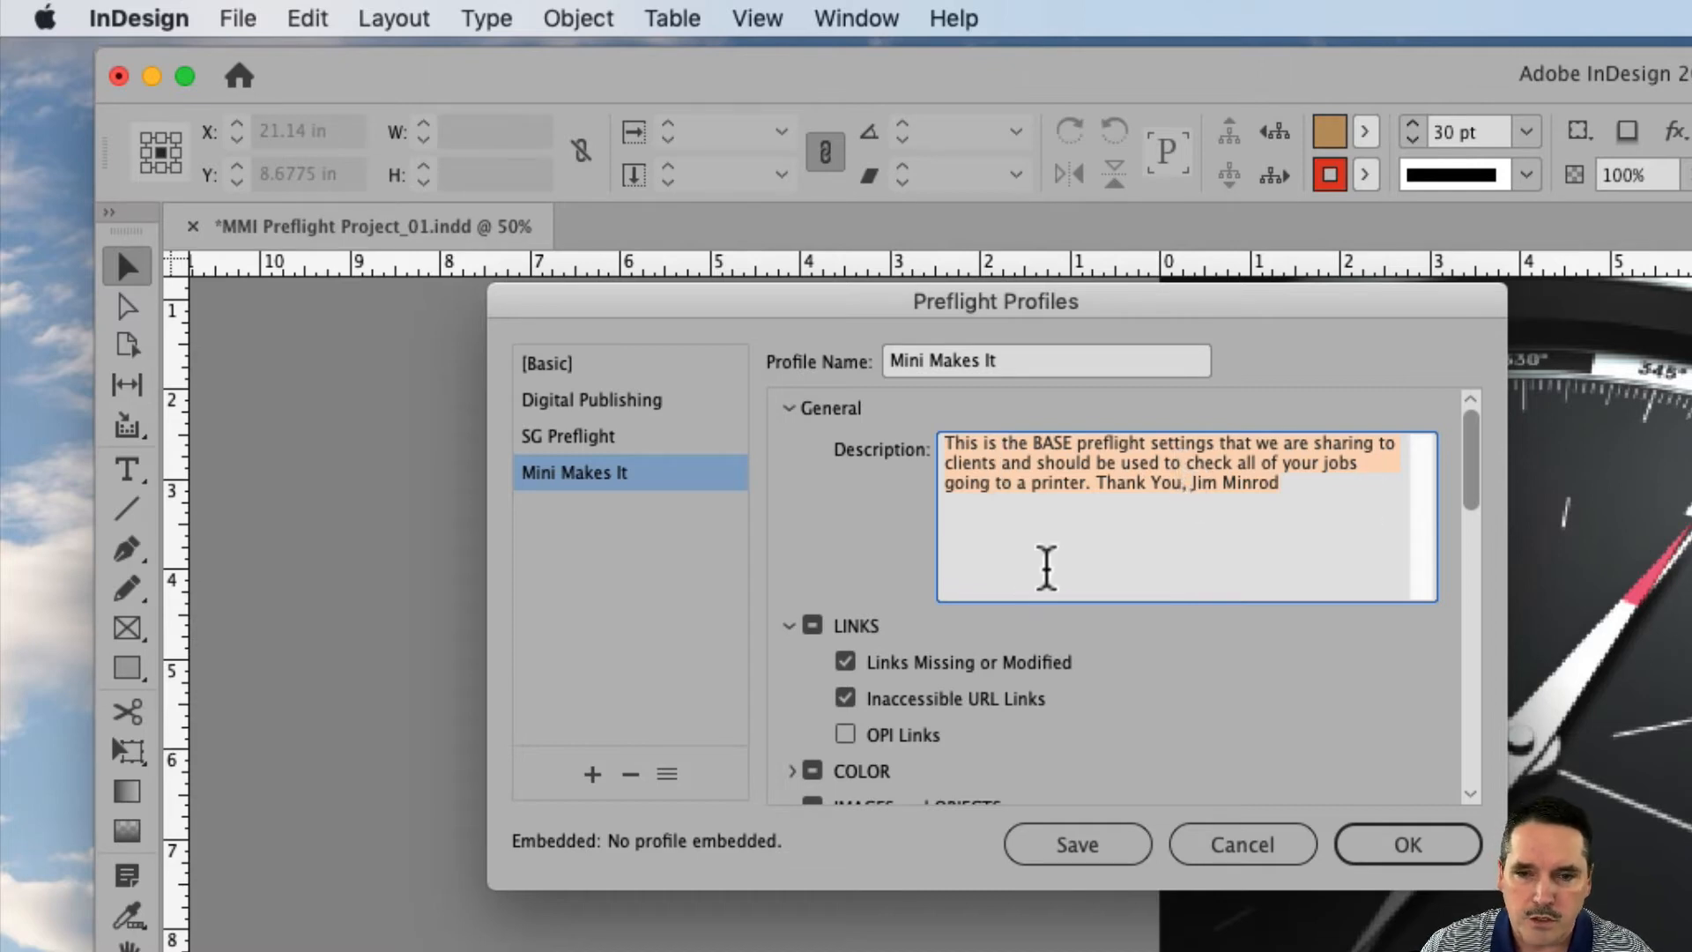
{"action": "left_click_drag", "start_coordinate": [1470, 477], "coordinate": [1472, 489]}
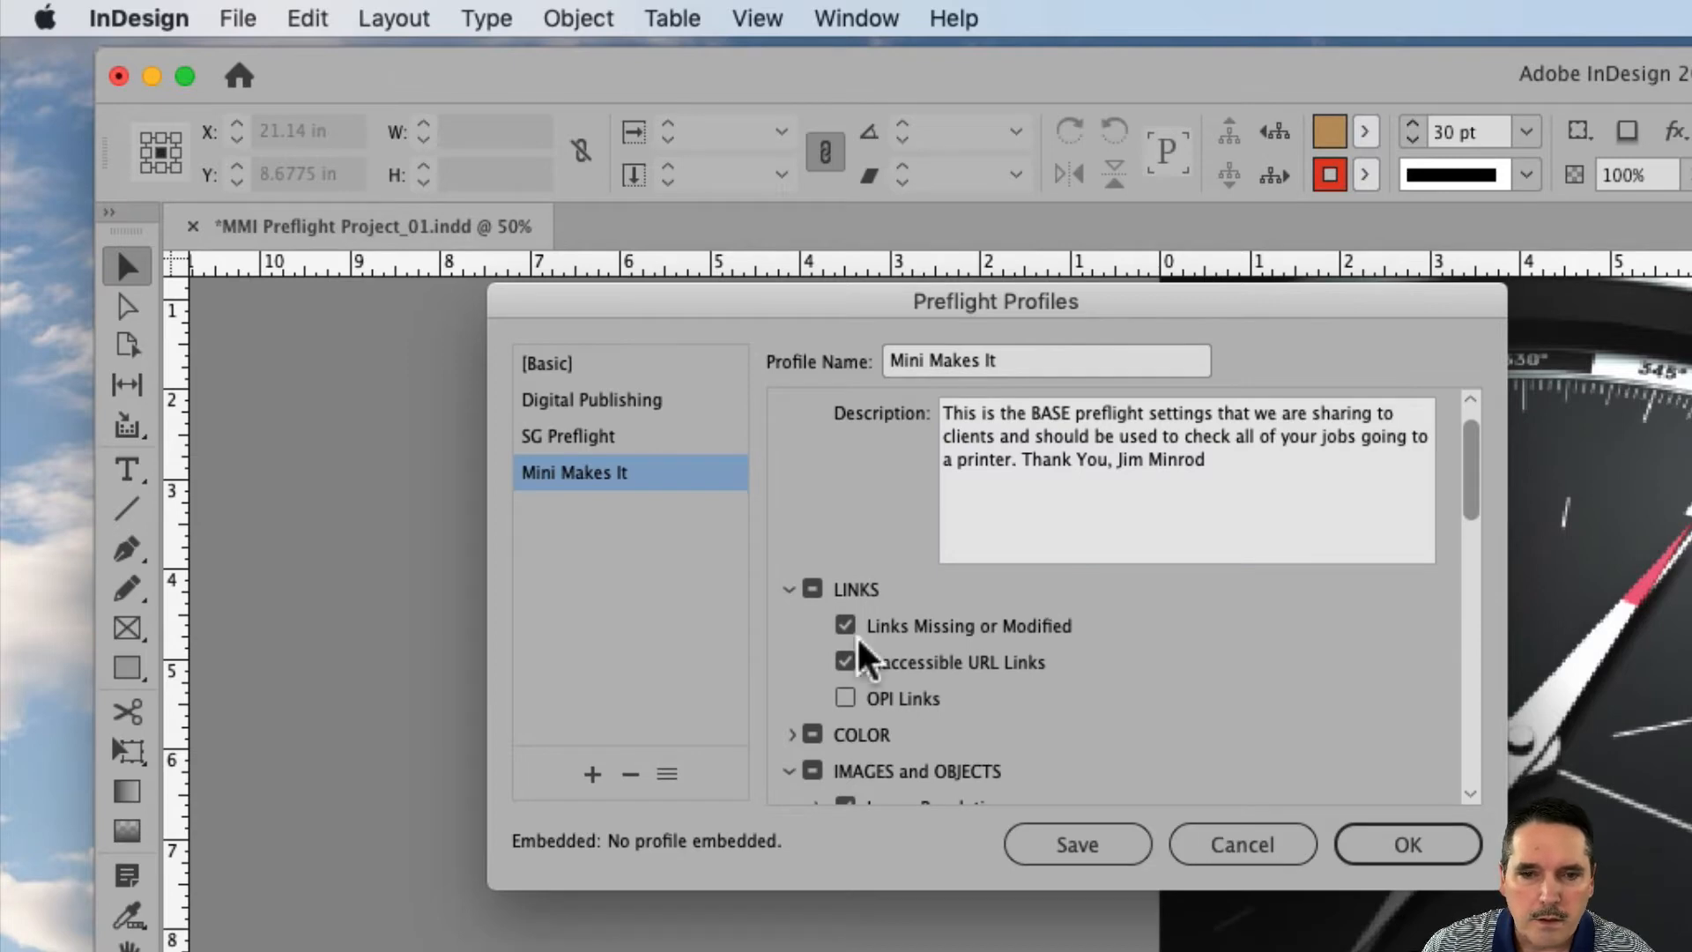
{"action": "left_click", "coordinate": [789, 589]}
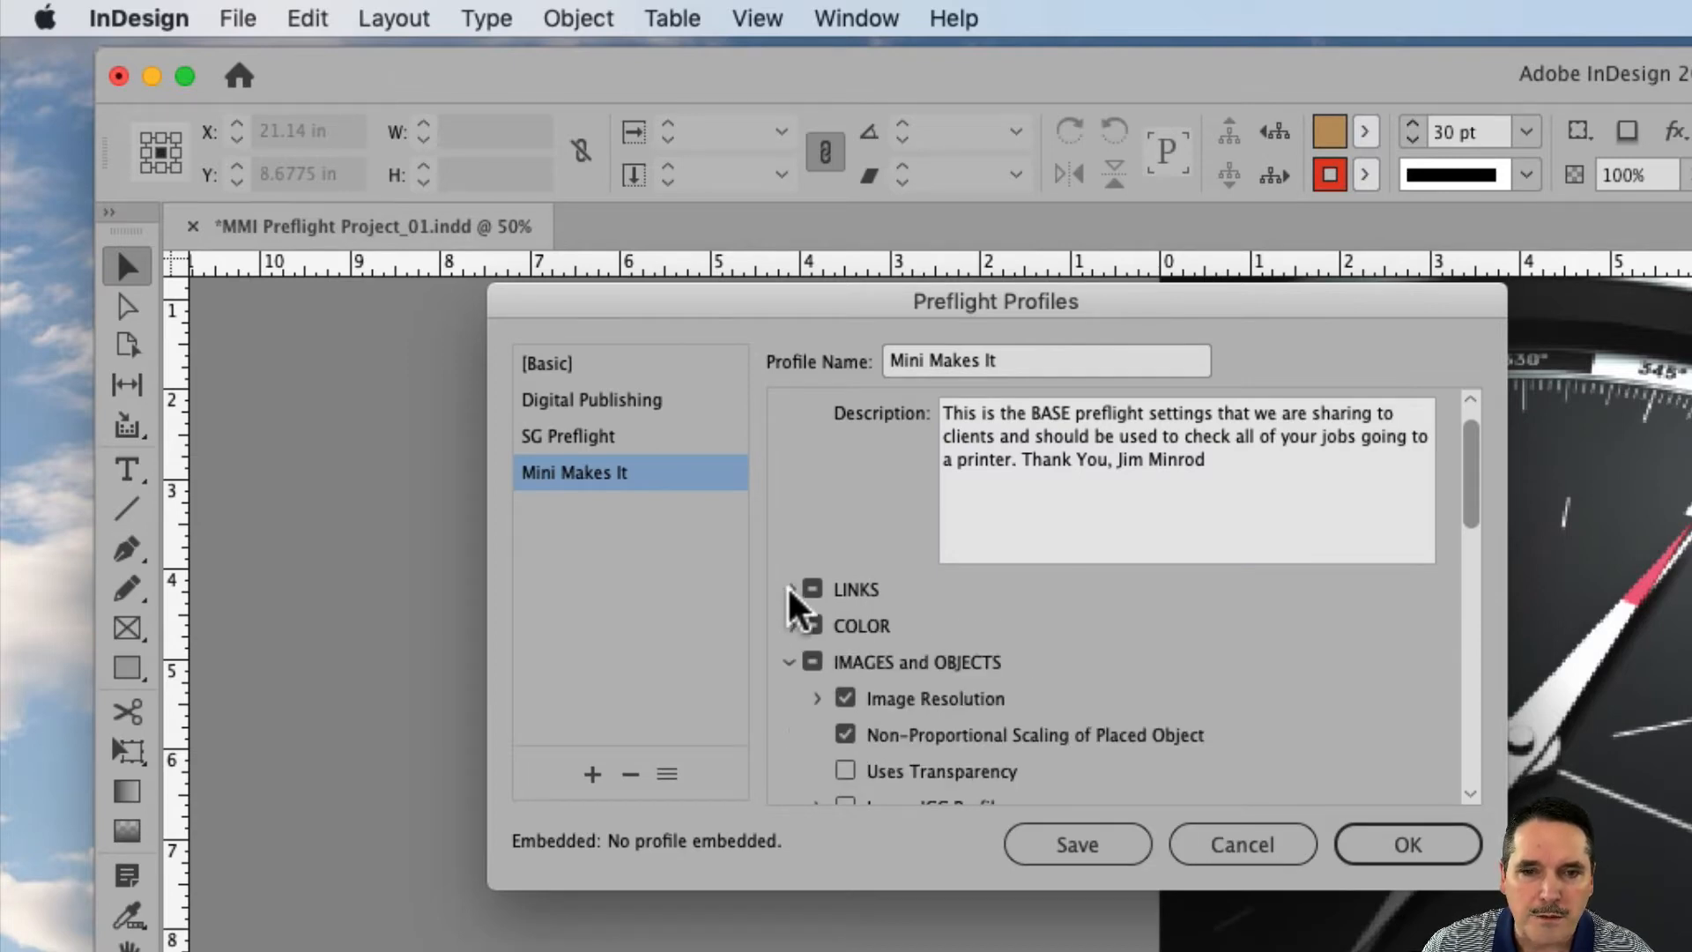
{"action": "left_click", "coordinate": [790, 662]}
{"action": "left_click", "coordinate": [791, 698]}
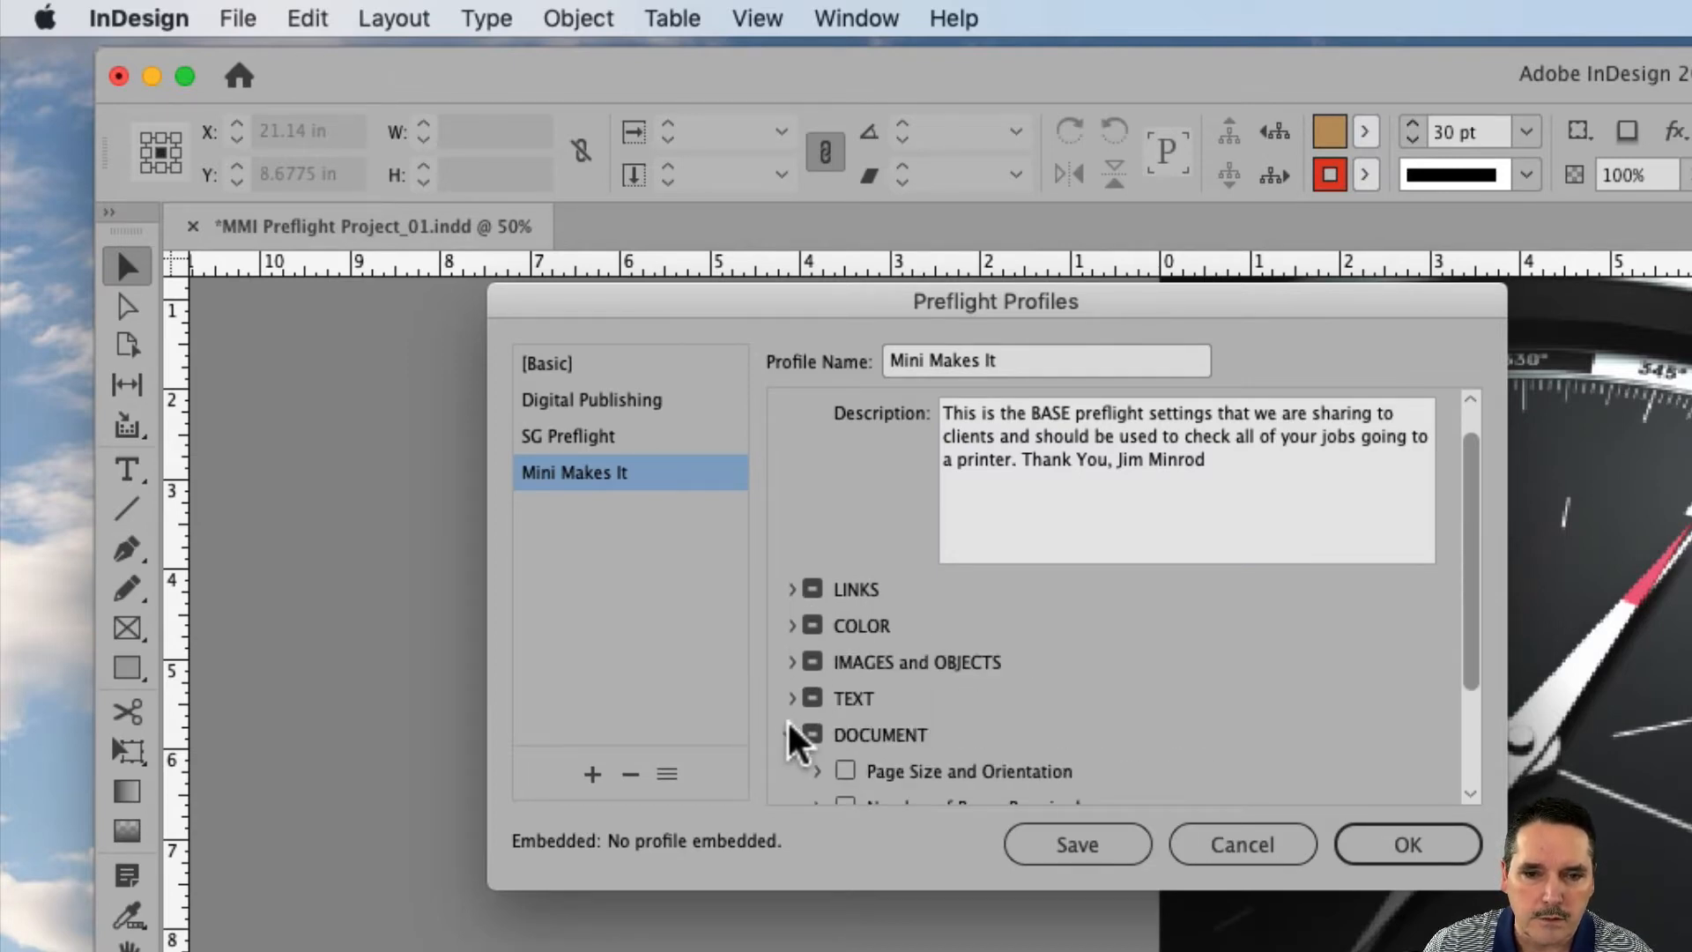
{"action": "left_click", "coordinate": [790, 735]}
Step: Examine the Links category's checks for missing or modified links, inaccessible URLs and OPI links, and collapse it
{"action": "left_click", "coordinate": [789, 625]}
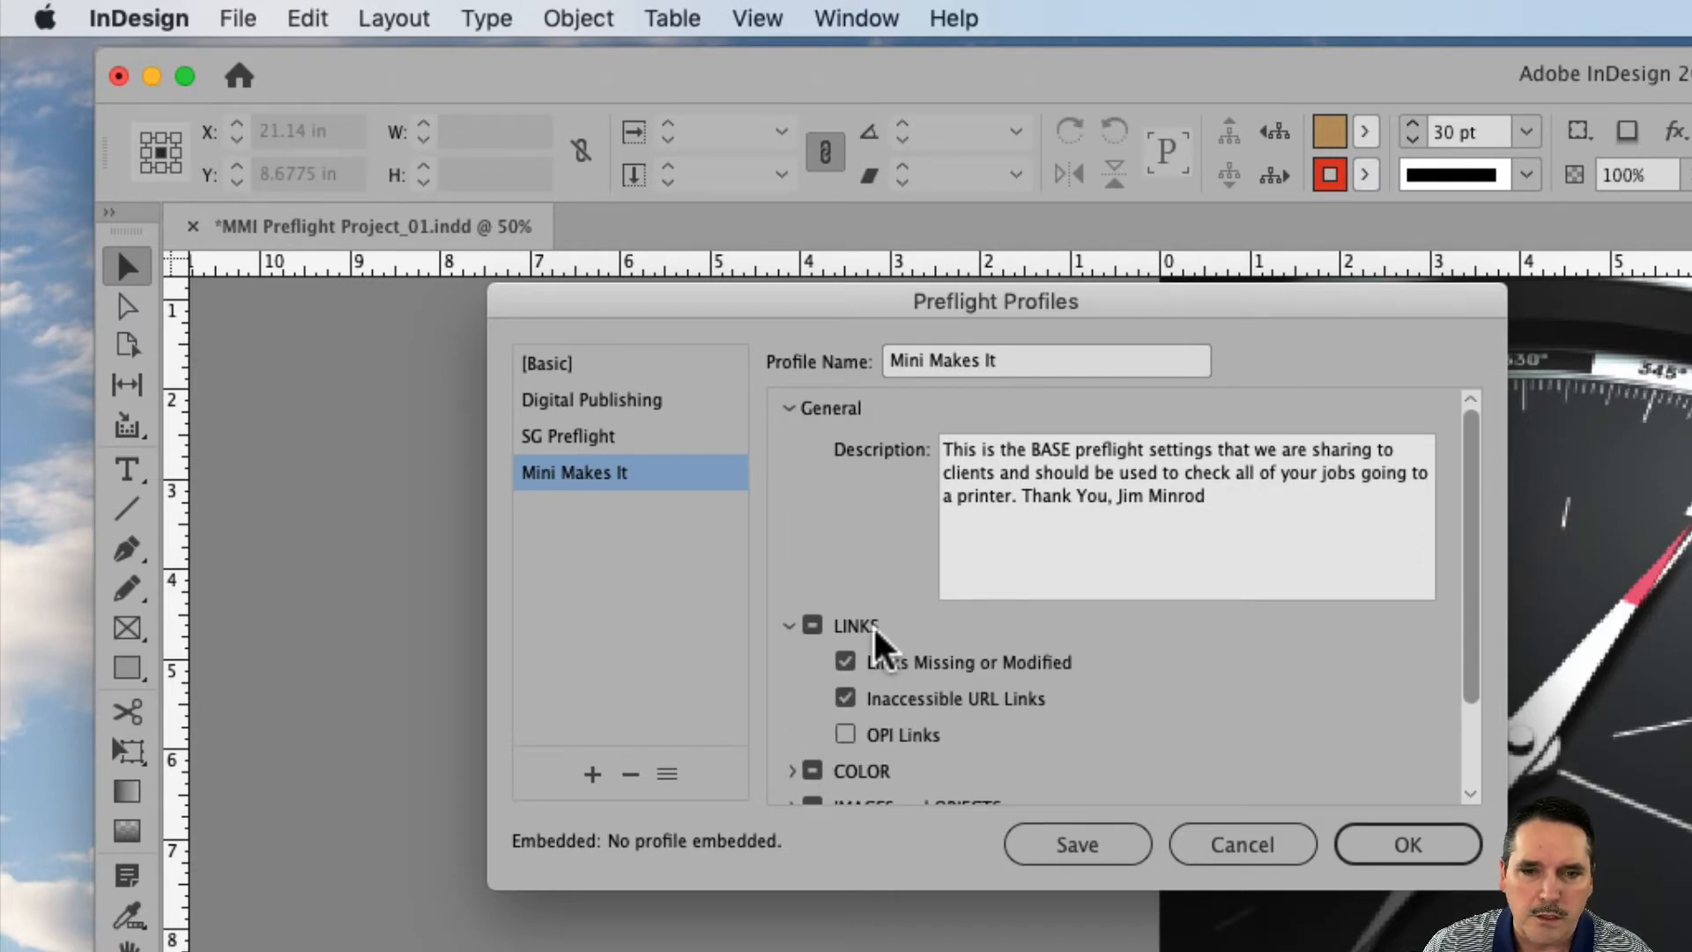
{"action": "left_click", "coordinate": [791, 625]}
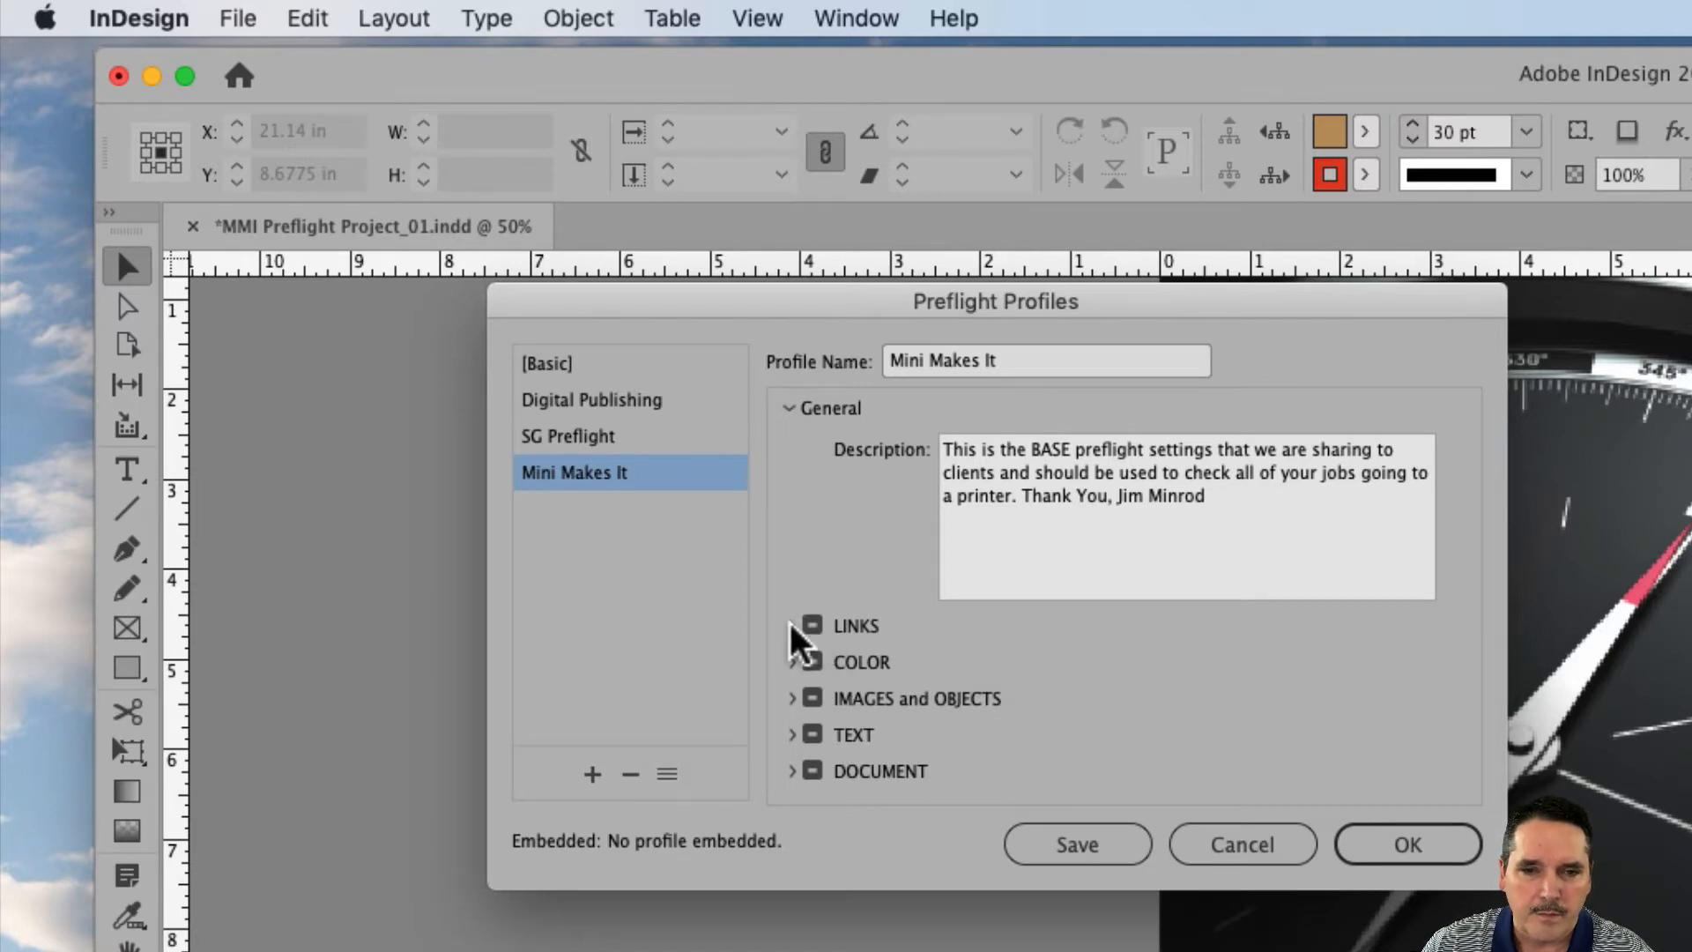
{"action": "left_click", "coordinate": [791, 625]}
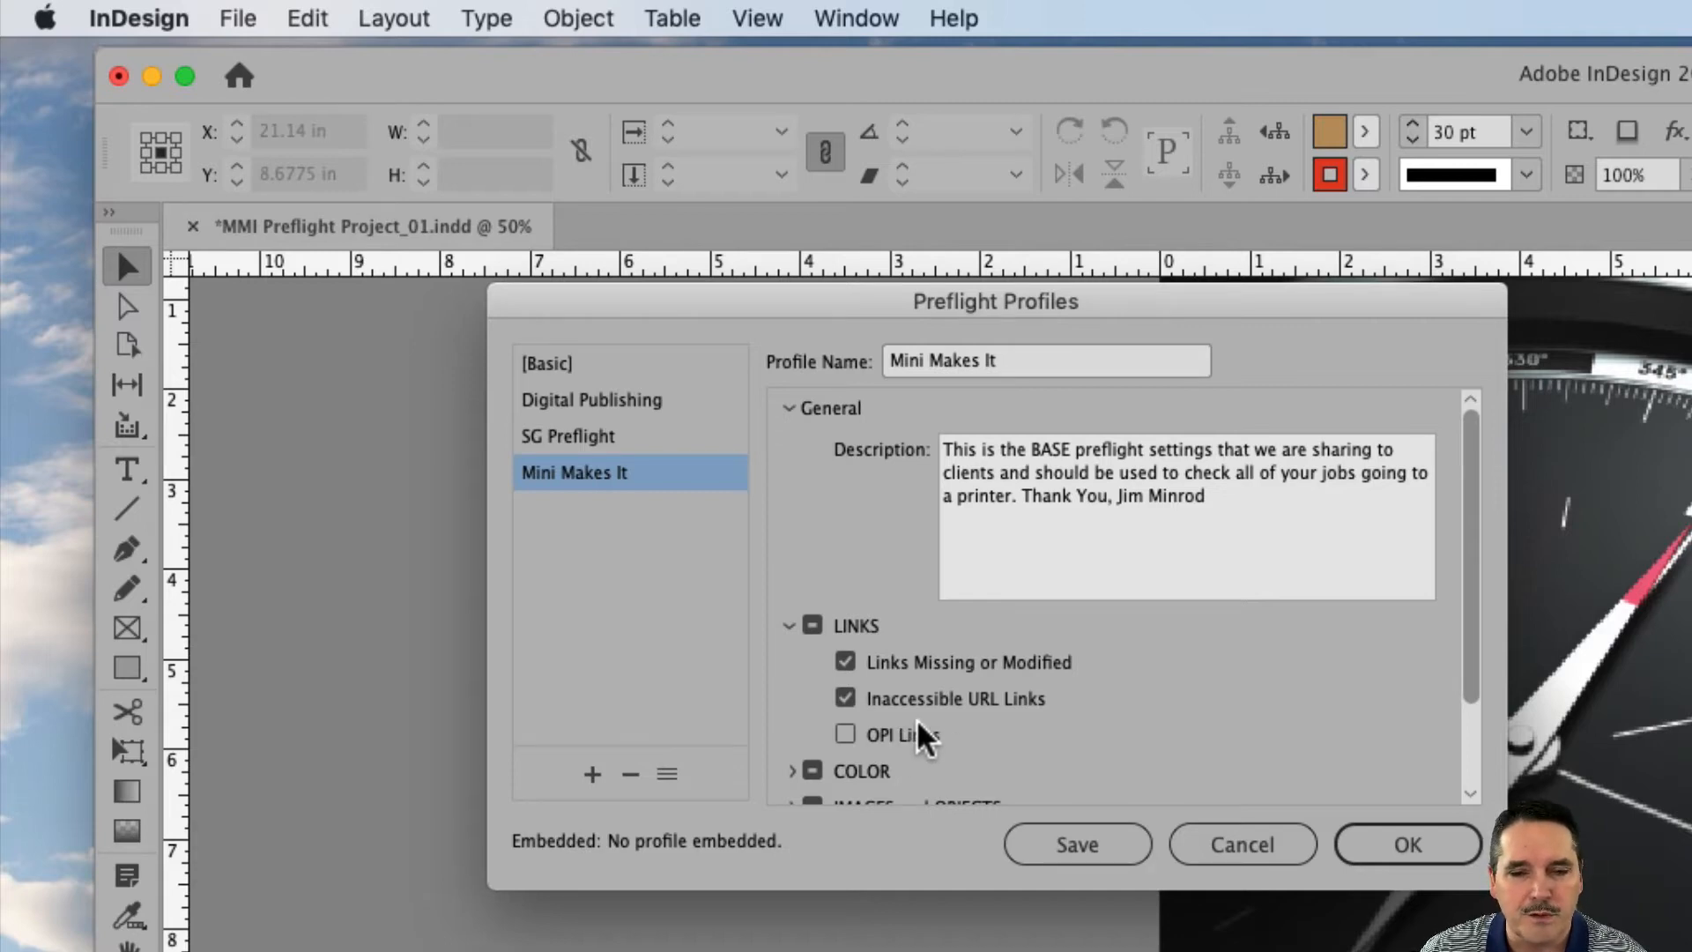
{"action": "scroll", "coordinate": [916, 734], "scroll_direction": "down", "scroll_amount": 2}
{"action": "scroll", "coordinate": [1030, 652], "scroll_direction": "down", "scroll_amount": 1}
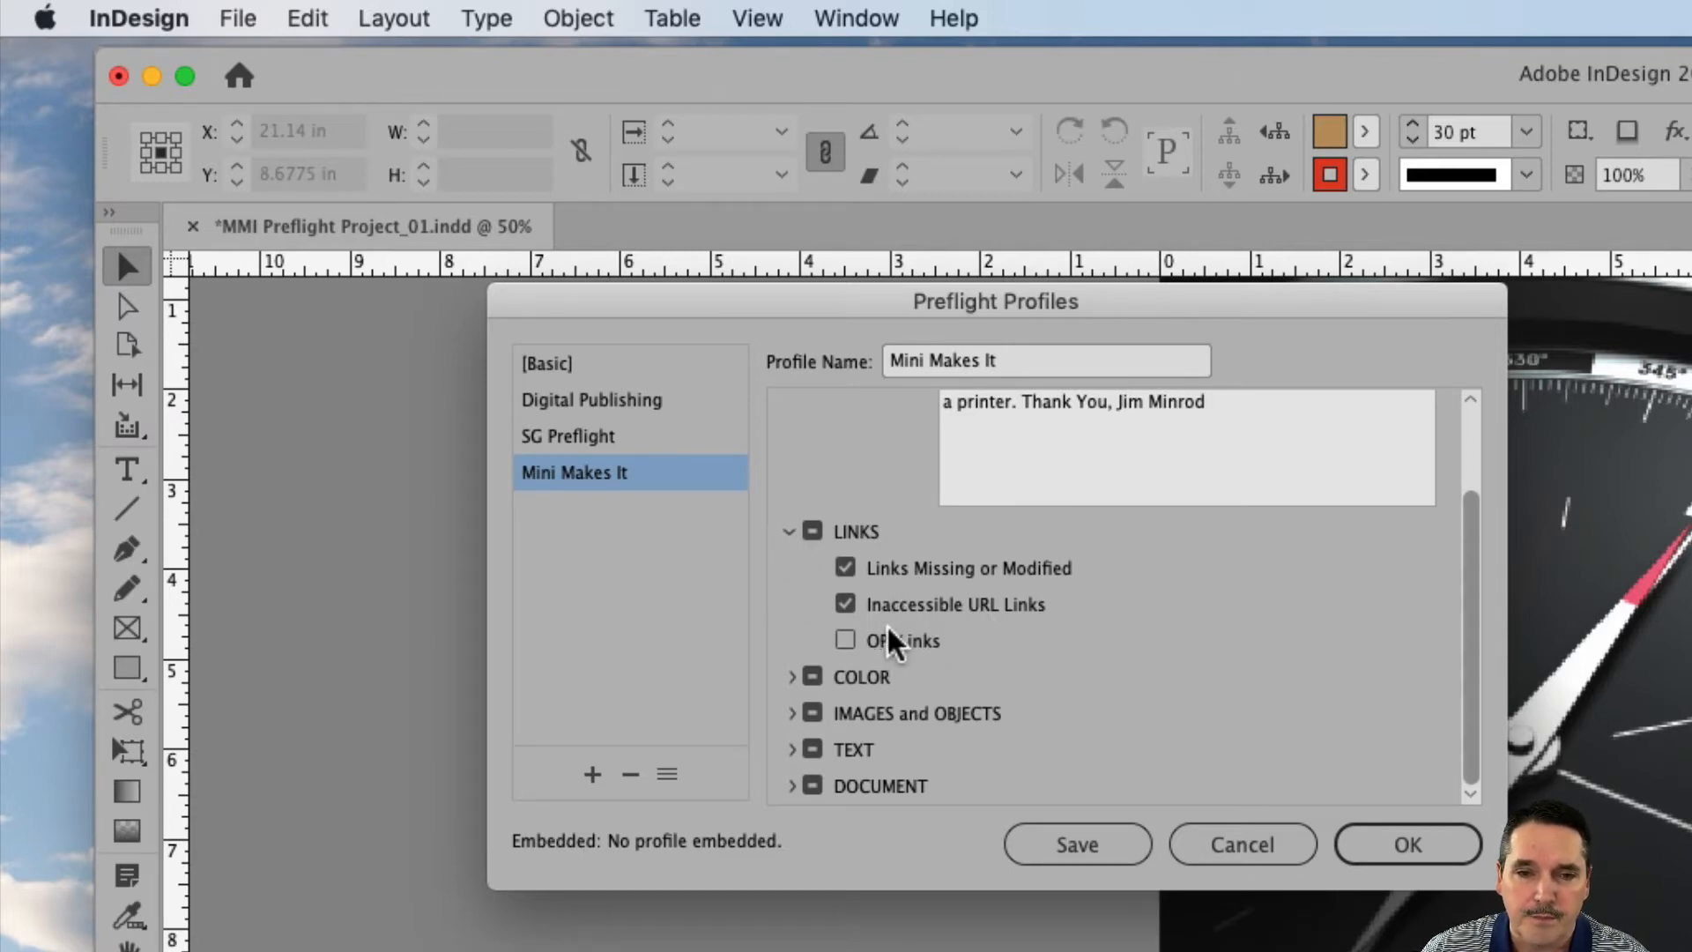
{"action": "left_click", "coordinate": [791, 531]}
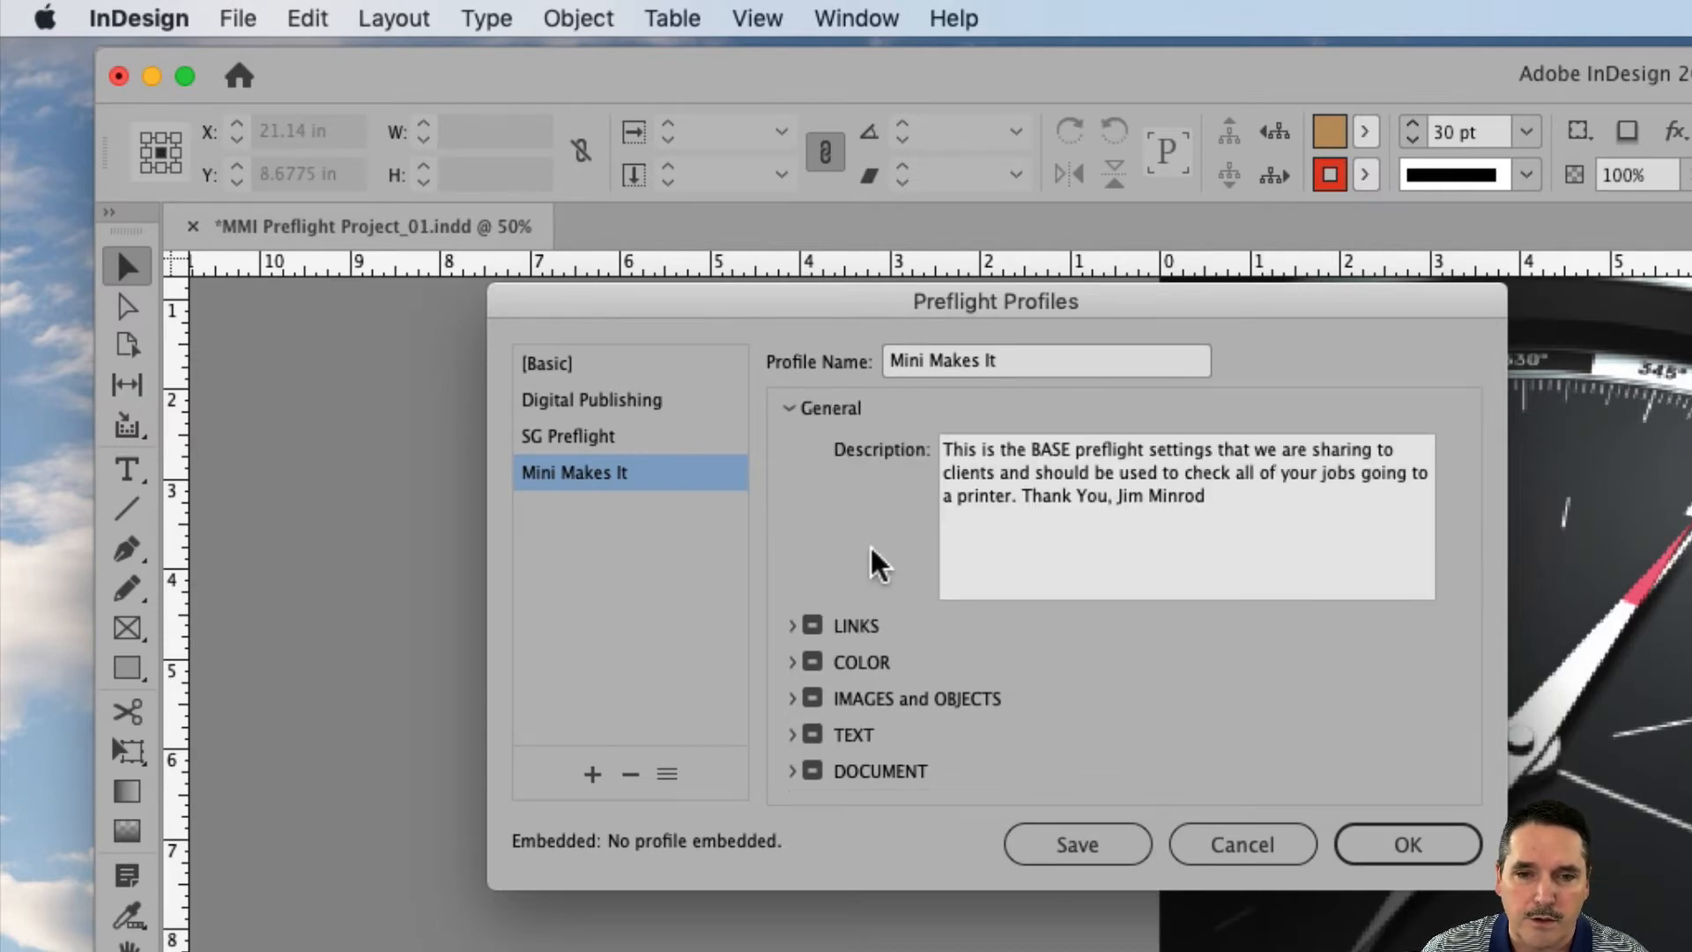
Step: Examine the Color category's checks, including the transparency blending space and CMY plate options
{"action": "left_click", "coordinate": [791, 662]}
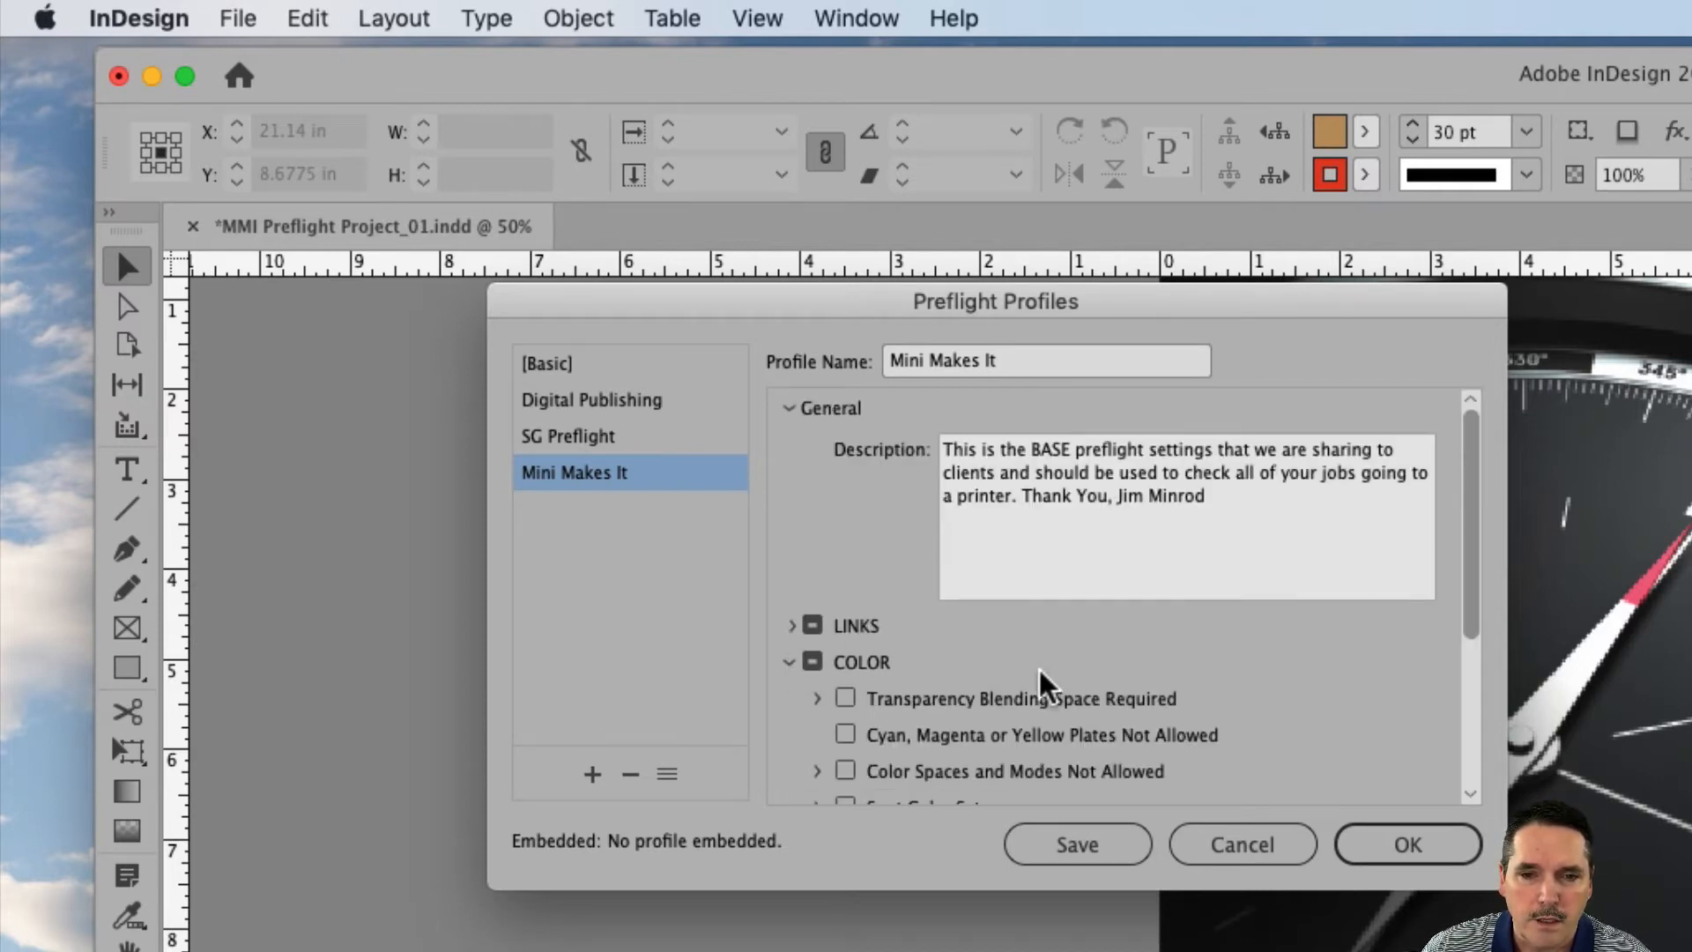
{"action": "scroll", "coordinate": [1049, 692], "scroll_direction": "down", "scroll_amount": 3}
{"action": "scroll", "coordinate": [1053, 635], "scroll_direction": "down", "scroll_amount": 2}
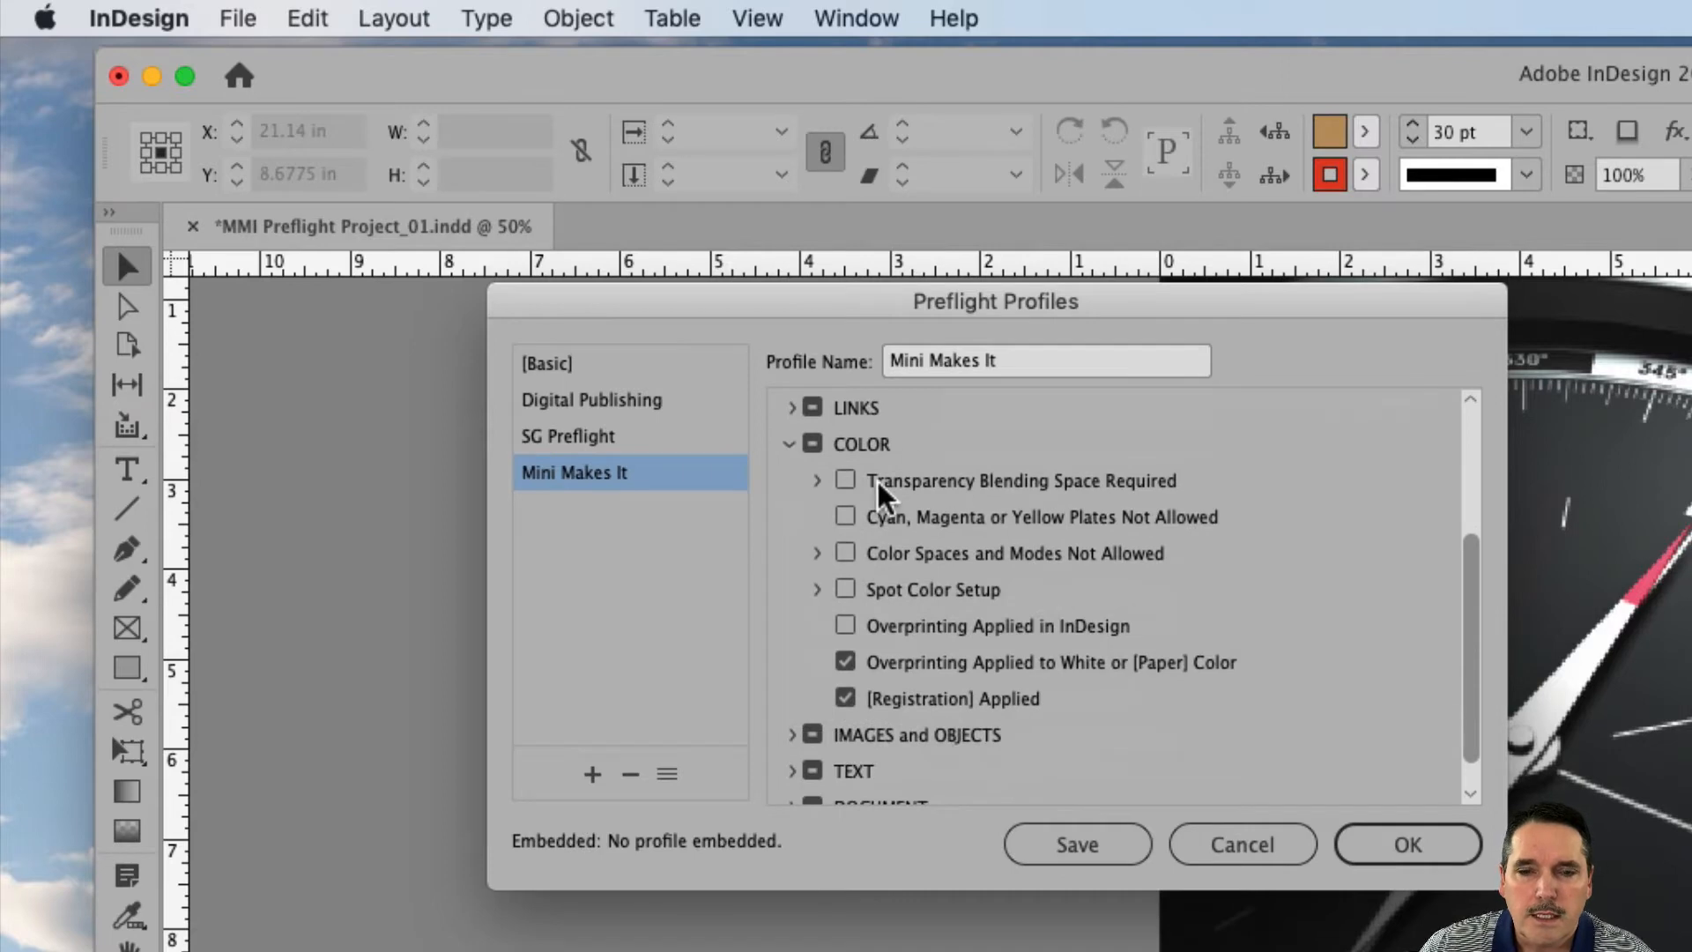
{"action": "left_click", "coordinate": [816, 481]}
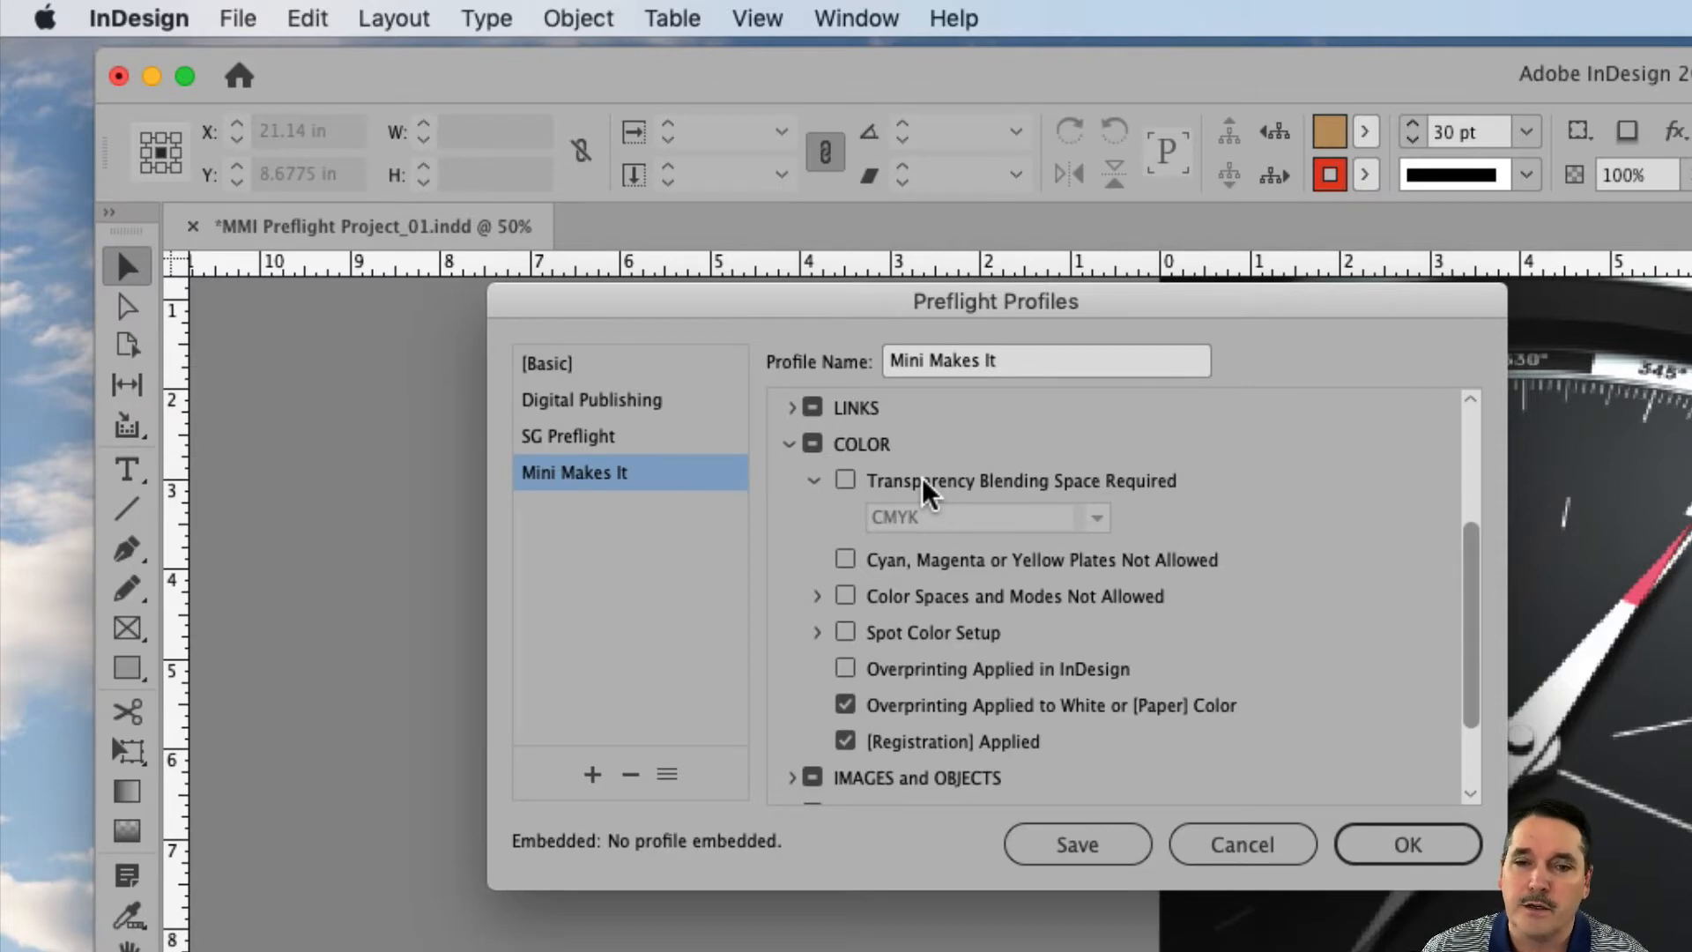
{"action": "scroll", "coordinate": [926, 493], "scroll_direction": "up", "scroll_amount": 1}
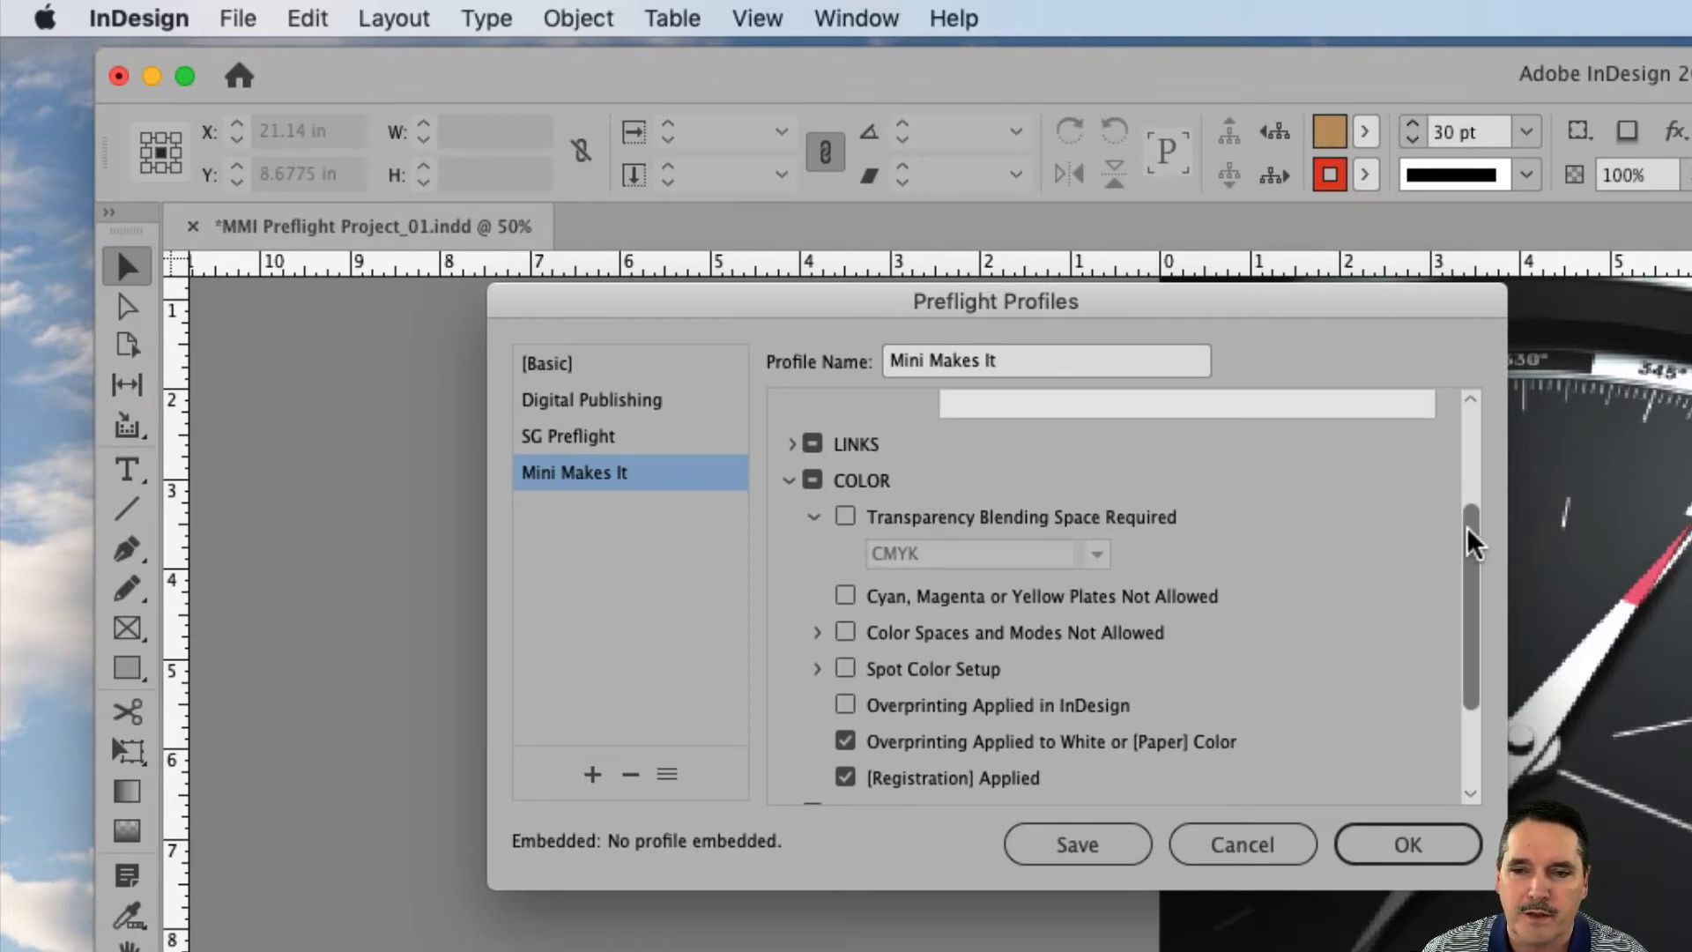
{"action": "left_click_drag", "start_coordinate": [1474, 542], "coordinate": [1469, 574]}
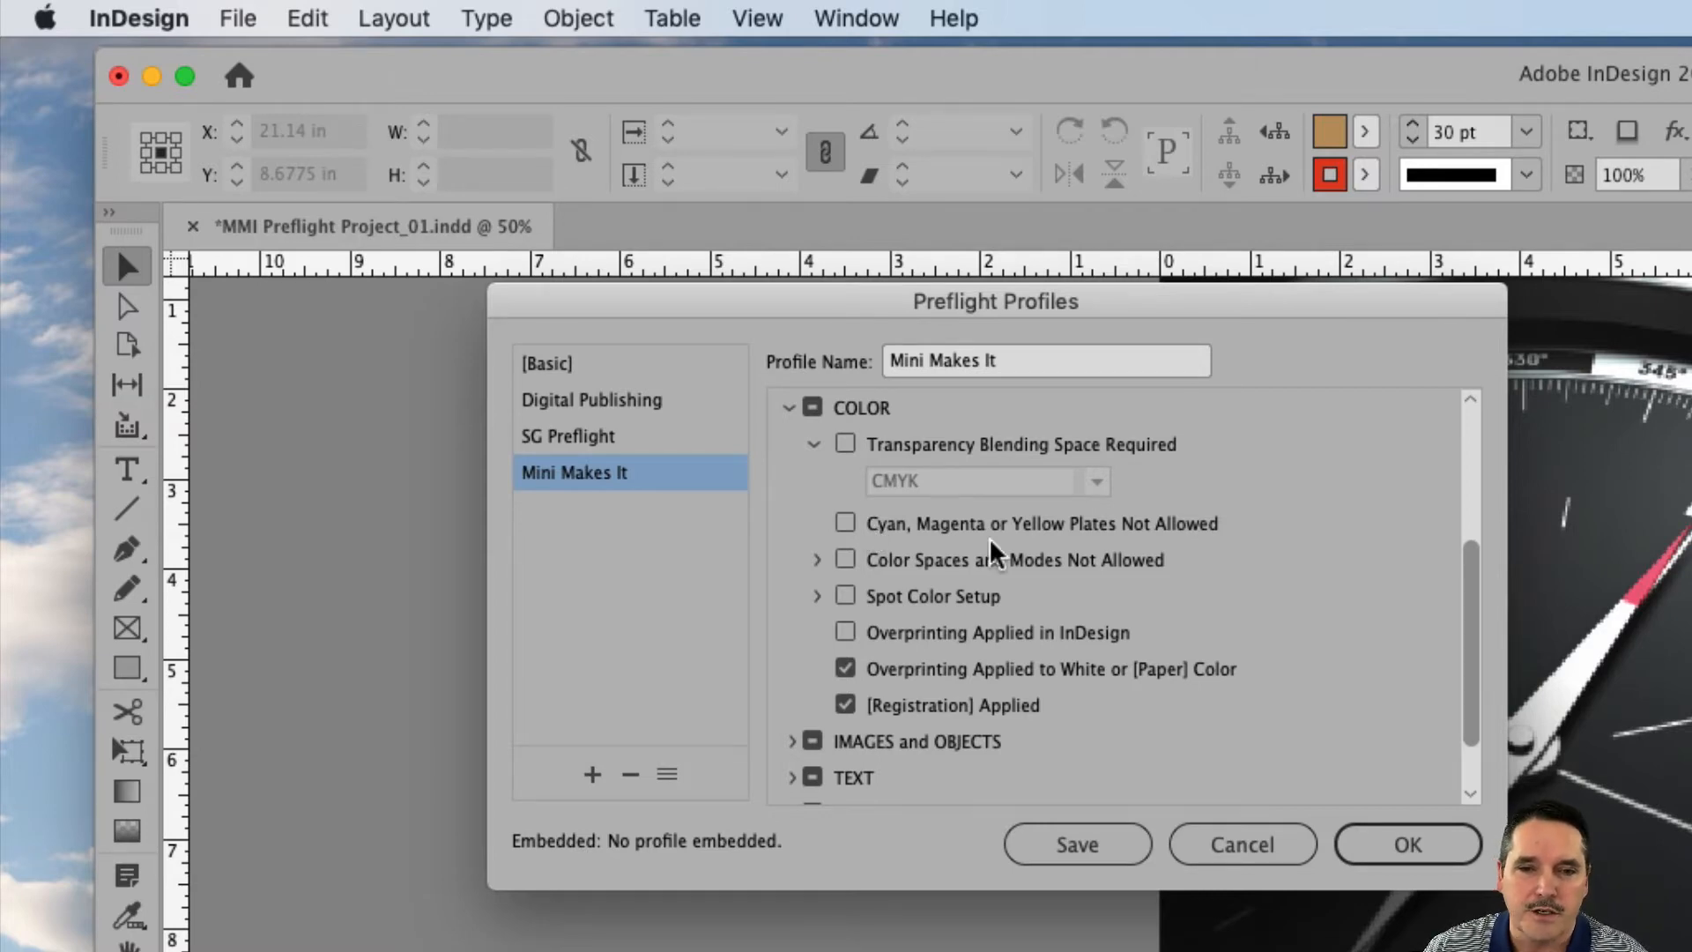
Step: Examine the disallowed color spaces, spot color, overprinting and registration checks, and collapse the Color category
{"action": "left_click", "coordinate": [817, 559]}
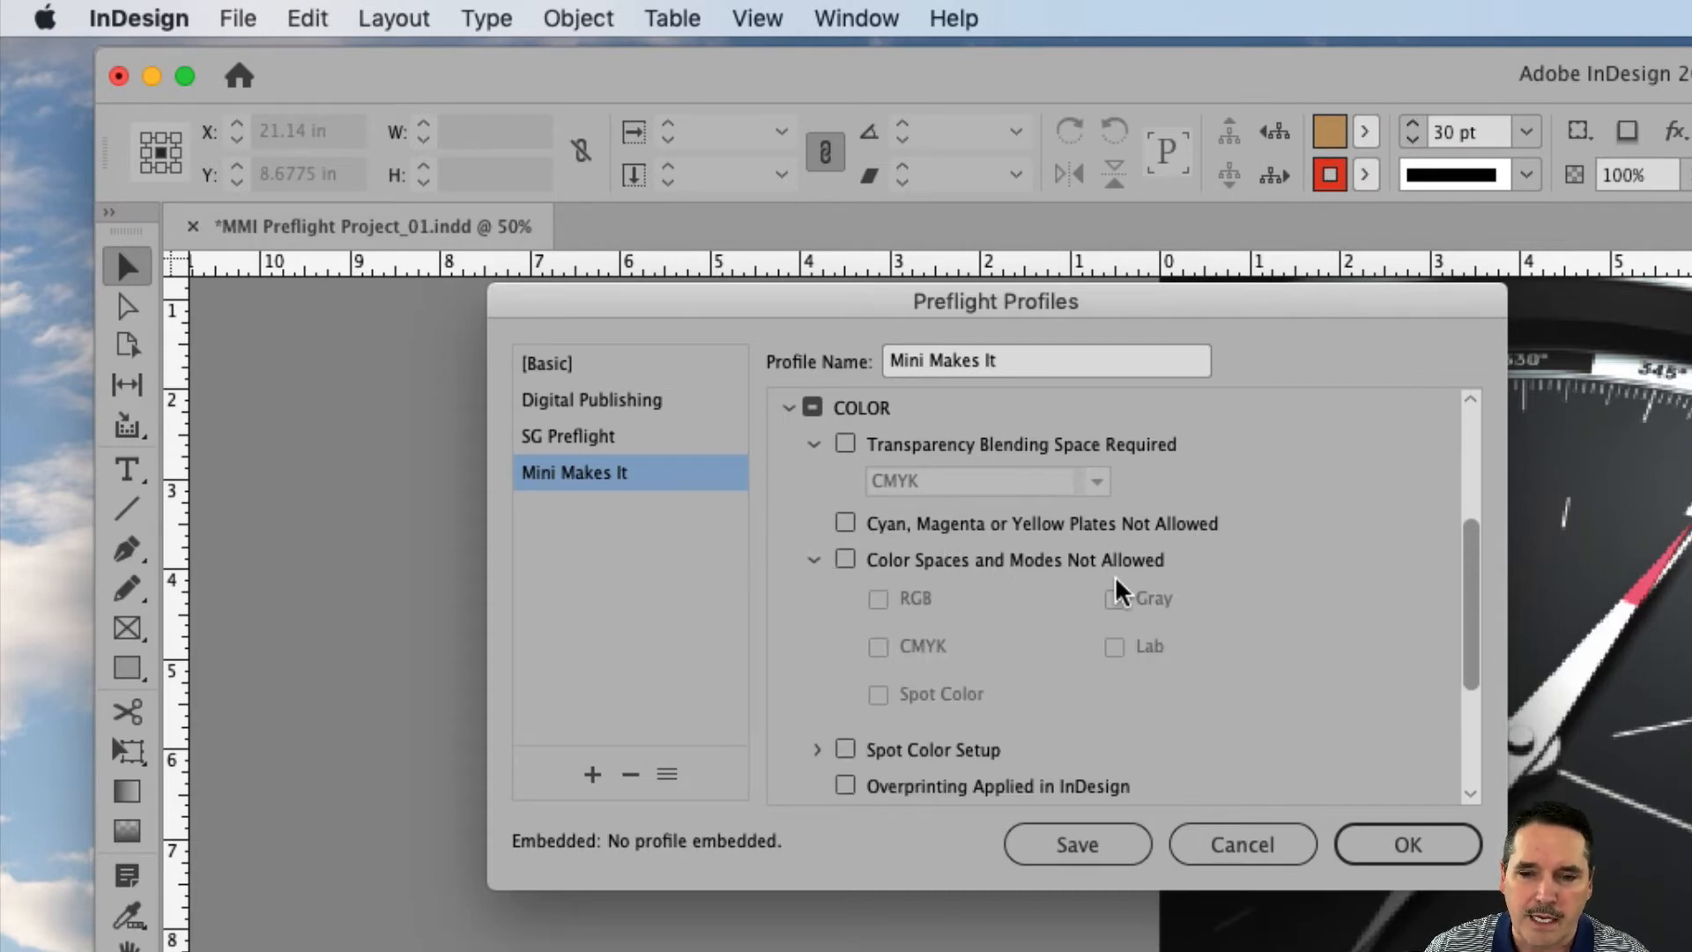
{"action": "left_click", "coordinate": [815, 561]}
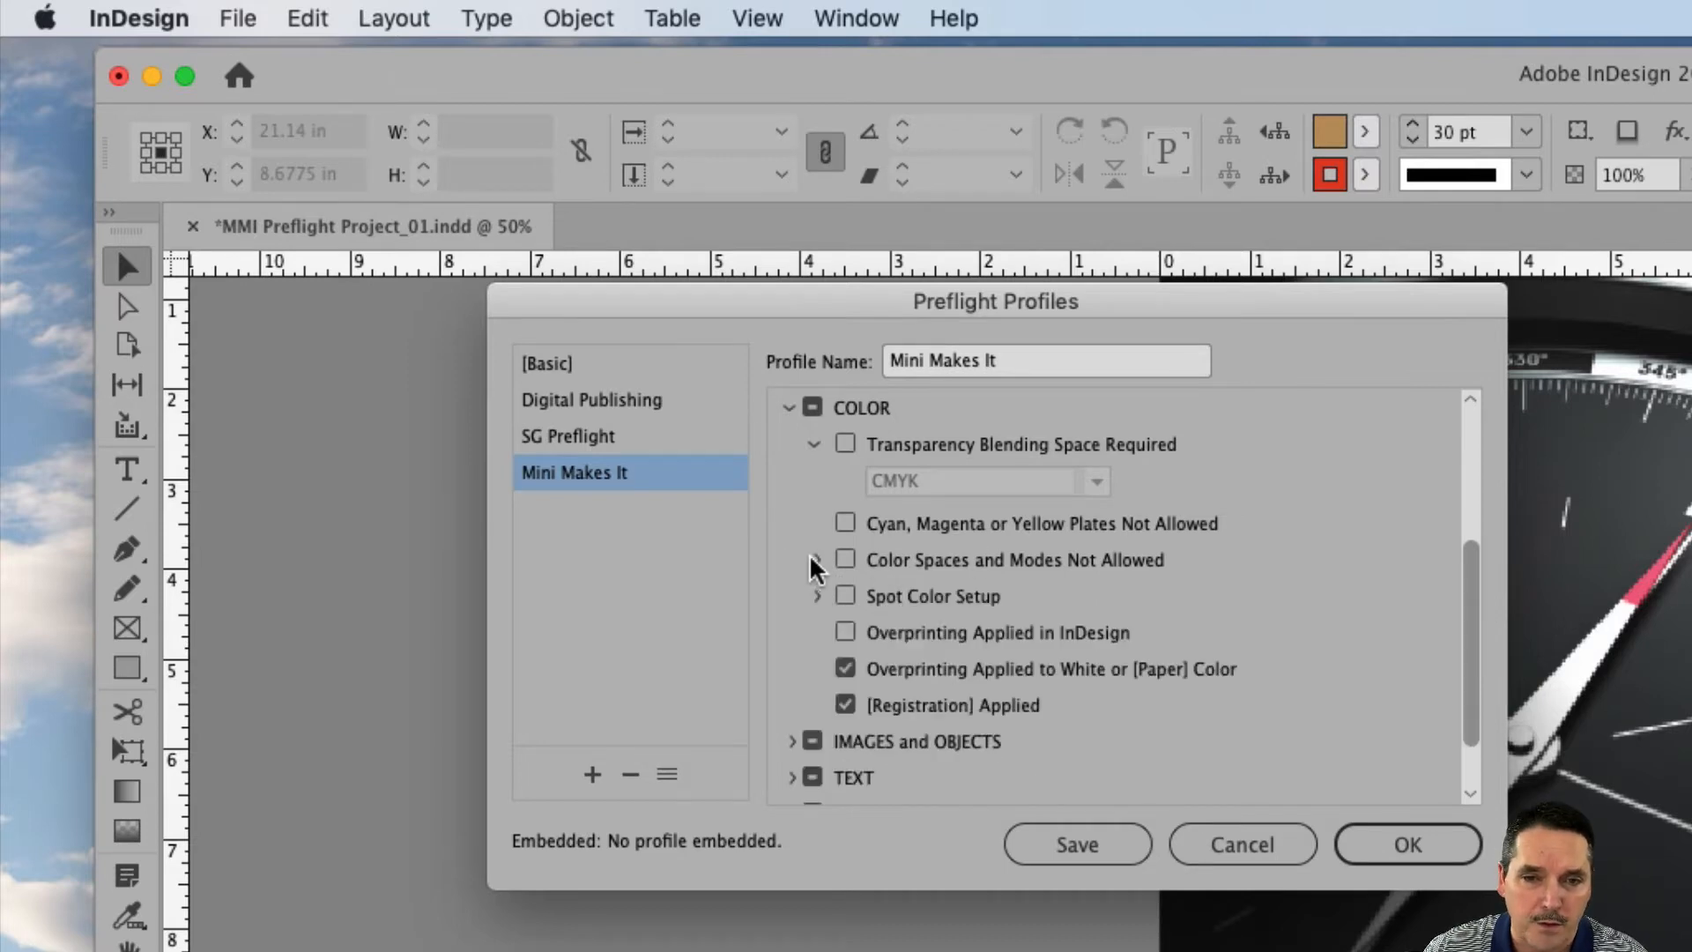
{"action": "left_click", "coordinate": [814, 560]}
{"action": "left_click", "coordinate": [814, 561]}
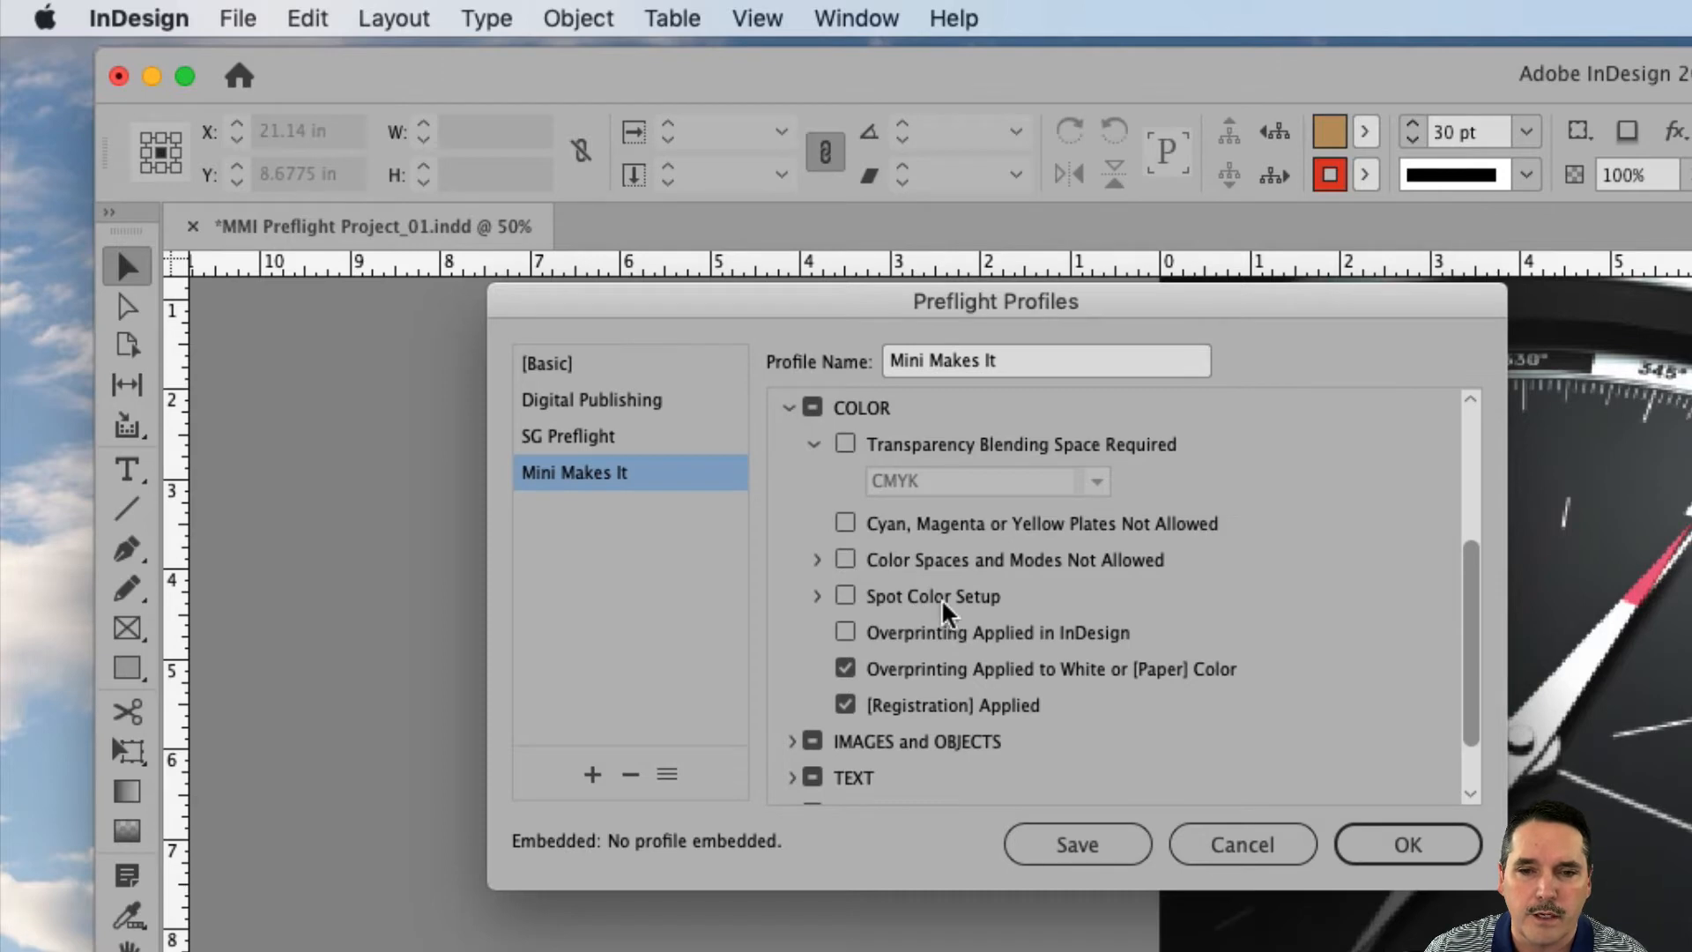
{"action": "left_click", "coordinate": [813, 597]}
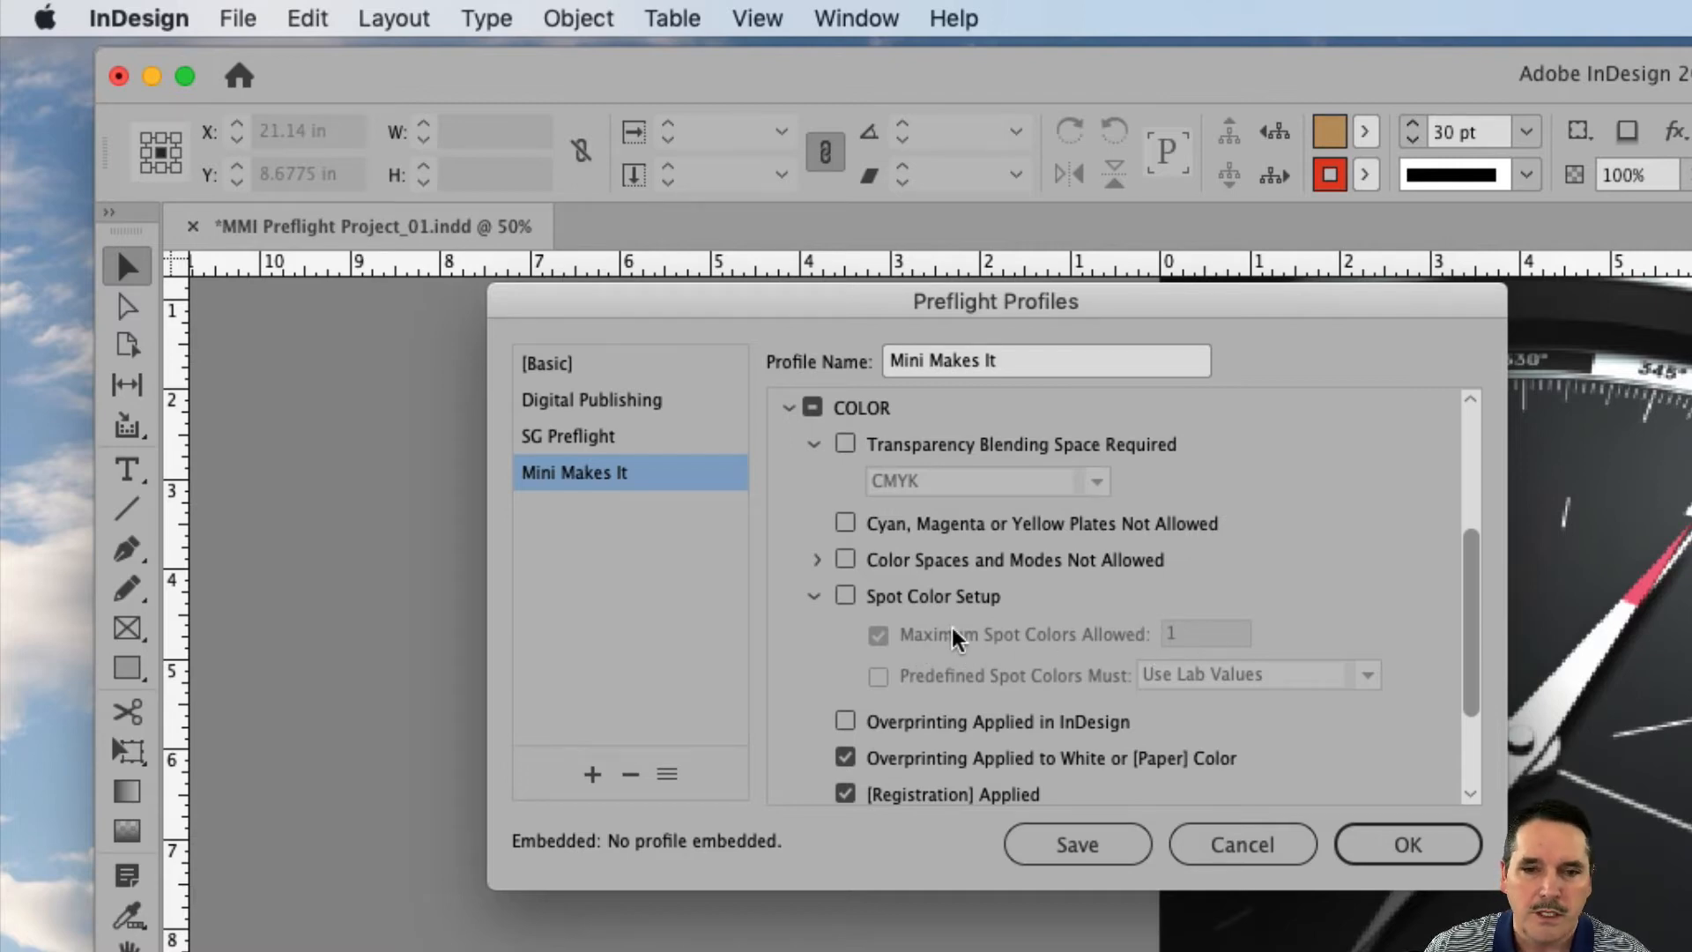
{"action": "left_click", "coordinate": [814, 597]}
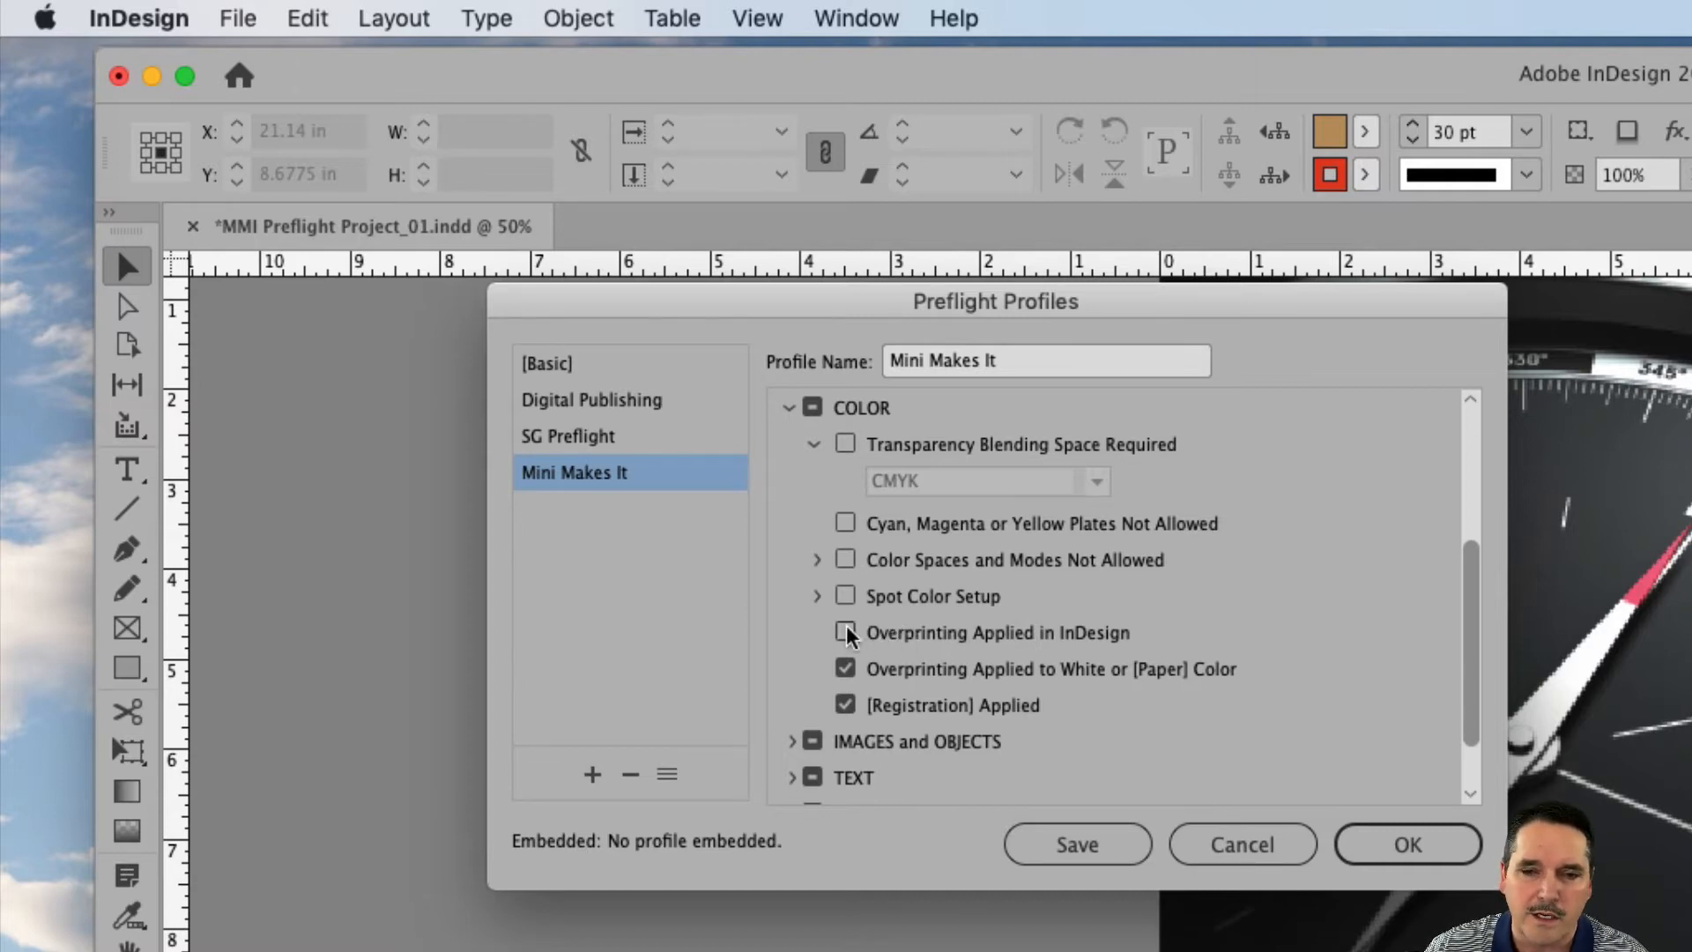
{"action": "scroll", "coordinate": [977, 612], "scroll_direction": "down", "scroll_amount": 2}
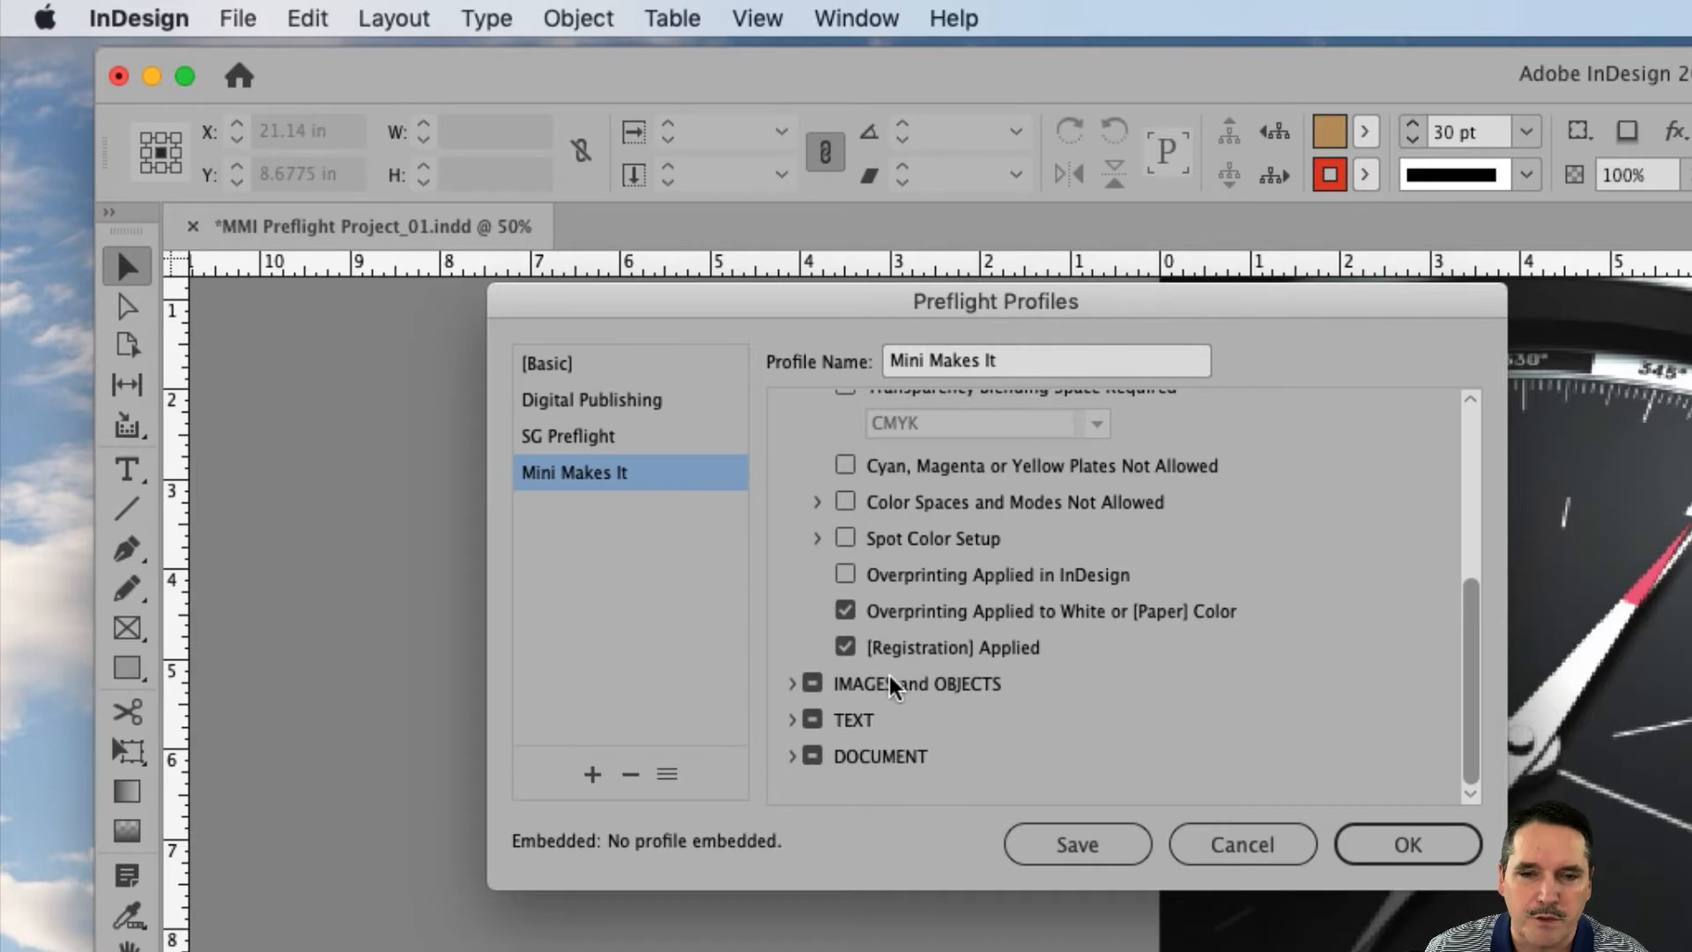
{"action": "scroll", "coordinate": [840, 660], "scroll_direction": "up", "scroll_amount": 2}
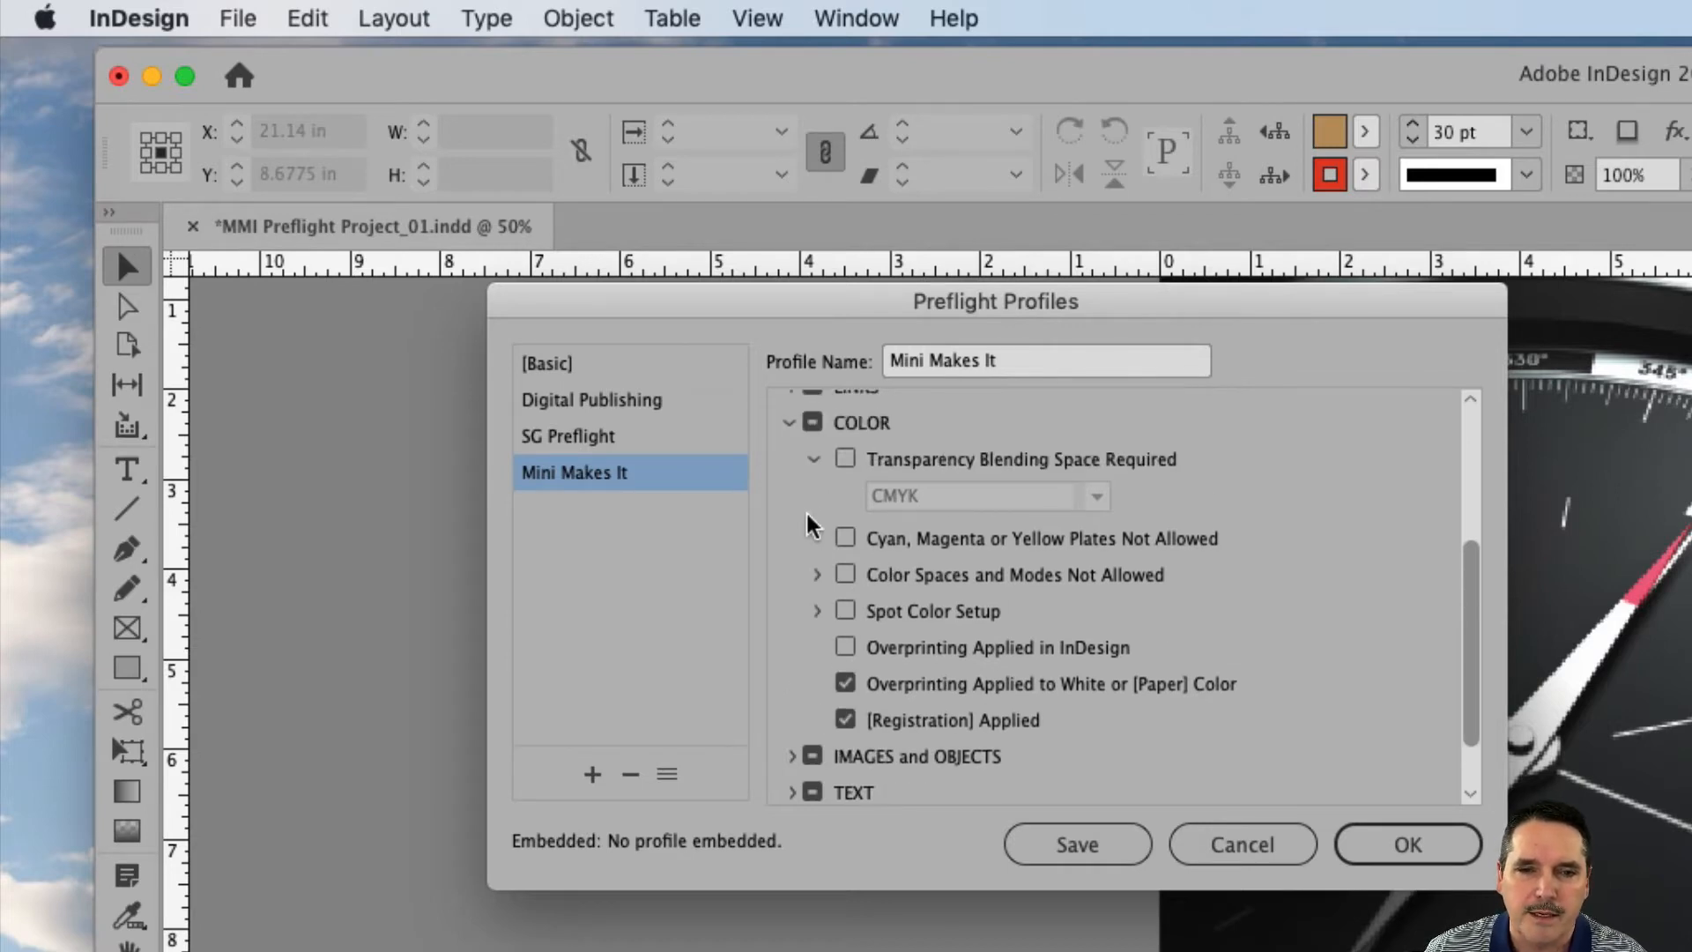
{"action": "left_click", "coordinate": [789, 424]}
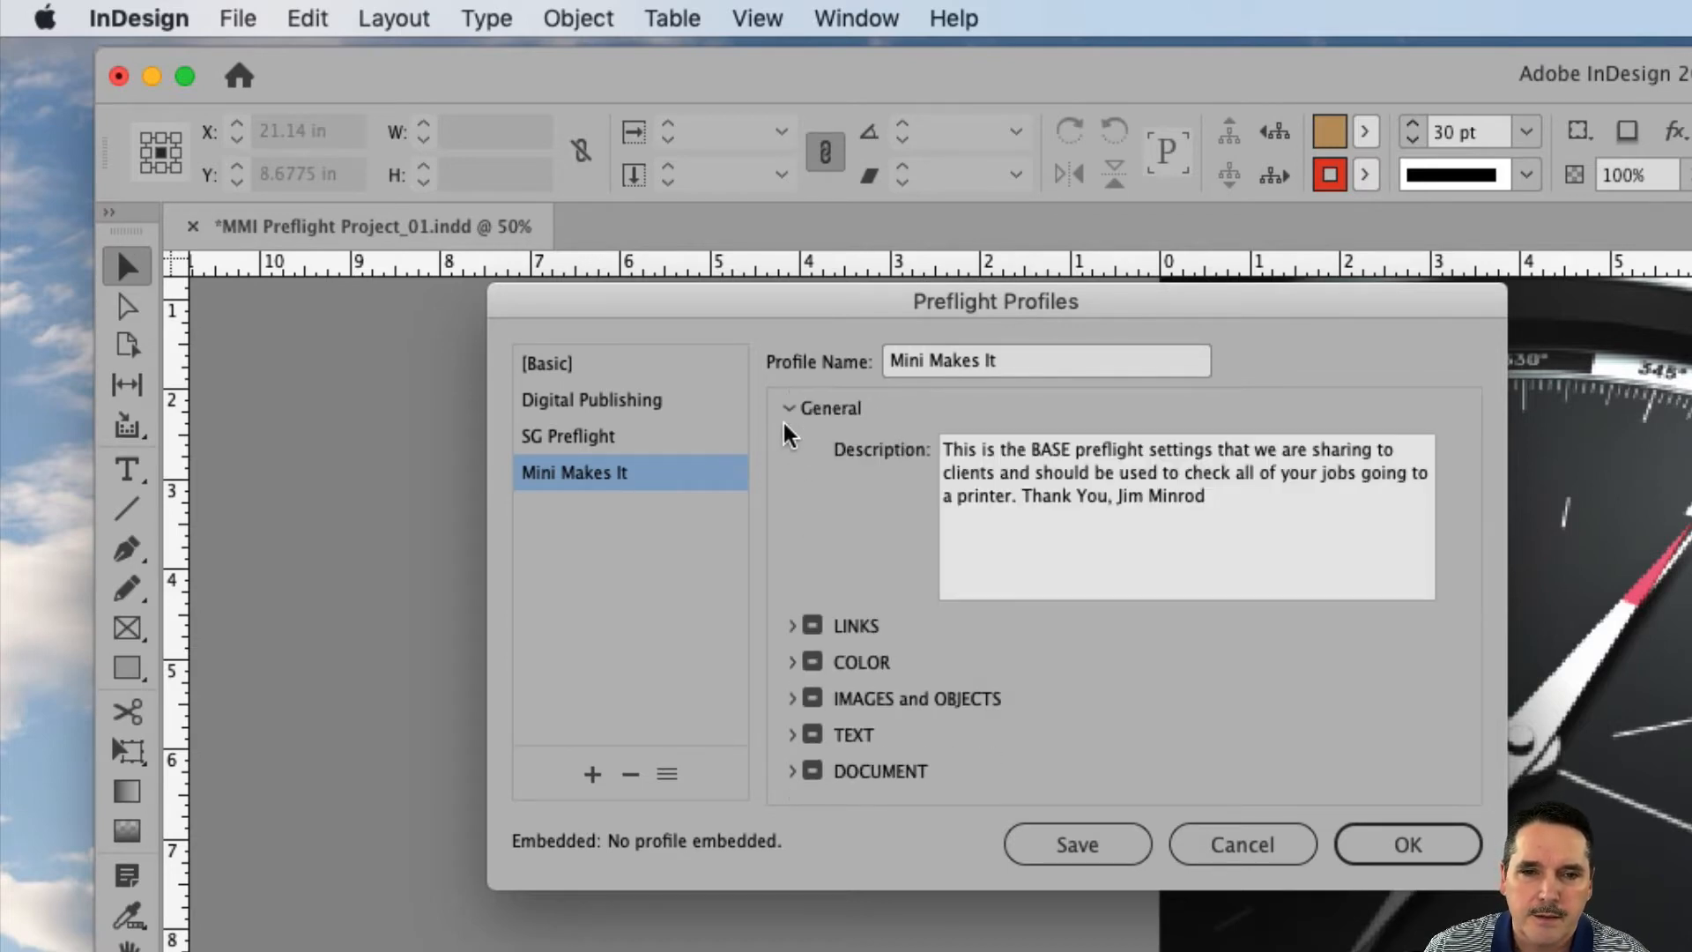
Step: Examine the minimum and maximum image resolution limits under Images and Objects, and collapse them
{"action": "left_click", "coordinate": [792, 699]}
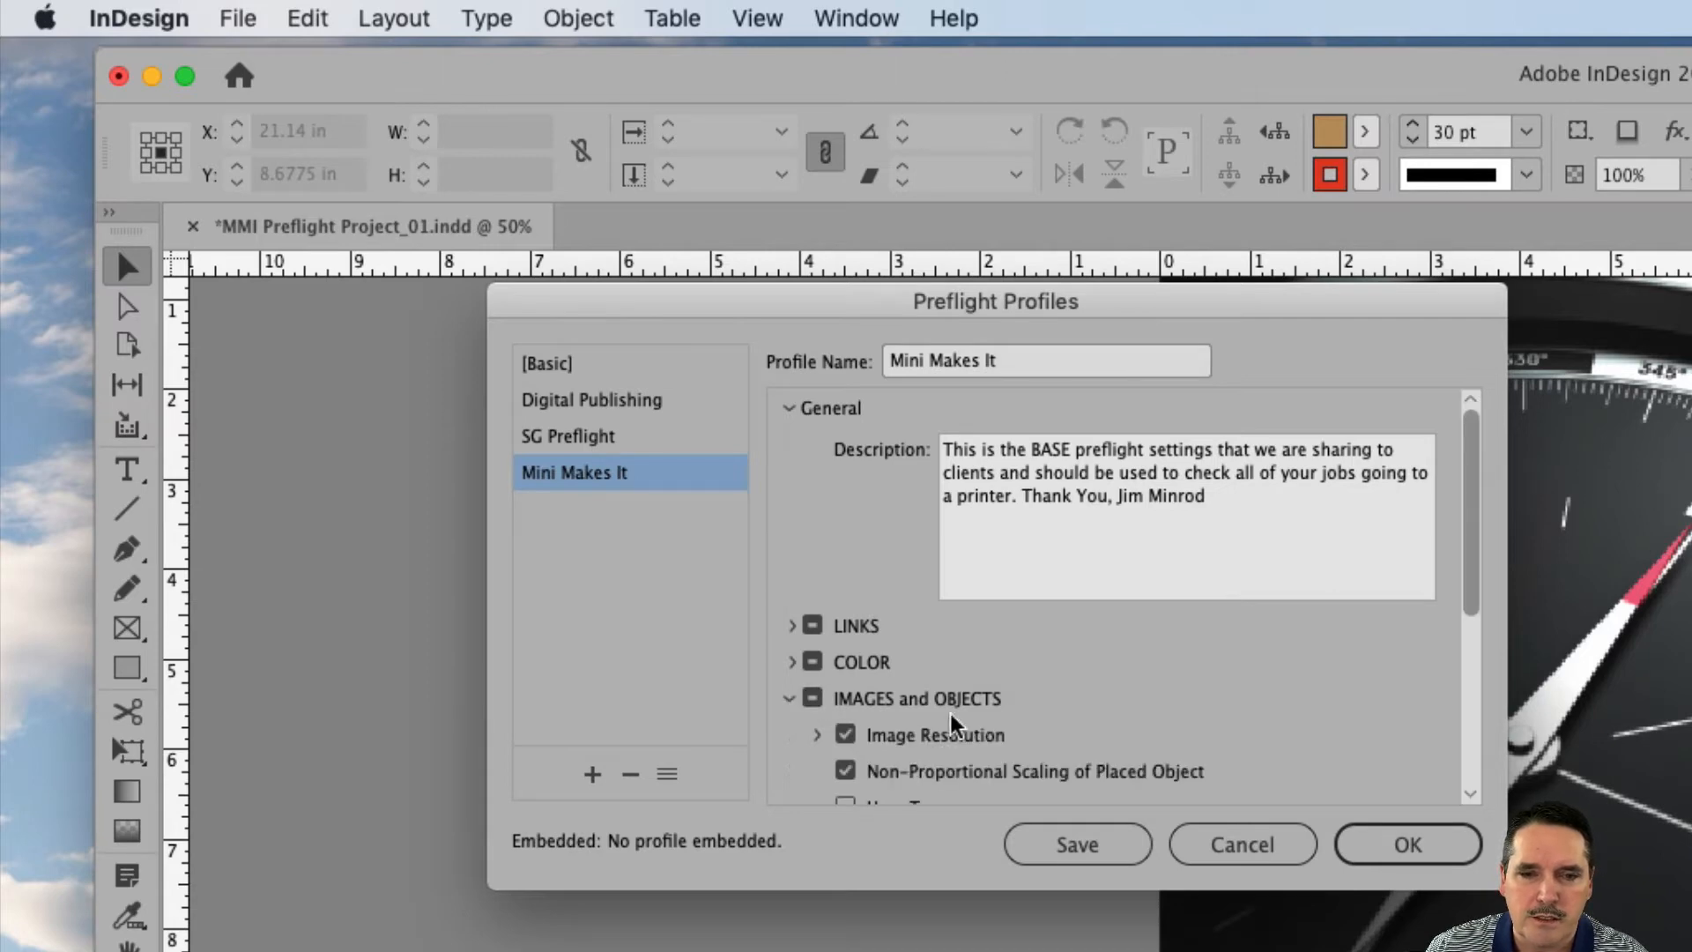
{"action": "left_click", "coordinate": [818, 735]}
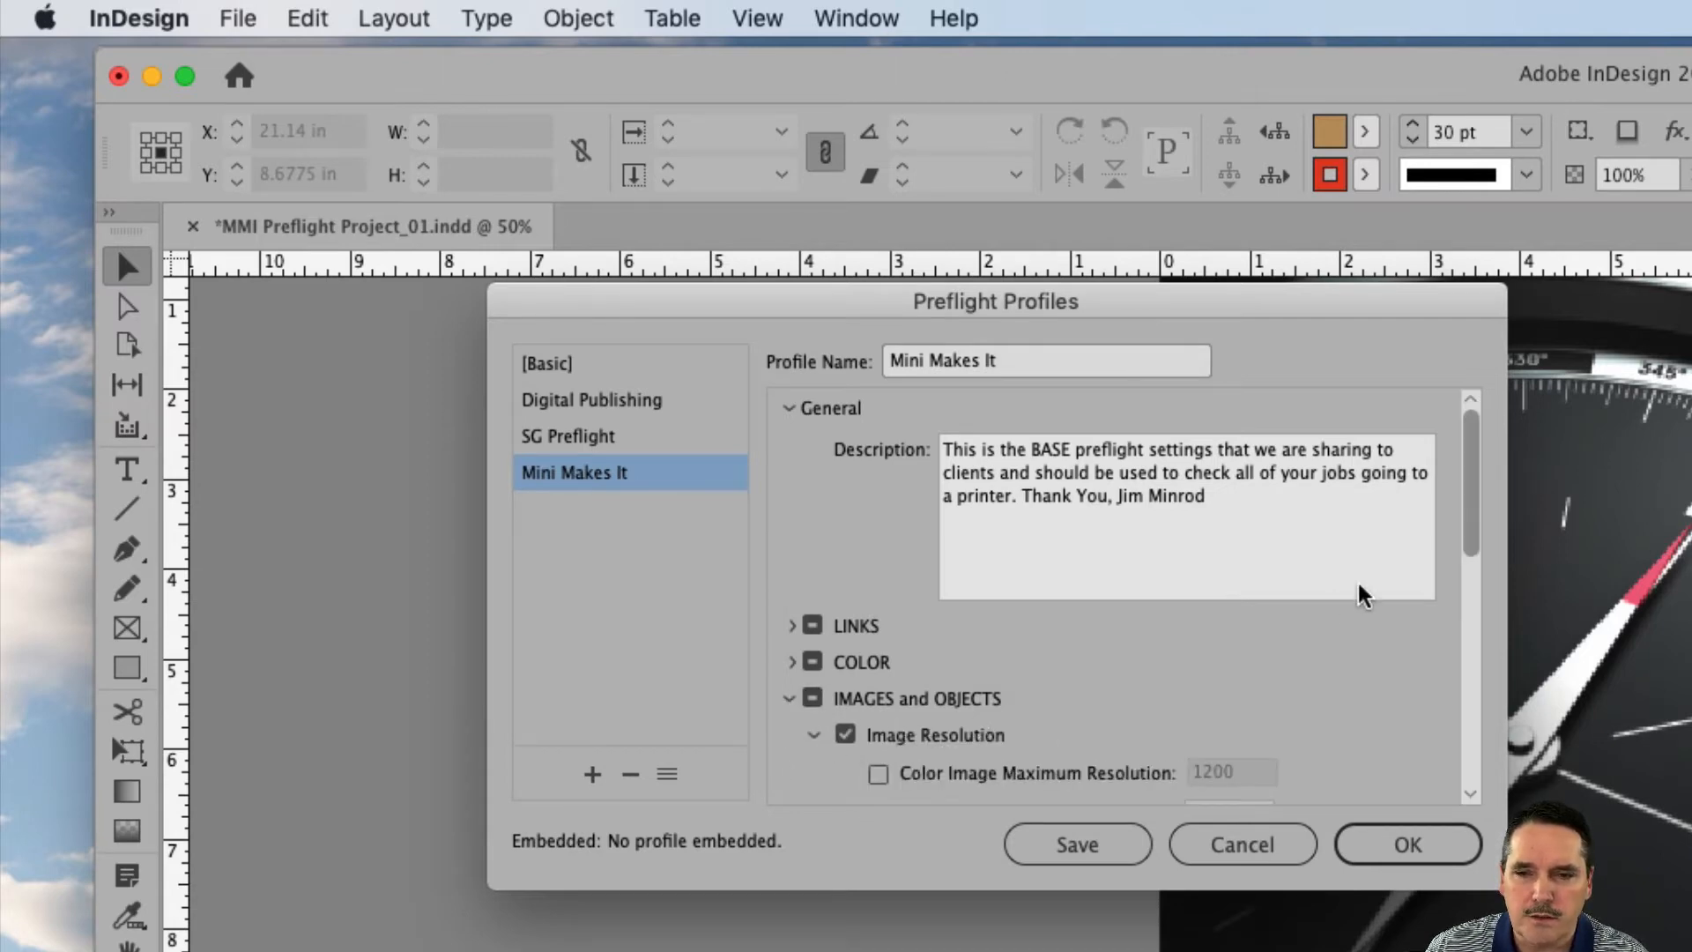
{"action": "left_click_drag", "start_coordinate": [1472, 516], "coordinate": [1468, 622]}
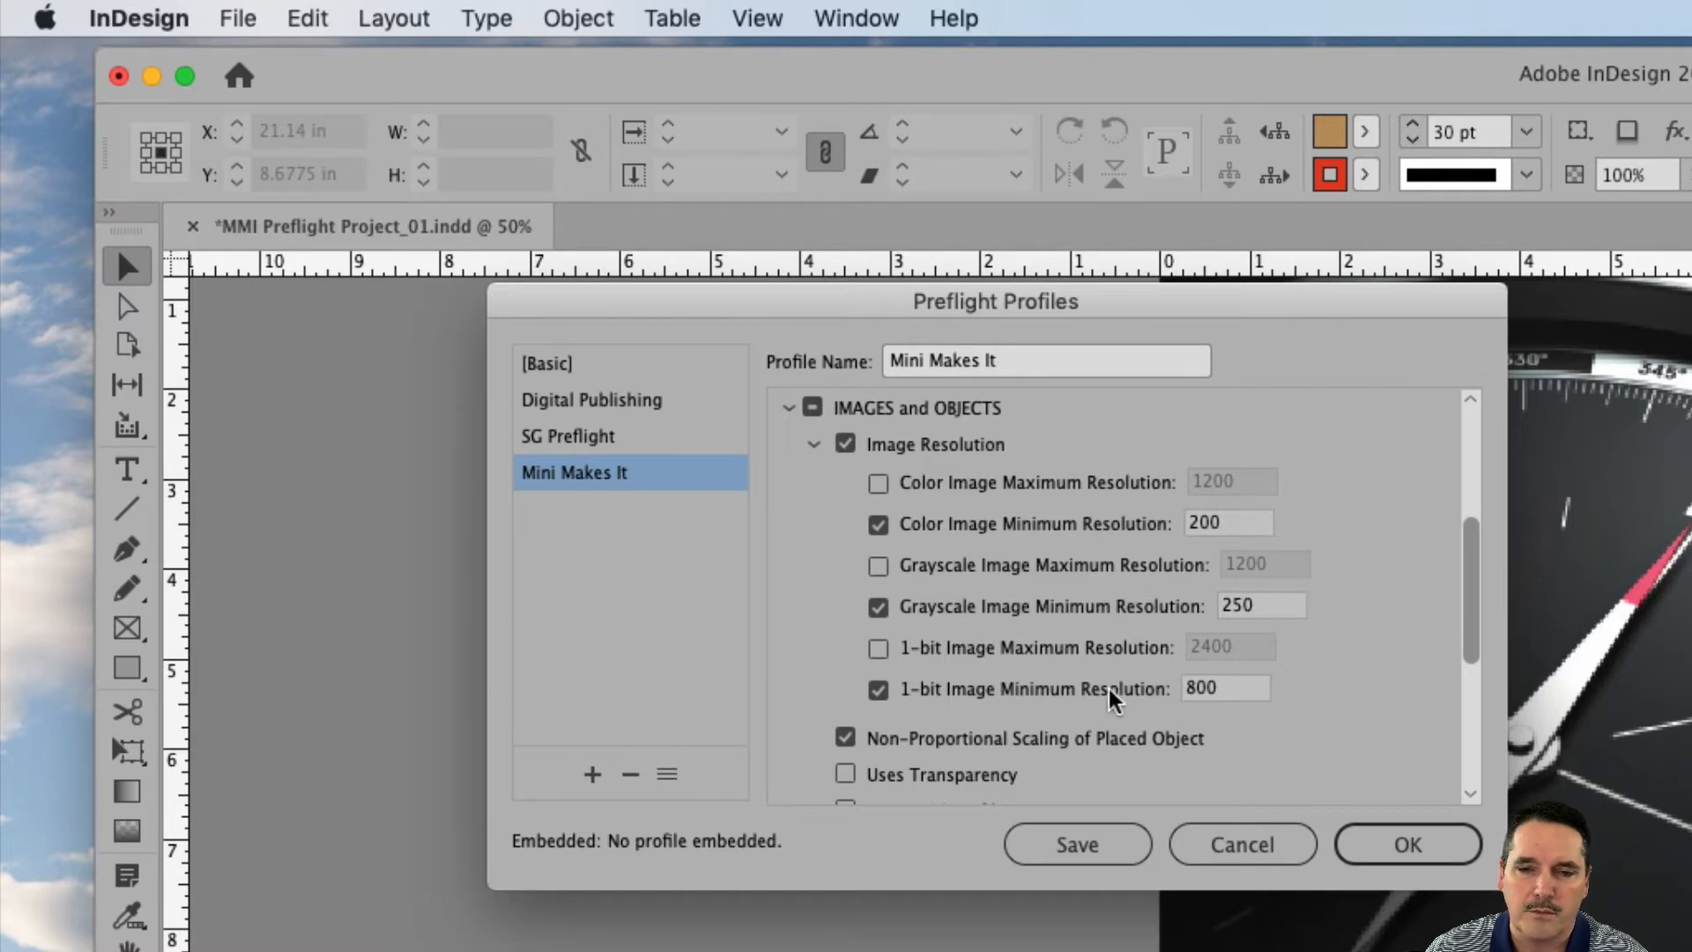
{"action": "left_click", "coordinate": [814, 445]}
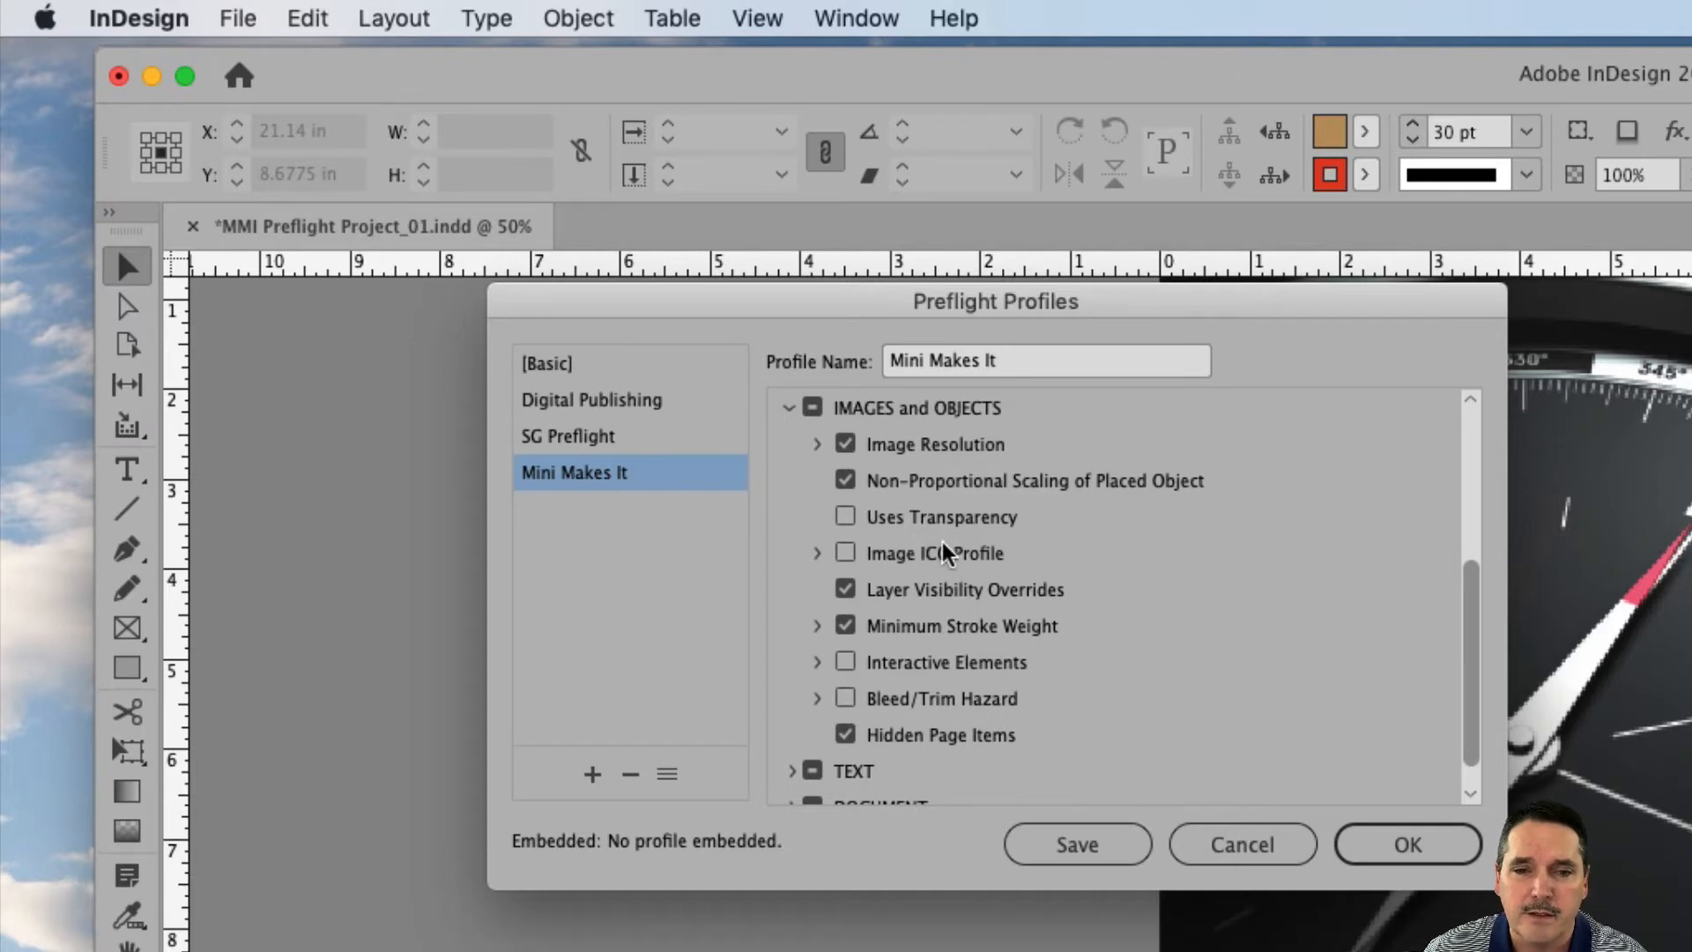
Step: Examine the Image ICC Profile and Minimum Stroke Weight checks under Images and Objects, collapsing each one
{"action": "left_click", "coordinate": [817, 552]}
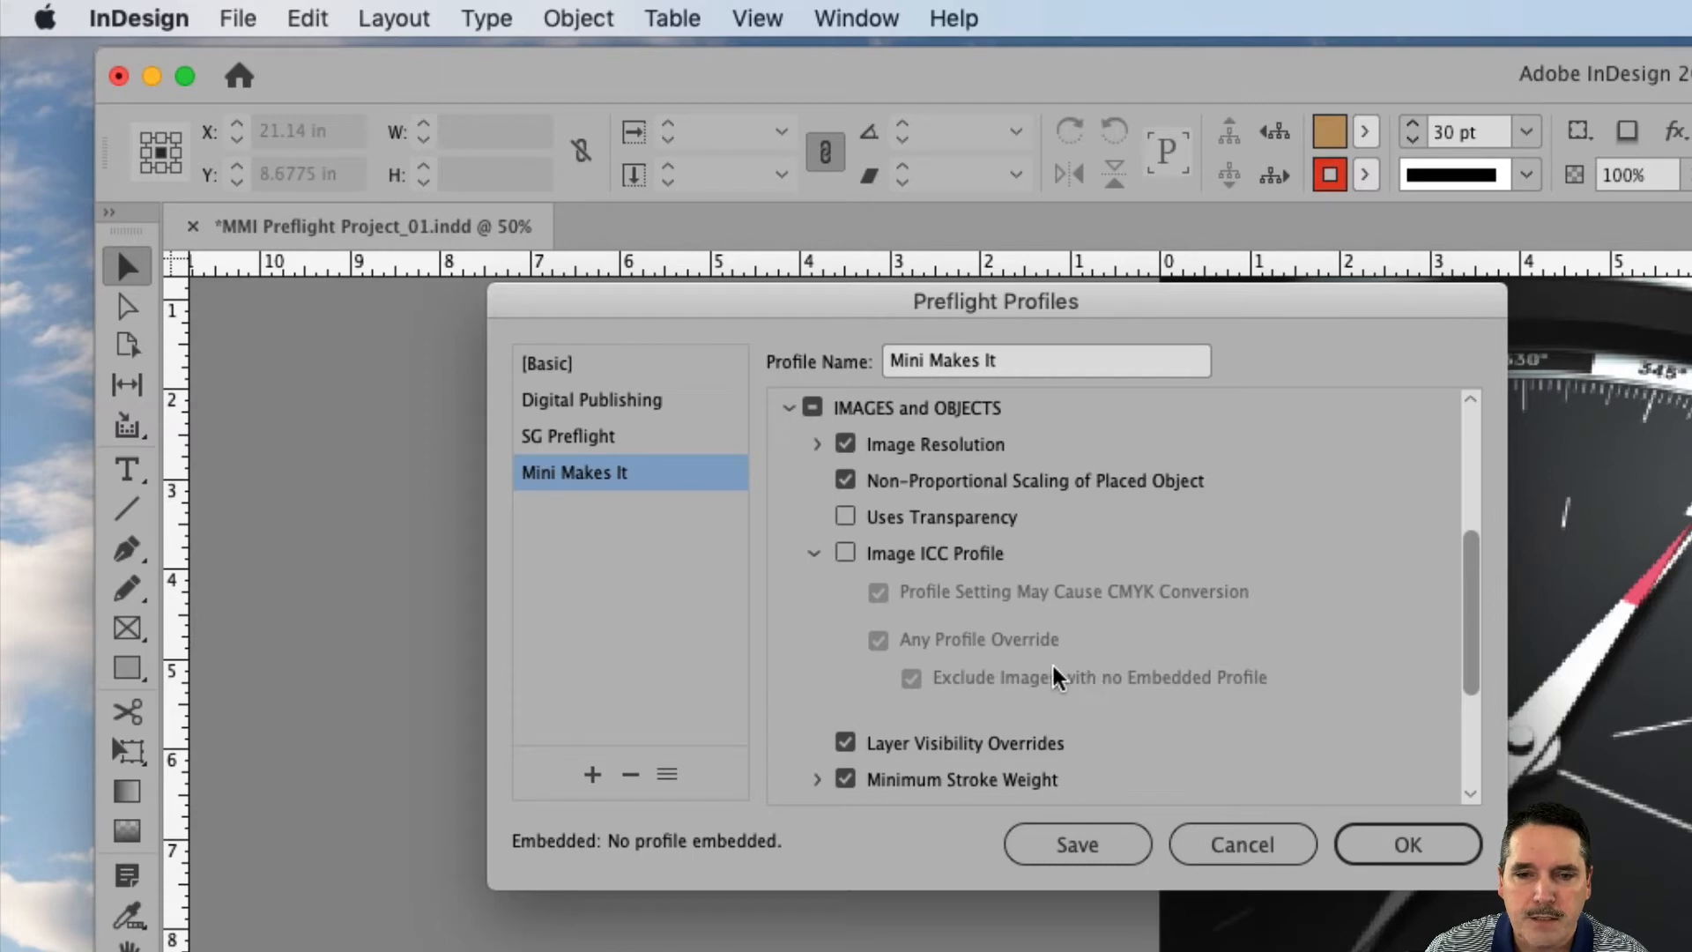
{"action": "left_click", "coordinate": [812, 554]}
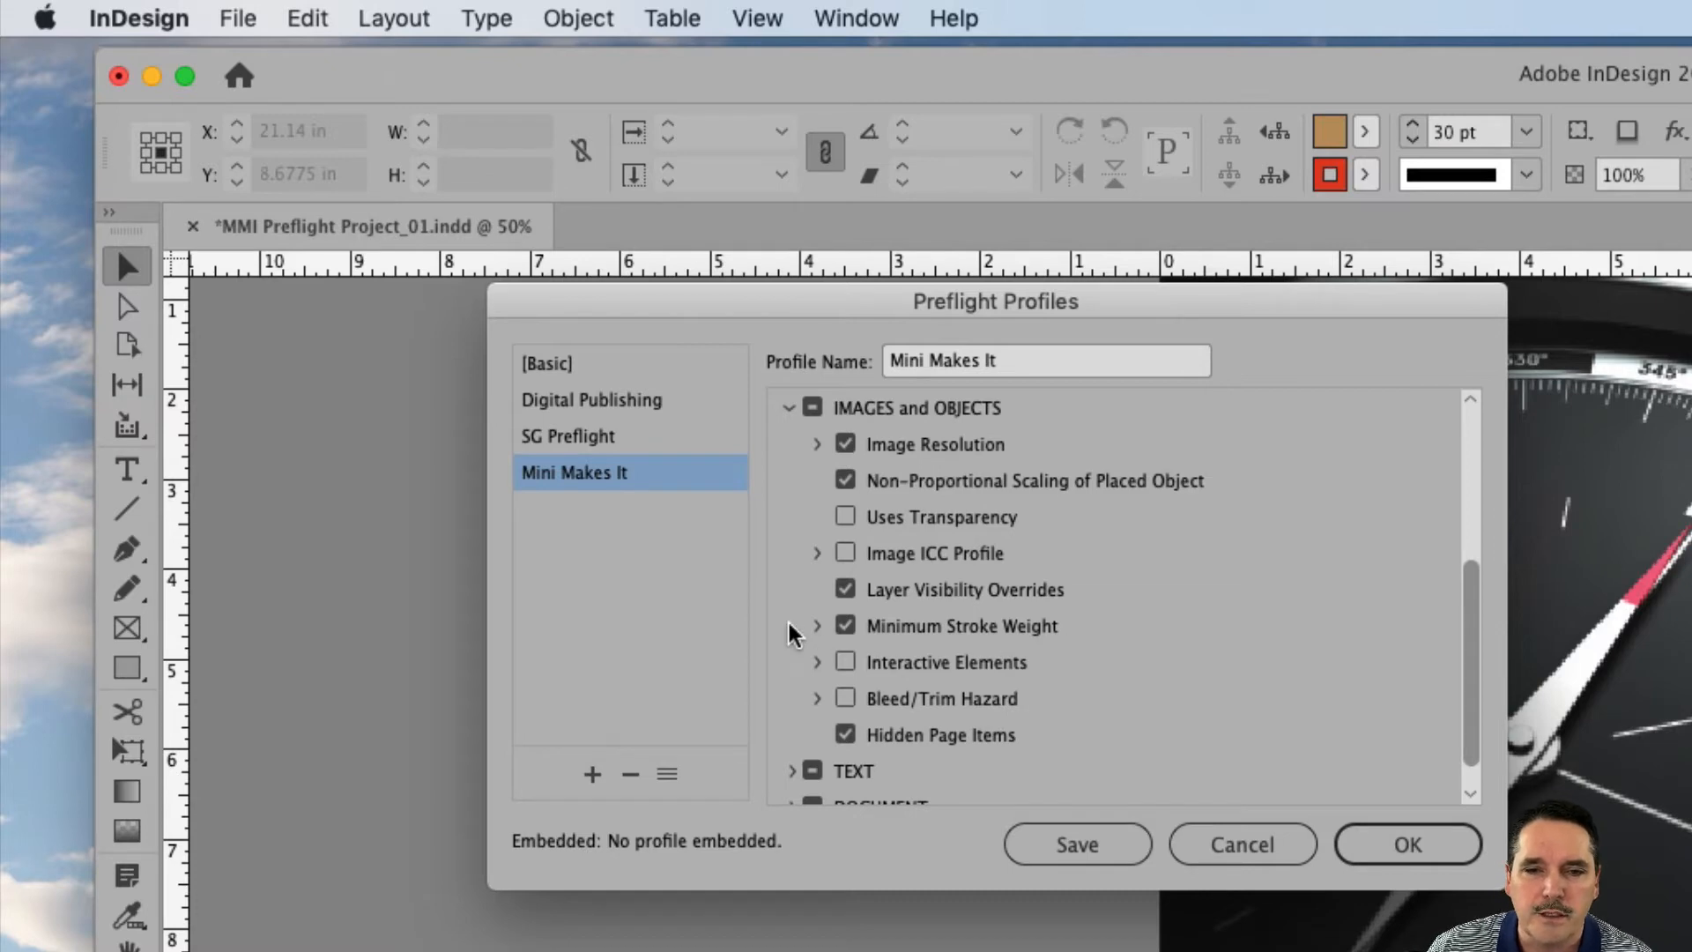
{"action": "left_click", "coordinate": [814, 627]}
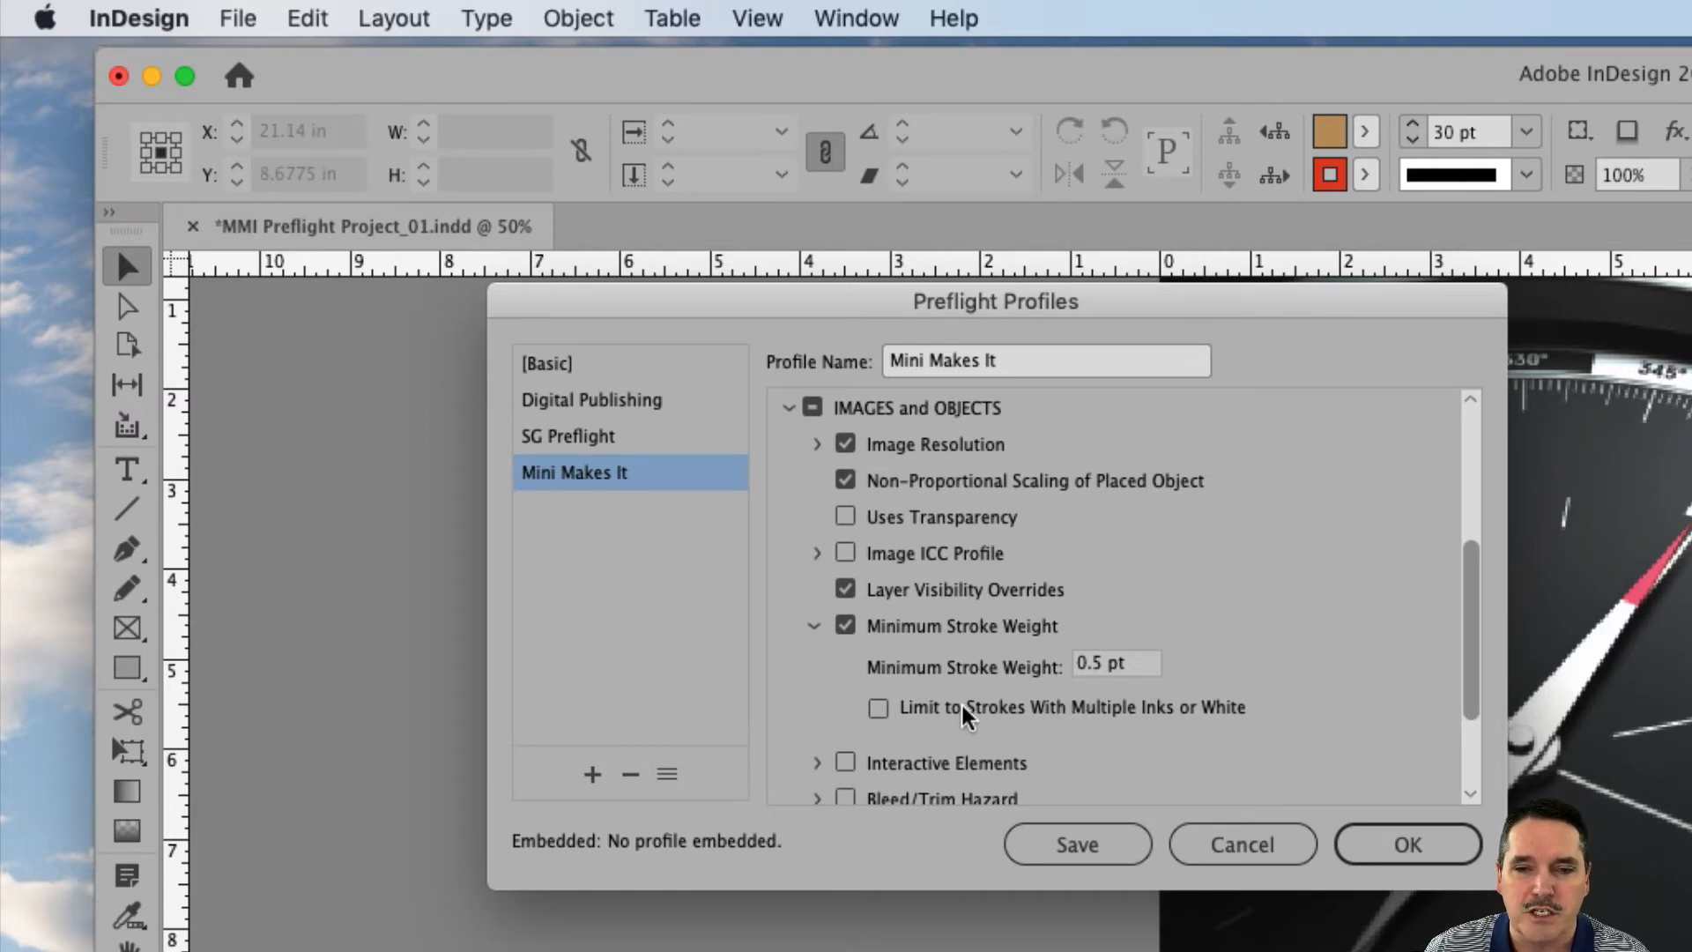
{"action": "left_click", "coordinate": [814, 626]}
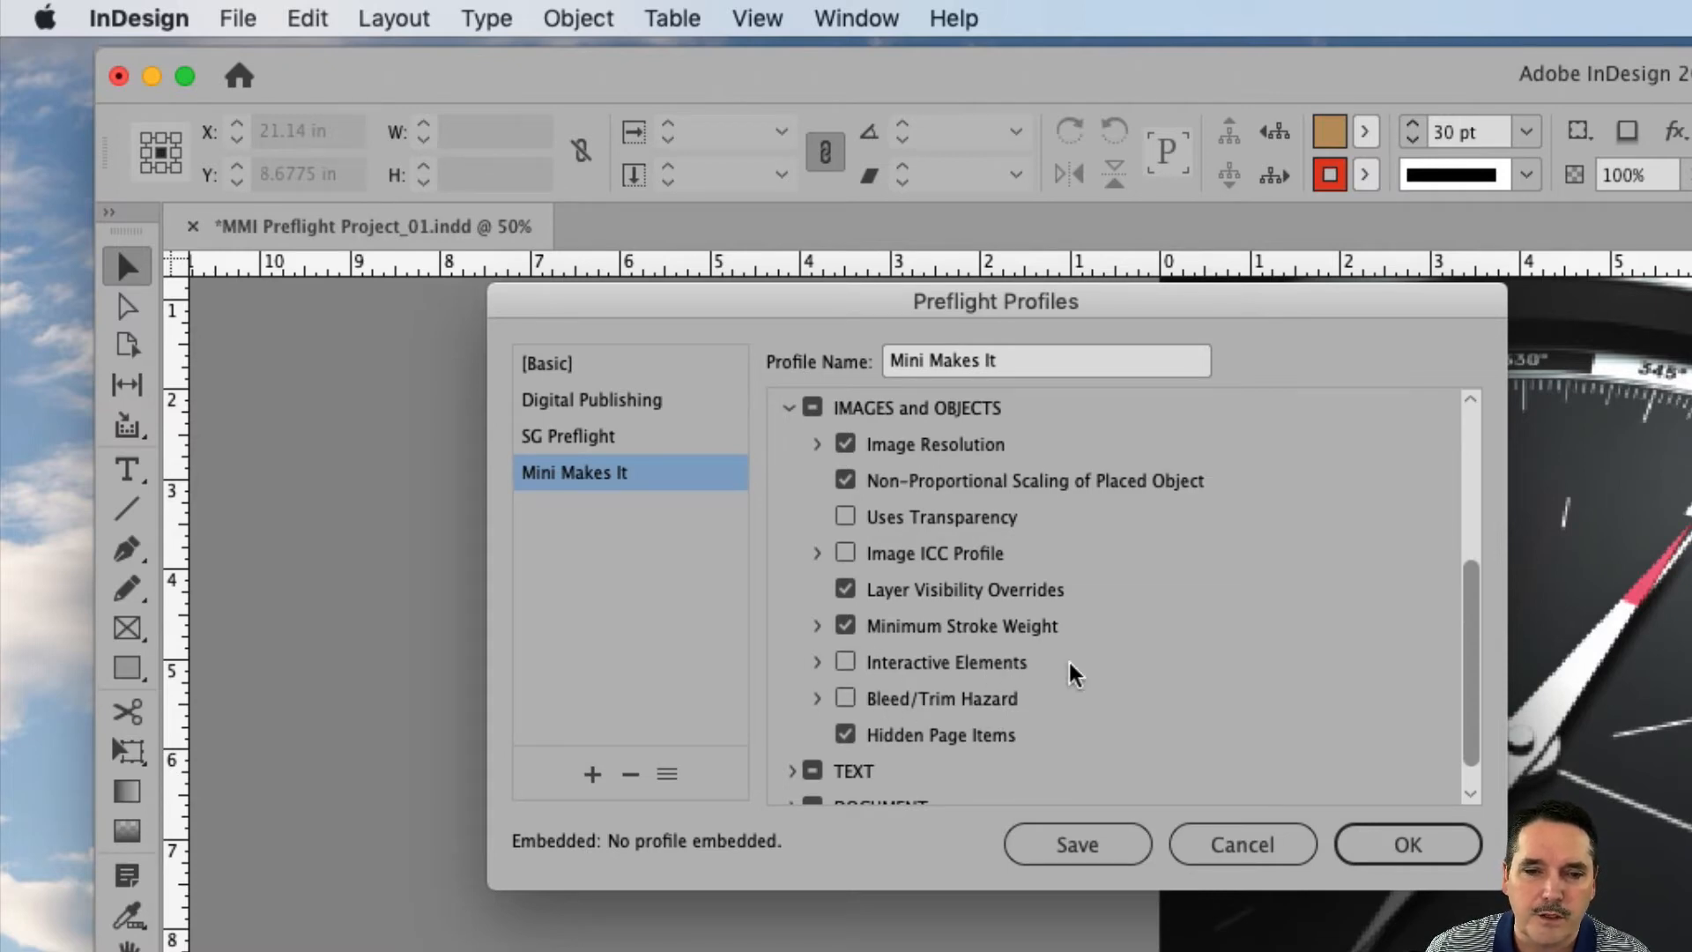
Step: Examine the Bleed/Trim Hazard check's live area settings, collapse them, and review the remaining Images and Objects checks
{"action": "scroll", "coordinate": [1062, 675], "scroll_direction": "down", "scroll_amount": 1}
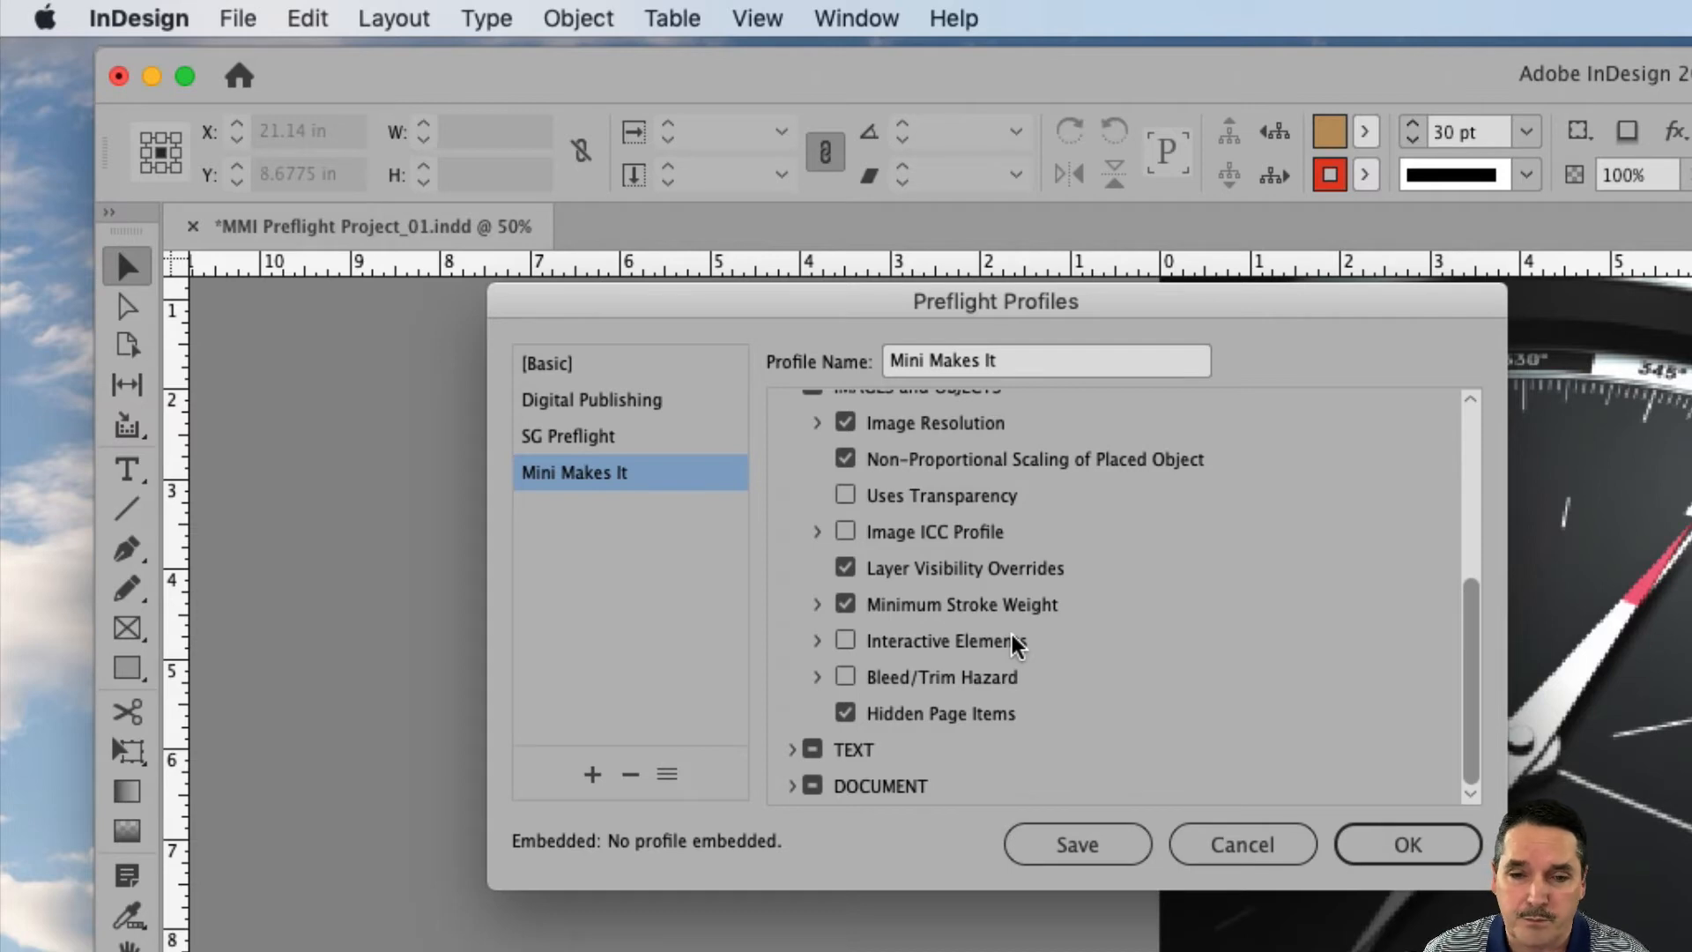
{"action": "left_click", "coordinate": [814, 677]}
{"action": "scroll", "coordinate": [1081, 646], "scroll_direction": "down", "scroll_amount": 3}
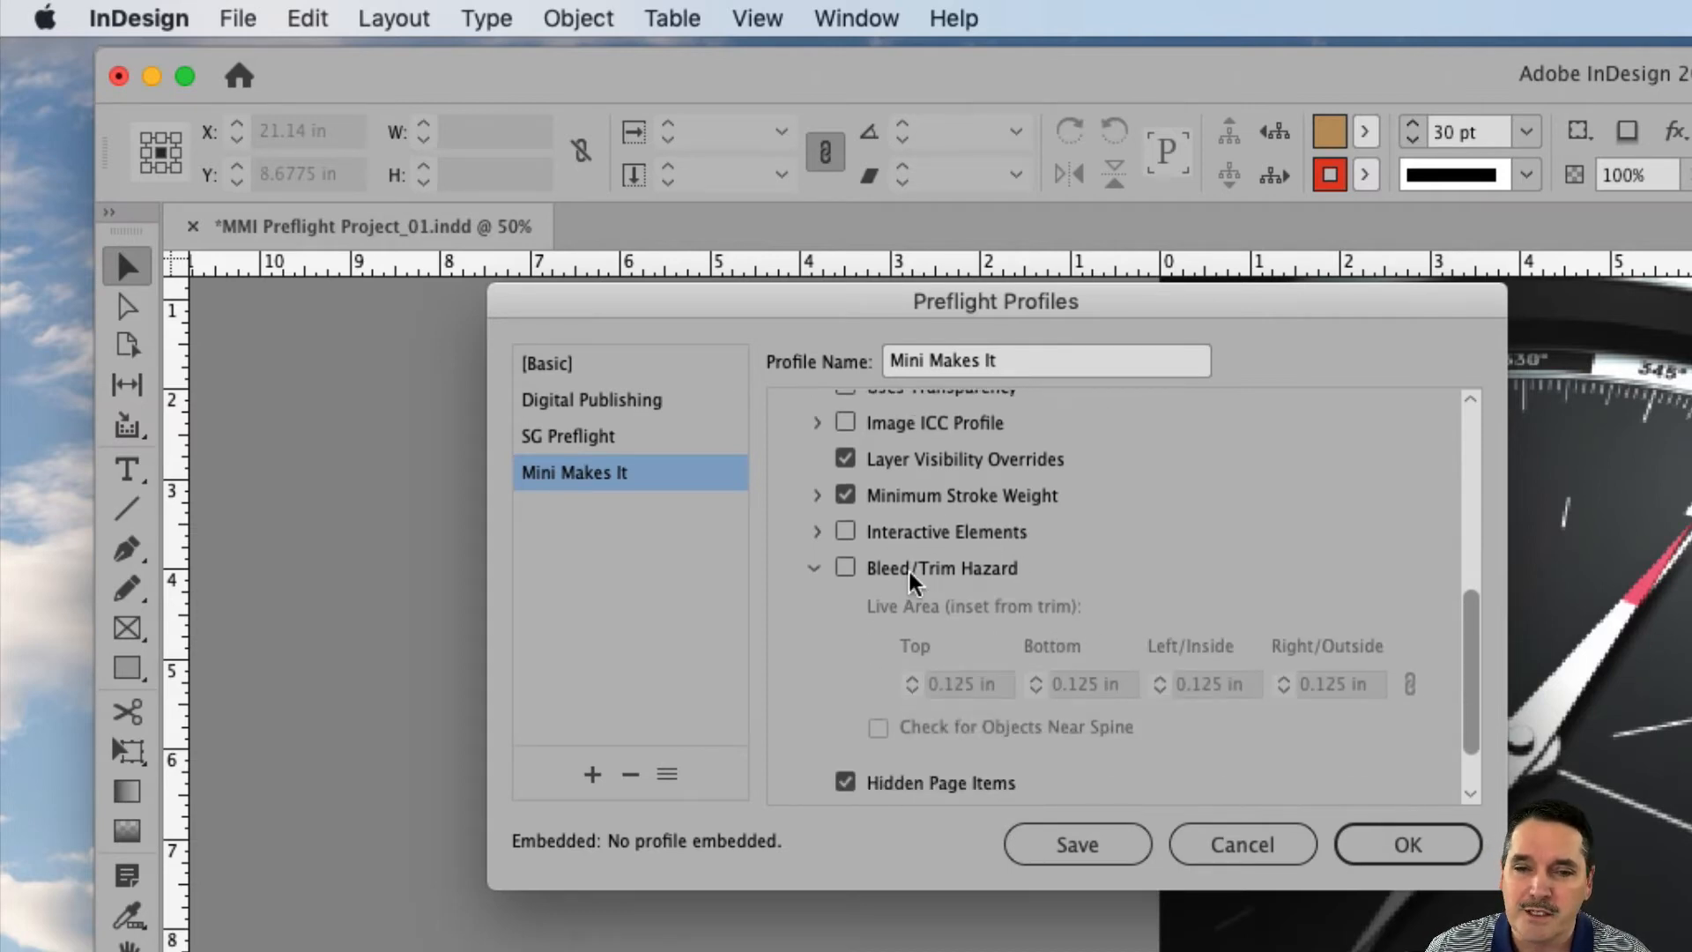
{"action": "scroll", "coordinate": [980, 577], "scroll_direction": "down", "scroll_amount": 2}
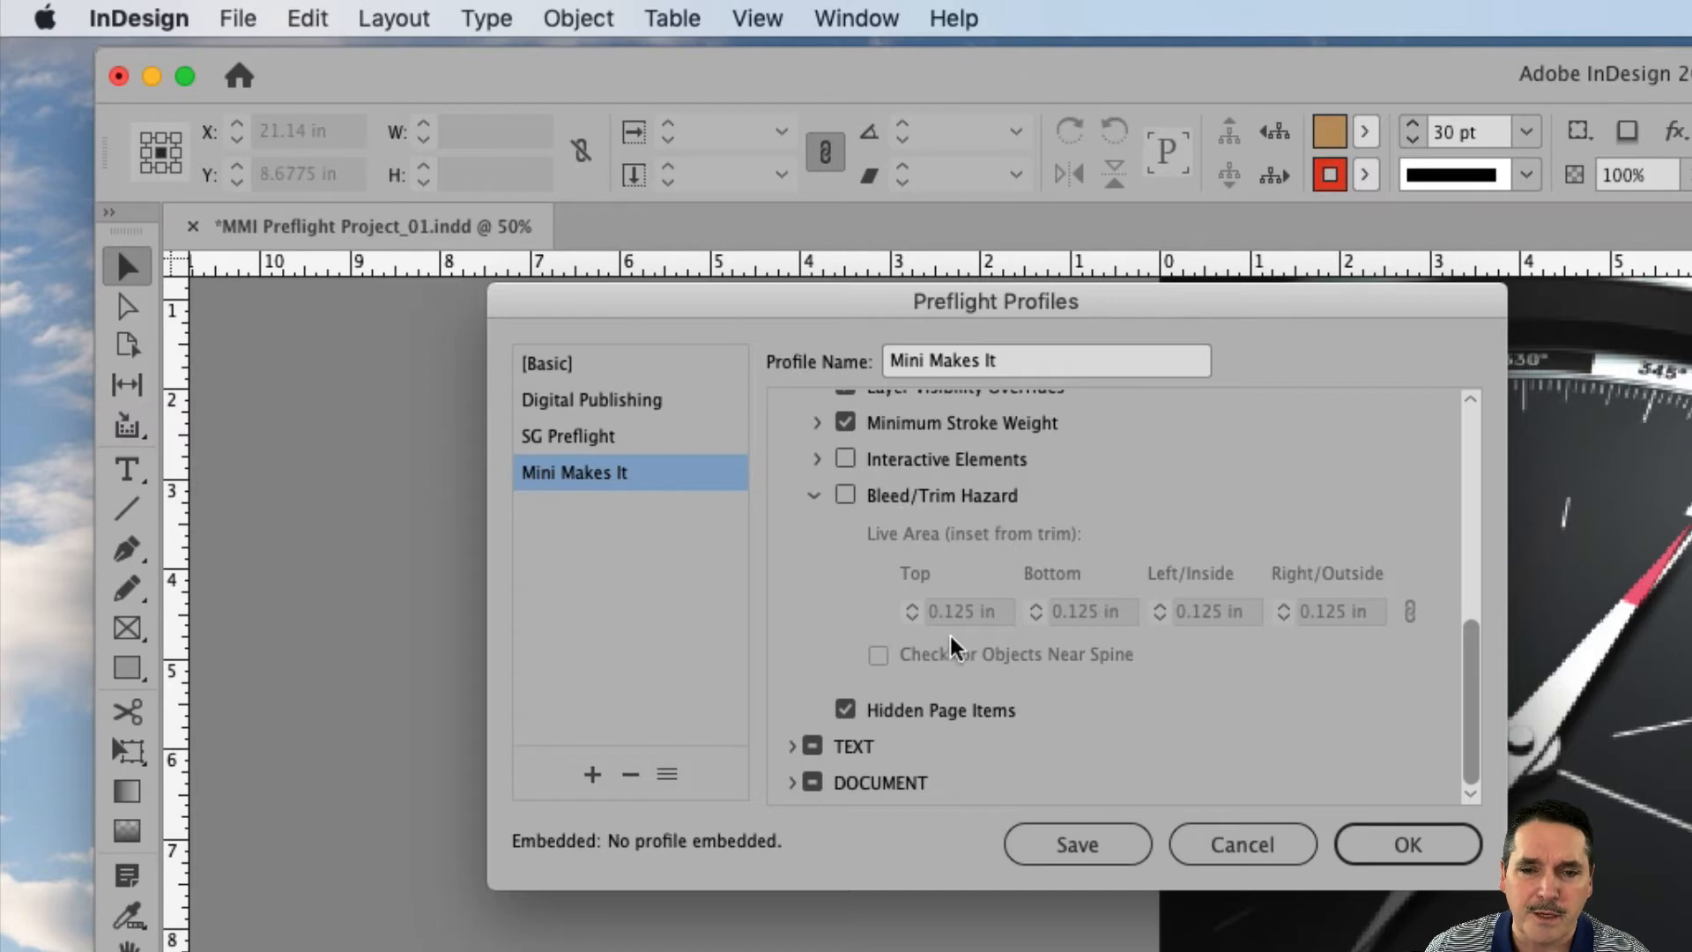
{"action": "left_click", "coordinate": [810, 496]}
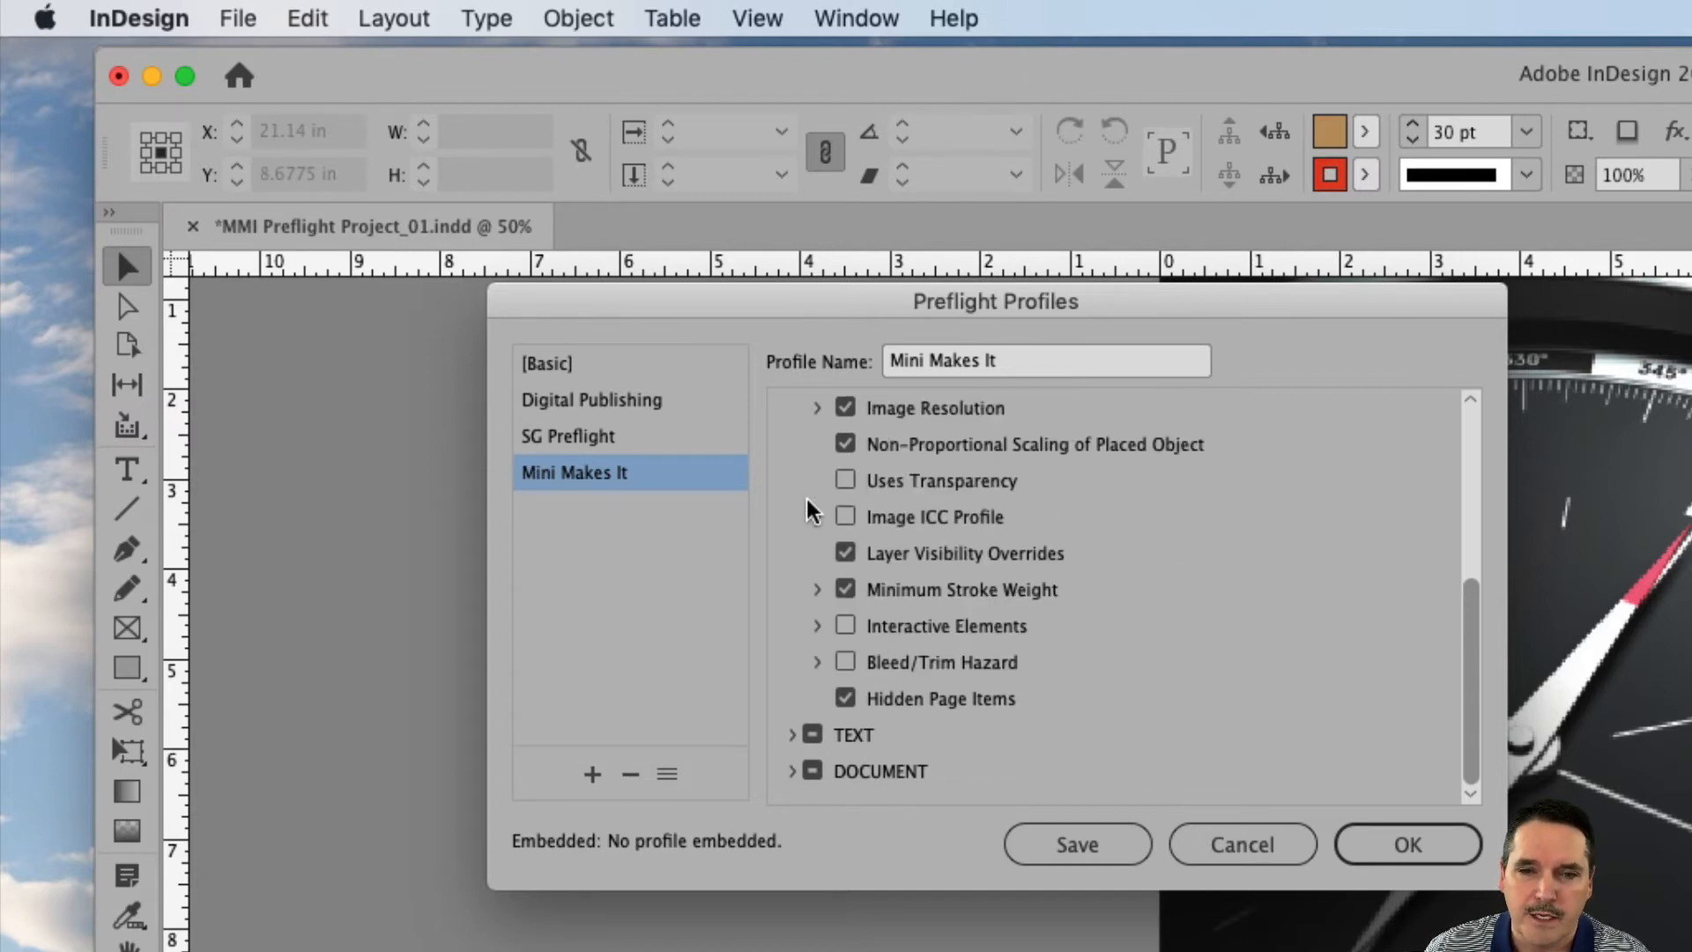
{"action": "scroll", "coordinate": [992, 690], "scroll_direction": "up", "scroll_amount": 1}
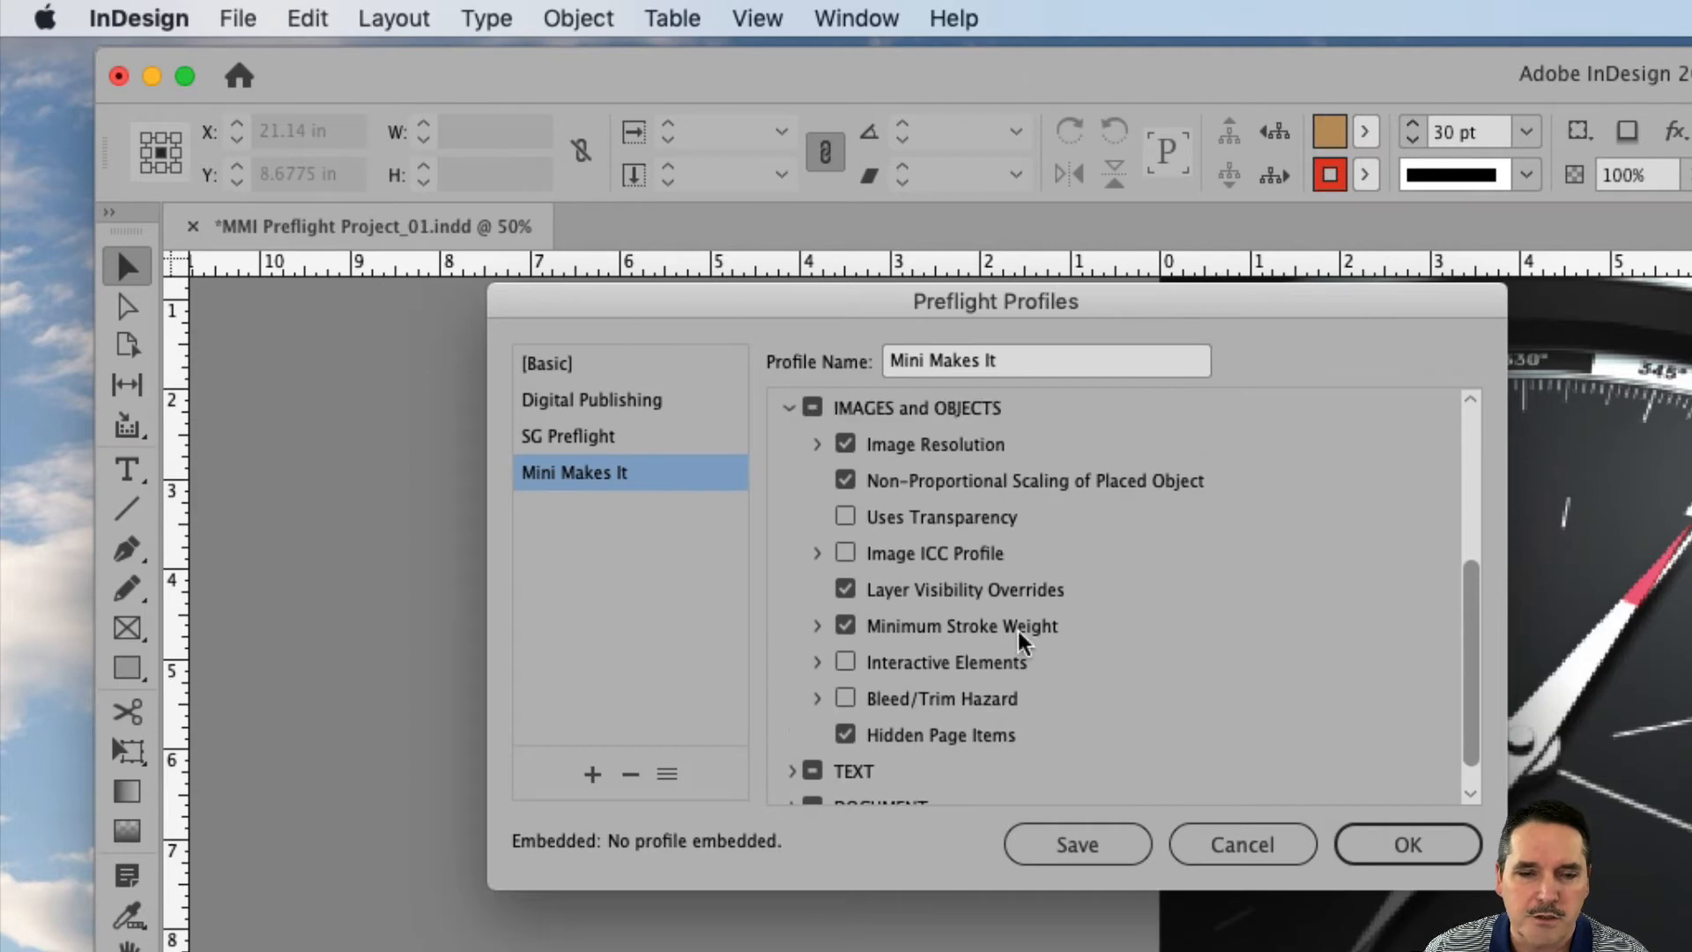
{"action": "scroll", "coordinate": [1008, 691], "scroll_direction": "down", "scroll_amount": 1}
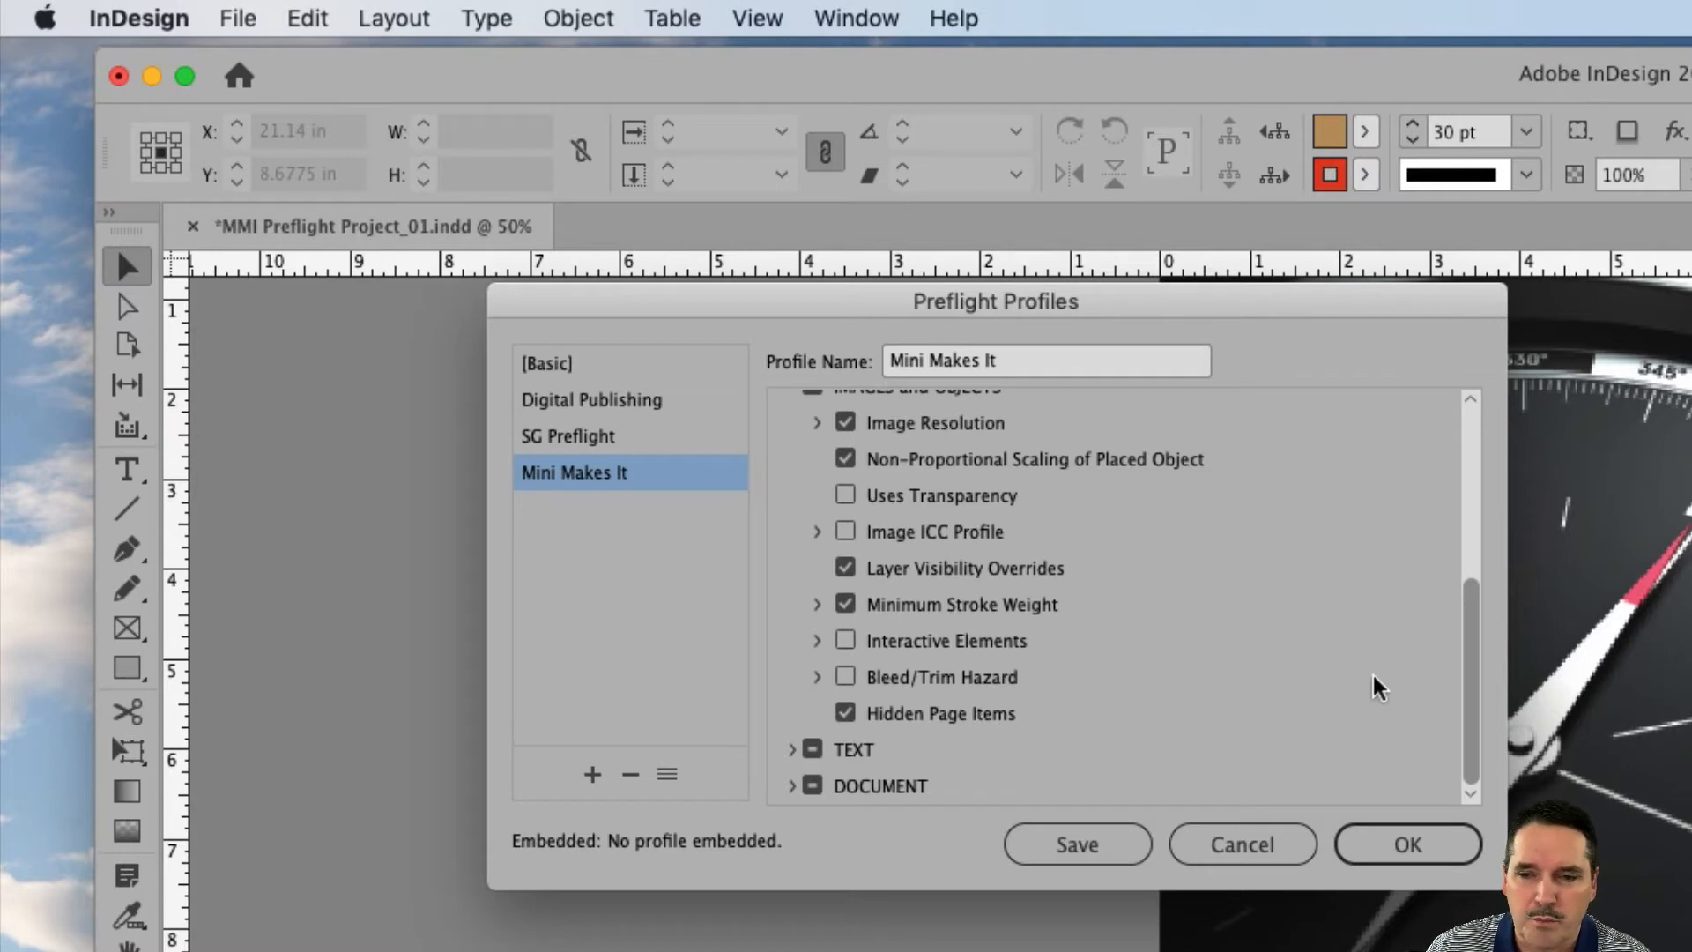
Step: Expand the Text category, collapse Images and Objects, and examine the paragraph and character style override options
{"action": "left_click", "coordinate": [789, 747]}
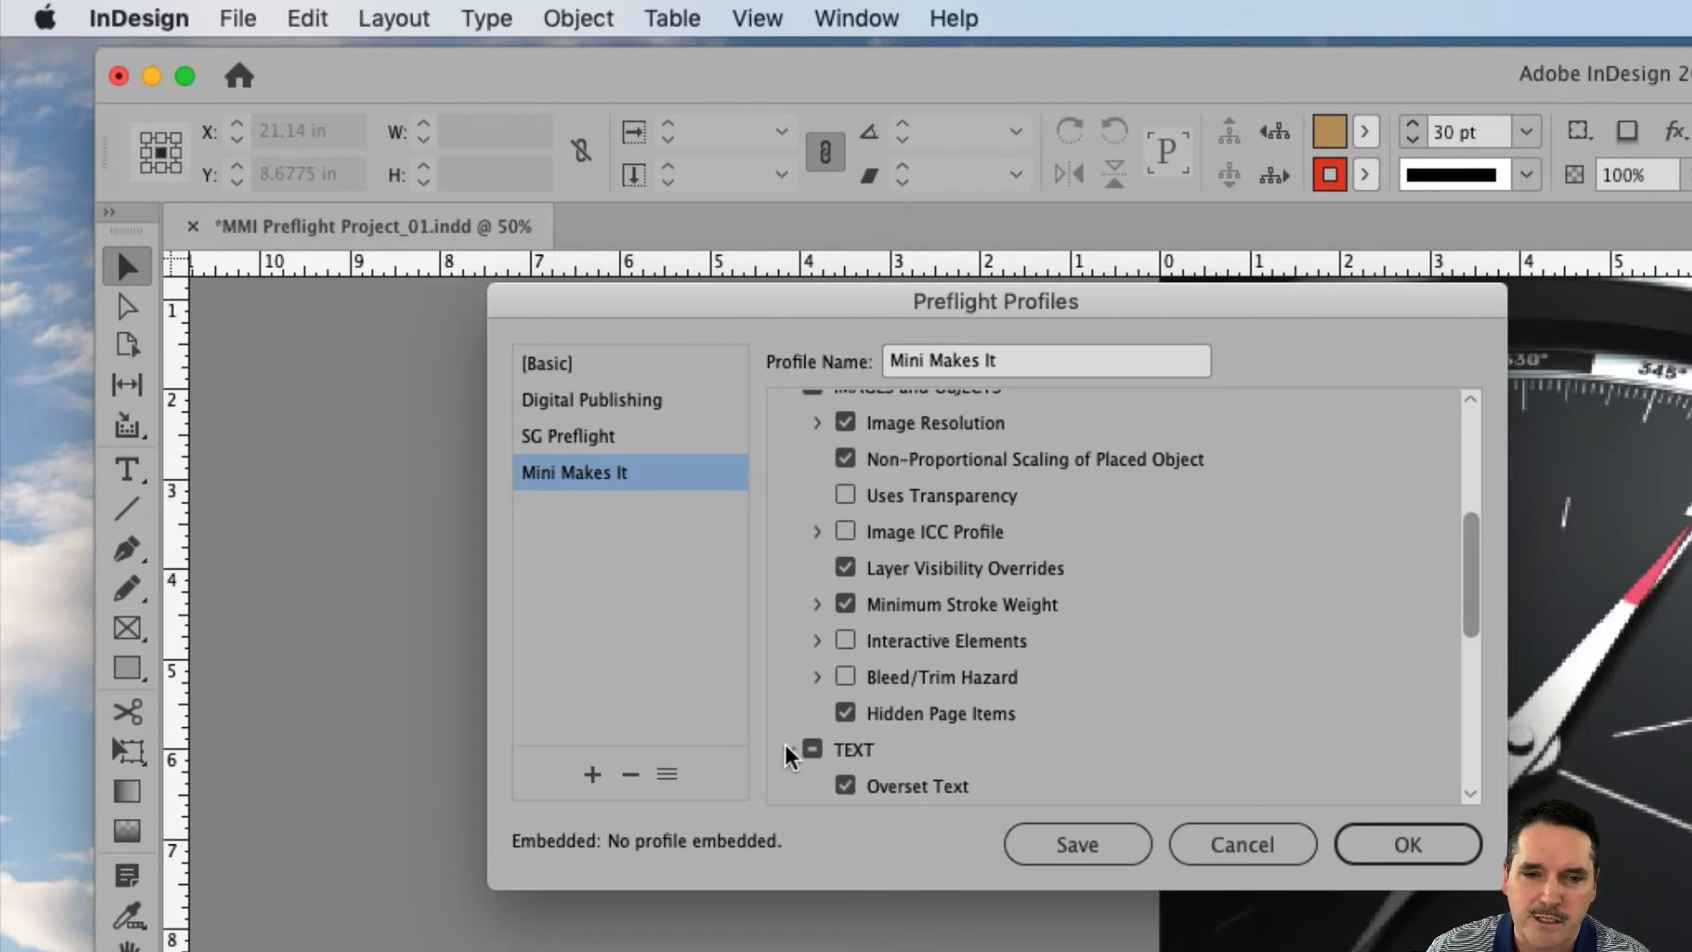
{"action": "scroll", "coordinate": [817, 584], "scroll_direction": "up", "scroll_amount": 5}
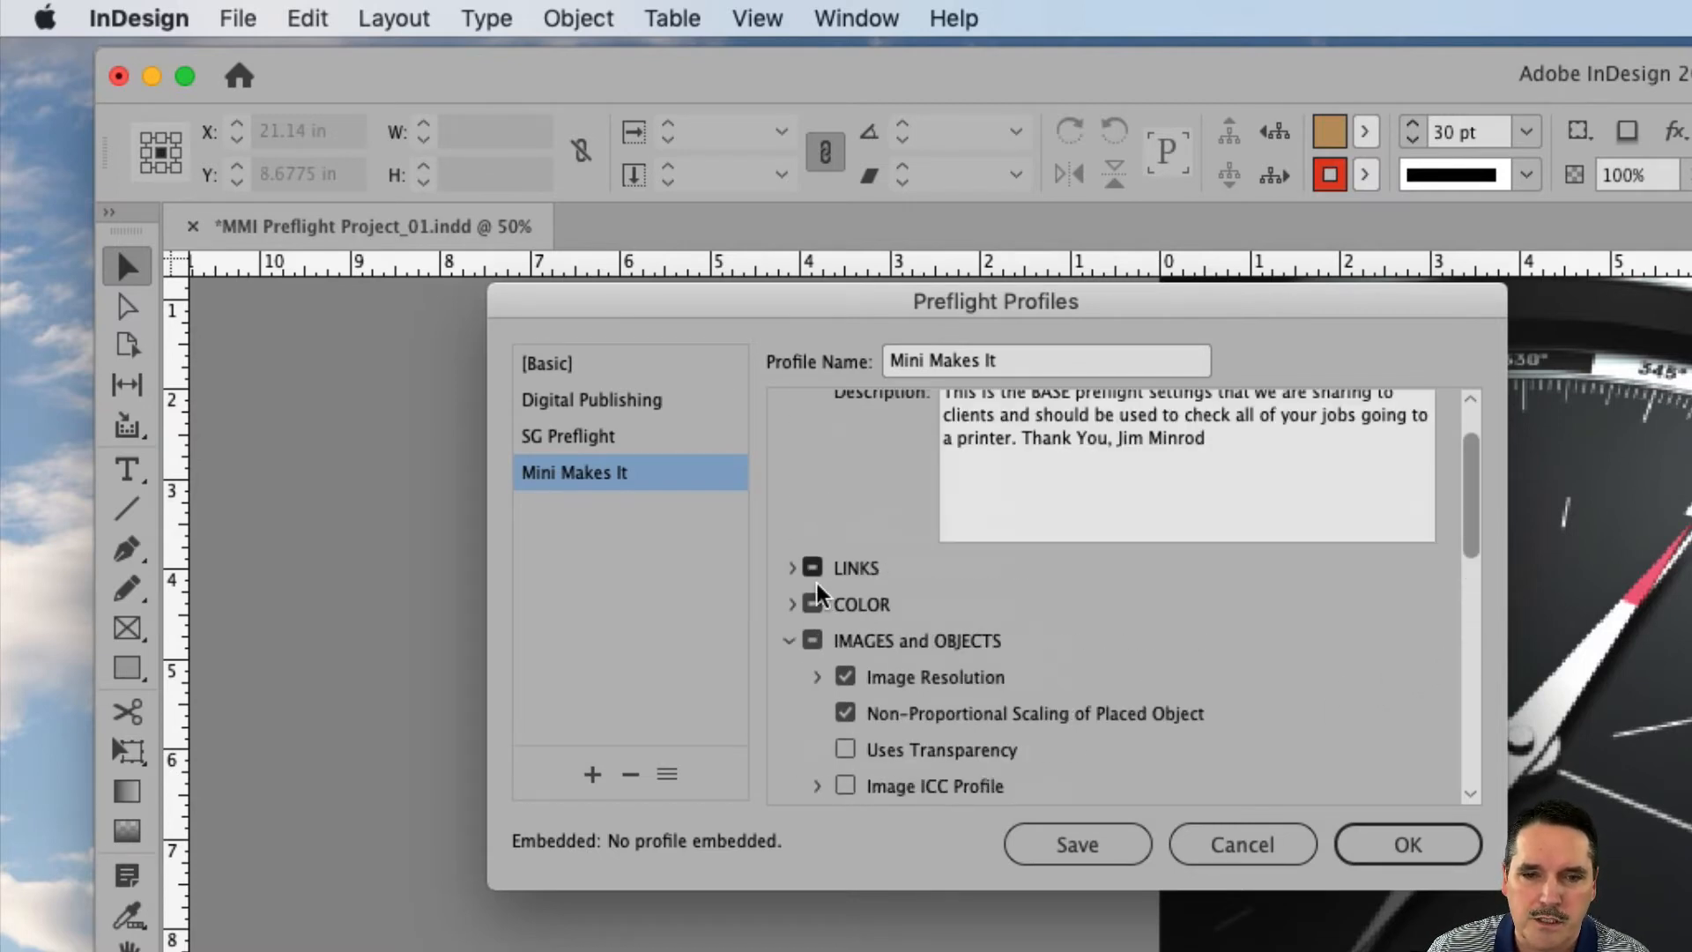
{"action": "left_click", "coordinate": [787, 641]}
{"action": "scroll", "coordinate": [945, 632], "scroll_direction": "down", "scroll_amount": 5}
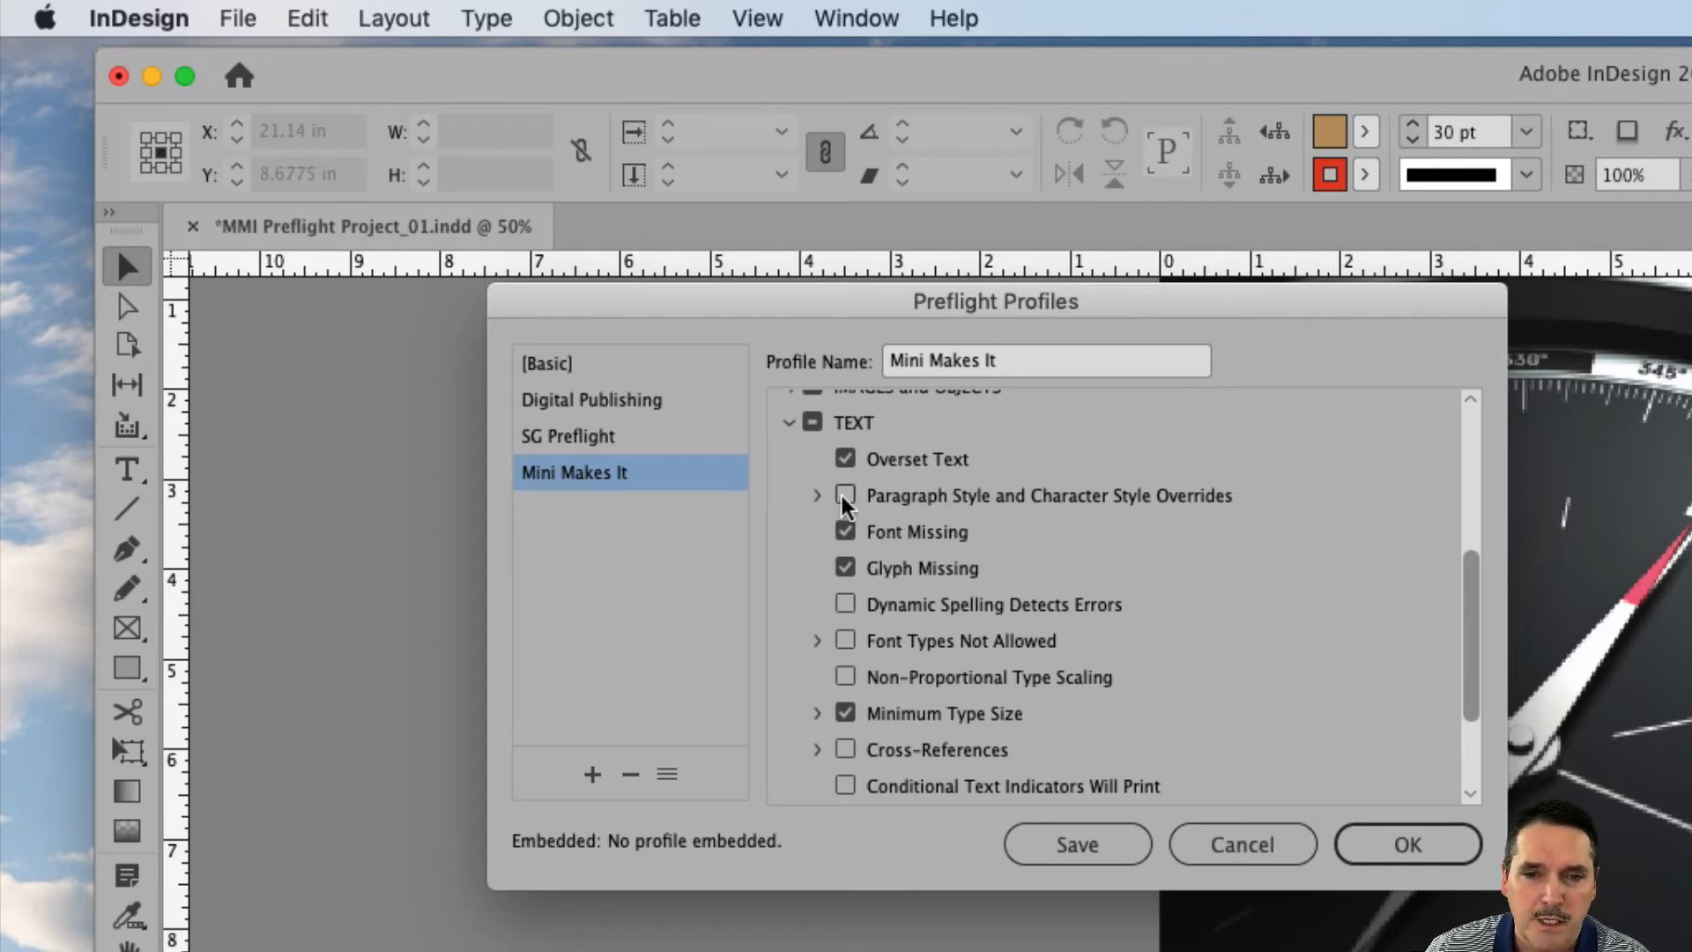
{"action": "left_click", "coordinate": [814, 497]}
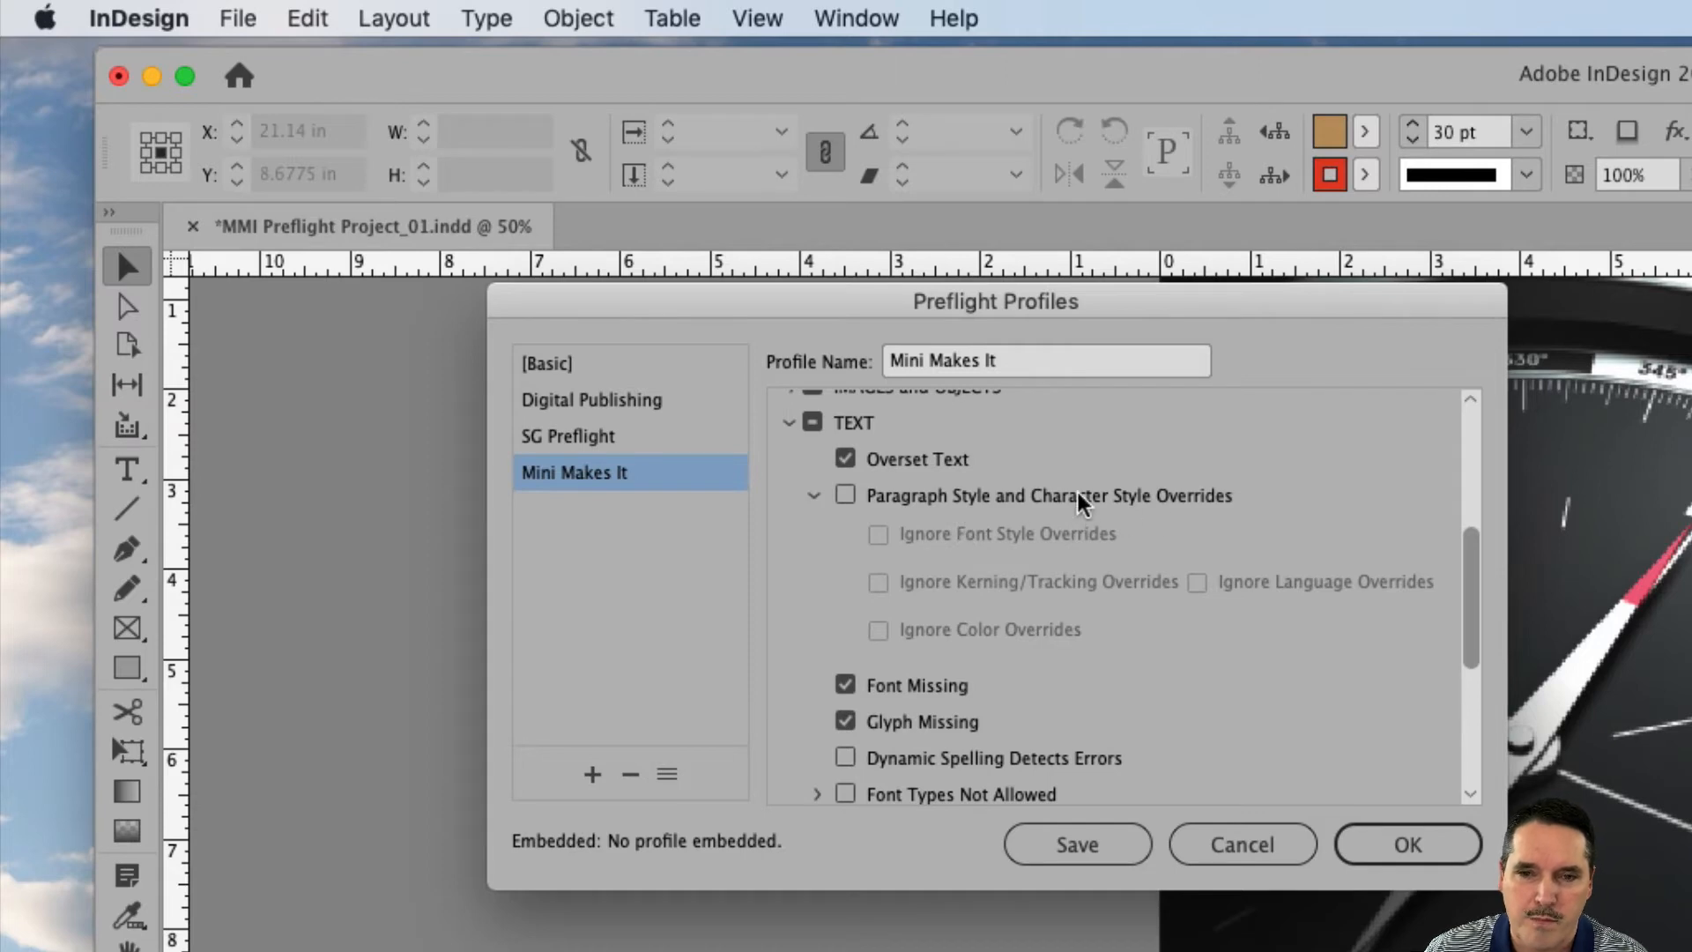
{"action": "left_click", "coordinate": [815, 497]}
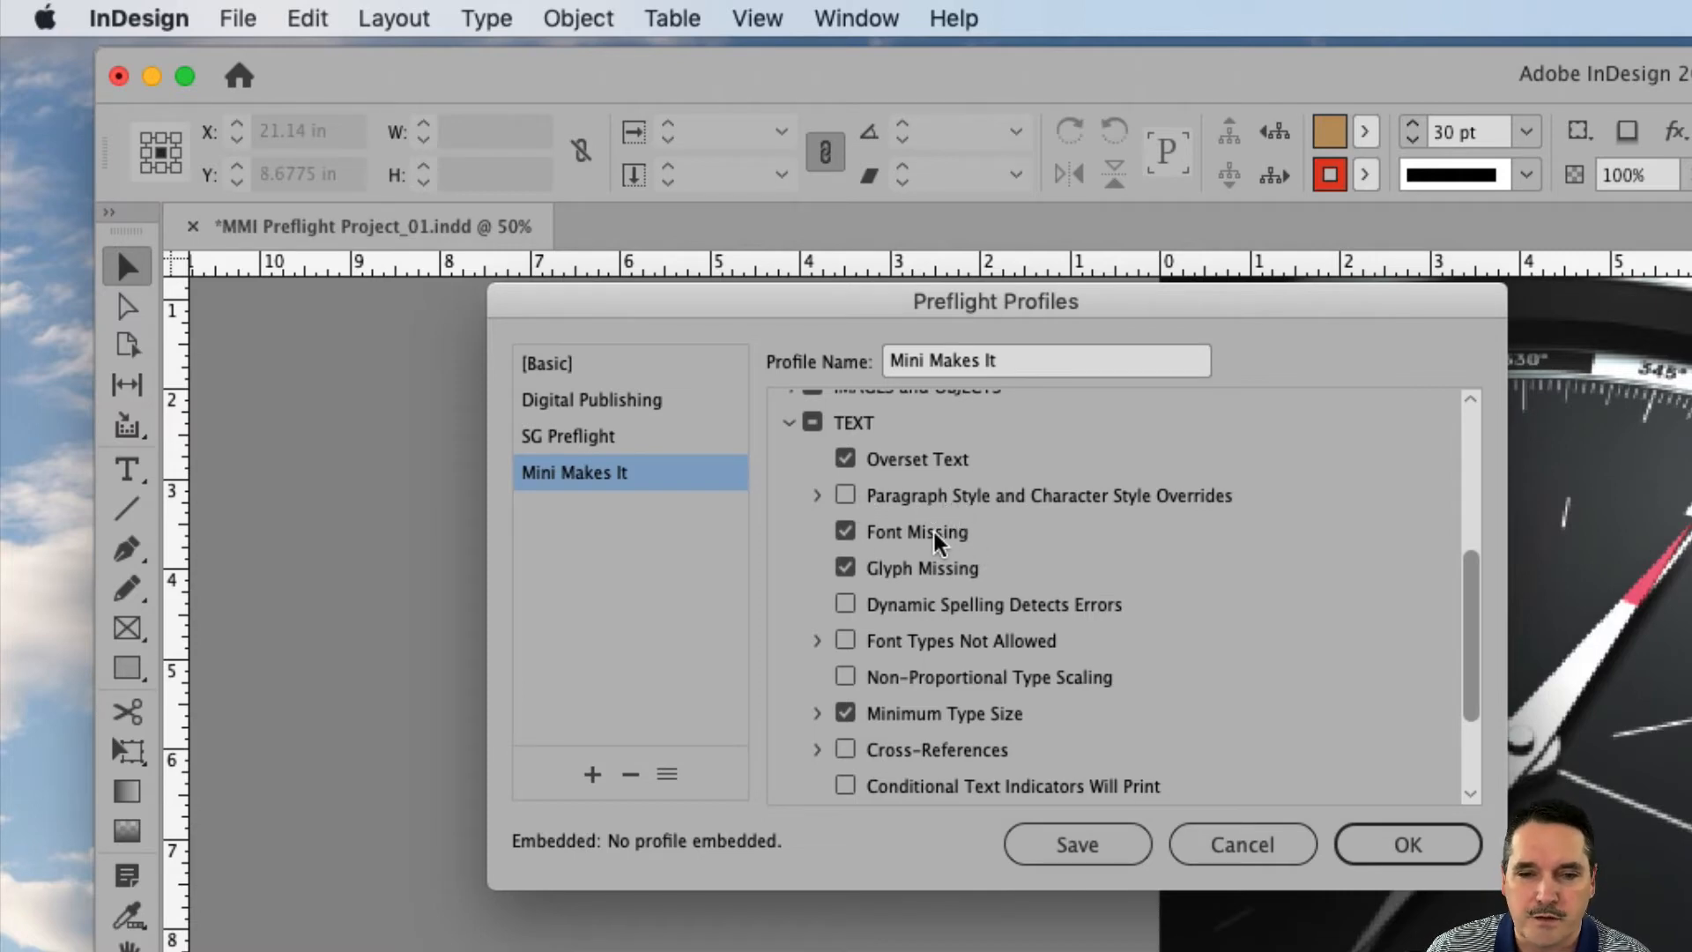
Step: Examine the Font Types Not Allowed and Minimum Type Size checks in the Text category, collapsing each one
{"action": "scroll", "coordinate": [1060, 547], "scroll_direction": "down", "scroll_amount": 2}
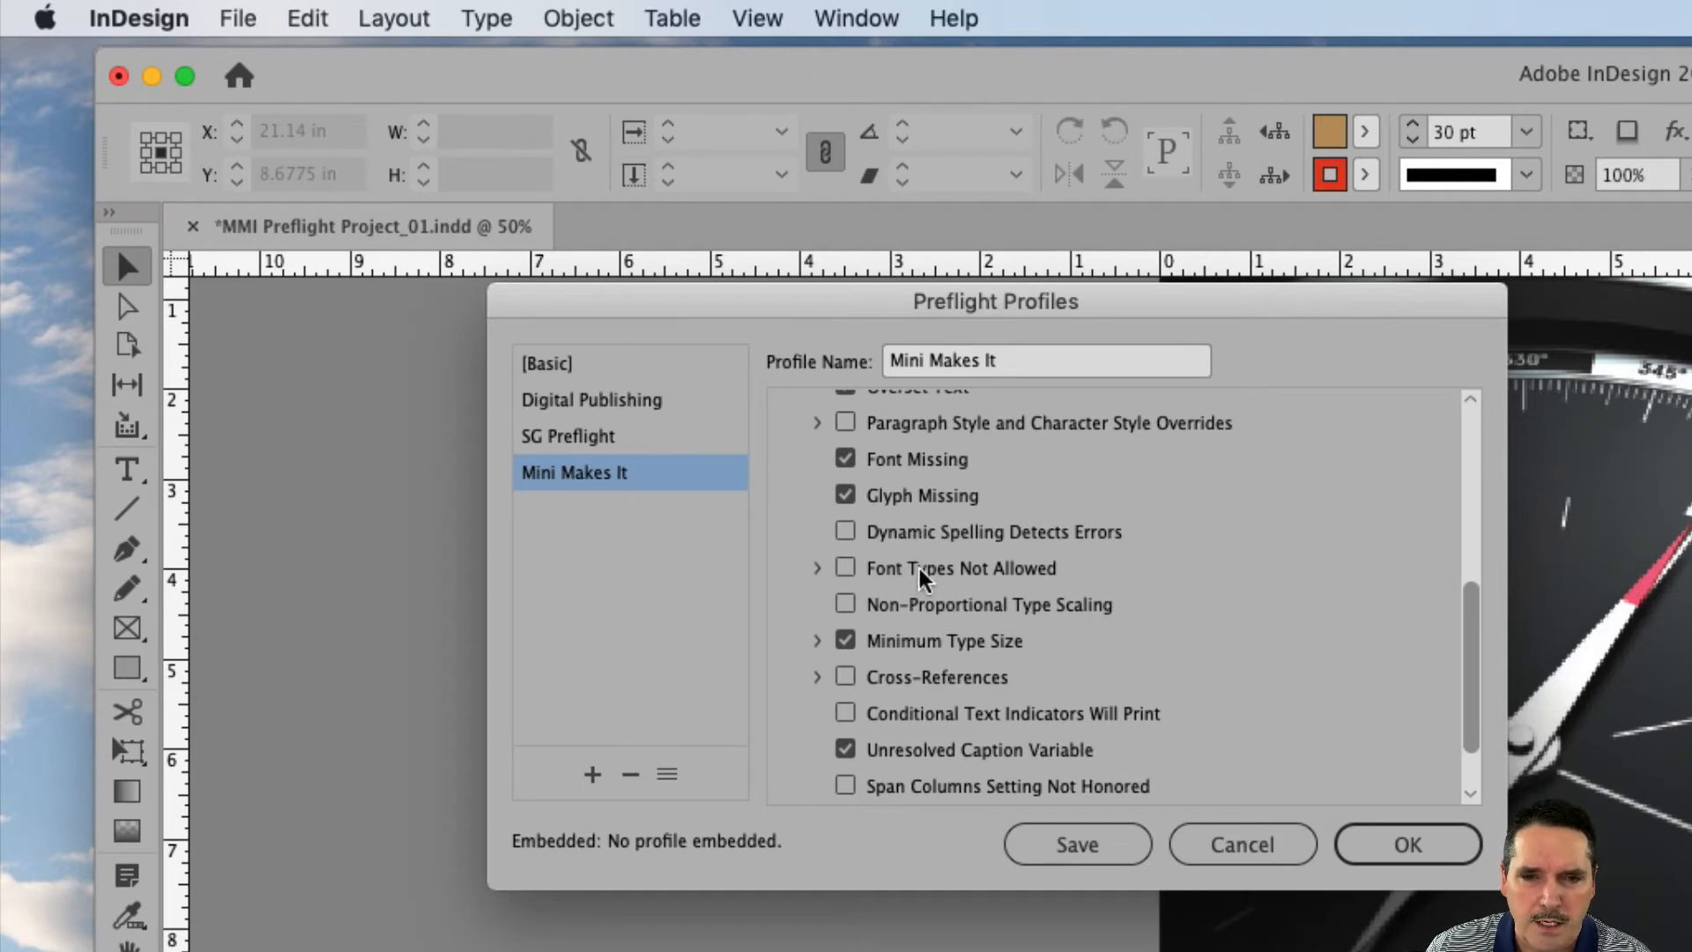
{"action": "left_click", "coordinate": [816, 569]}
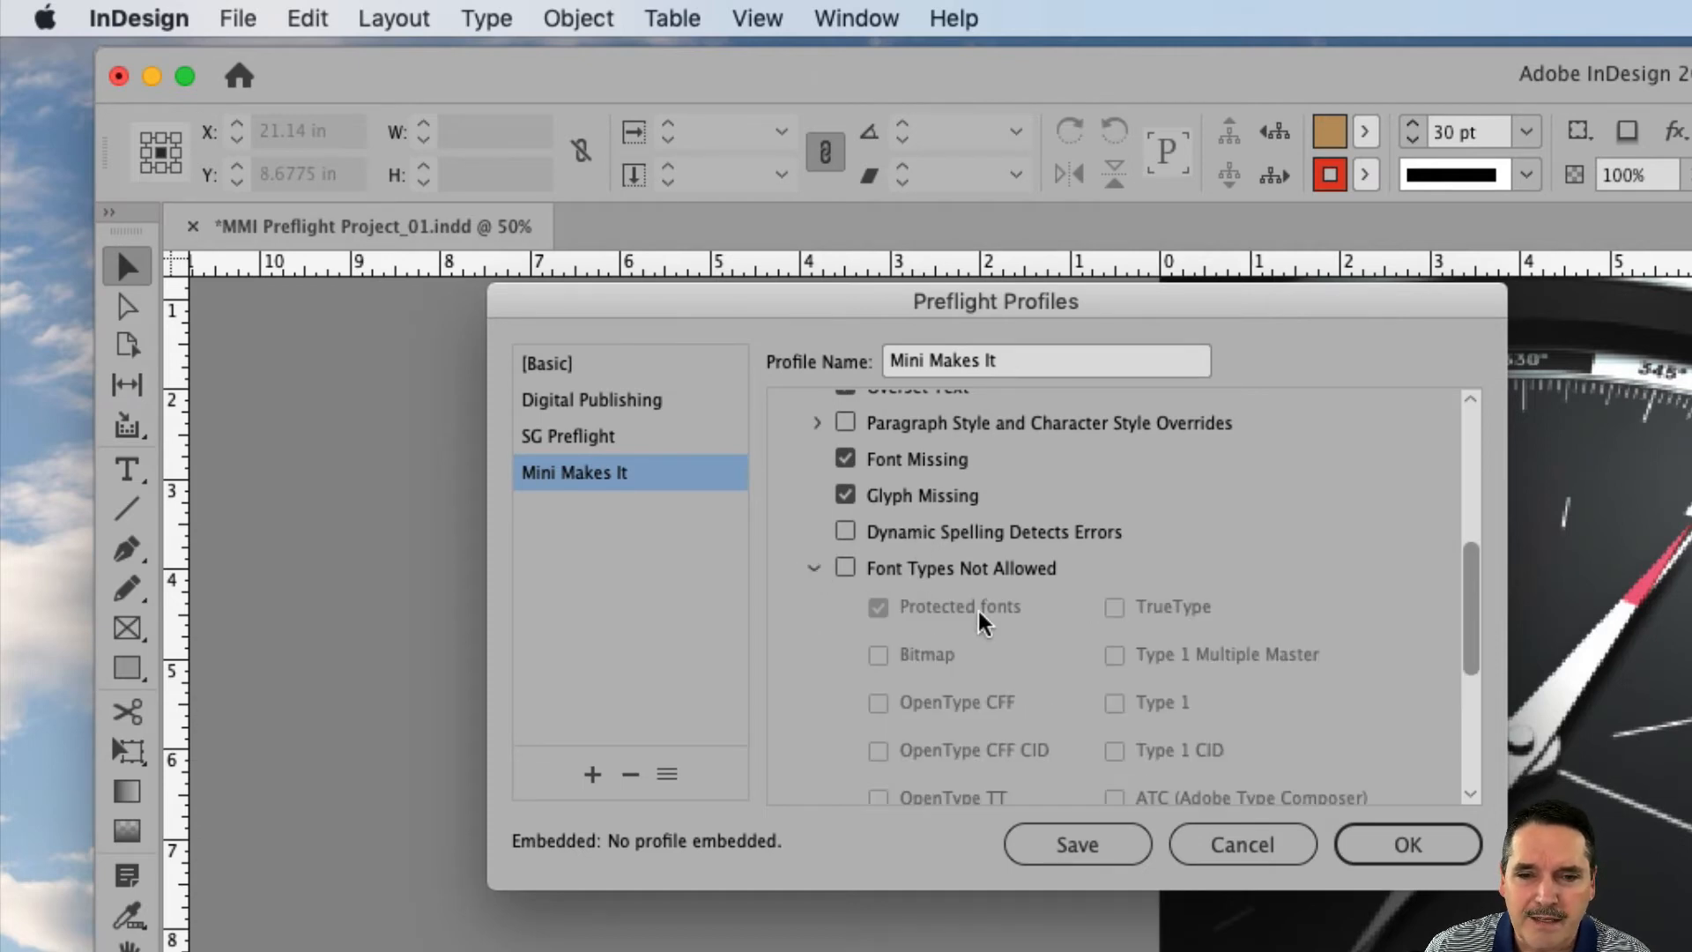
{"action": "scroll", "coordinate": [972, 646], "scroll_direction": "down", "scroll_amount": 2}
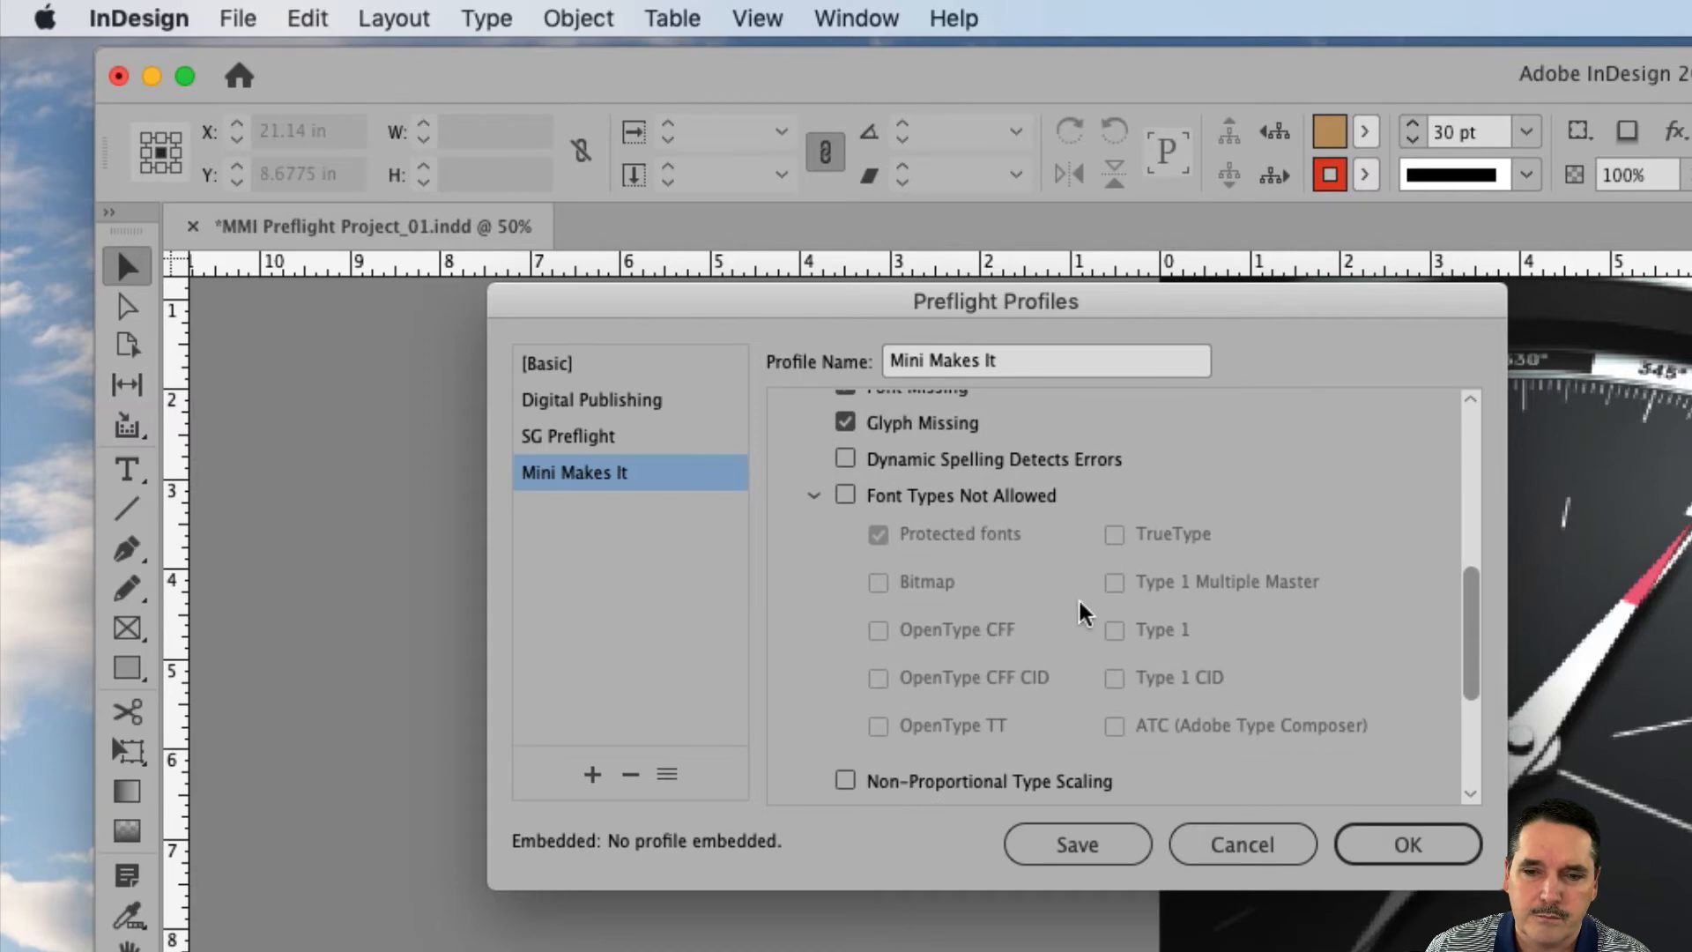
{"action": "left_click", "coordinate": [815, 494]}
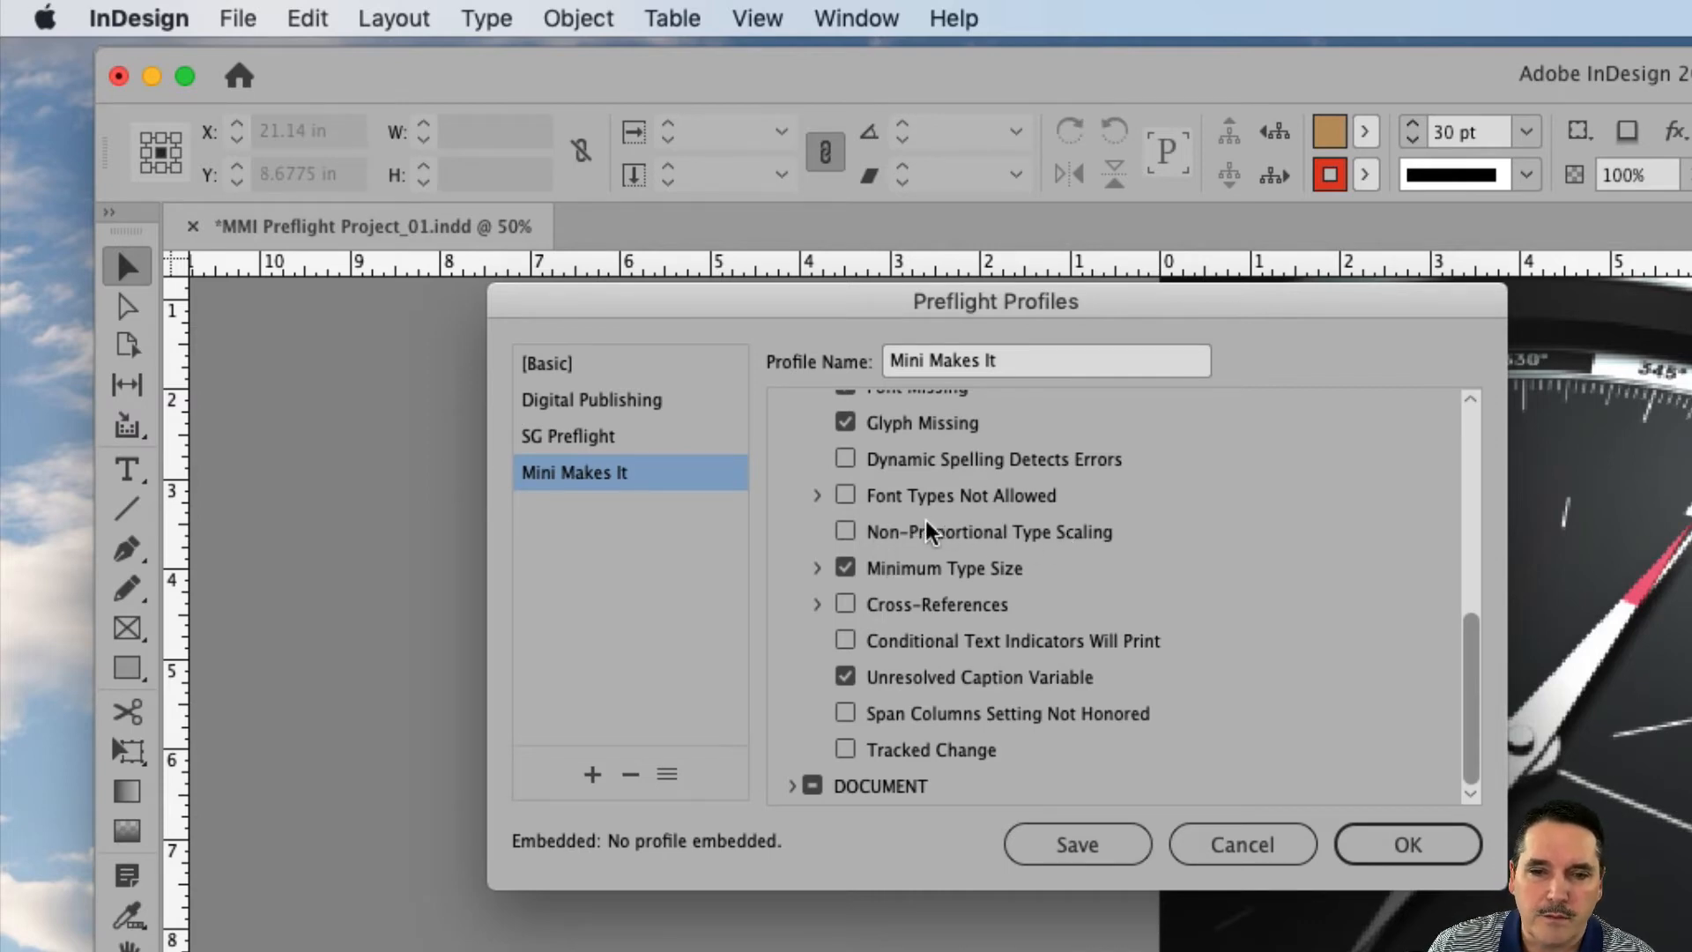
{"action": "left_click", "coordinate": [813, 567]}
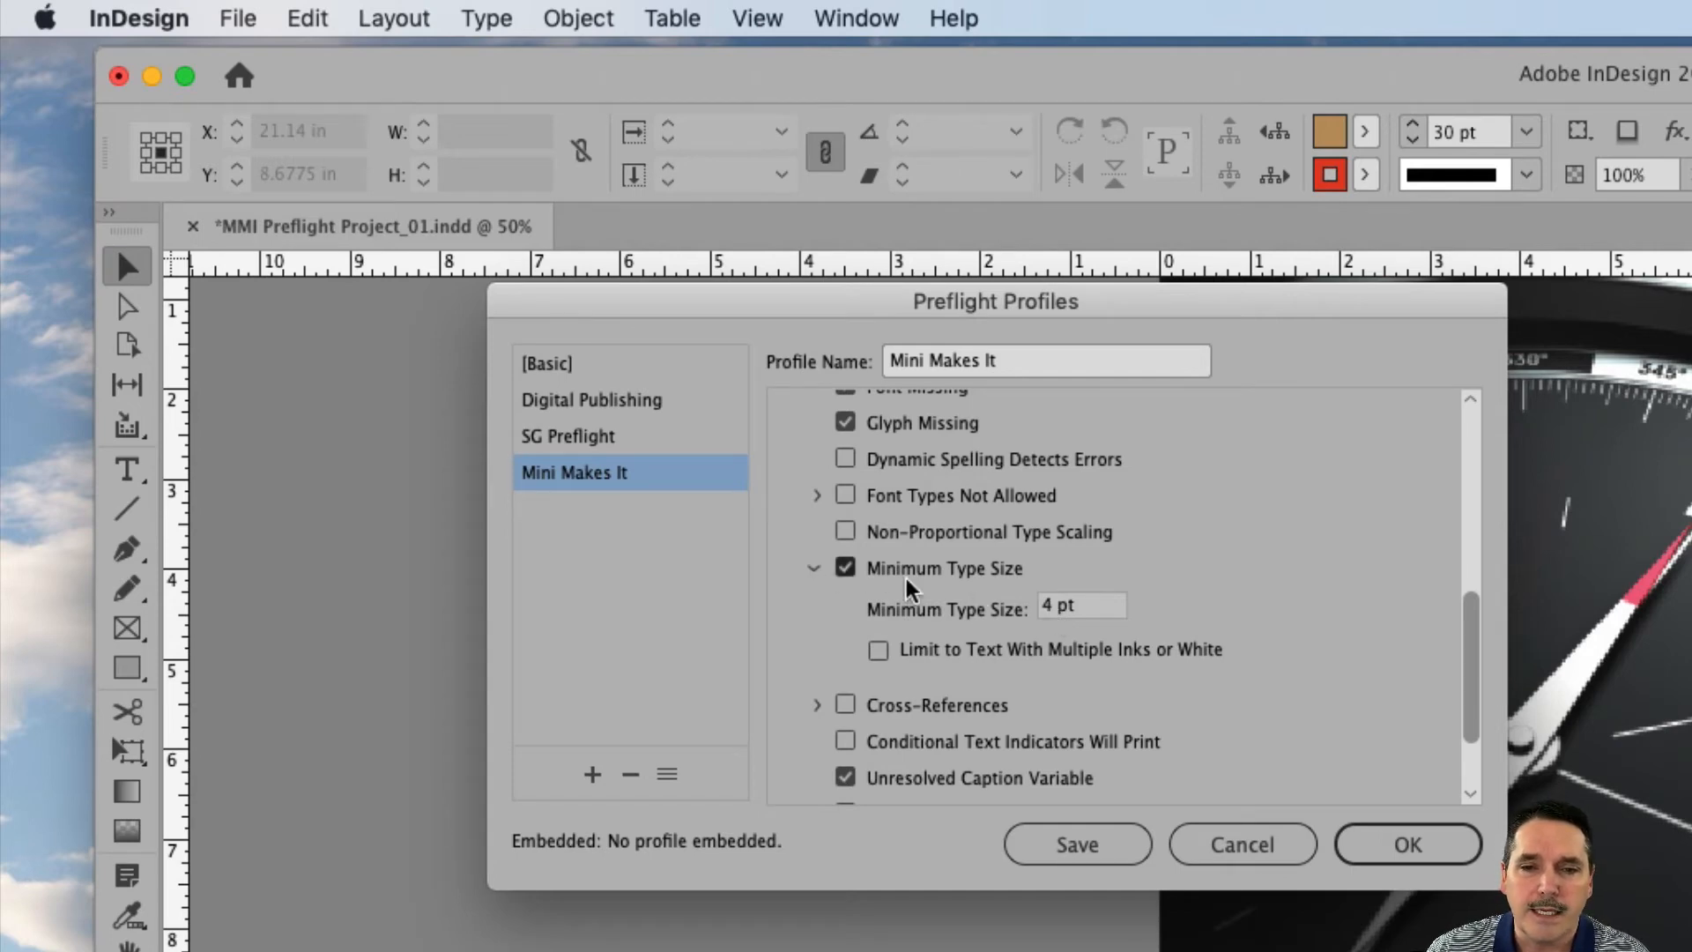
{"action": "left_click", "coordinate": [813, 569]}
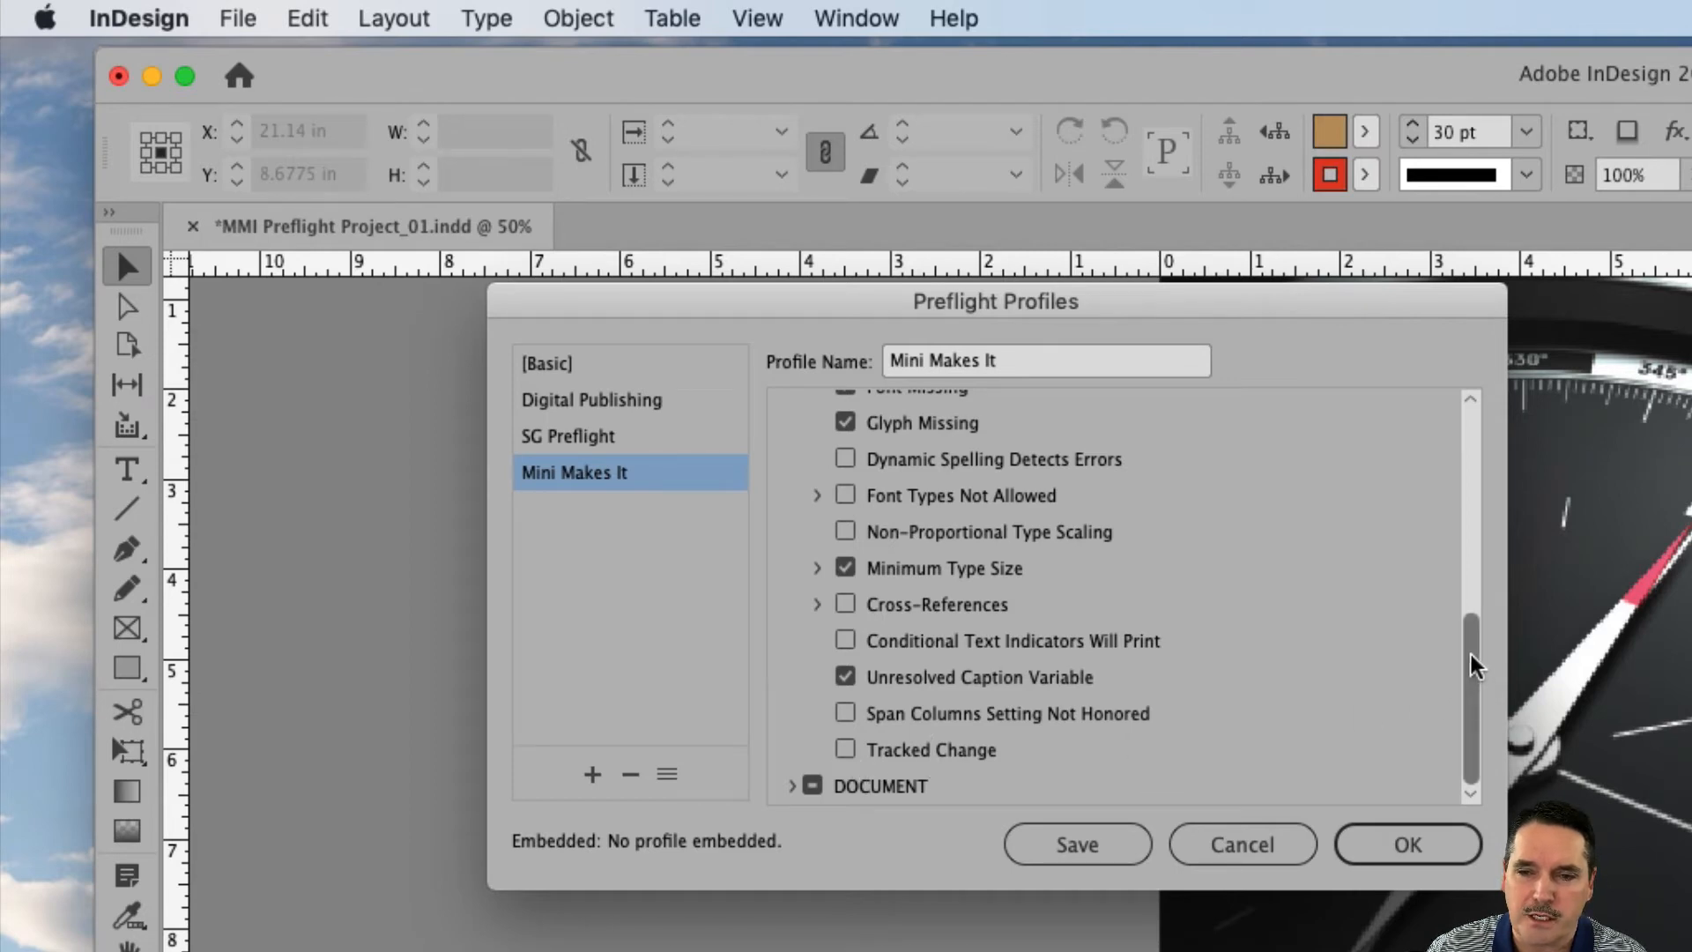
Step: Expand the Document category, collapse Text, and examine the page size, orientation and required page count checks
{"action": "left_click", "coordinate": [788, 783]}
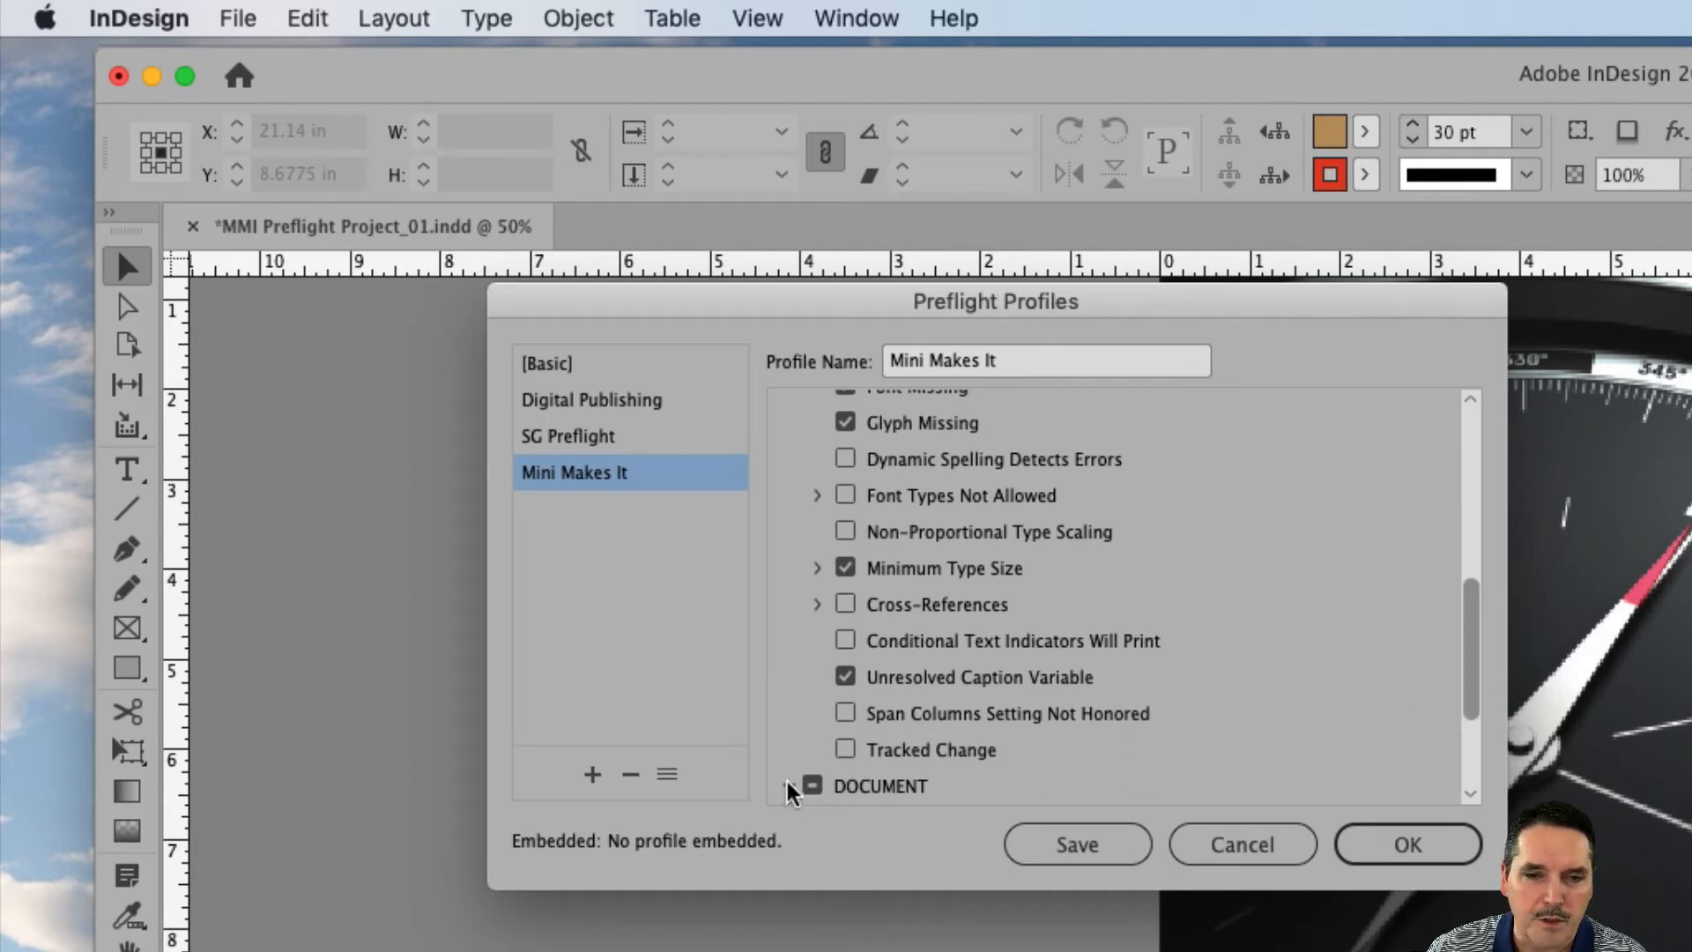
{"action": "scroll", "coordinate": [791, 738], "scroll_direction": "up", "scroll_amount": 3}
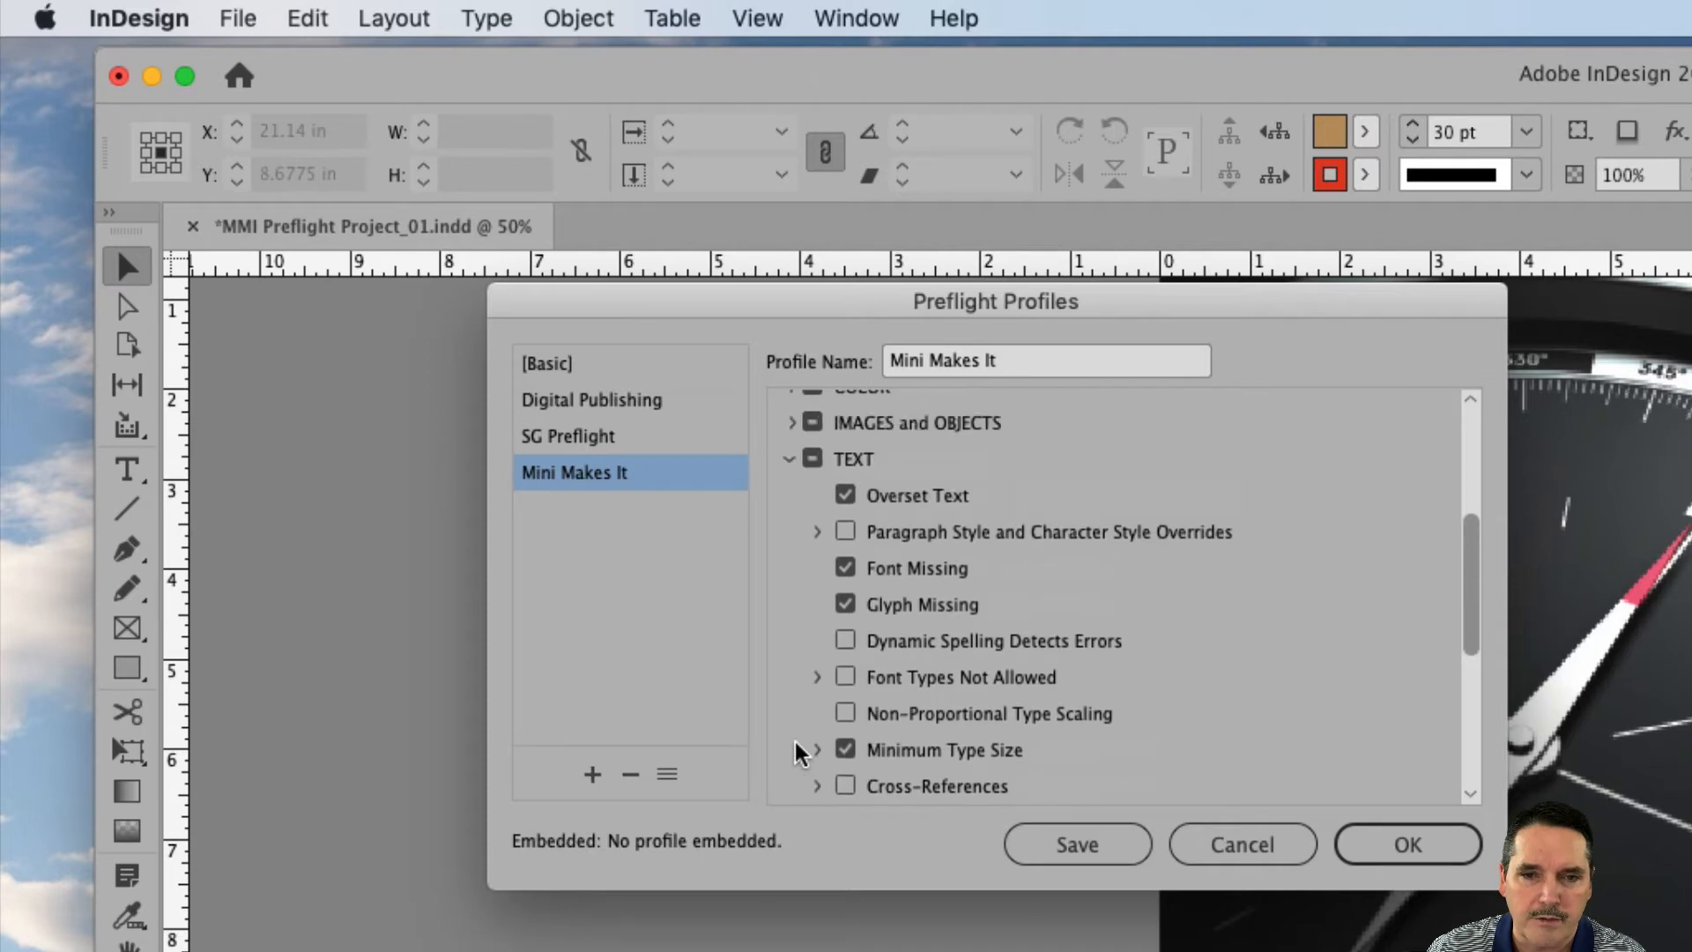
{"action": "left_click", "coordinate": [790, 460]}
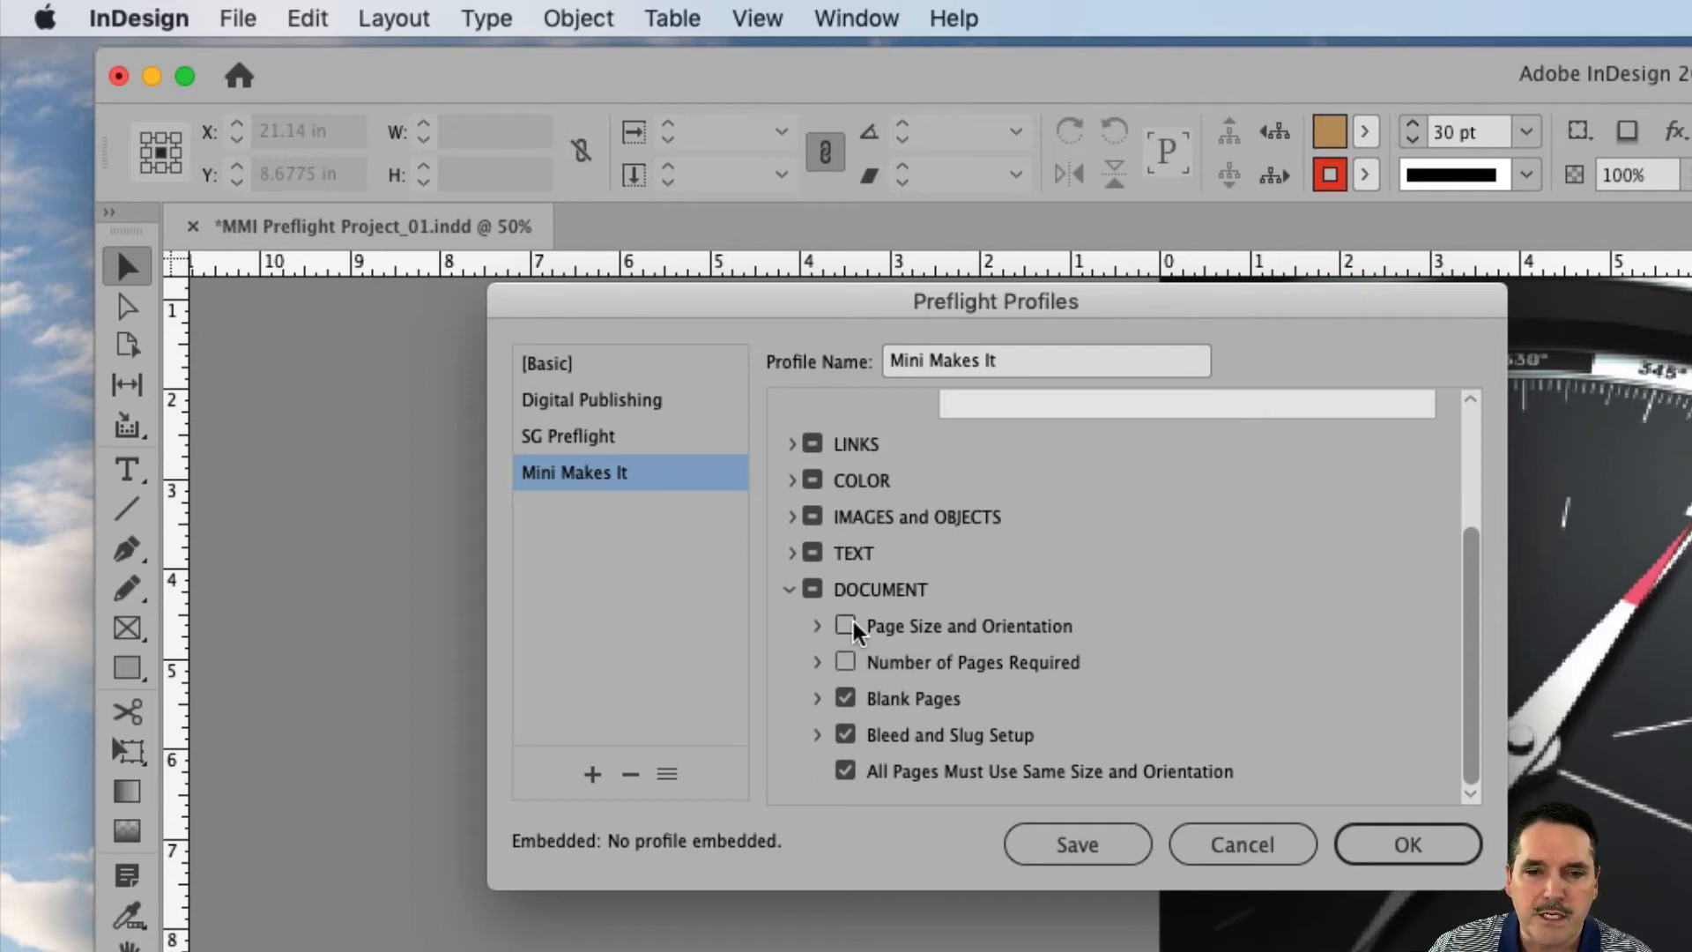
{"action": "left_click", "coordinate": [815, 626]}
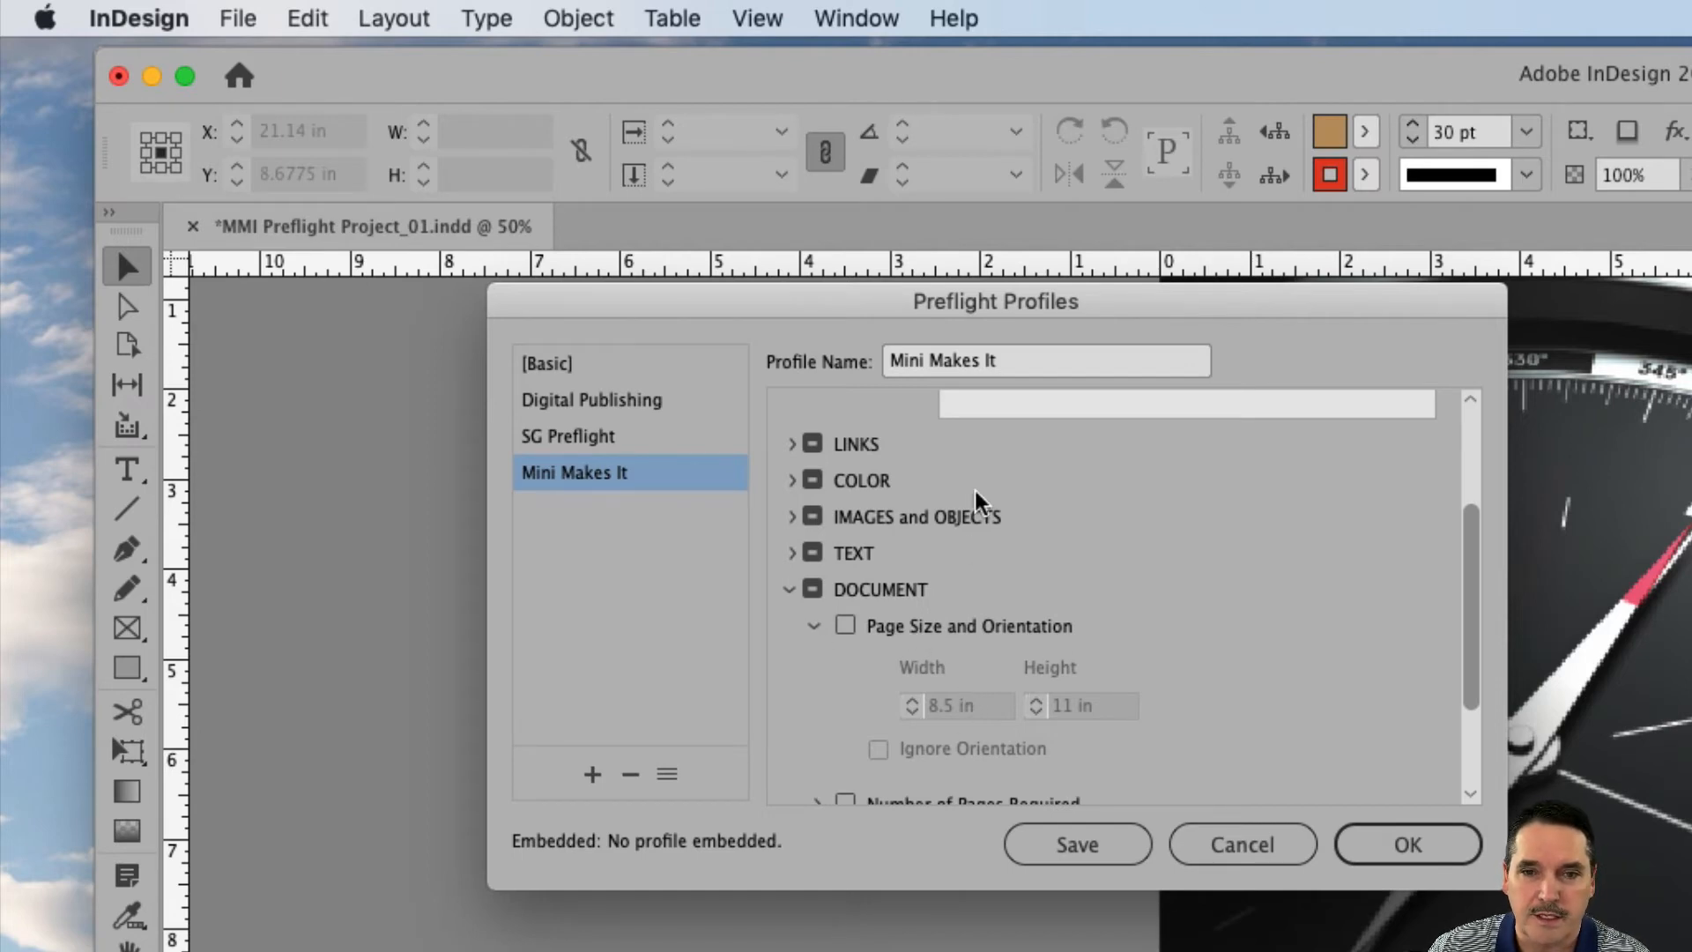
{"action": "left_click", "coordinate": [812, 625]}
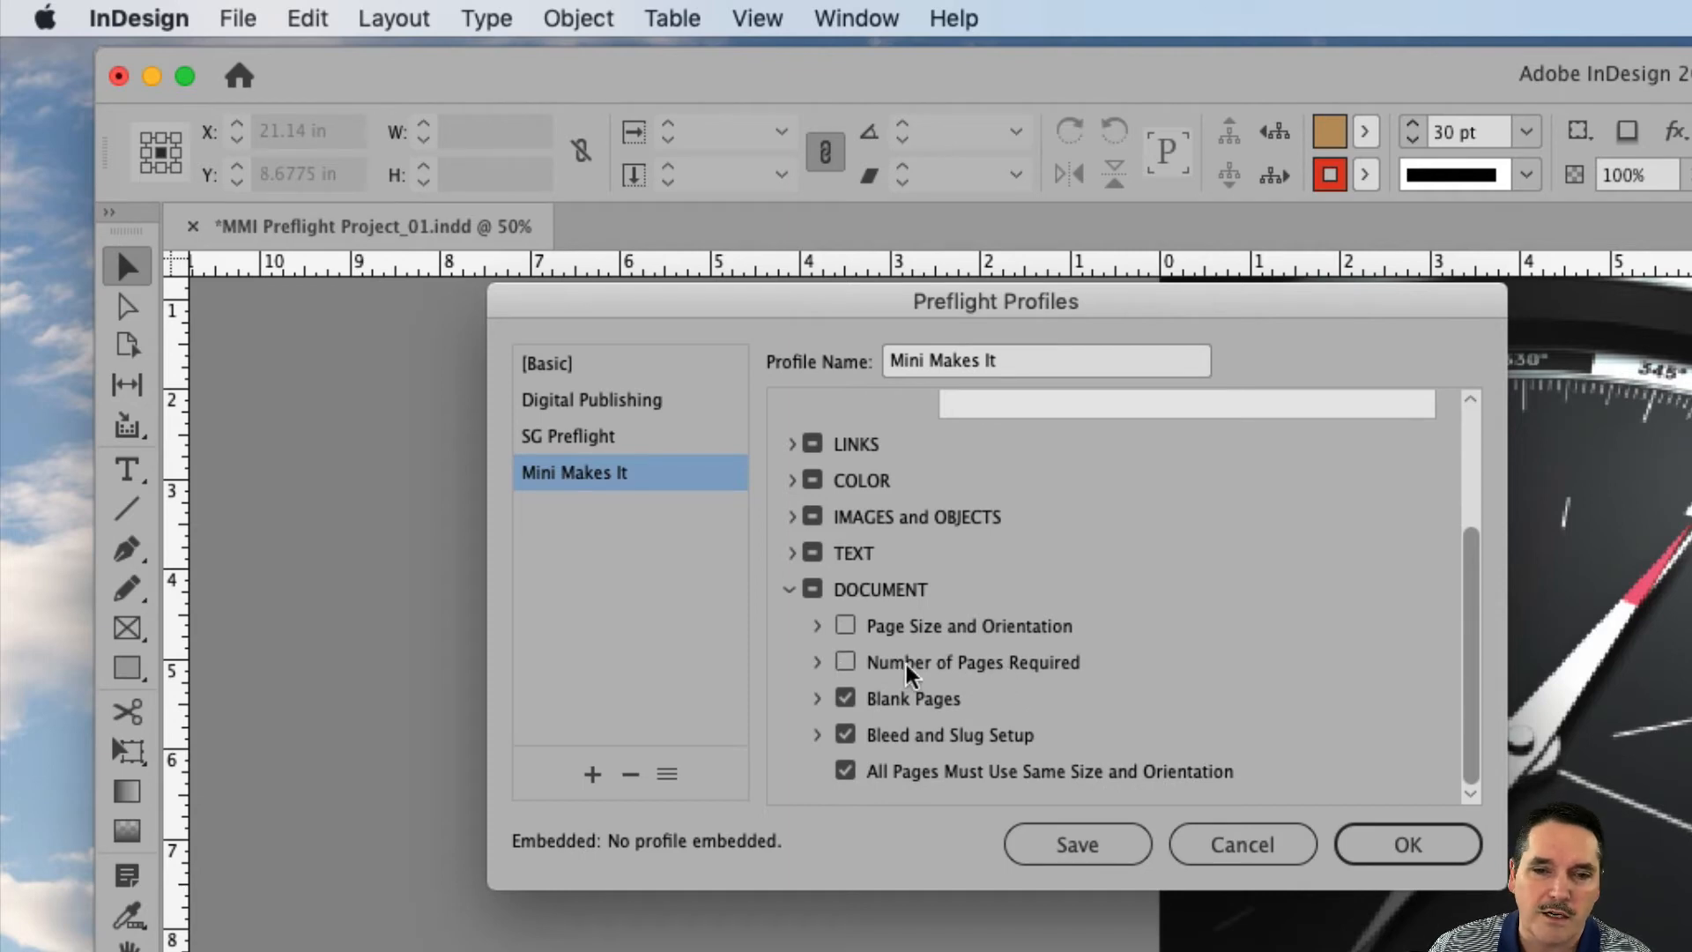
{"action": "left_click", "coordinate": [816, 661]}
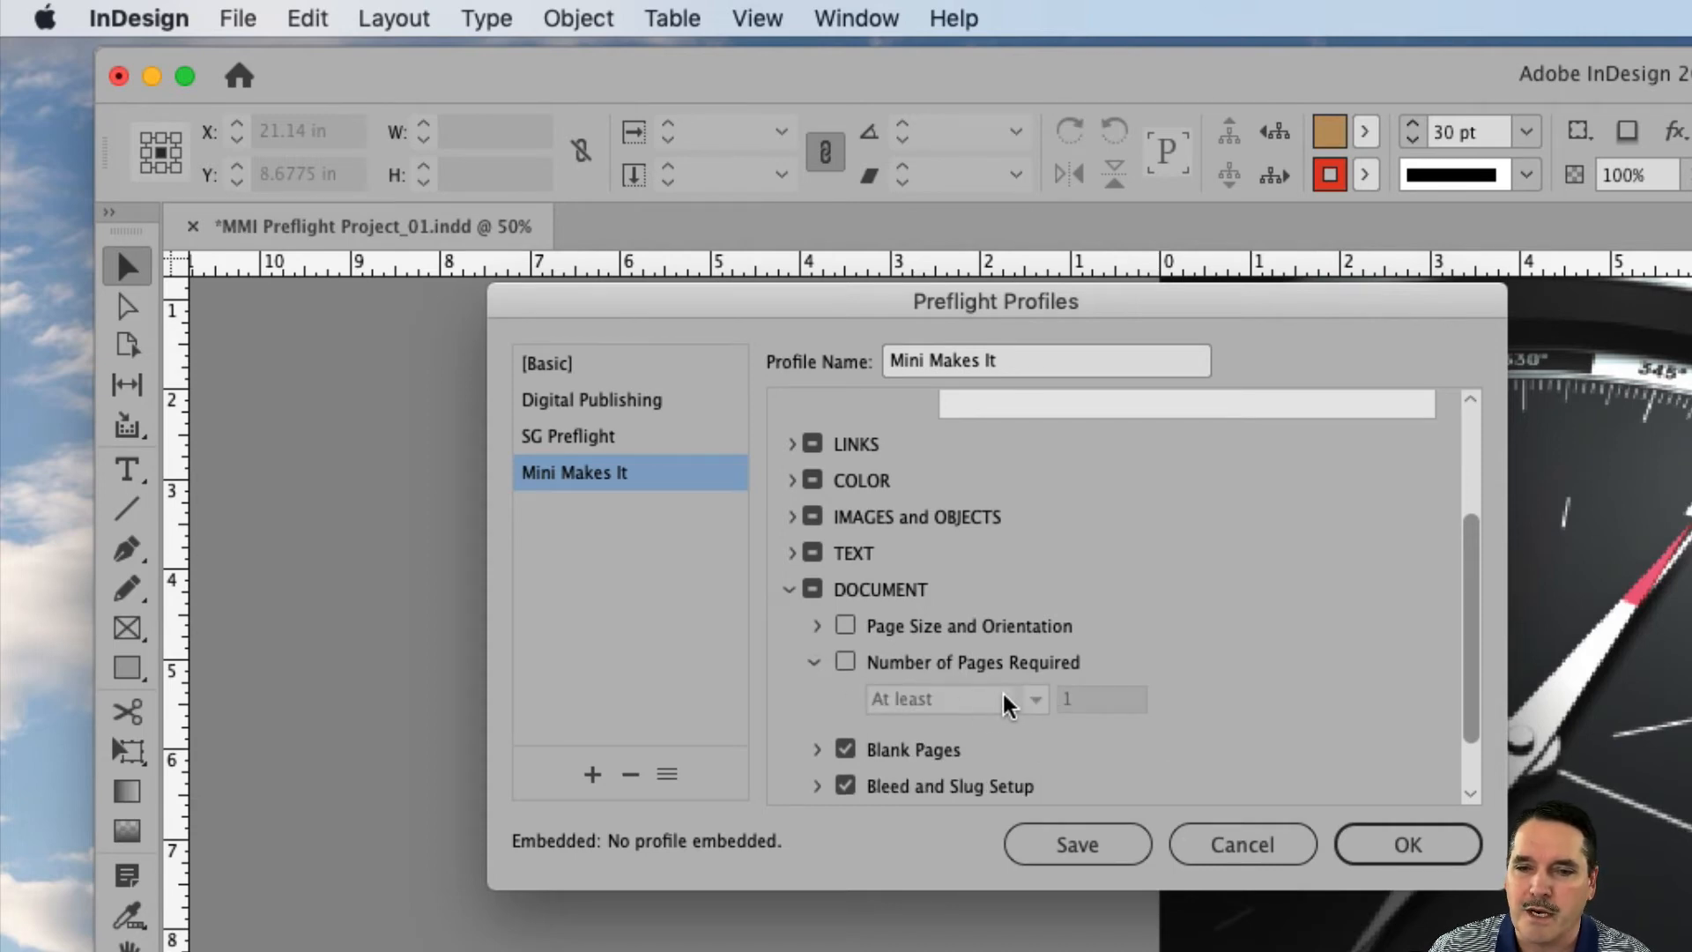
{"action": "left_click", "coordinate": [816, 662]}
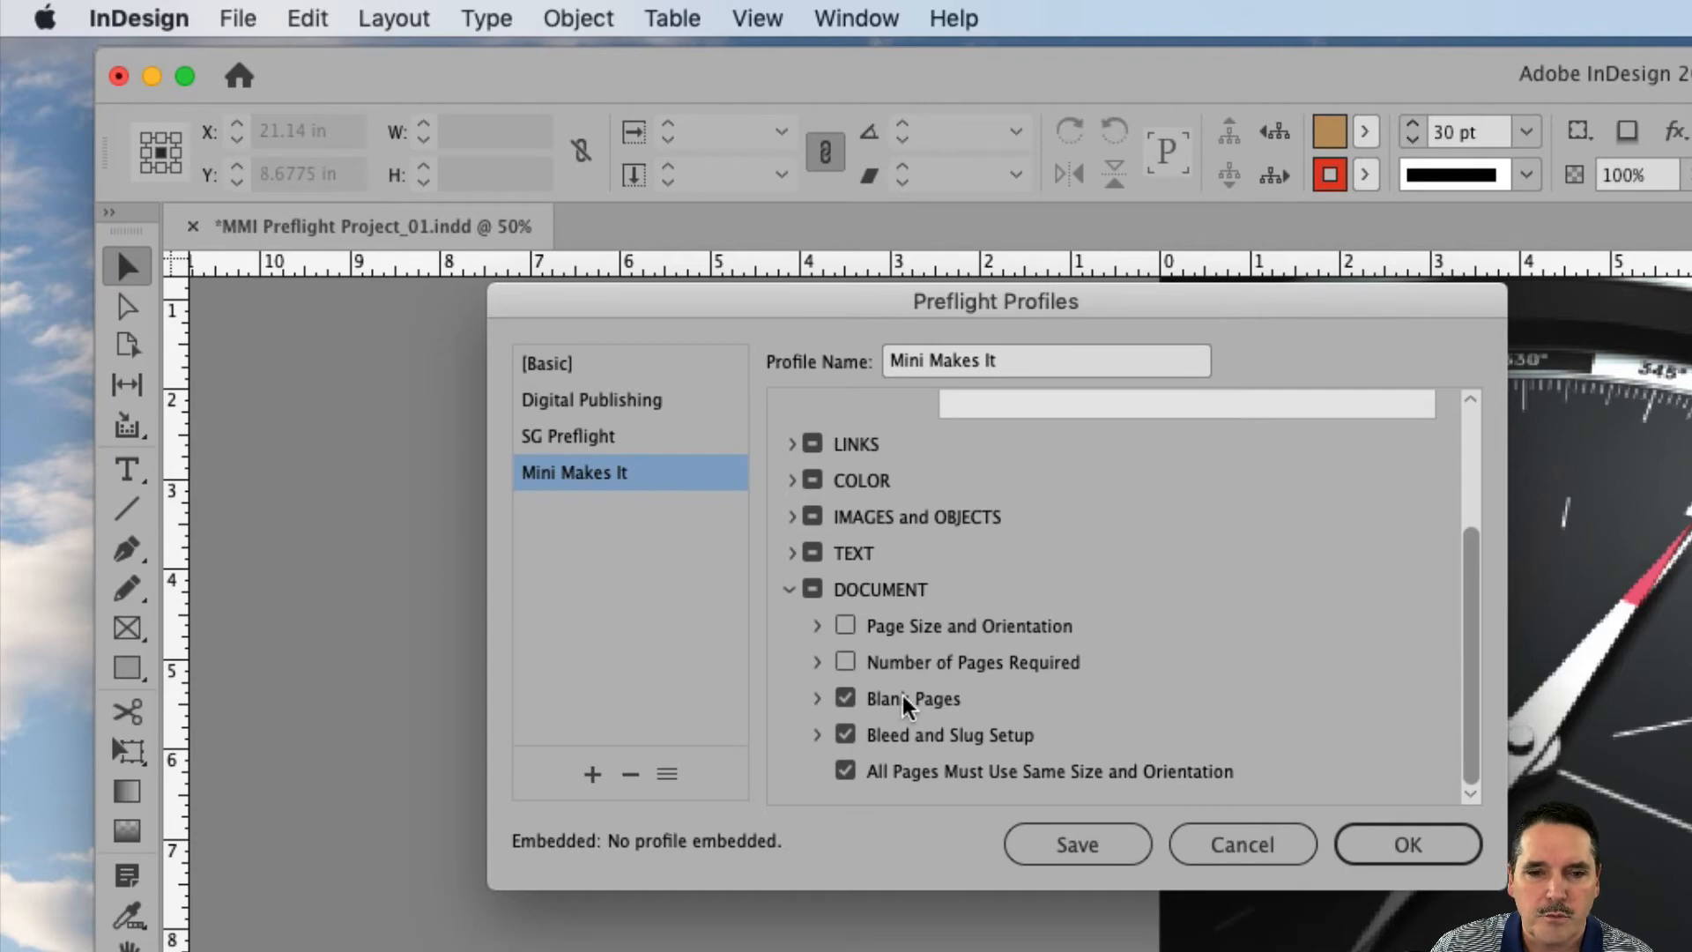
Step: Examine the Document category's Blank Pages and Bleed and Slug Setup checks, collapsing each one
{"action": "left_click", "coordinate": [814, 698]}
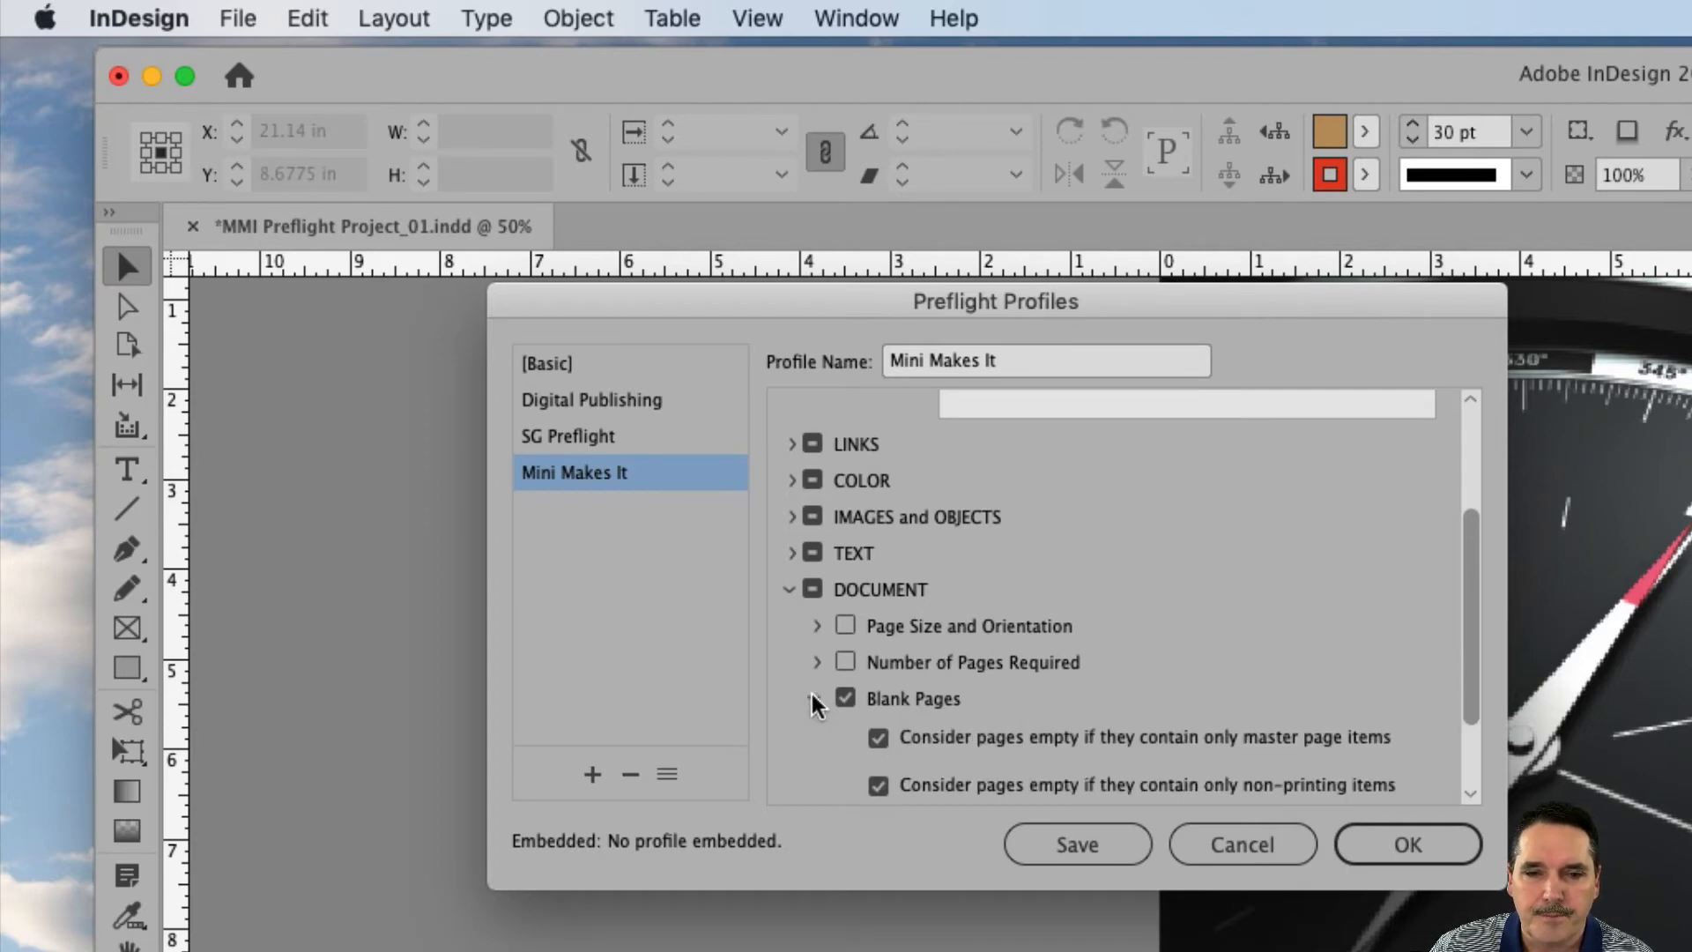
{"action": "scroll", "coordinate": [1033, 709], "scroll_direction": "down", "scroll_amount": 3}
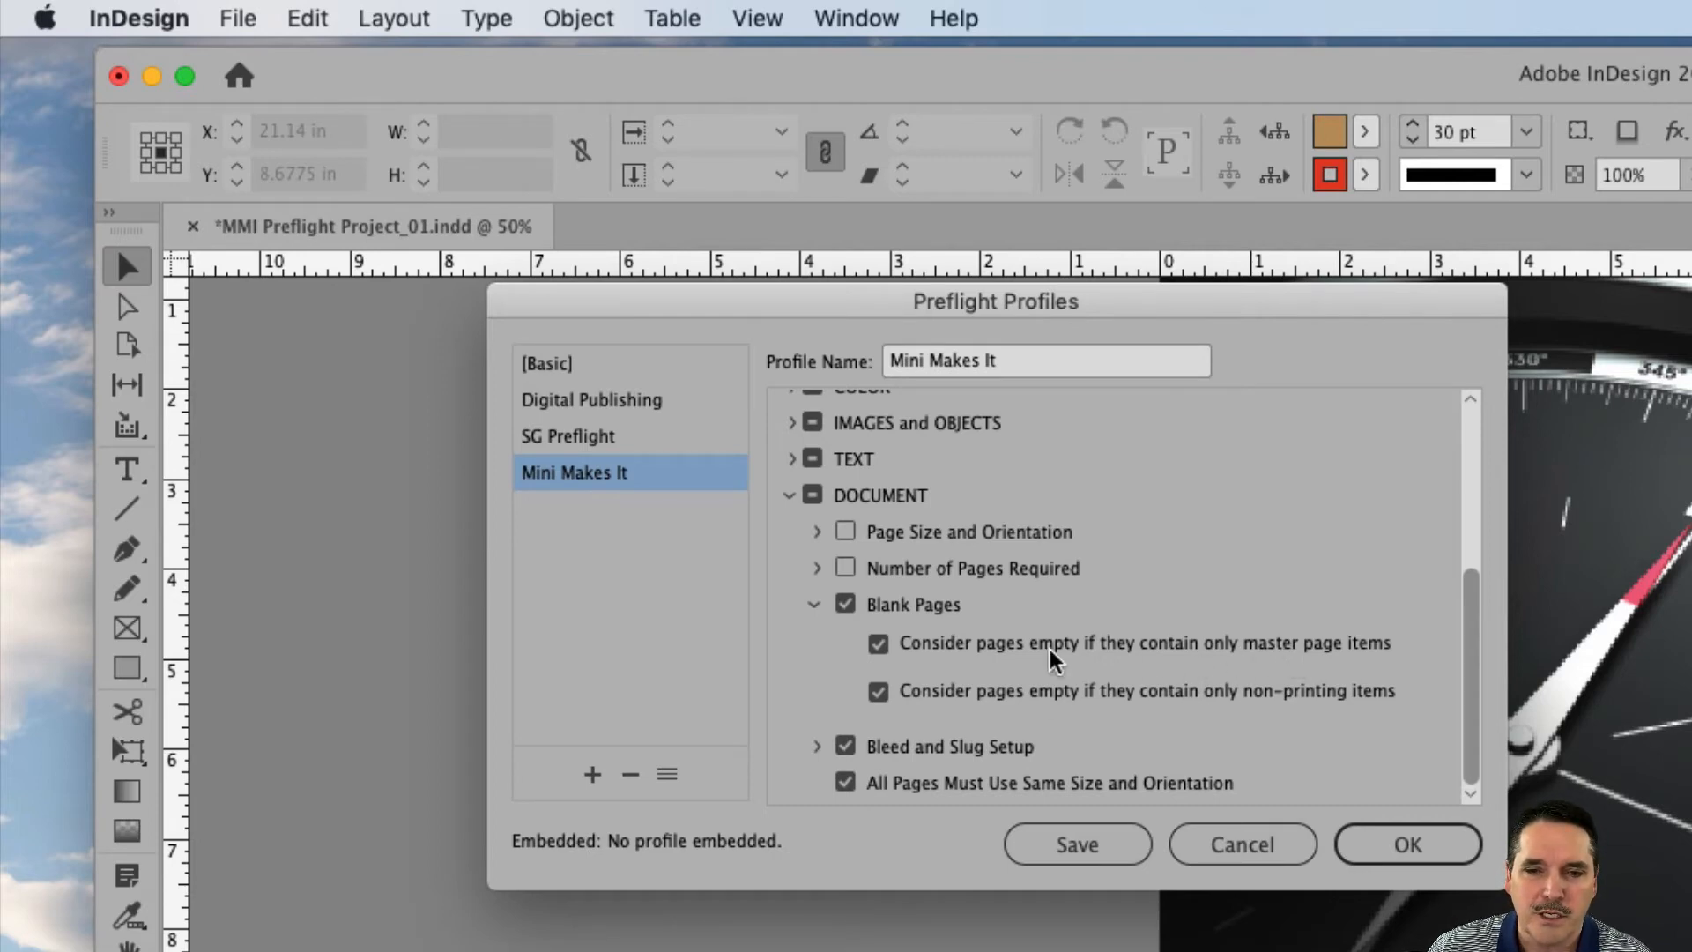
{"action": "left_click", "coordinate": [813, 602]}
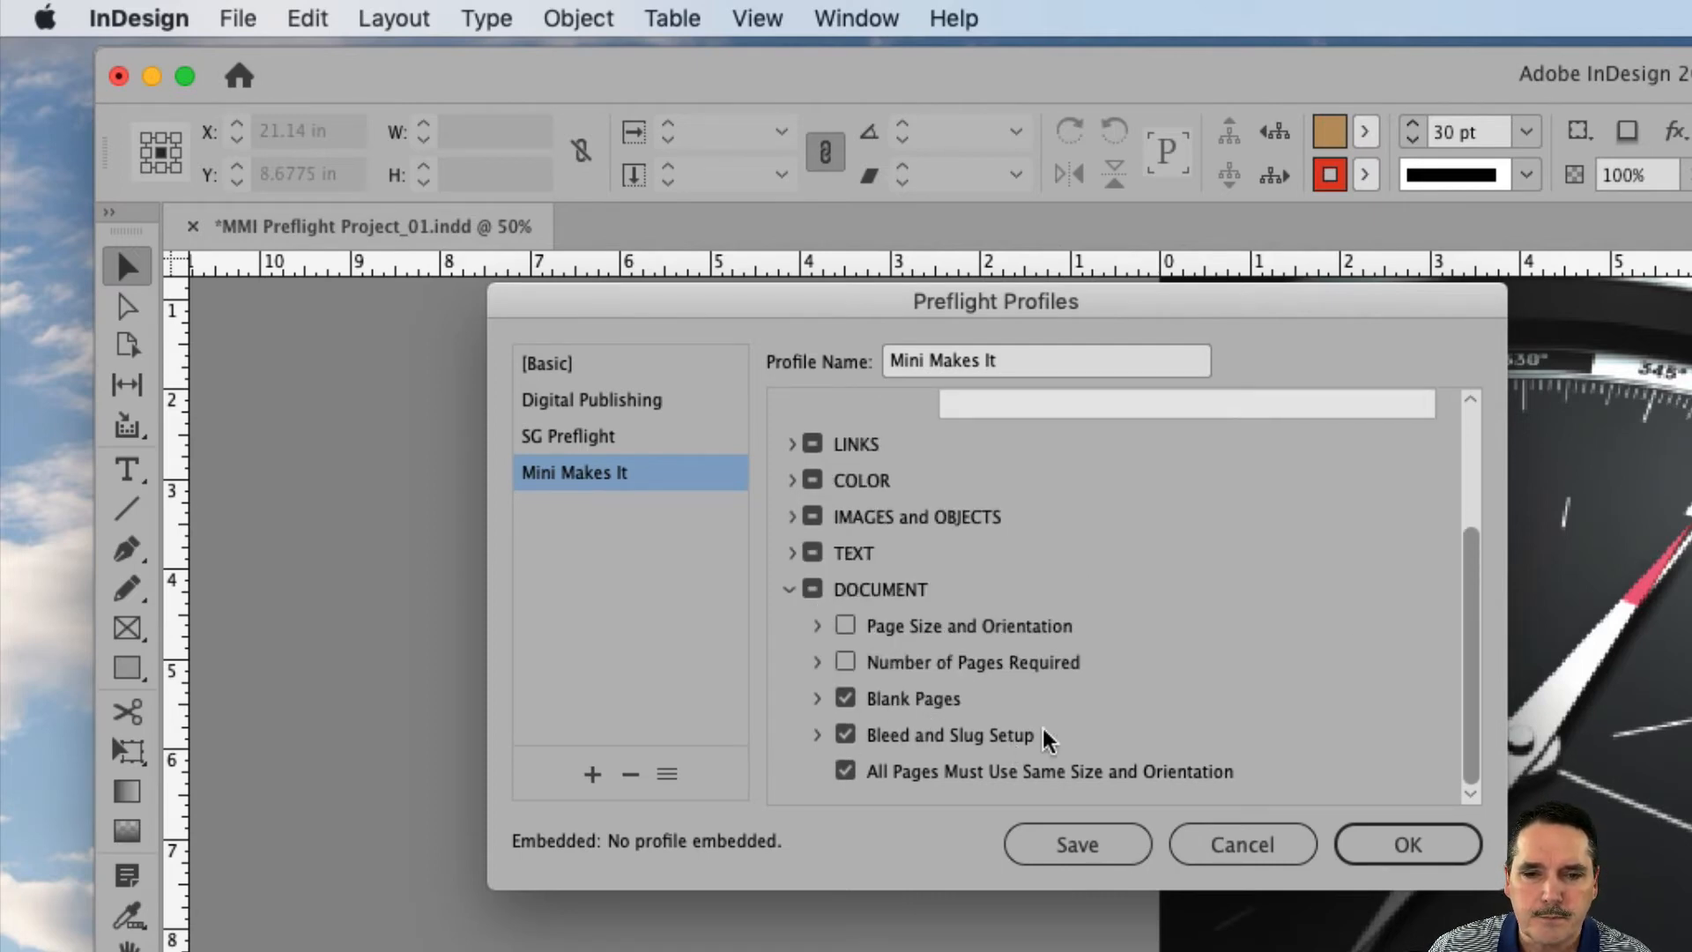
{"action": "left_click", "coordinate": [828, 734]}
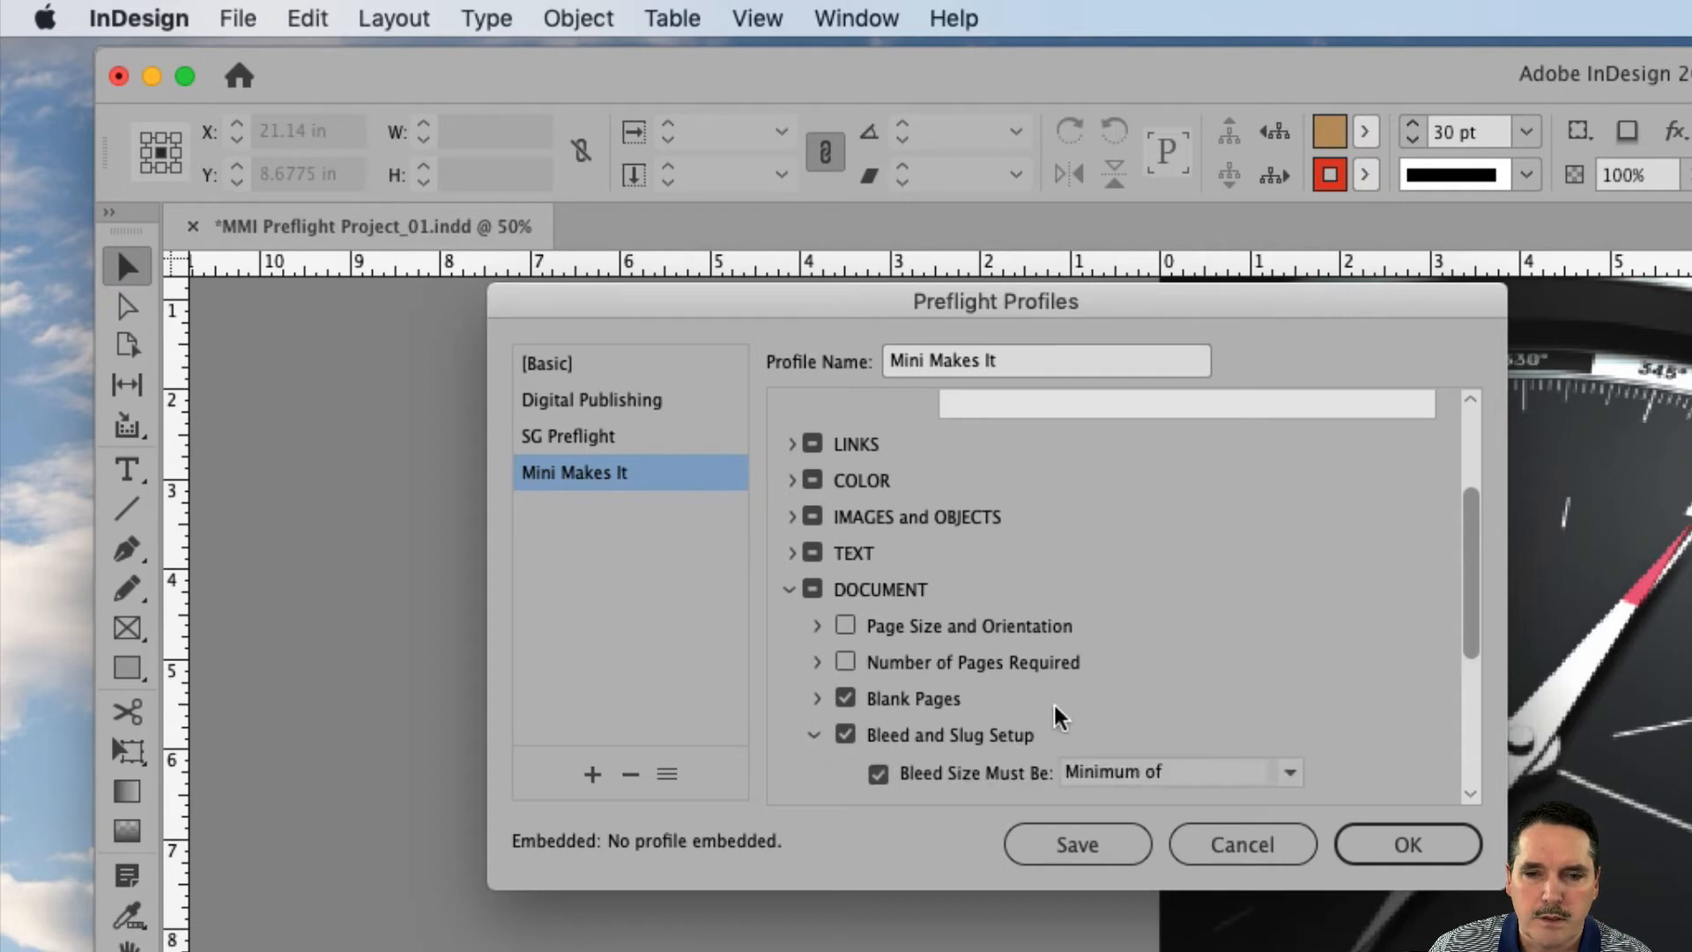
{"action": "scroll", "coordinate": [1054, 703], "scroll_direction": "down", "scroll_amount": 3}
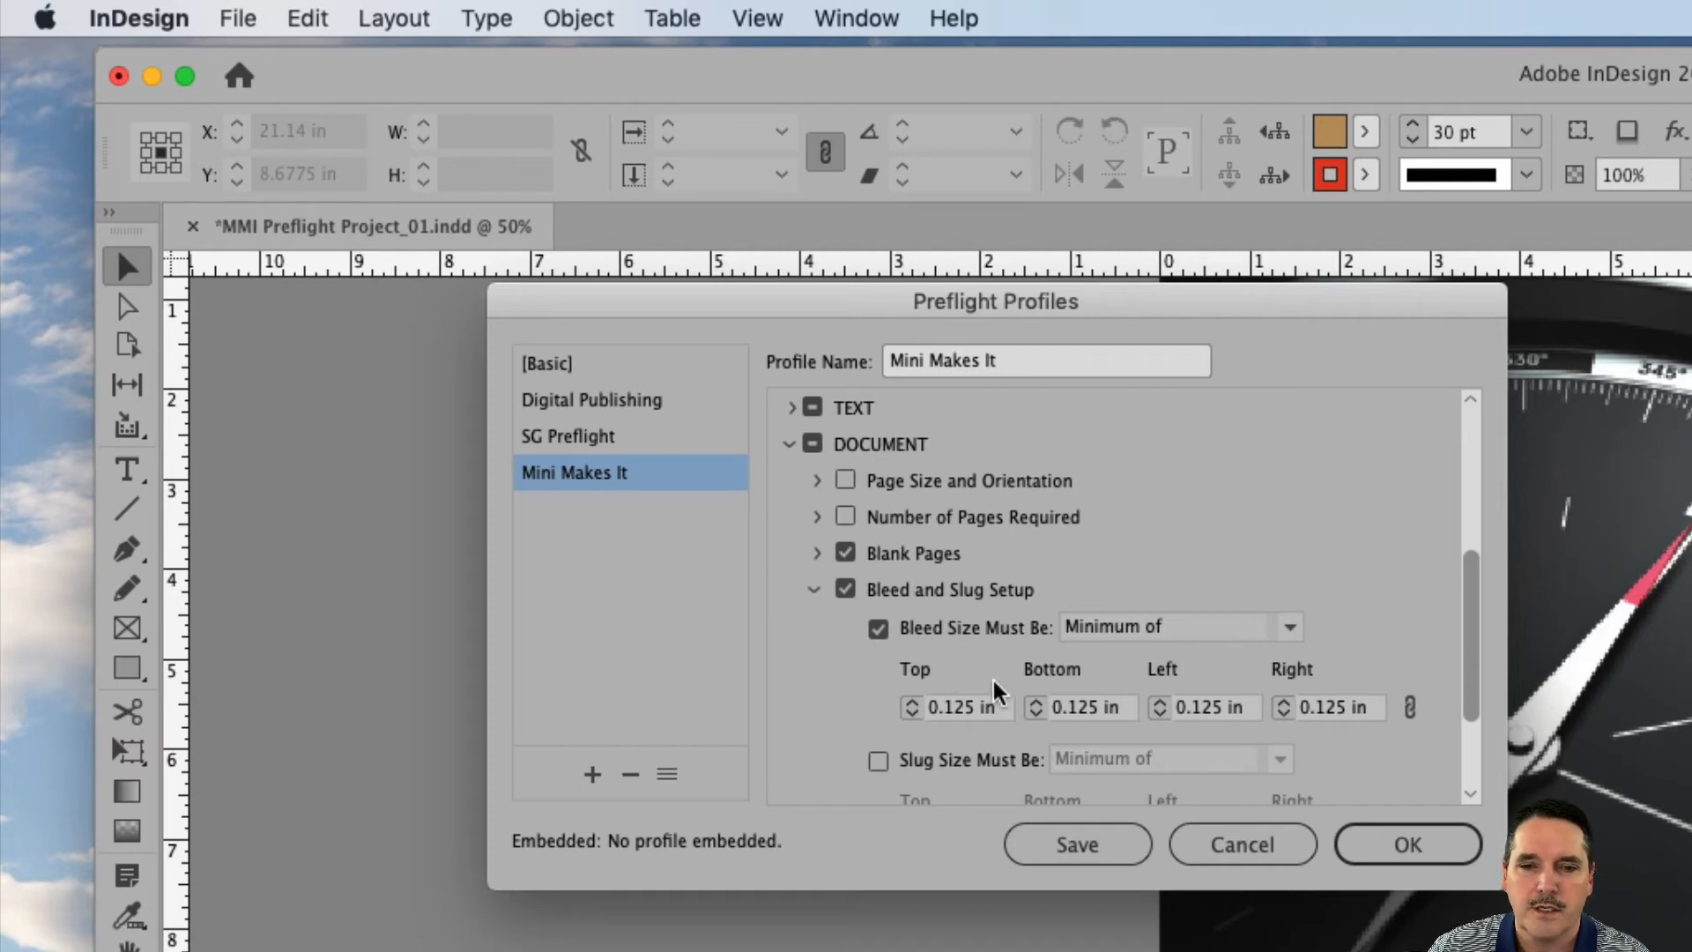
{"action": "left_click", "coordinate": [815, 590]}
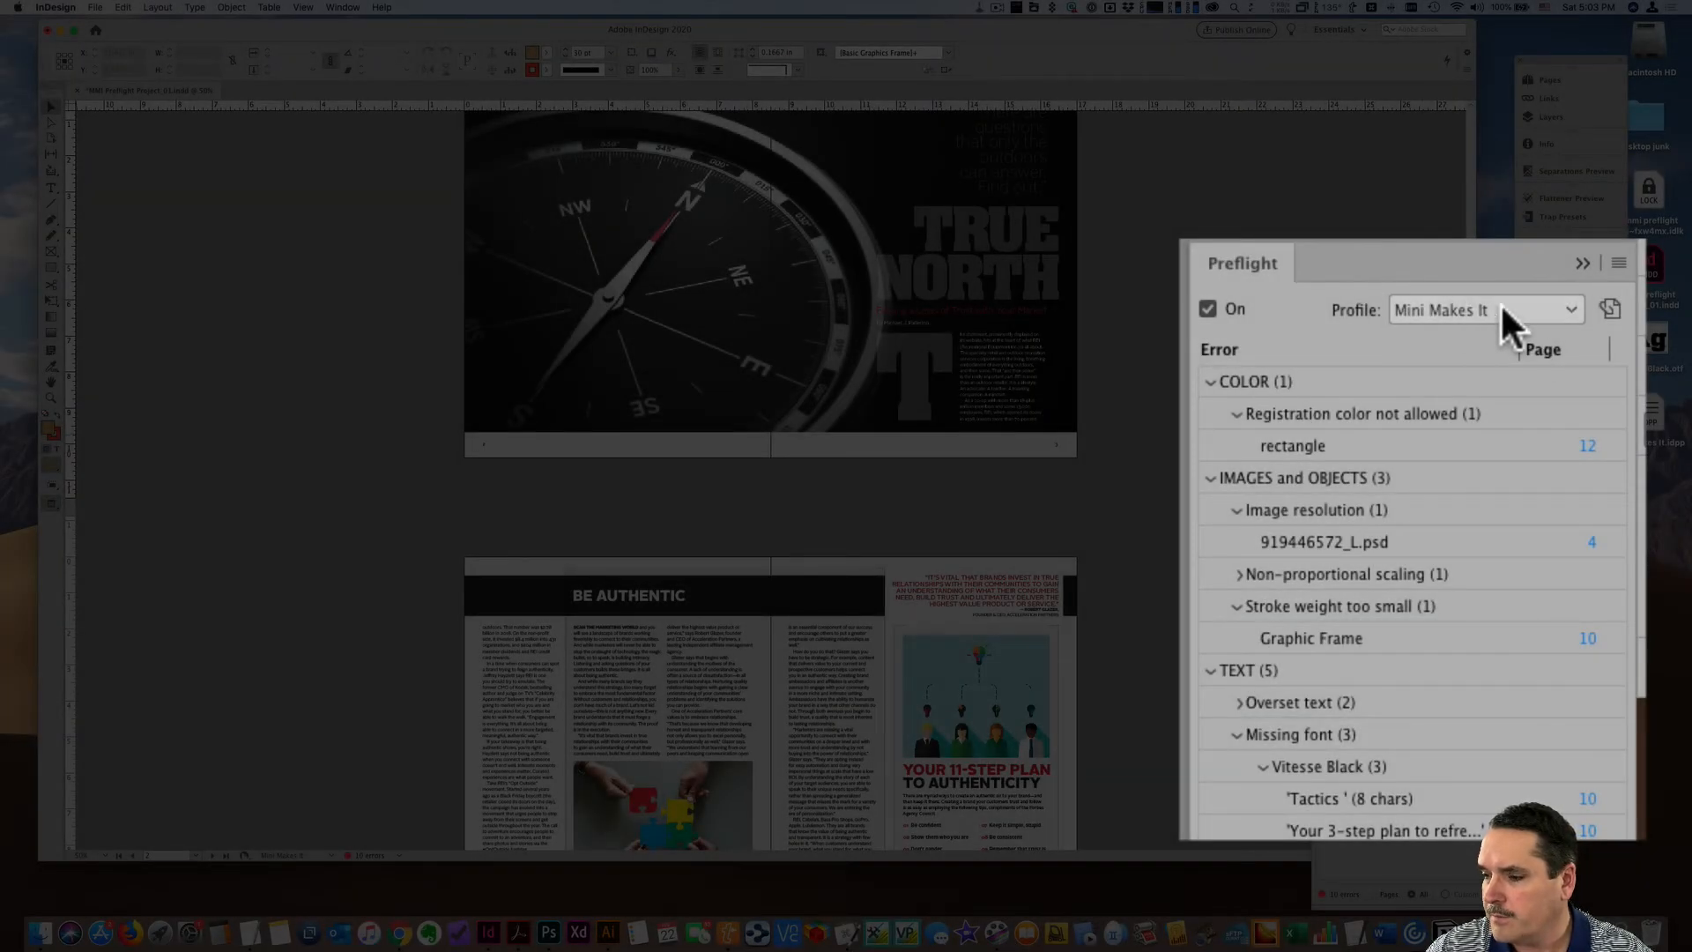
Step: Set Mini Makes It as the working profile in the Preflight Options, including only visible and printable layers
{"action": "left_click", "coordinate": [1618, 264]}
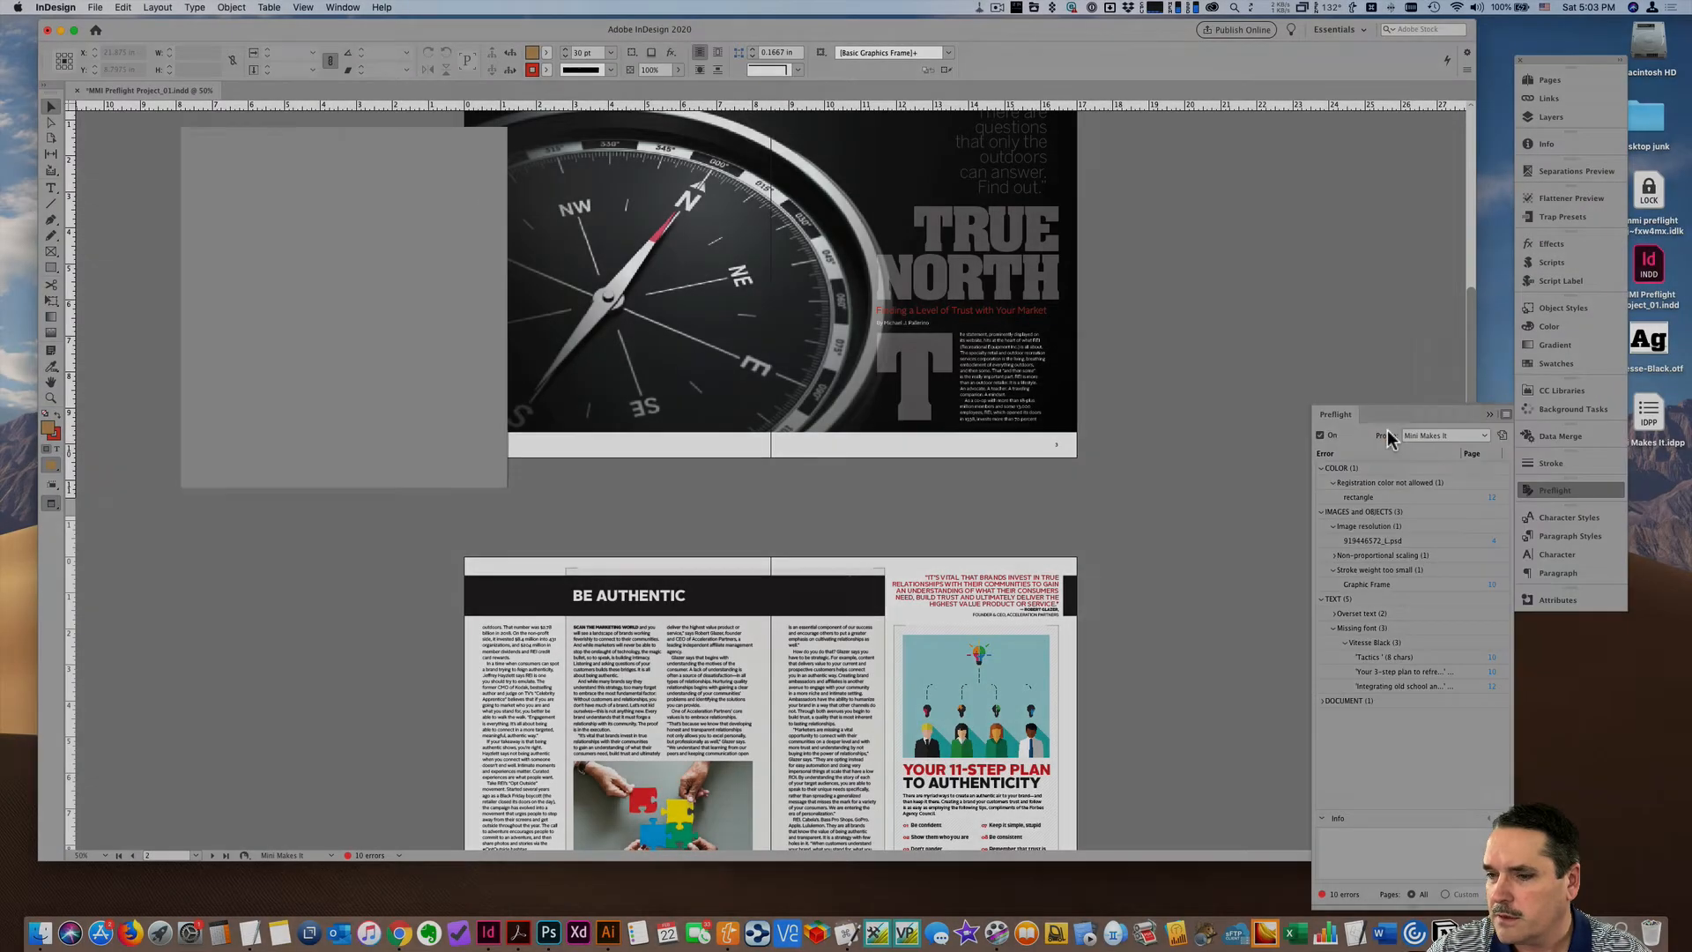
{"action": "left_click", "coordinate": [1387, 430]}
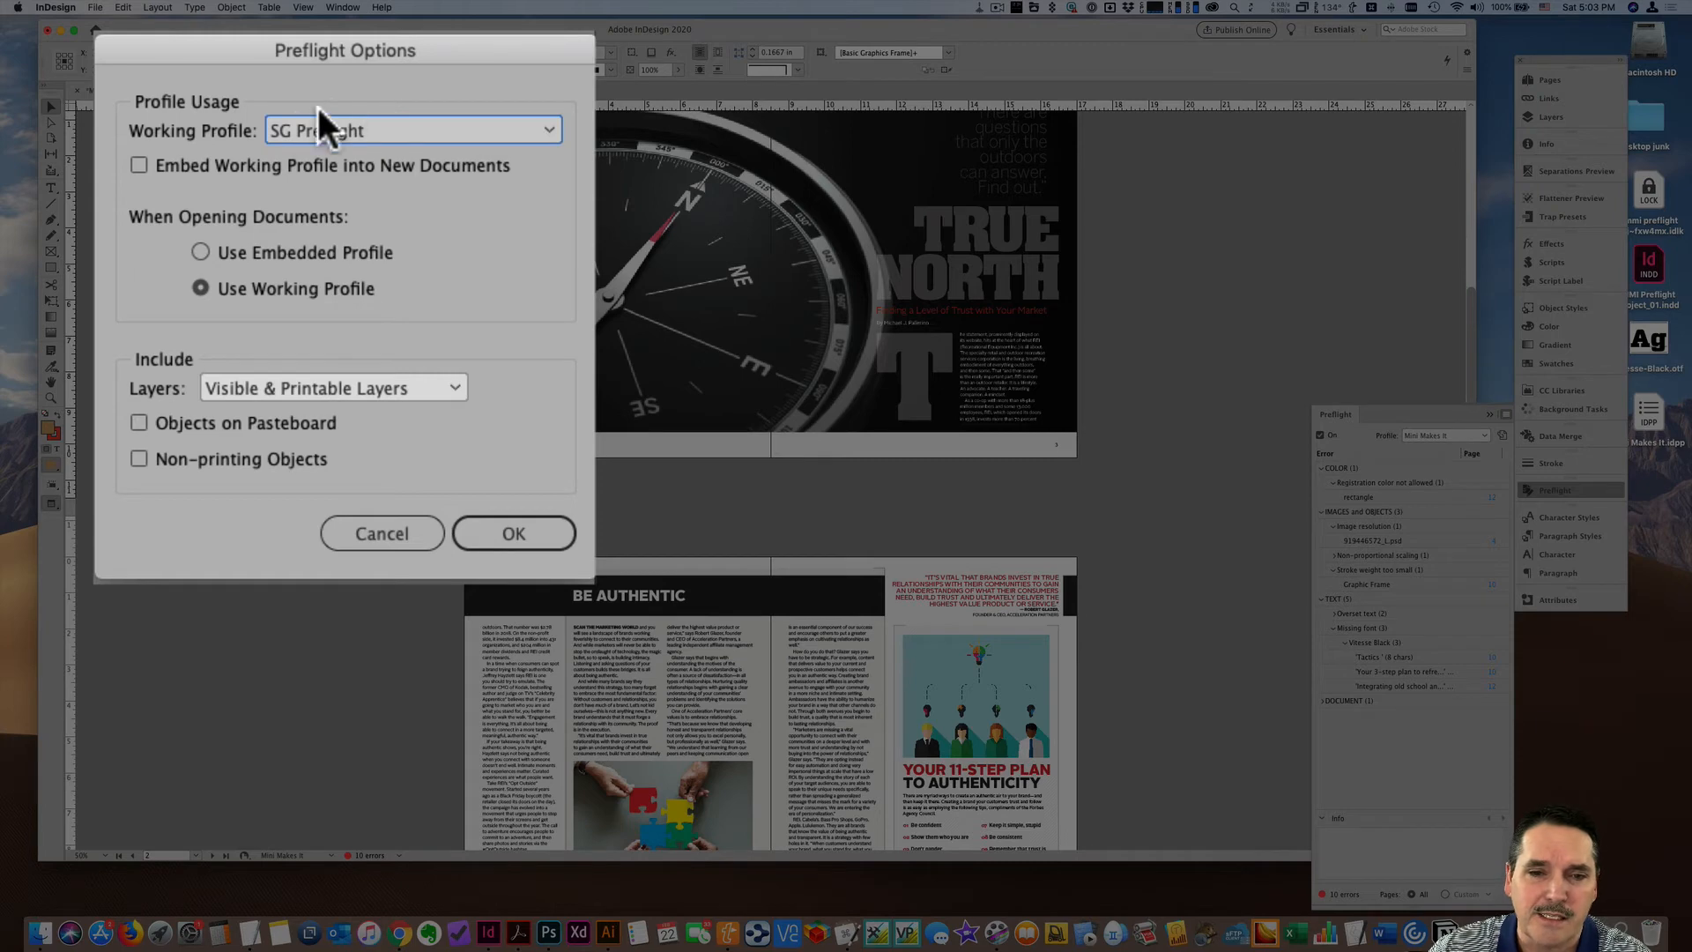
{"action": "left_click", "coordinate": [362, 131]}
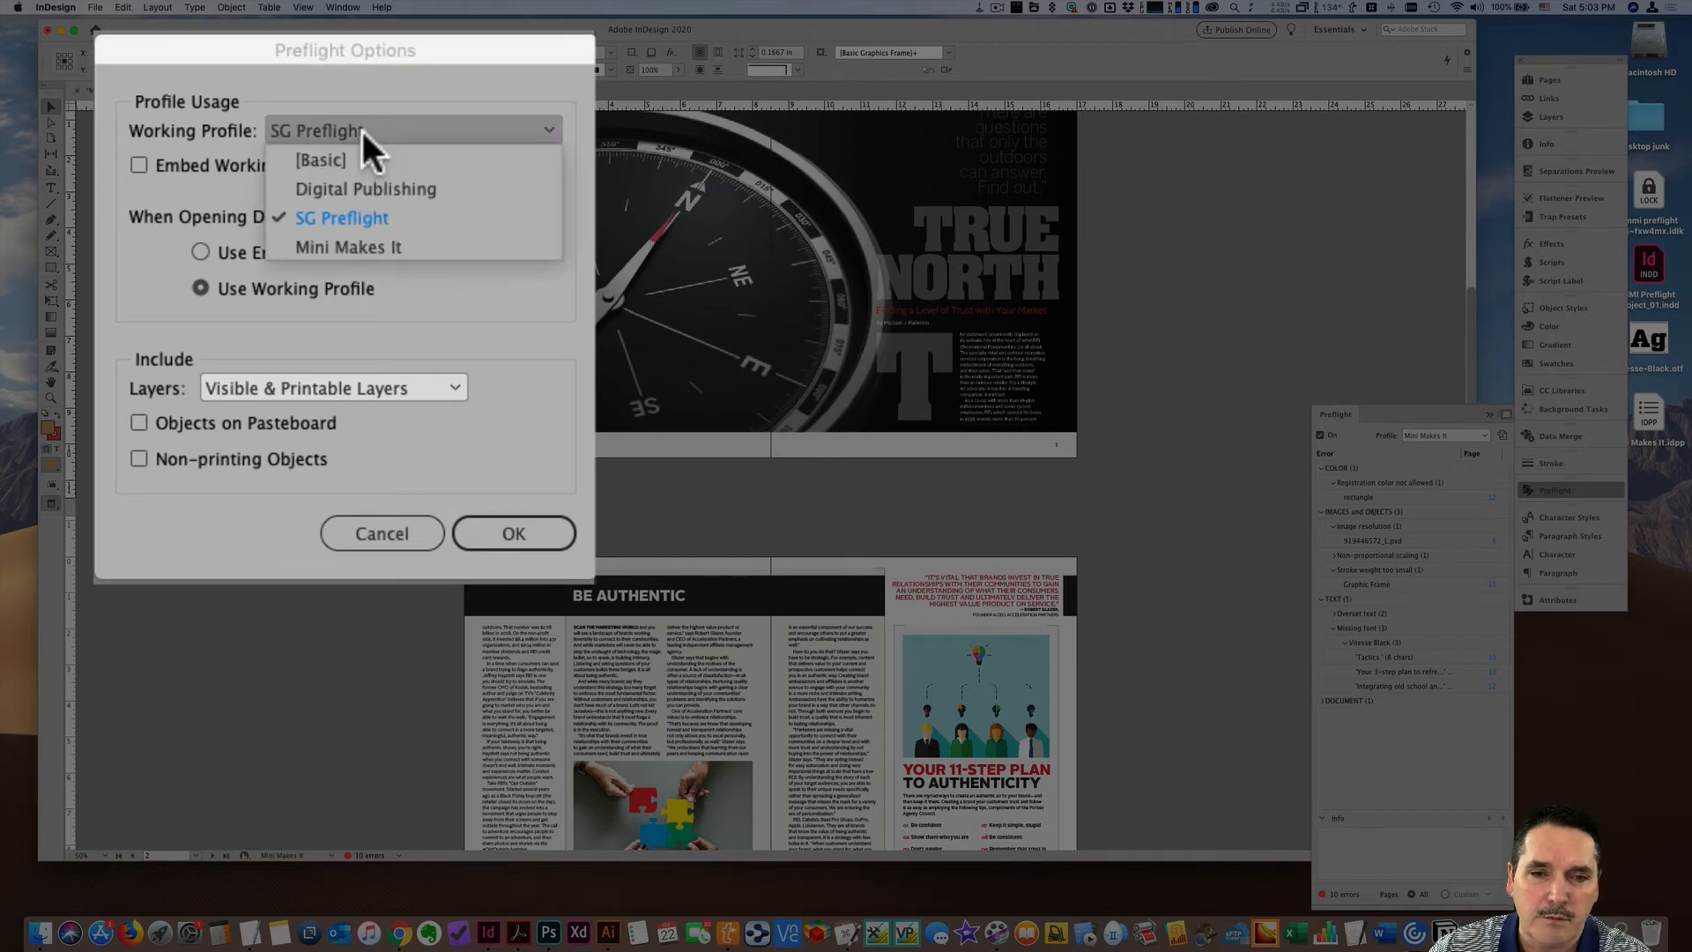
{"action": "left_click", "coordinate": [347, 249]}
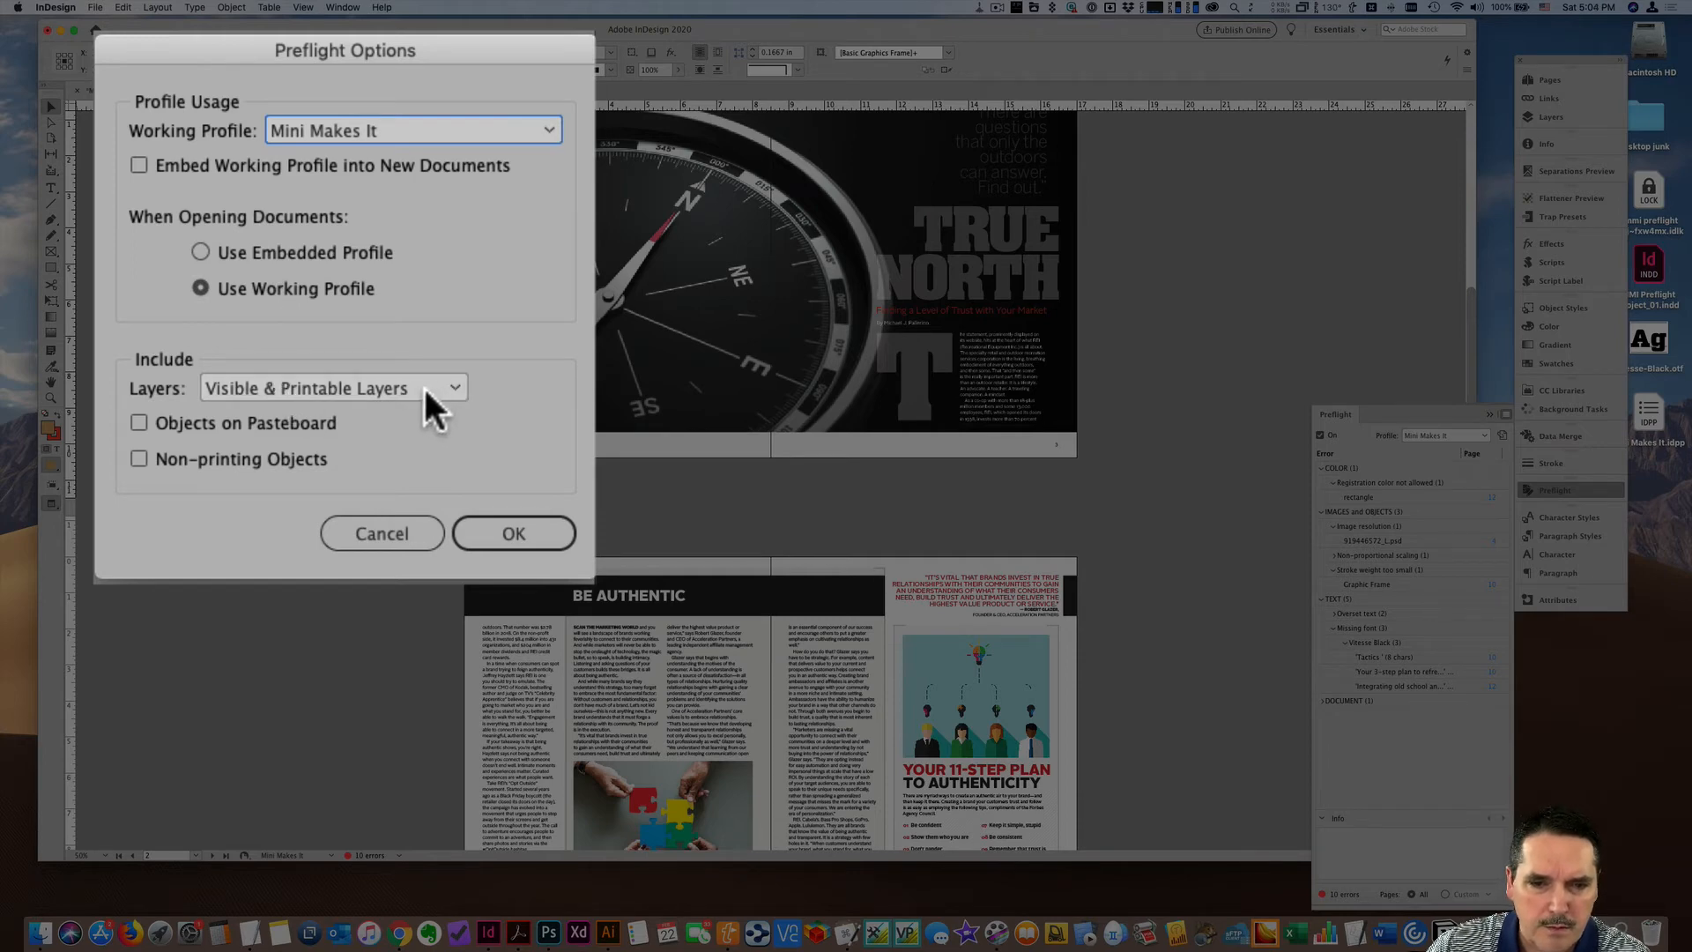
{"action": "left_click", "coordinate": [351, 383]}
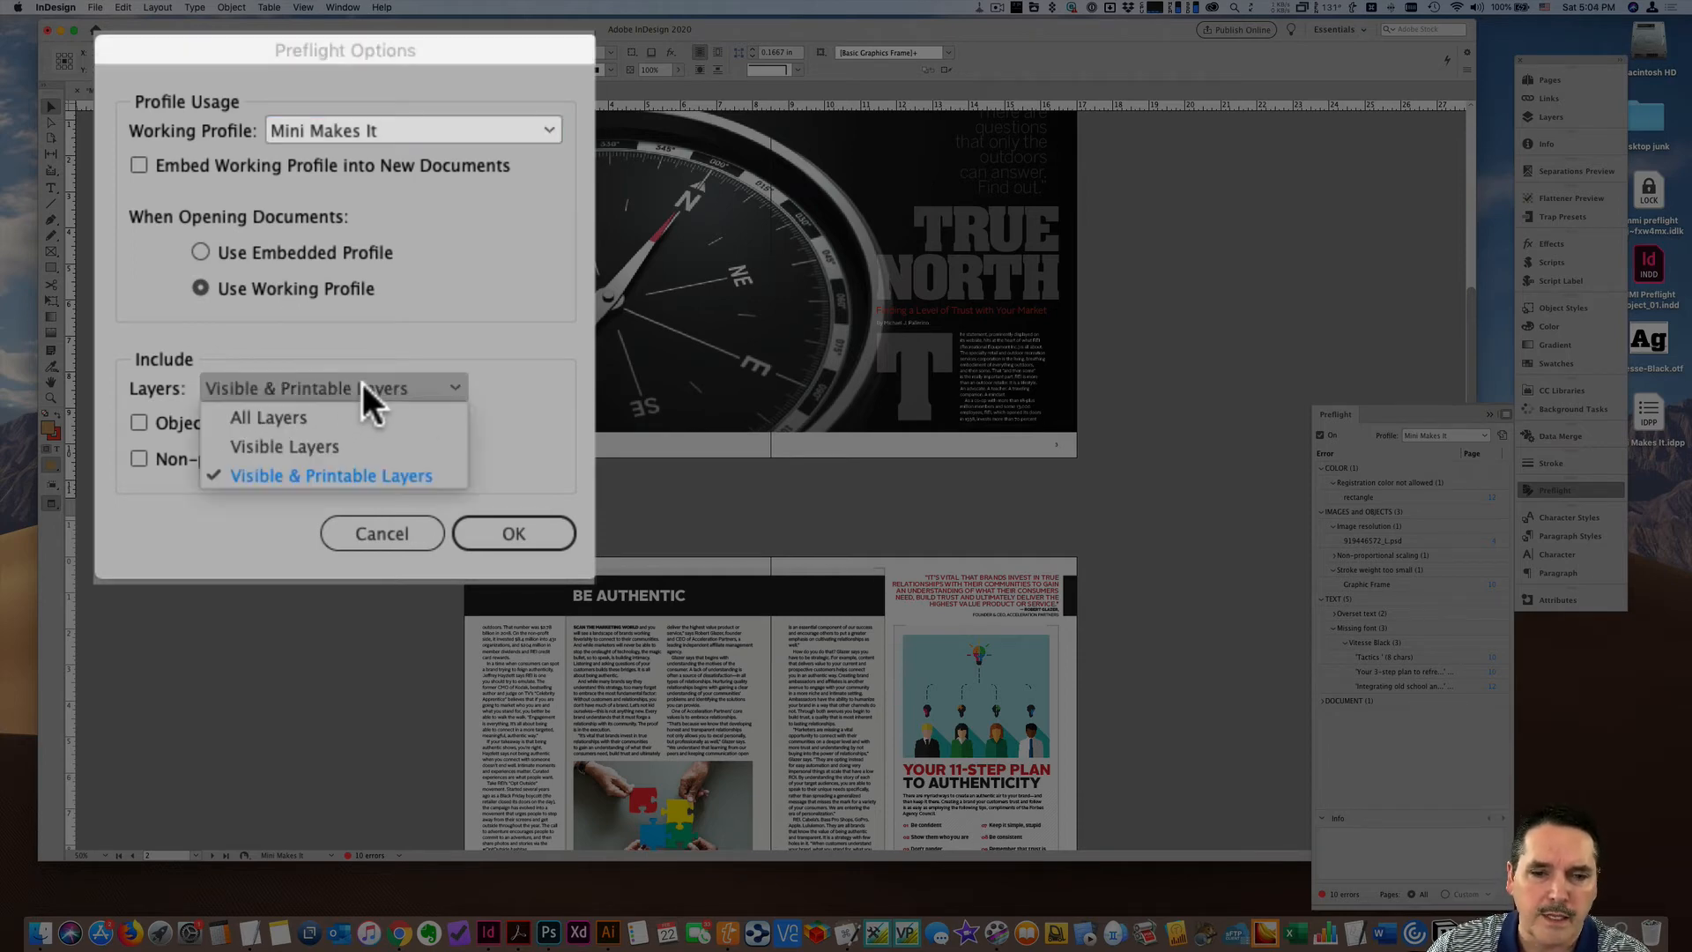
{"action": "left_click", "coordinate": [362, 379]}
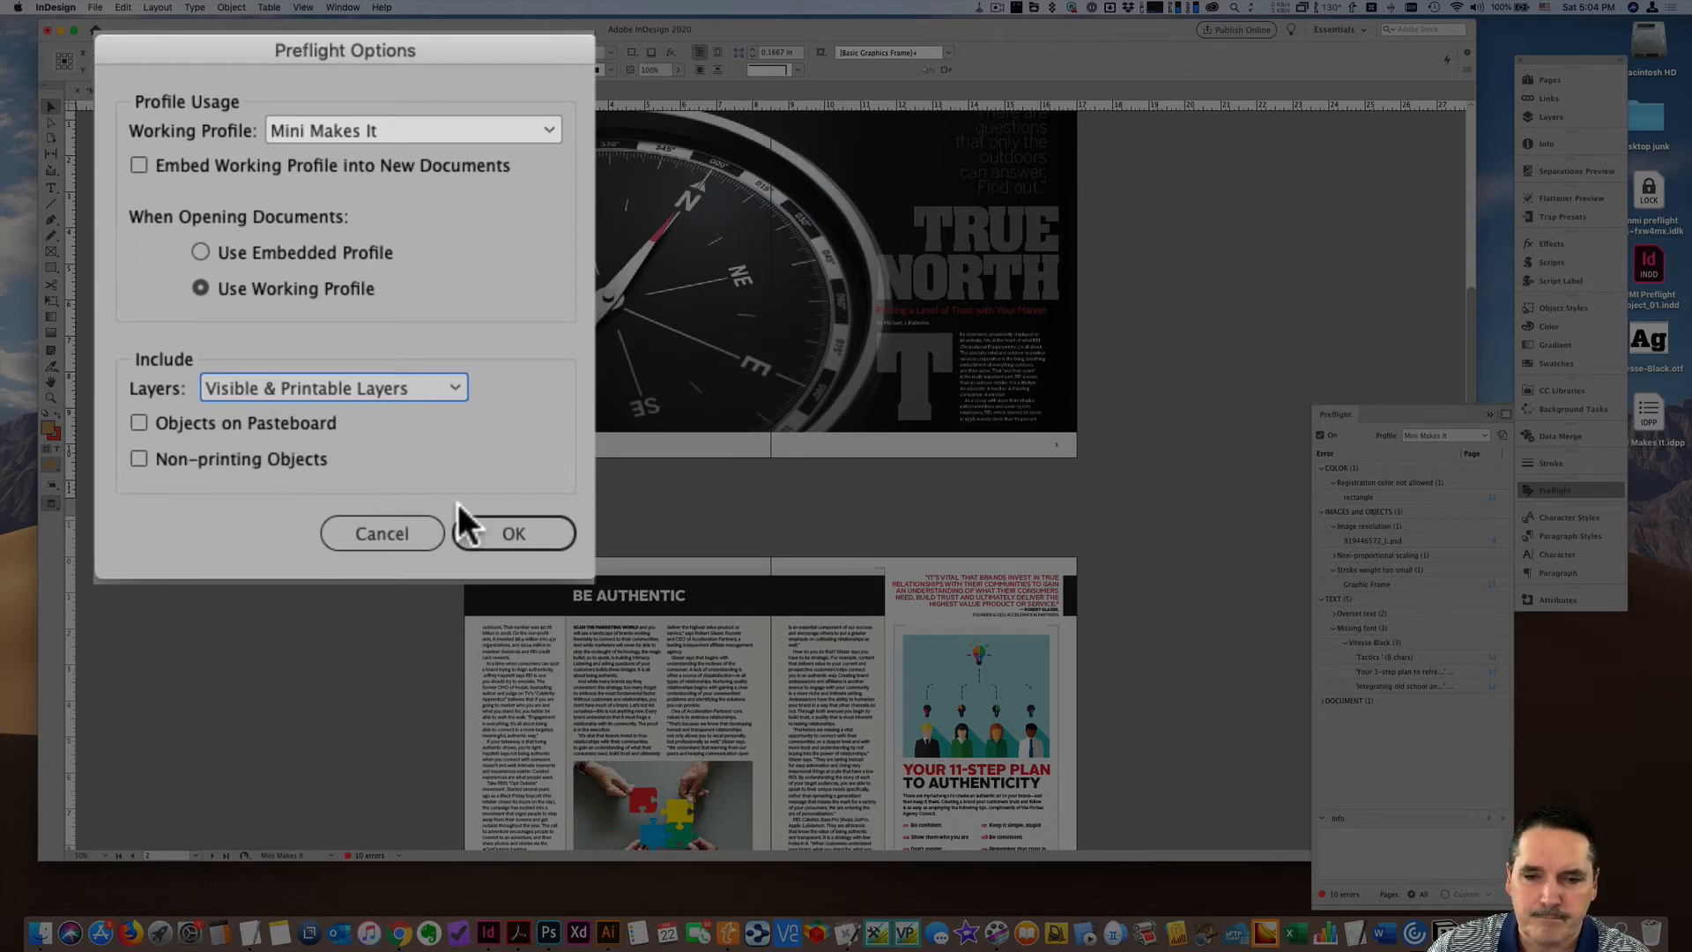
{"action": "left_click", "coordinate": [474, 531]}
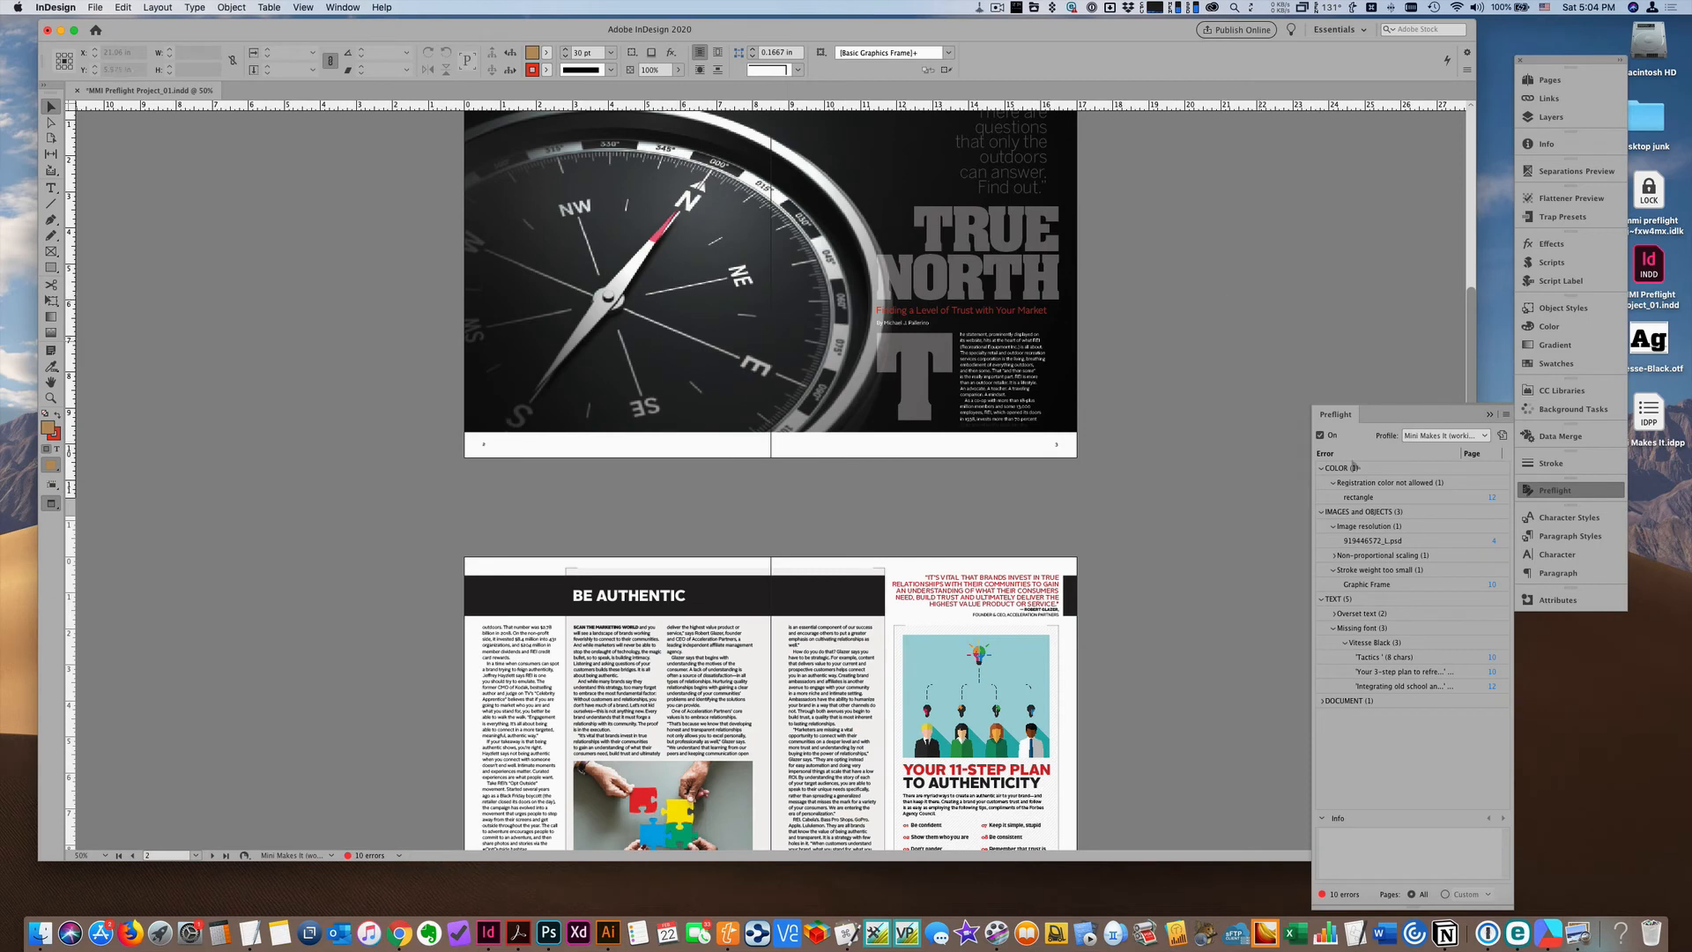
Step: Hide the Preflight panel and bring it back from the output panels
{"action": "left_click", "coordinate": [1397, 484]}
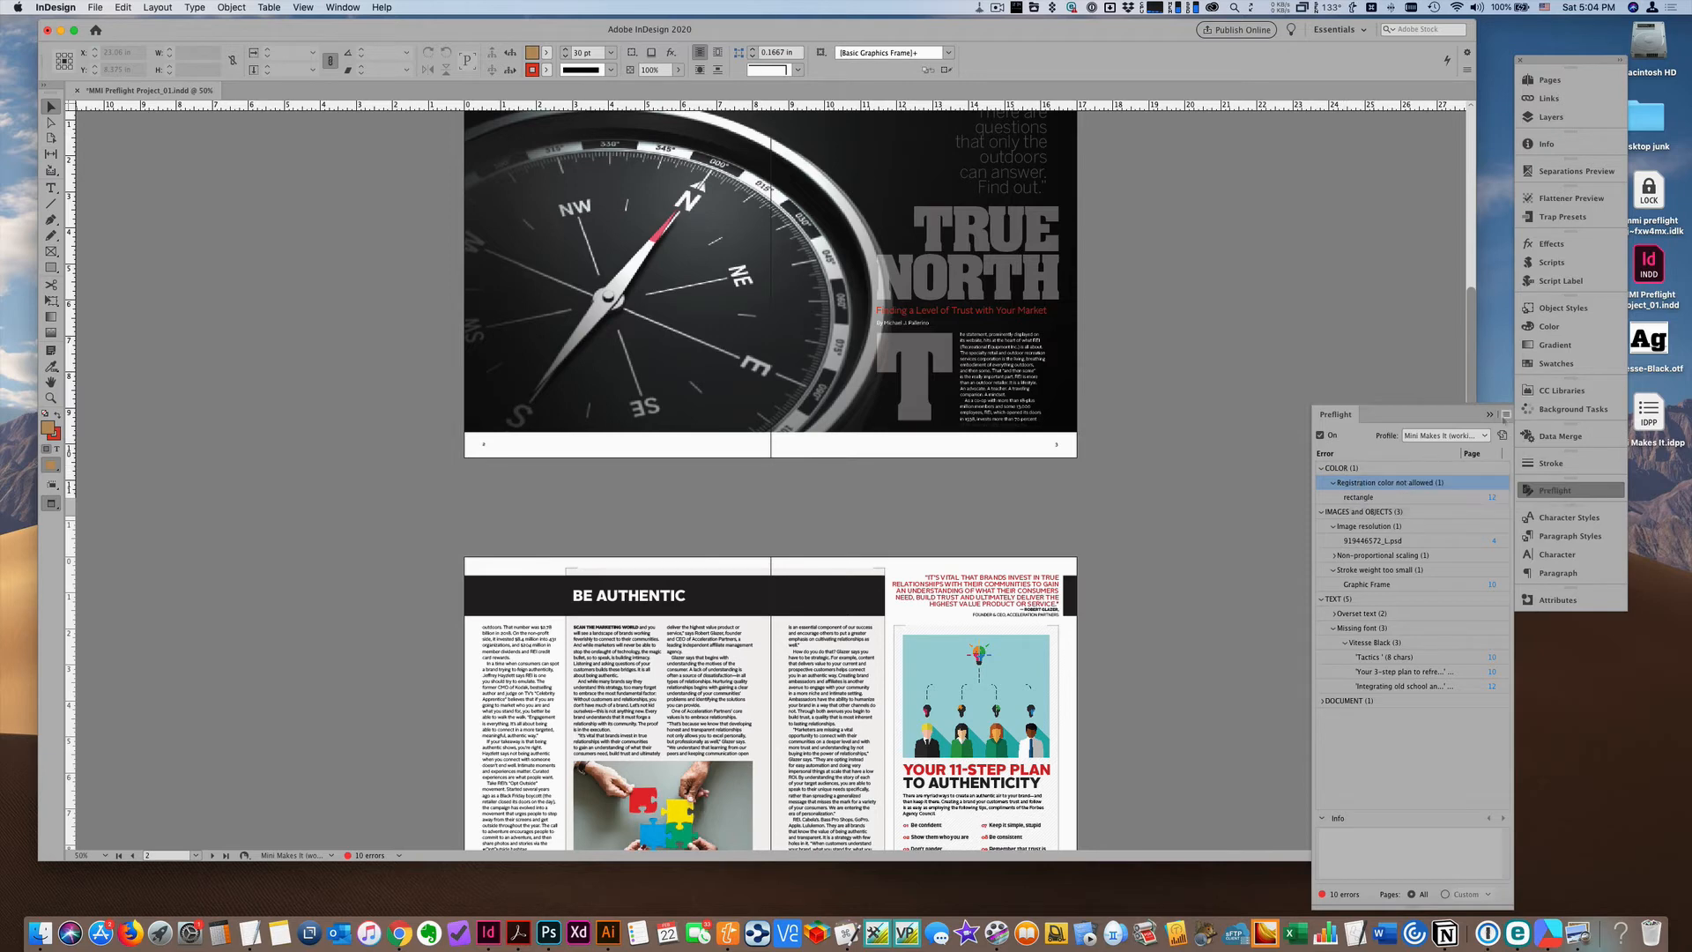
{"action": "left_click", "coordinate": [1489, 414]}
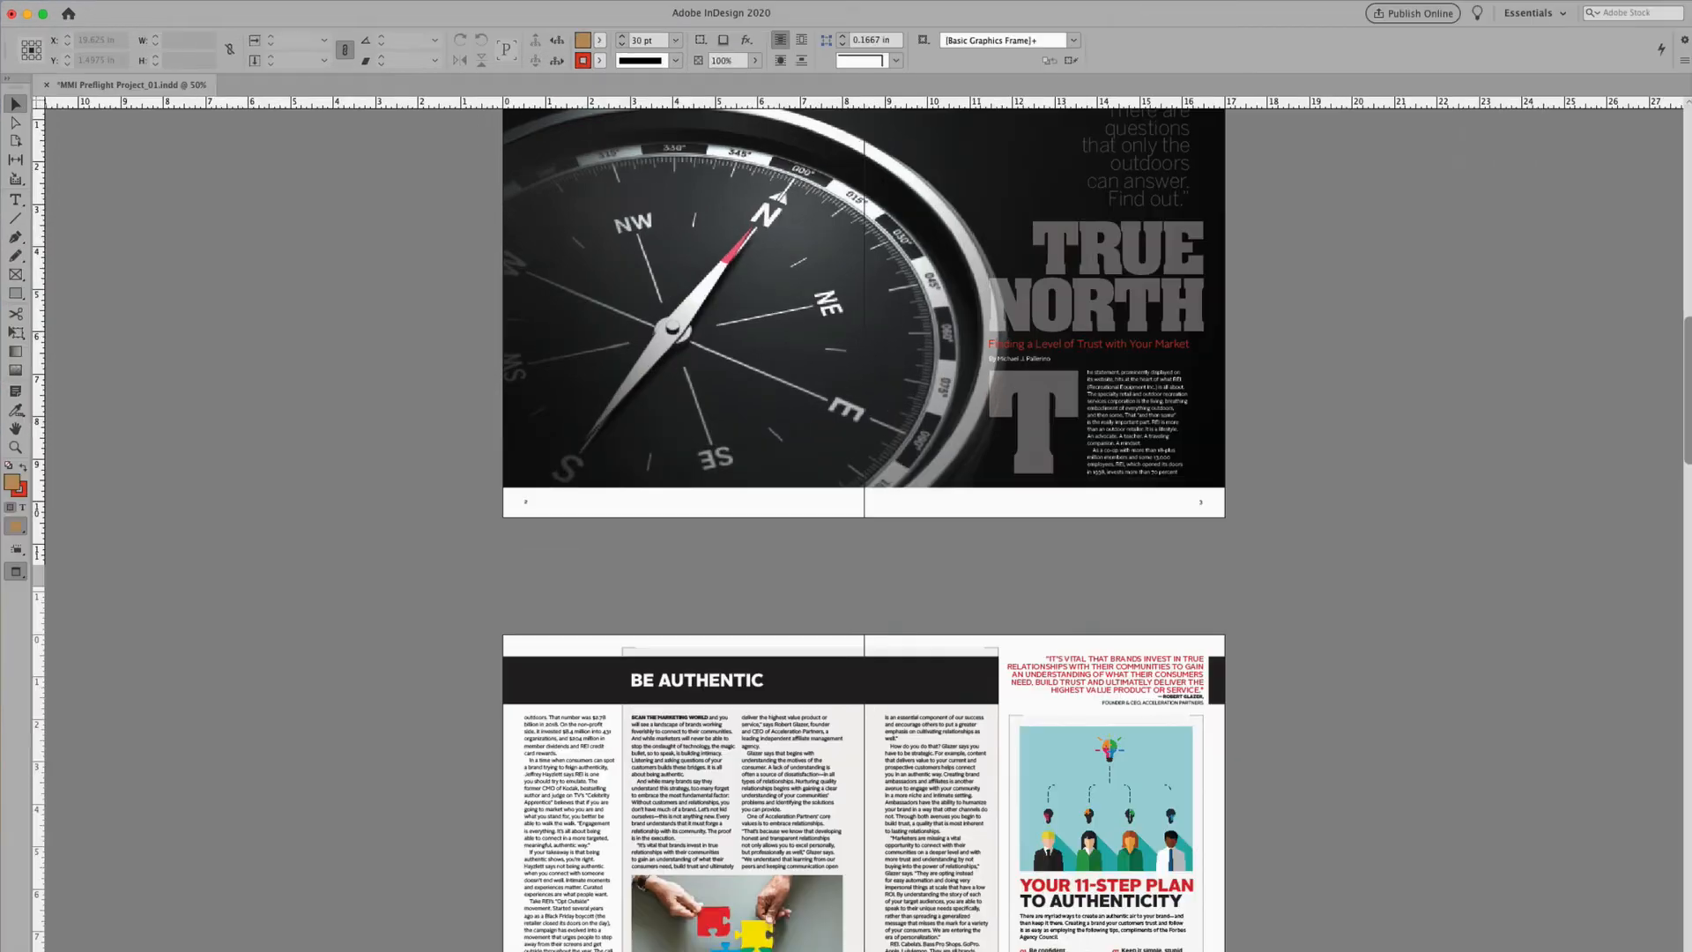
{"action": "left_click", "coordinate": [343, 7]}
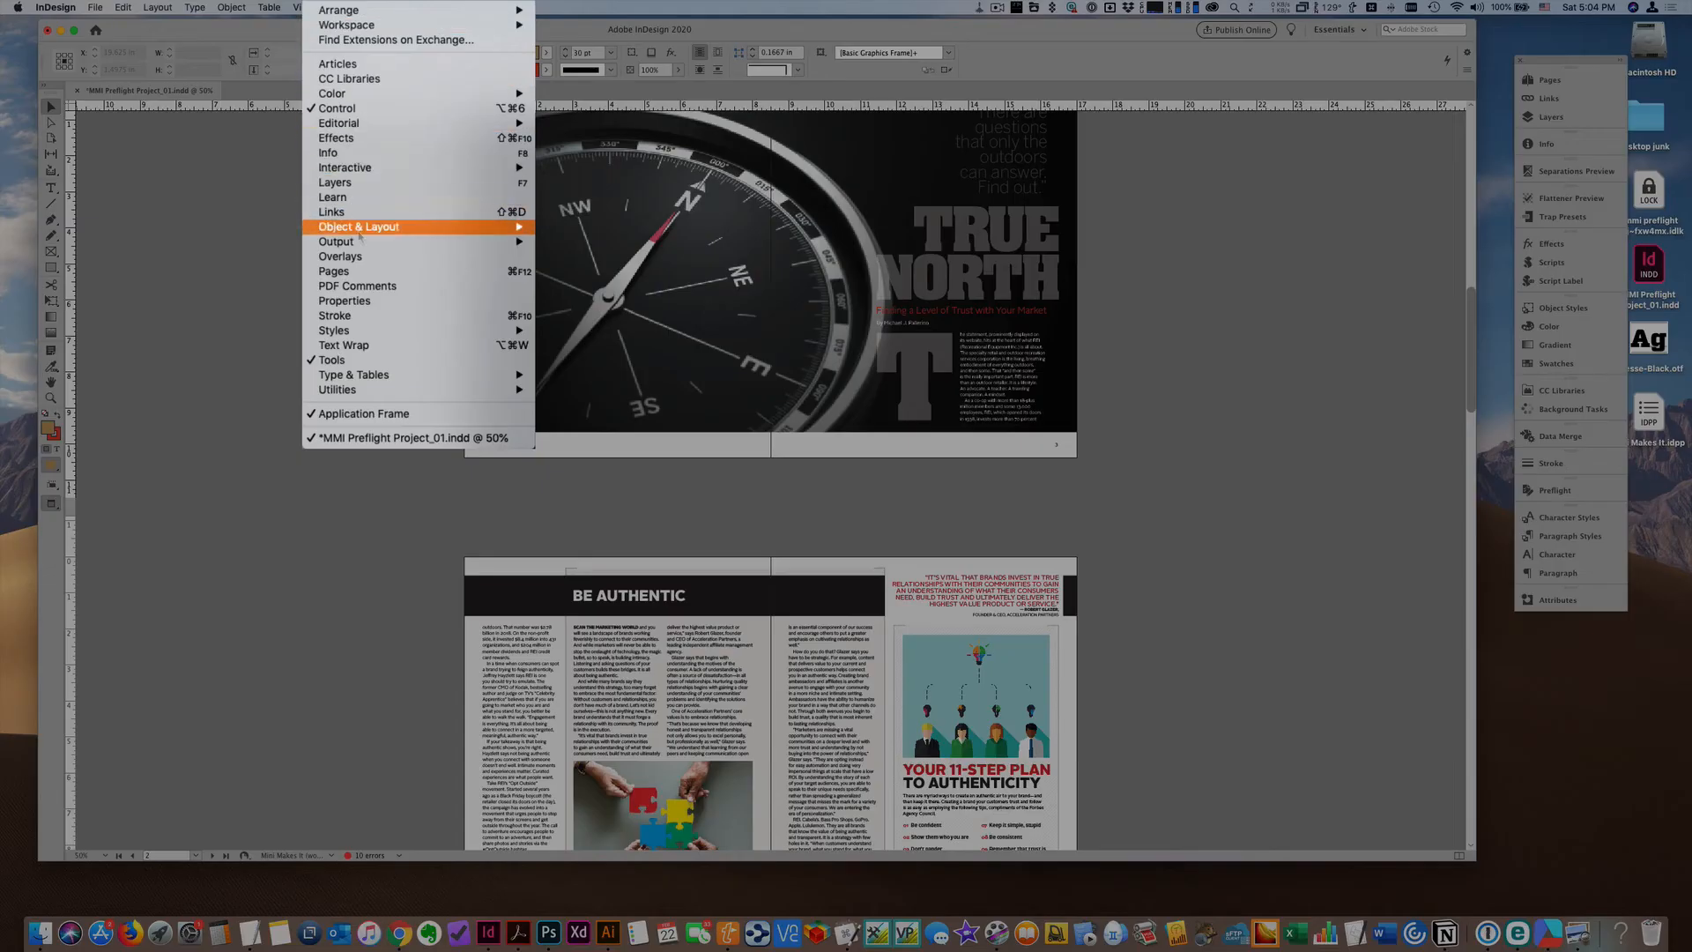
{"action": "mouse_move", "coordinate": [367, 219]}
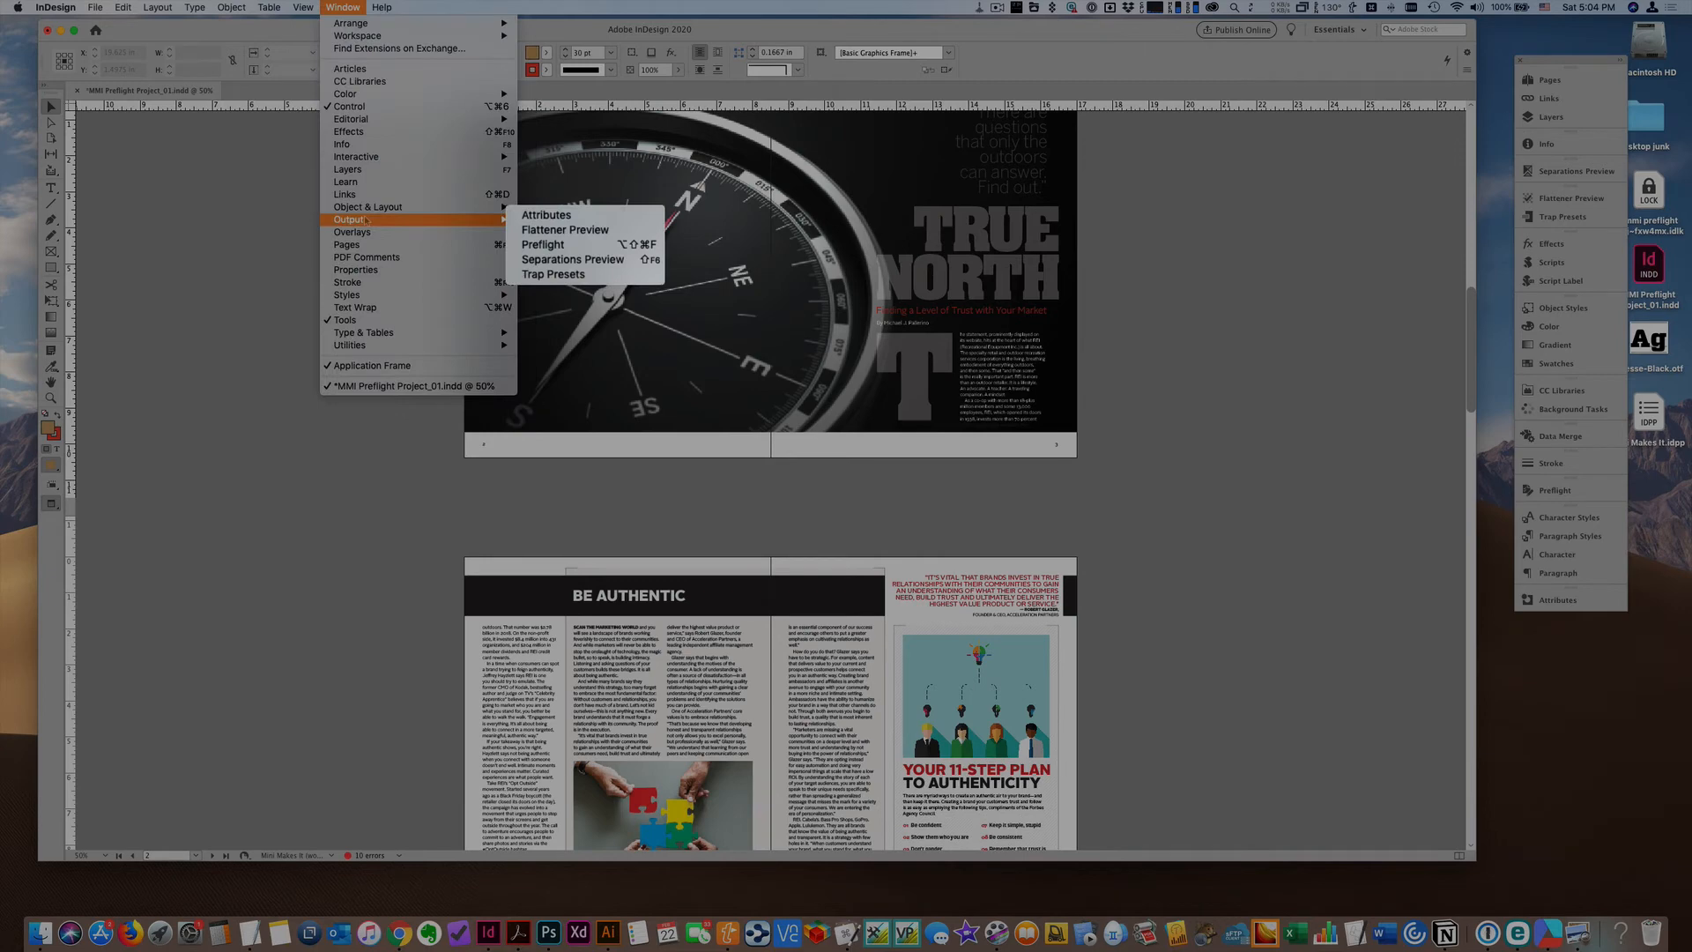
{"action": "left_click", "coordinate": [559, 246]}
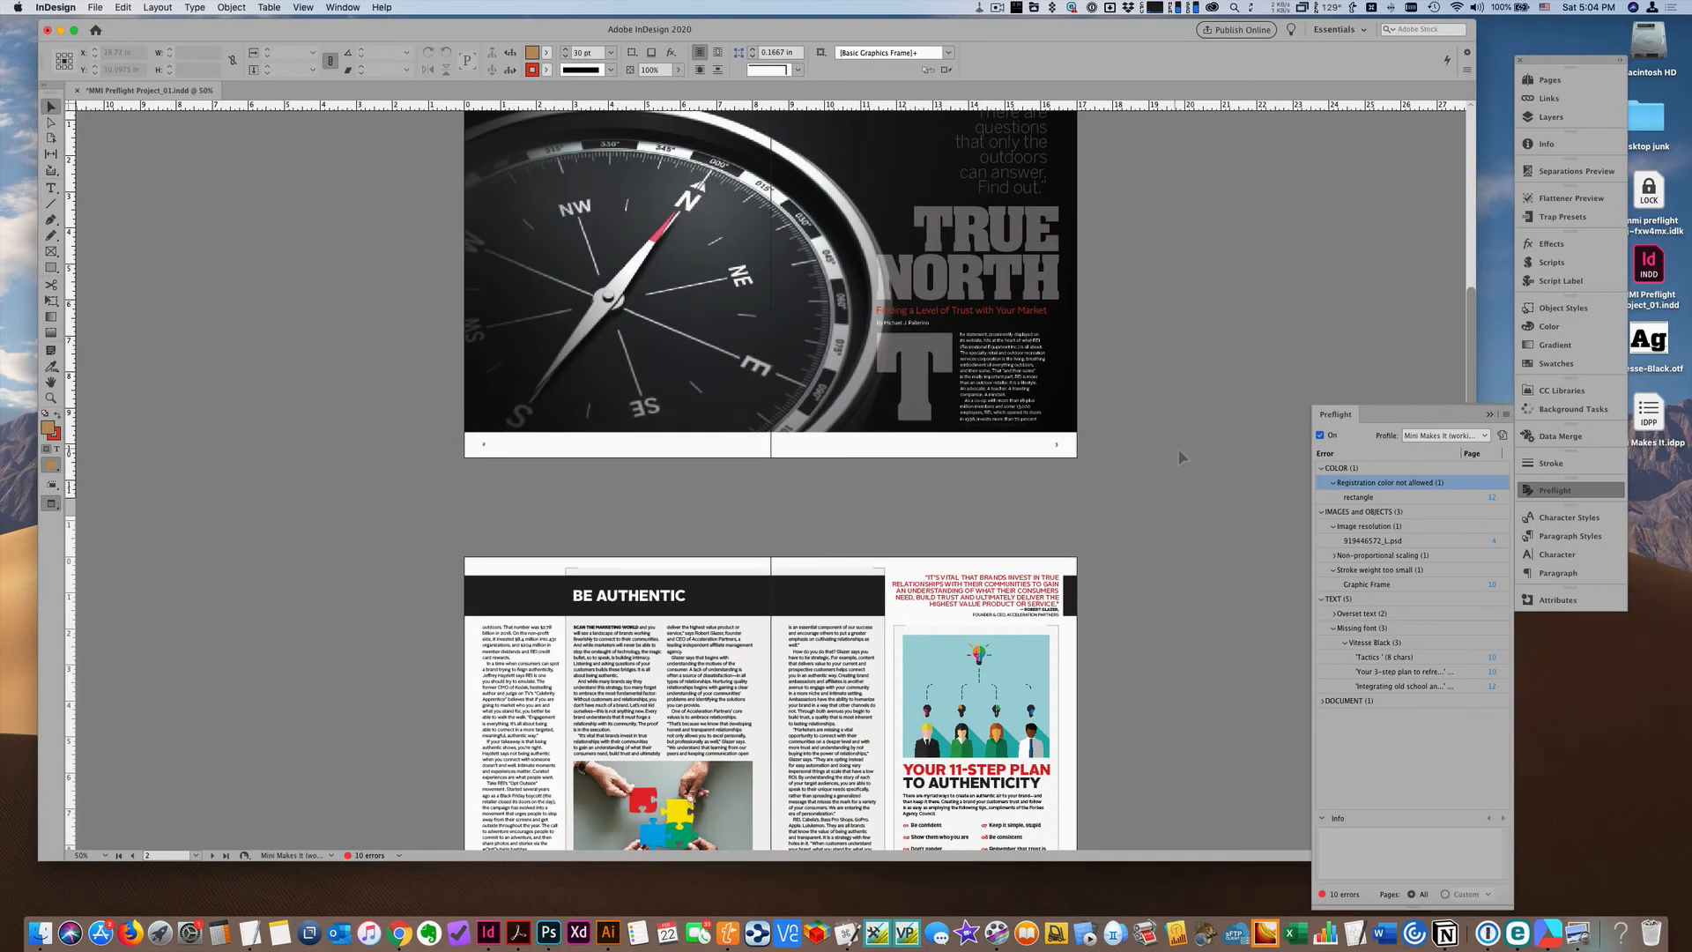
Step: Examine the Color, Images and Objects, Text and Document error categories by collapsing and expanding their Preflight listings
{"action": "left_click", "coordinate": [1321, 468]}
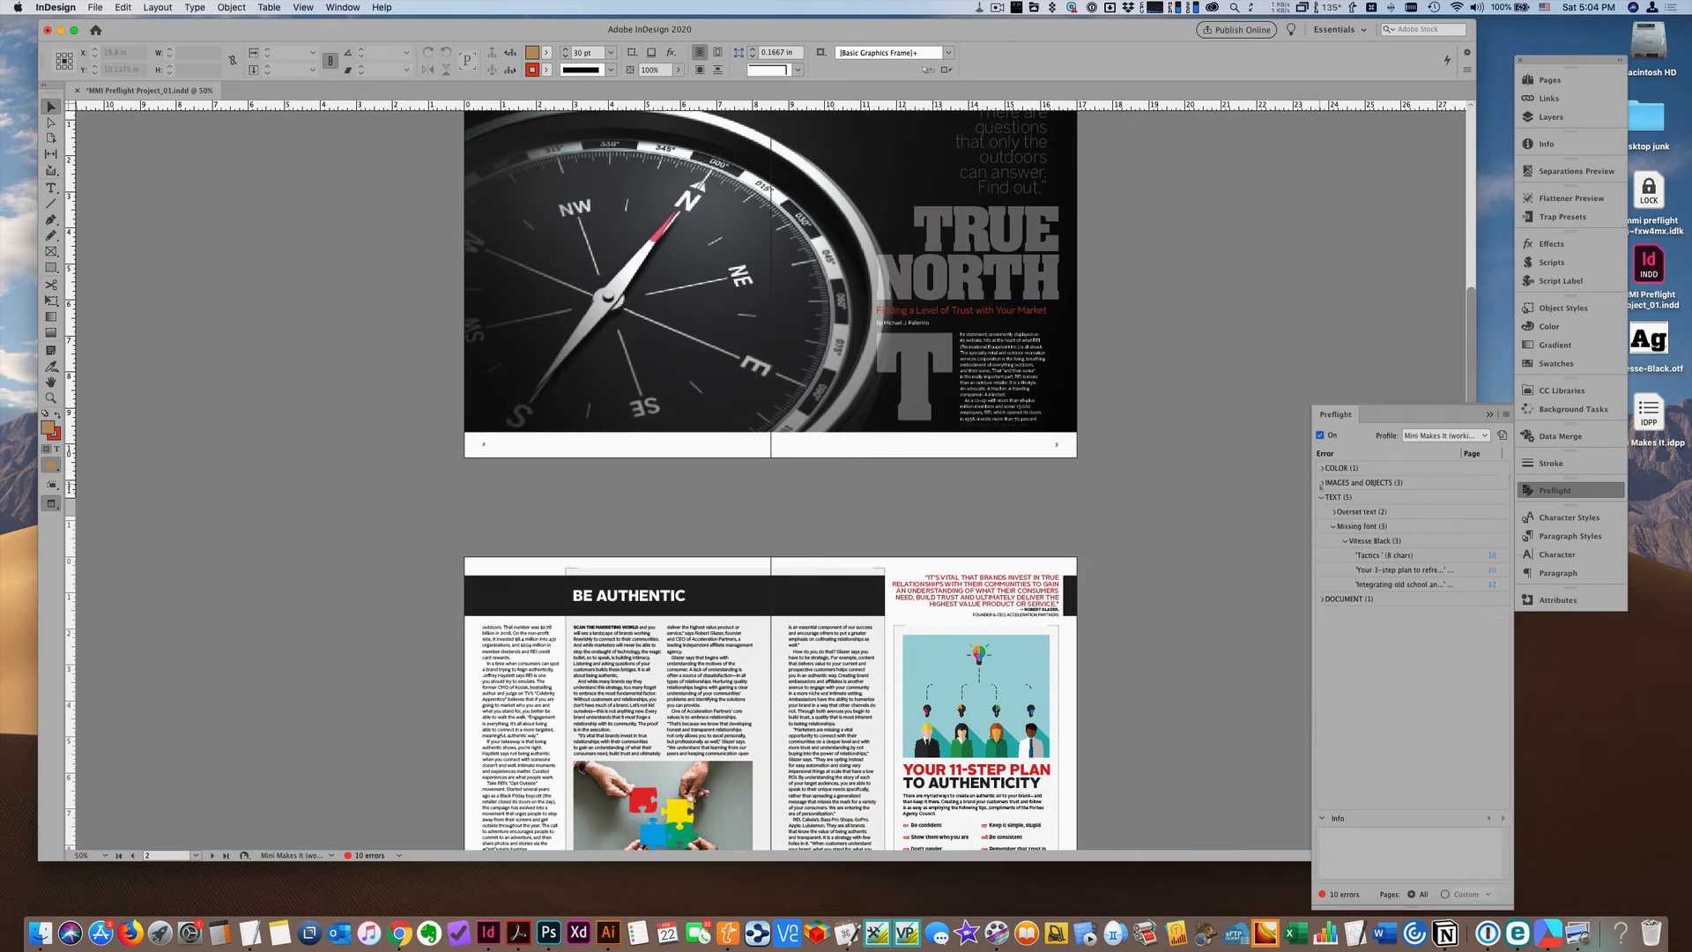
{"action": "left_click", "coordinate": [1321, 468]}
{"action": "left_click", "coordinate": [1324, 482]}
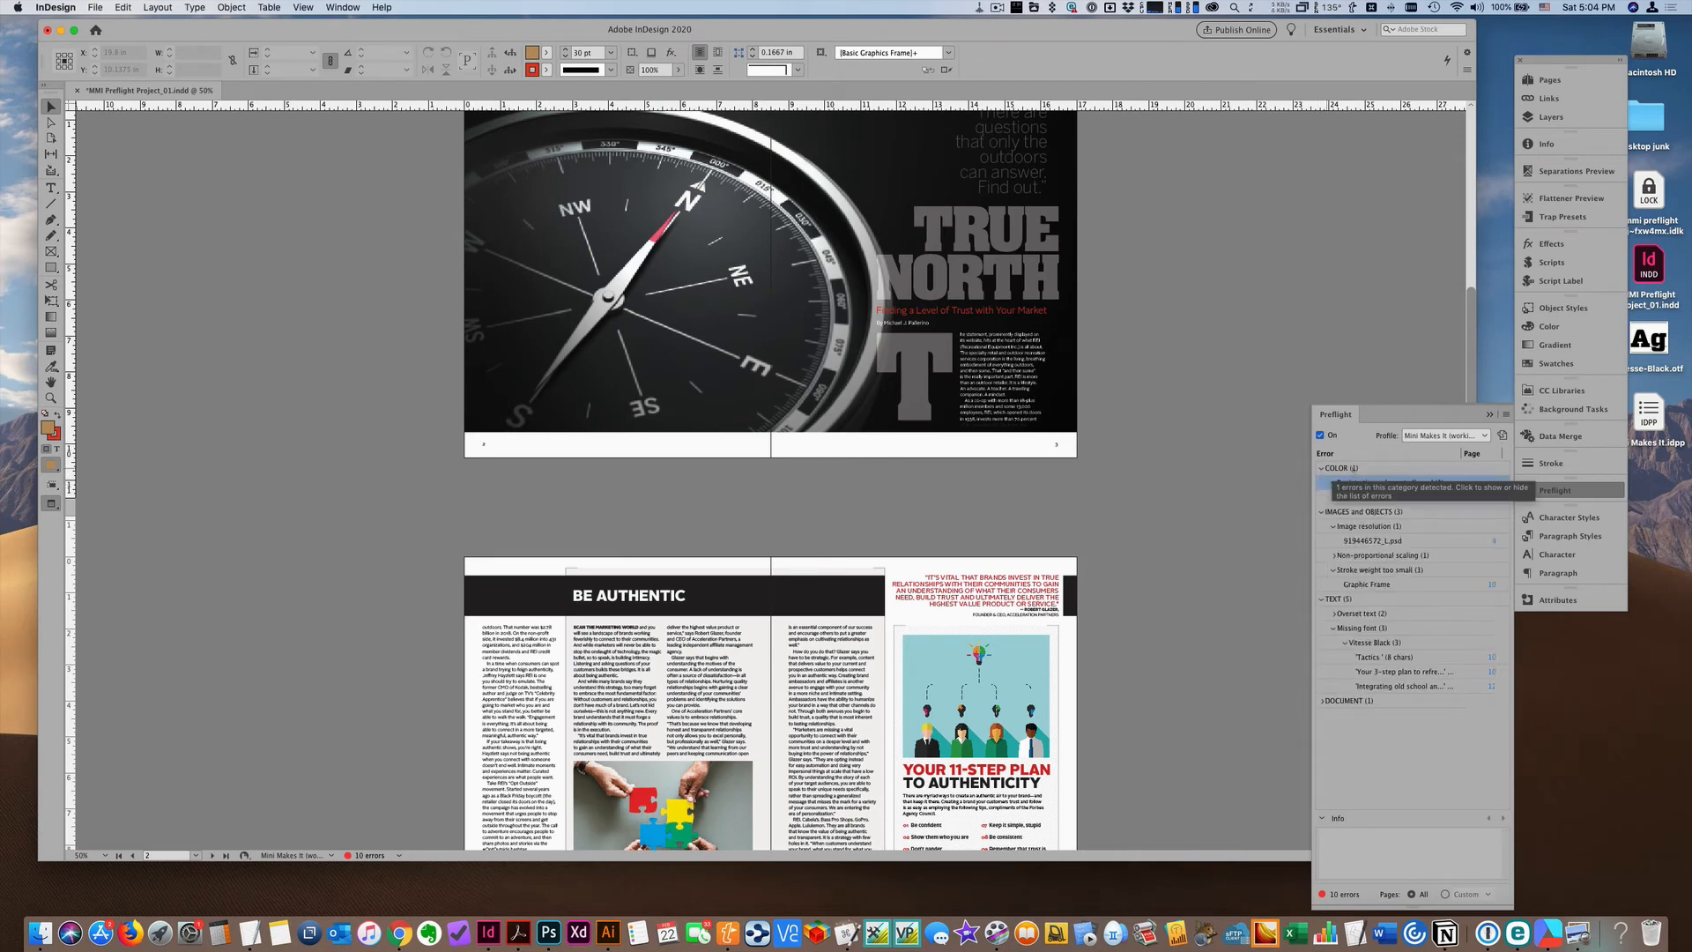
{"action": "left_click", "coordinate": [1322, 701]}
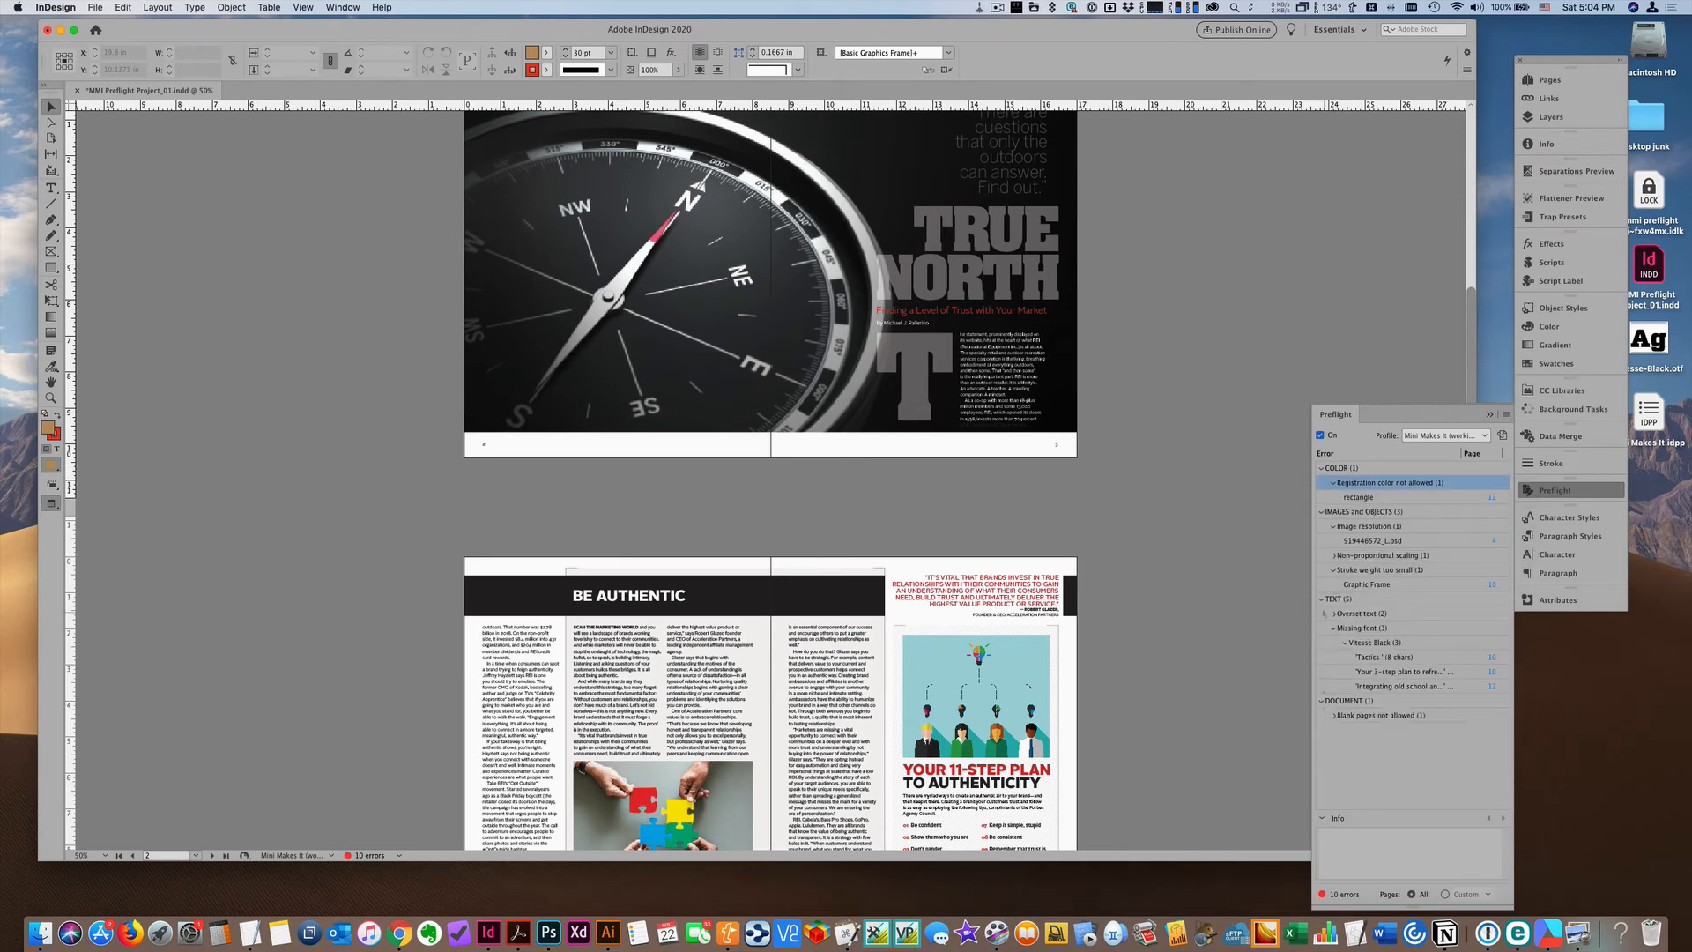
{"action": "left_click", "coordinate": [1322, 600]}
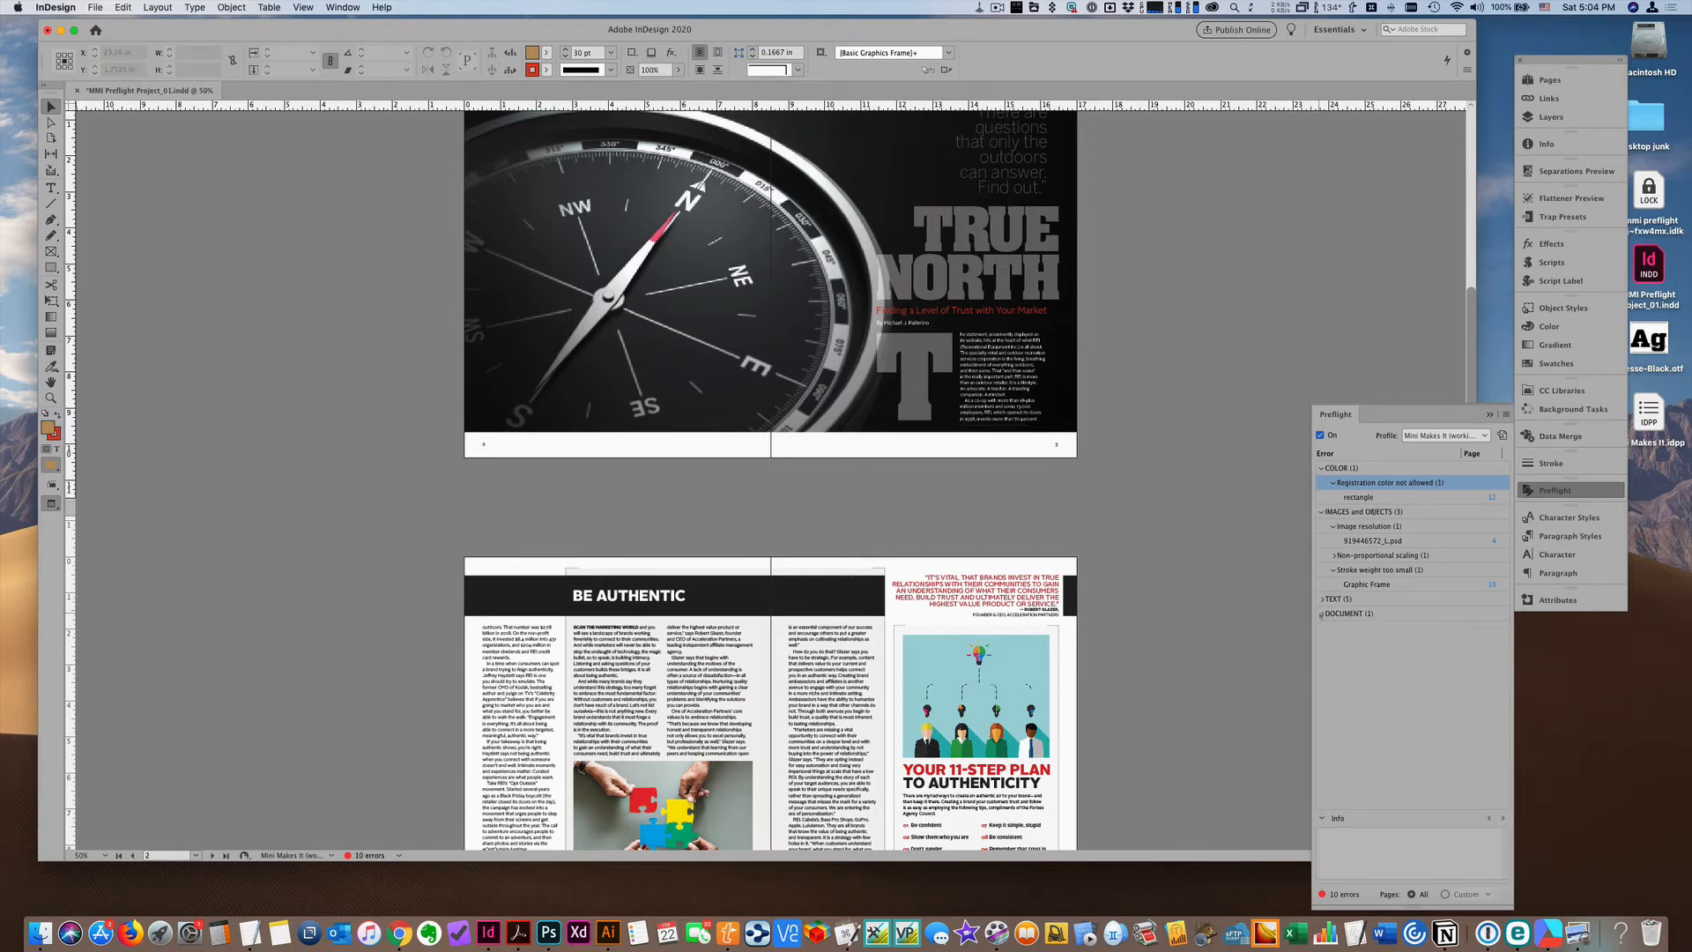
{"action": "left_click", "coordinate": [1320, 614]}
{"action": "left_click", "coordinate": [1321, 600]}
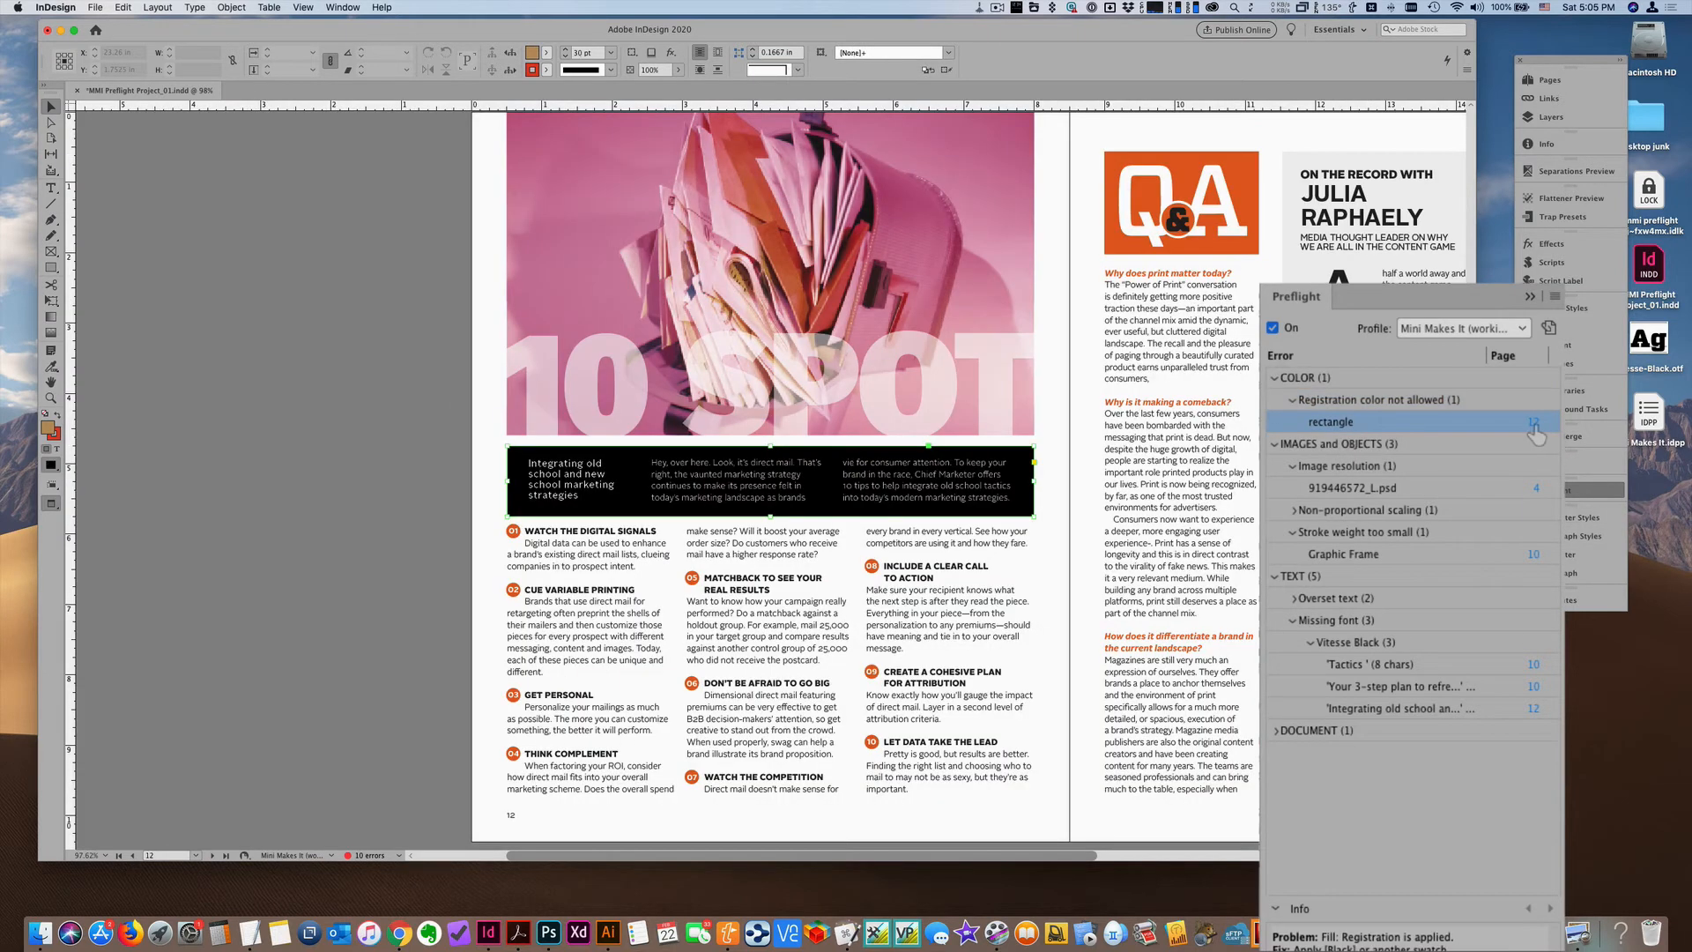
Step: Go to the rectangle flagged for Registration color on page 12, try the 100m 100y fill, and settle on the [Black] swatch
{"action": "left_click", "coordinate": [1535, 423]}
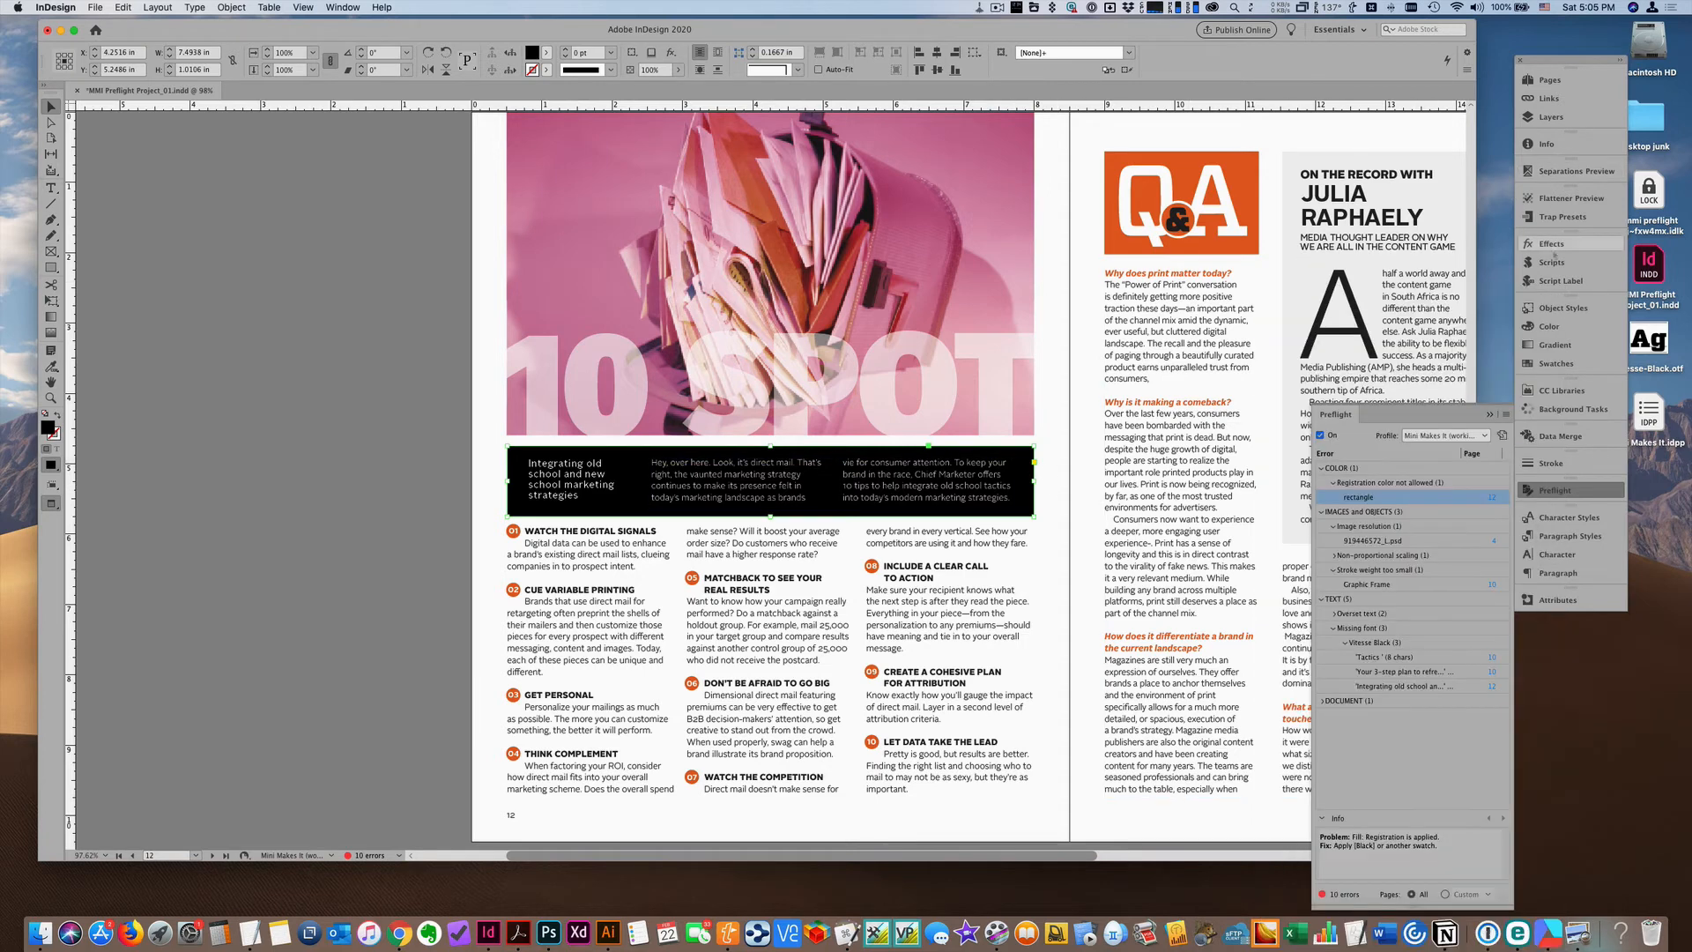
{"action": "left_click", "coordinate": [1554, 363]}
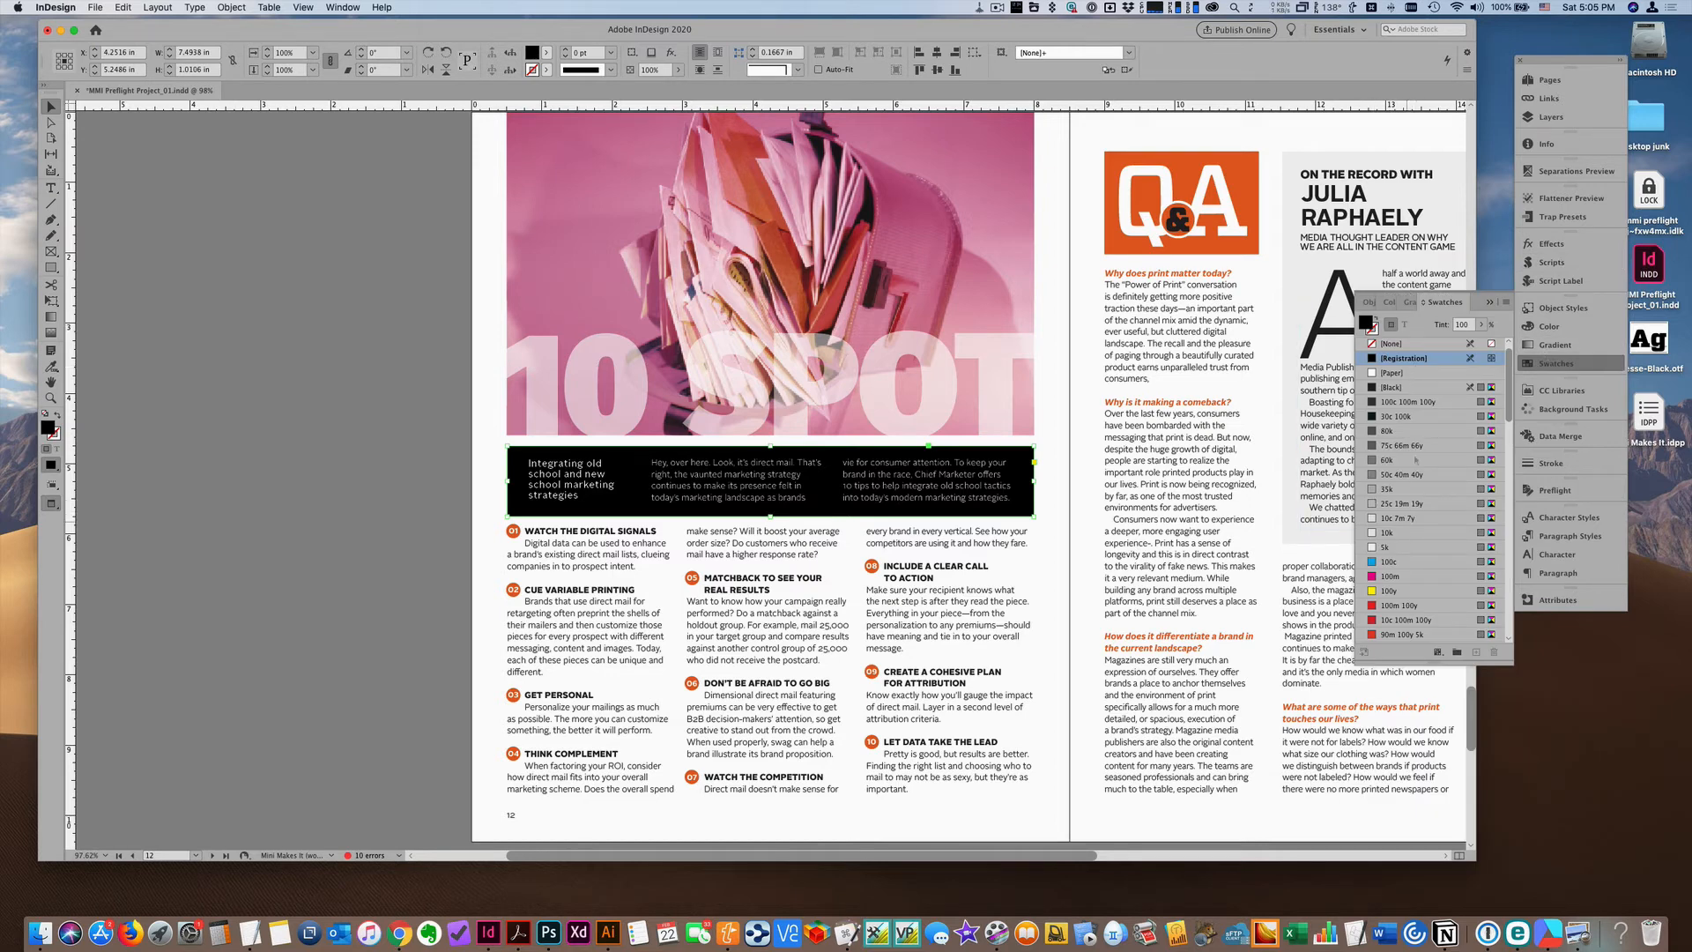
{"action": "left_click", "coordinate": [1394, 388]}
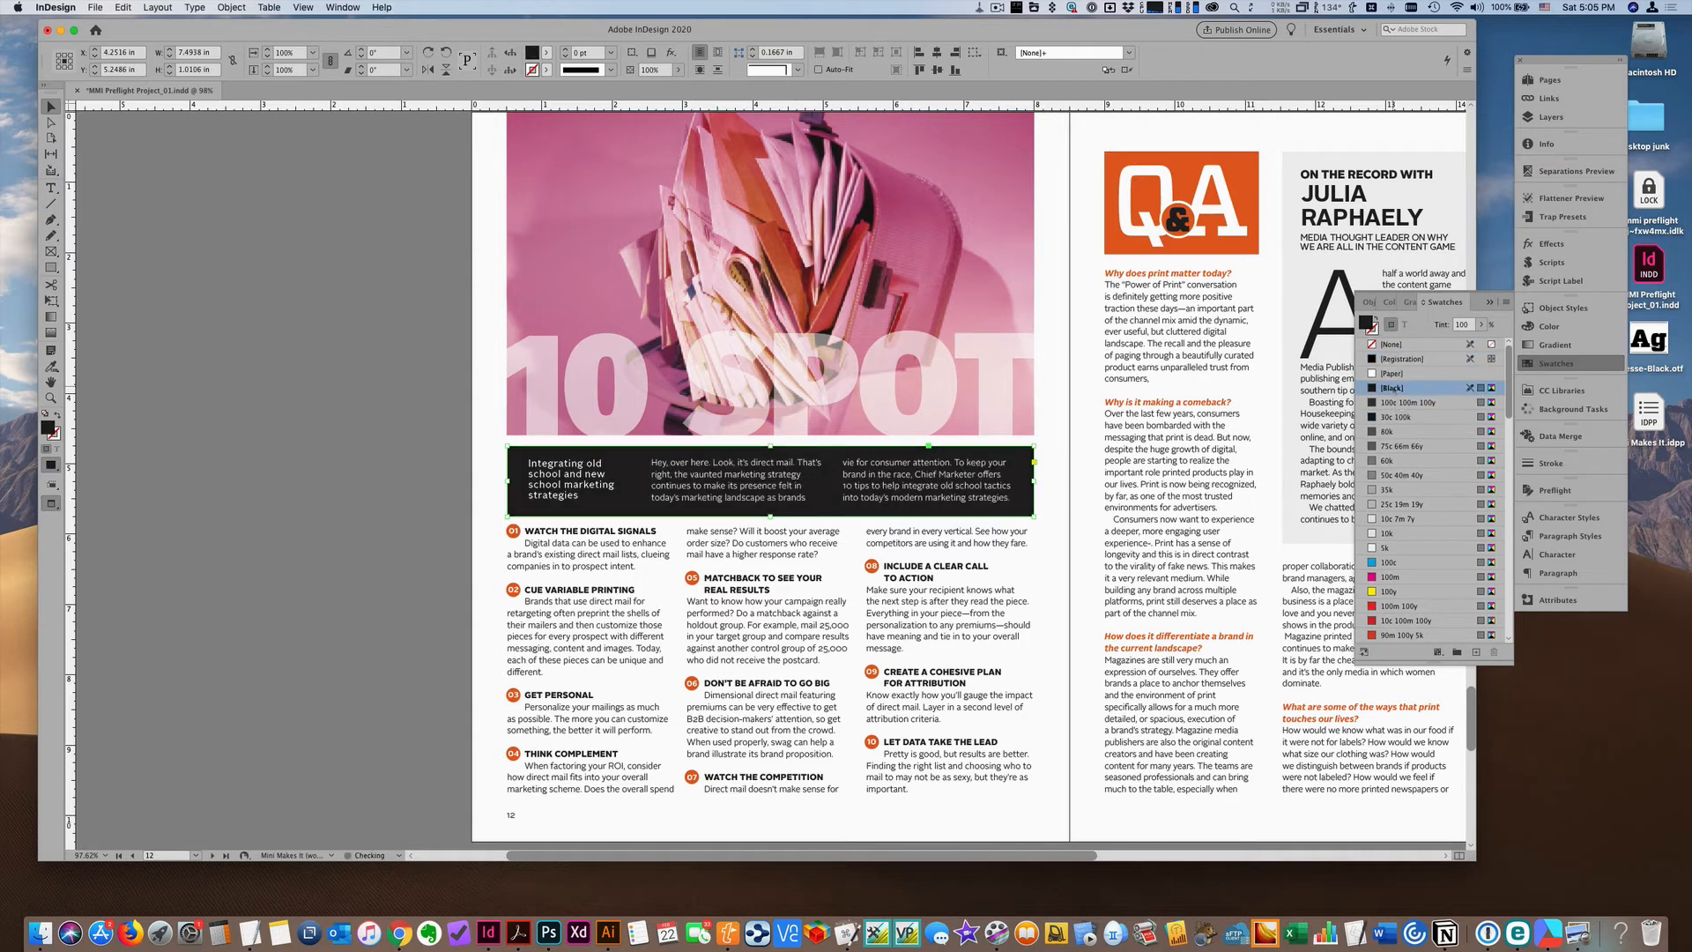
{"action": "left_click", "coordinate": [1394, 606]}
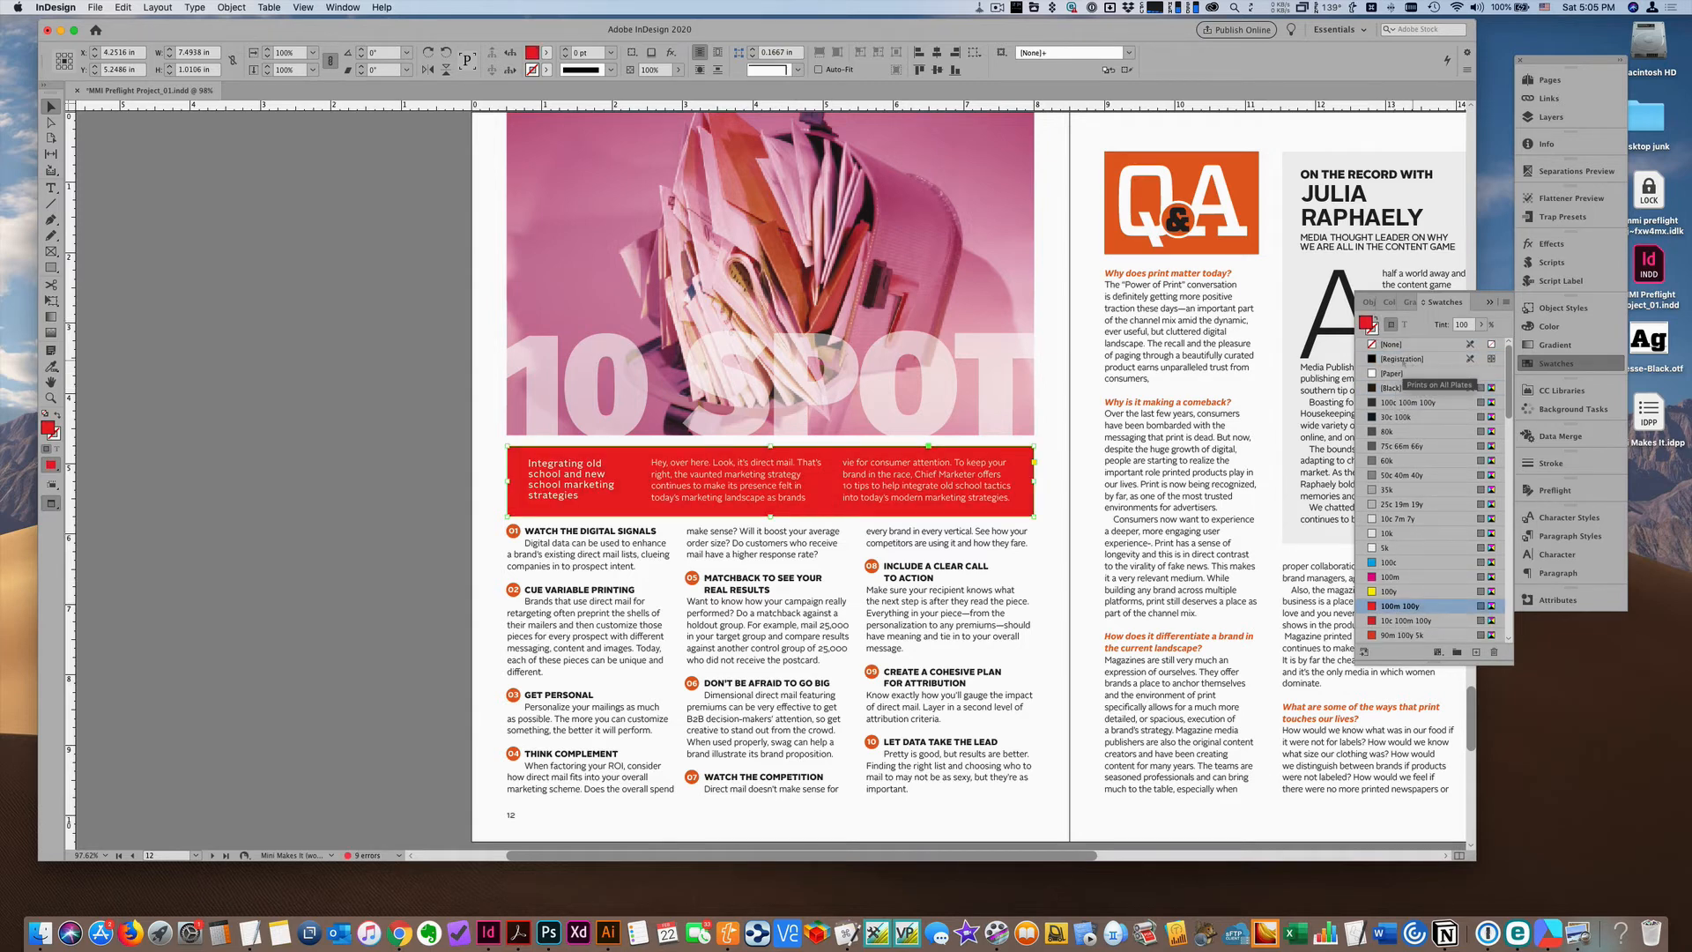
{"action": "left_click", "coordinate": [1397, 388]}
{"action": "scroll", "coordinate": [1445, 397], "scroll_direction": "down", "scroll_amount": 5}
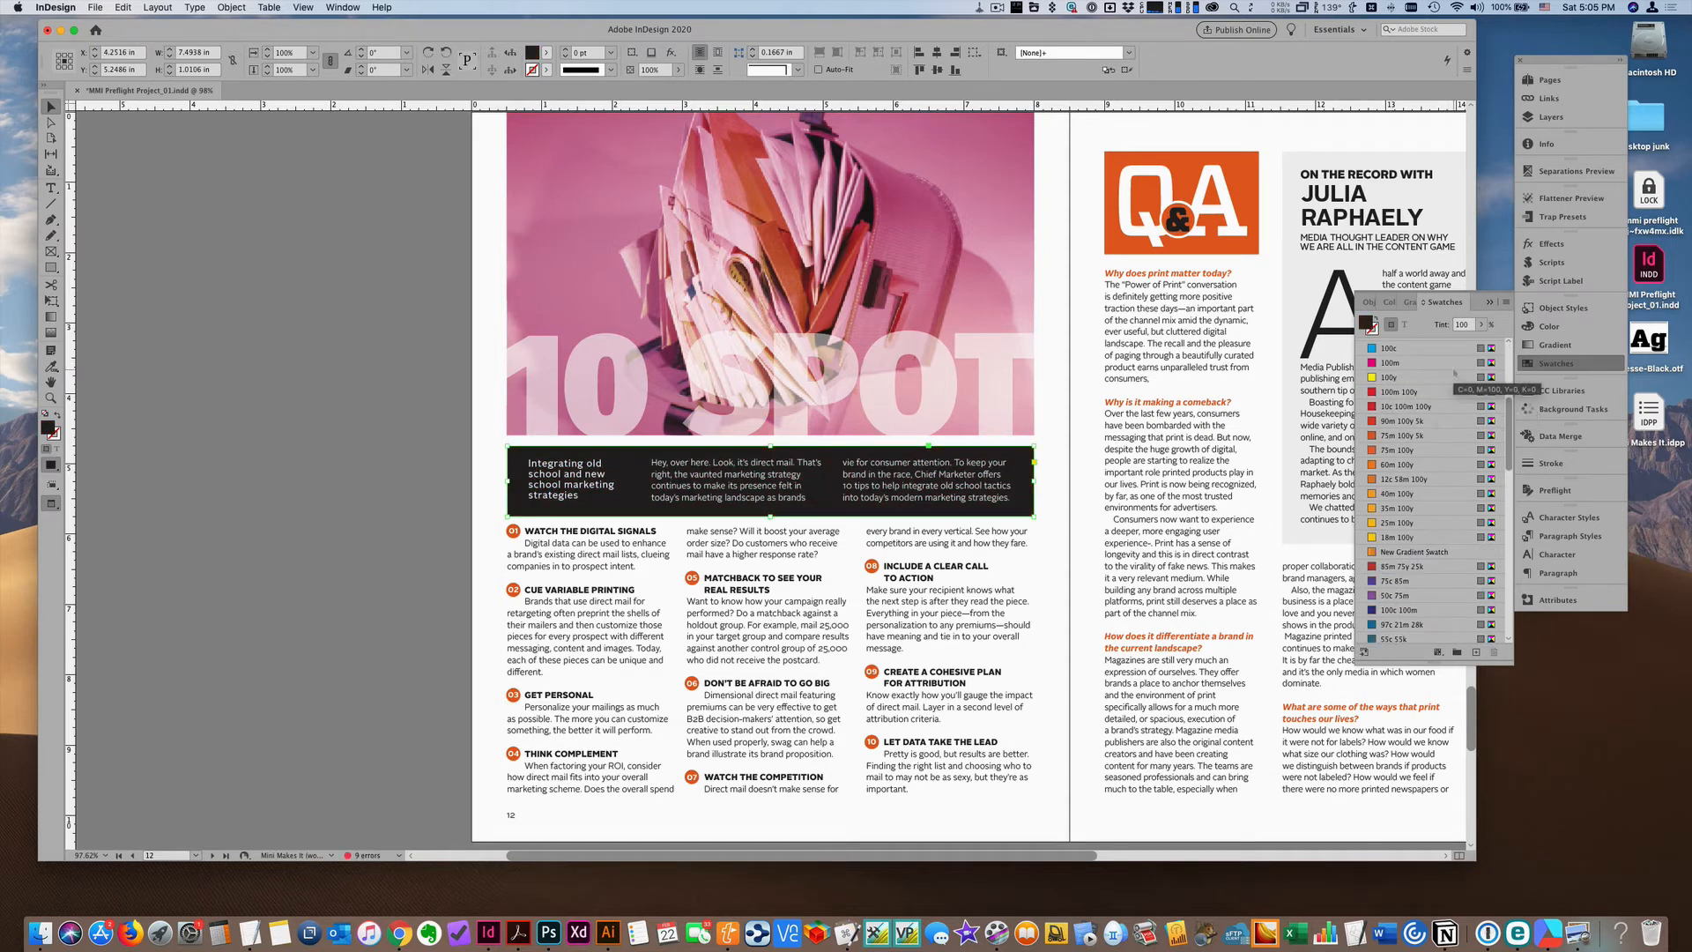
{"action": "left_click", "coordinate": [1490, 302]}
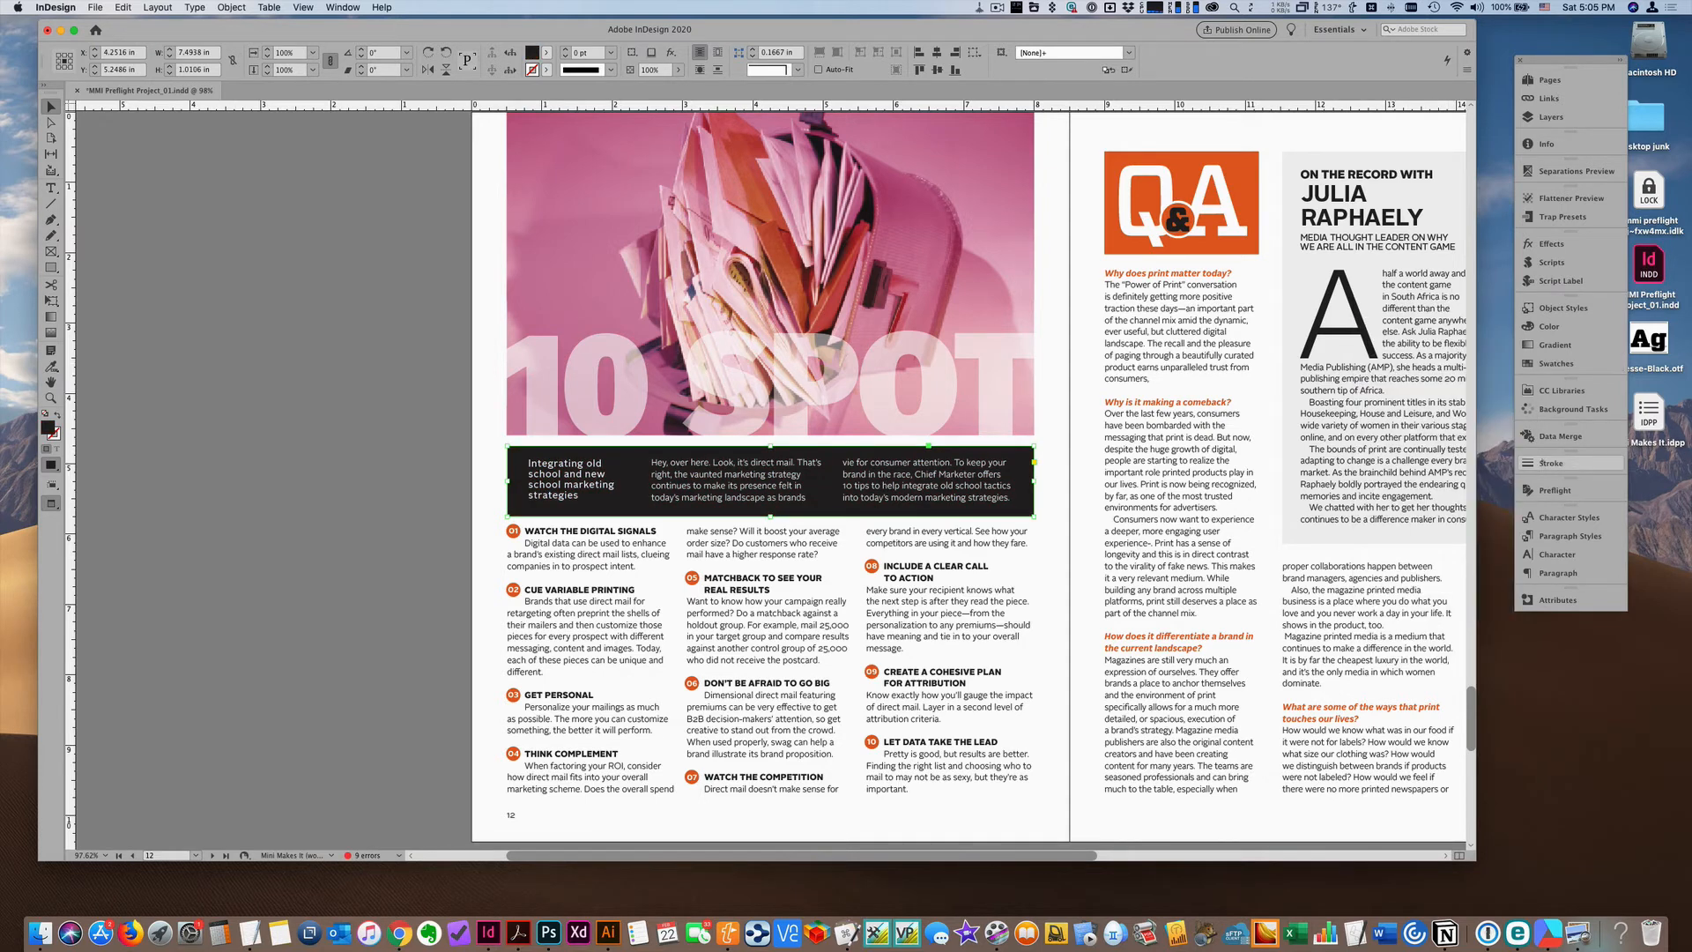
Step: Return to the Preflight errors and go to the page 4 image 919446572_L.psd flagged for image resolution
{"action": "left_click", "coordinate": [1556, 490]}
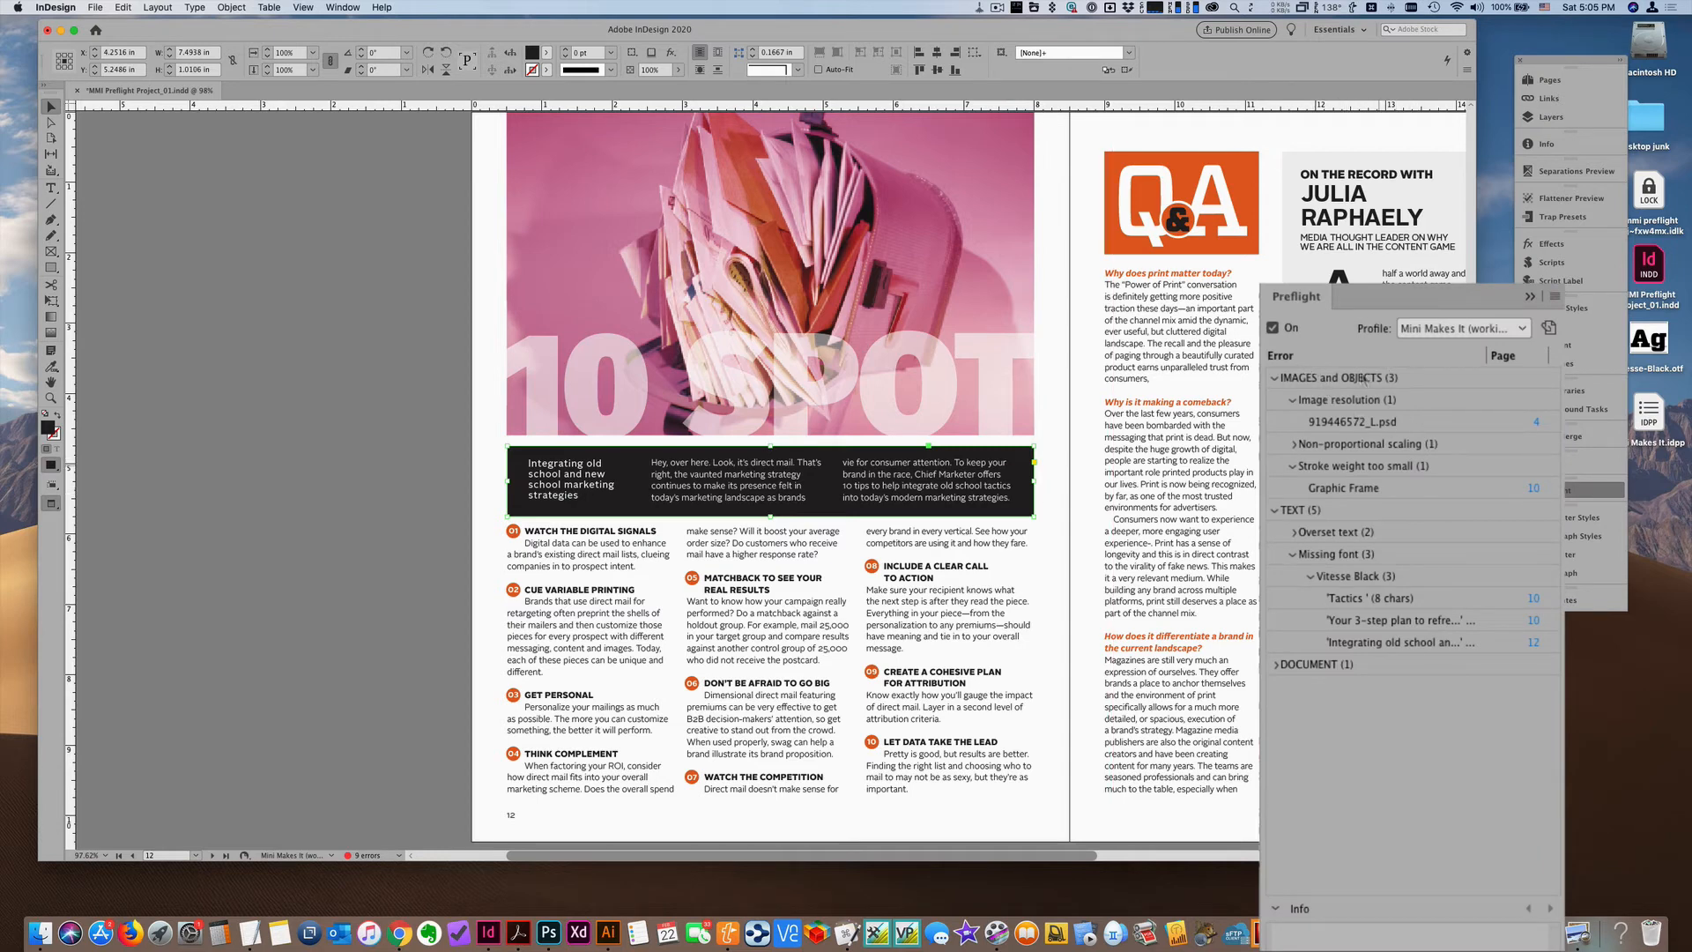
{"action": "left_click", "coordinate": [1348, 400]}
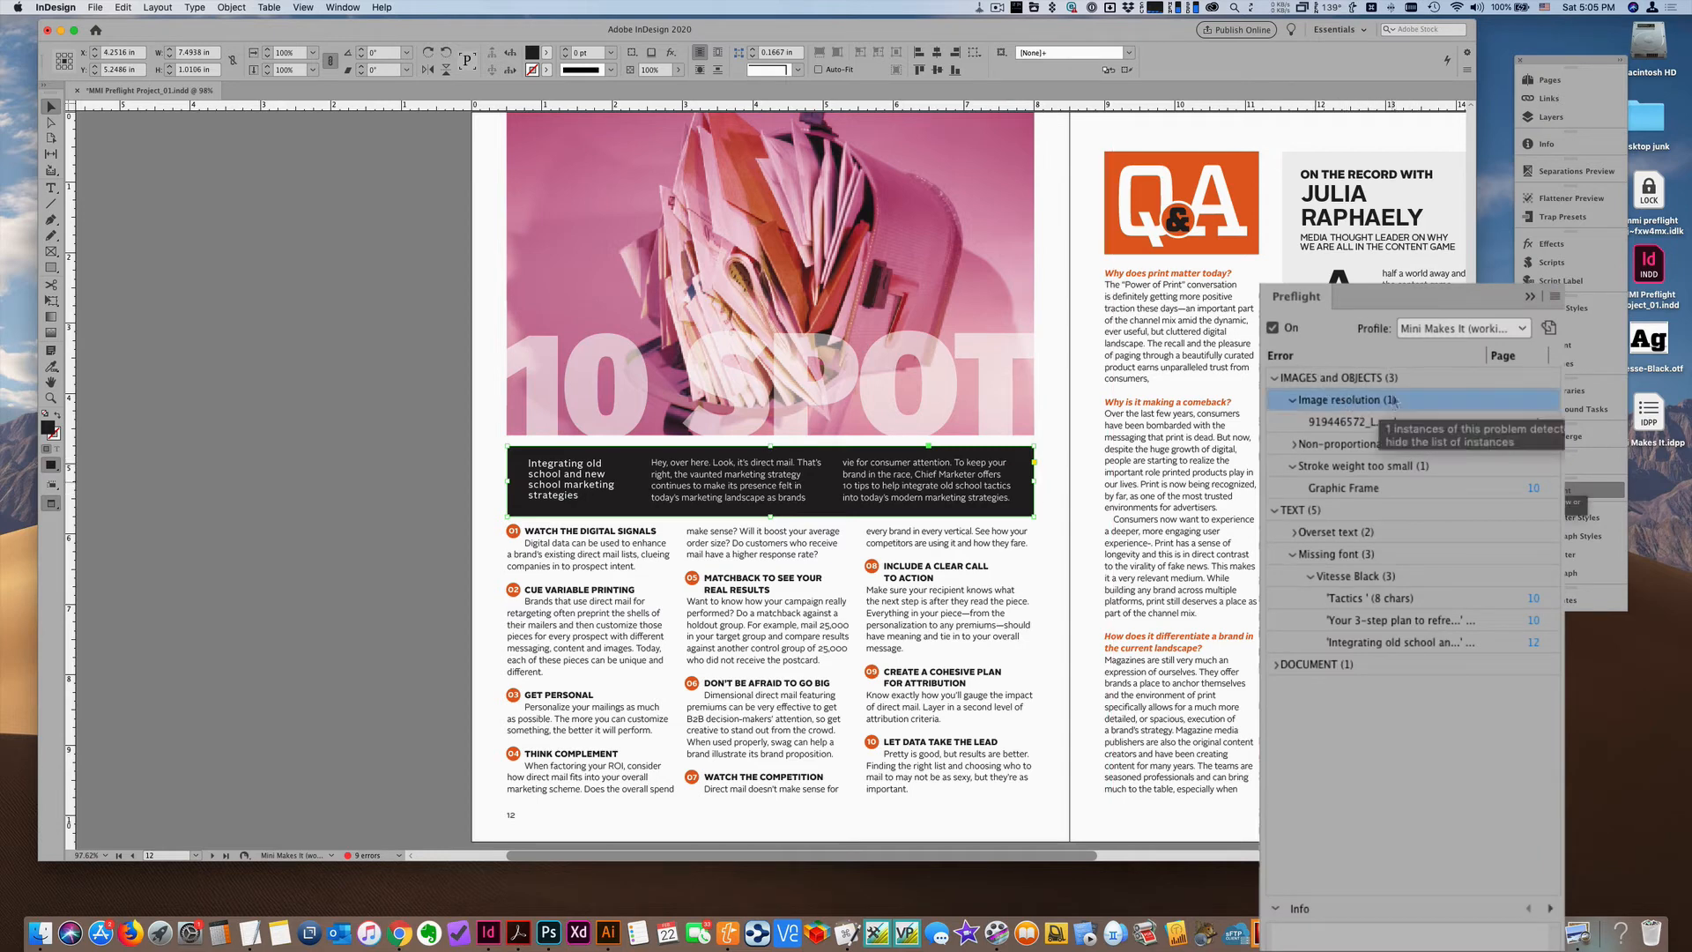
{"action": "left_click", "coordinate": [1339, 424]}
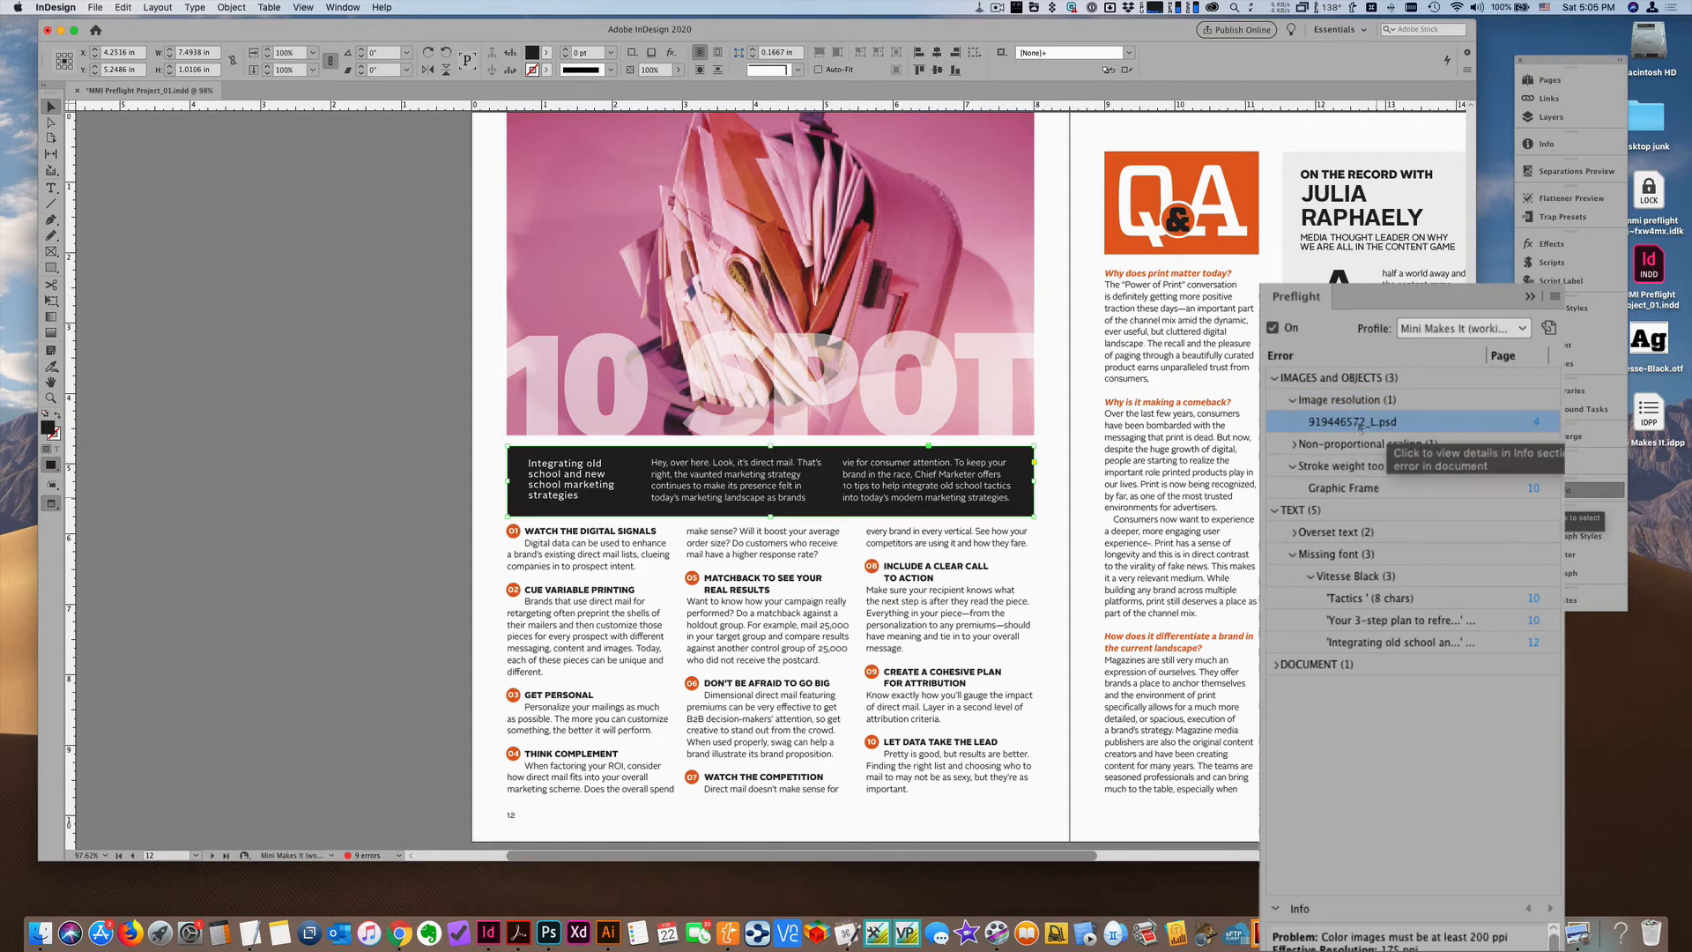
{"action": "left_click", "coordinate": [1539, 424]}
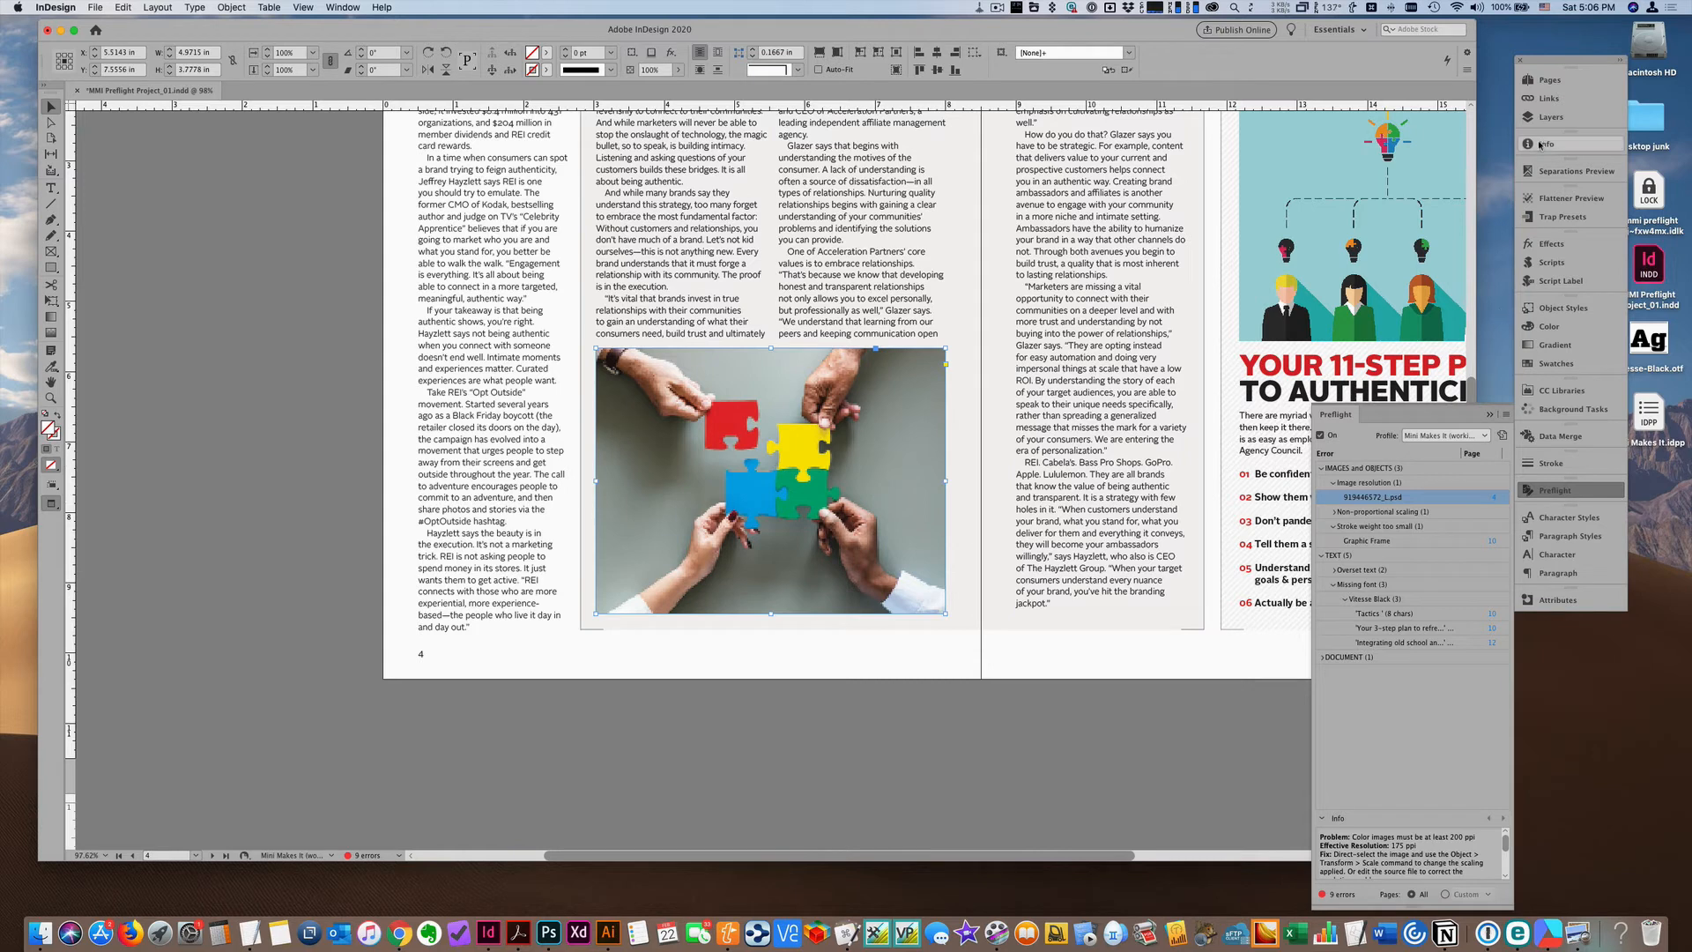
Step: Compare the actual and effective PPI of the page 4 and page 1 instances of 919446572_L.psd in their link information
{"action": "left_click", "coordinate": [1549, 99]}
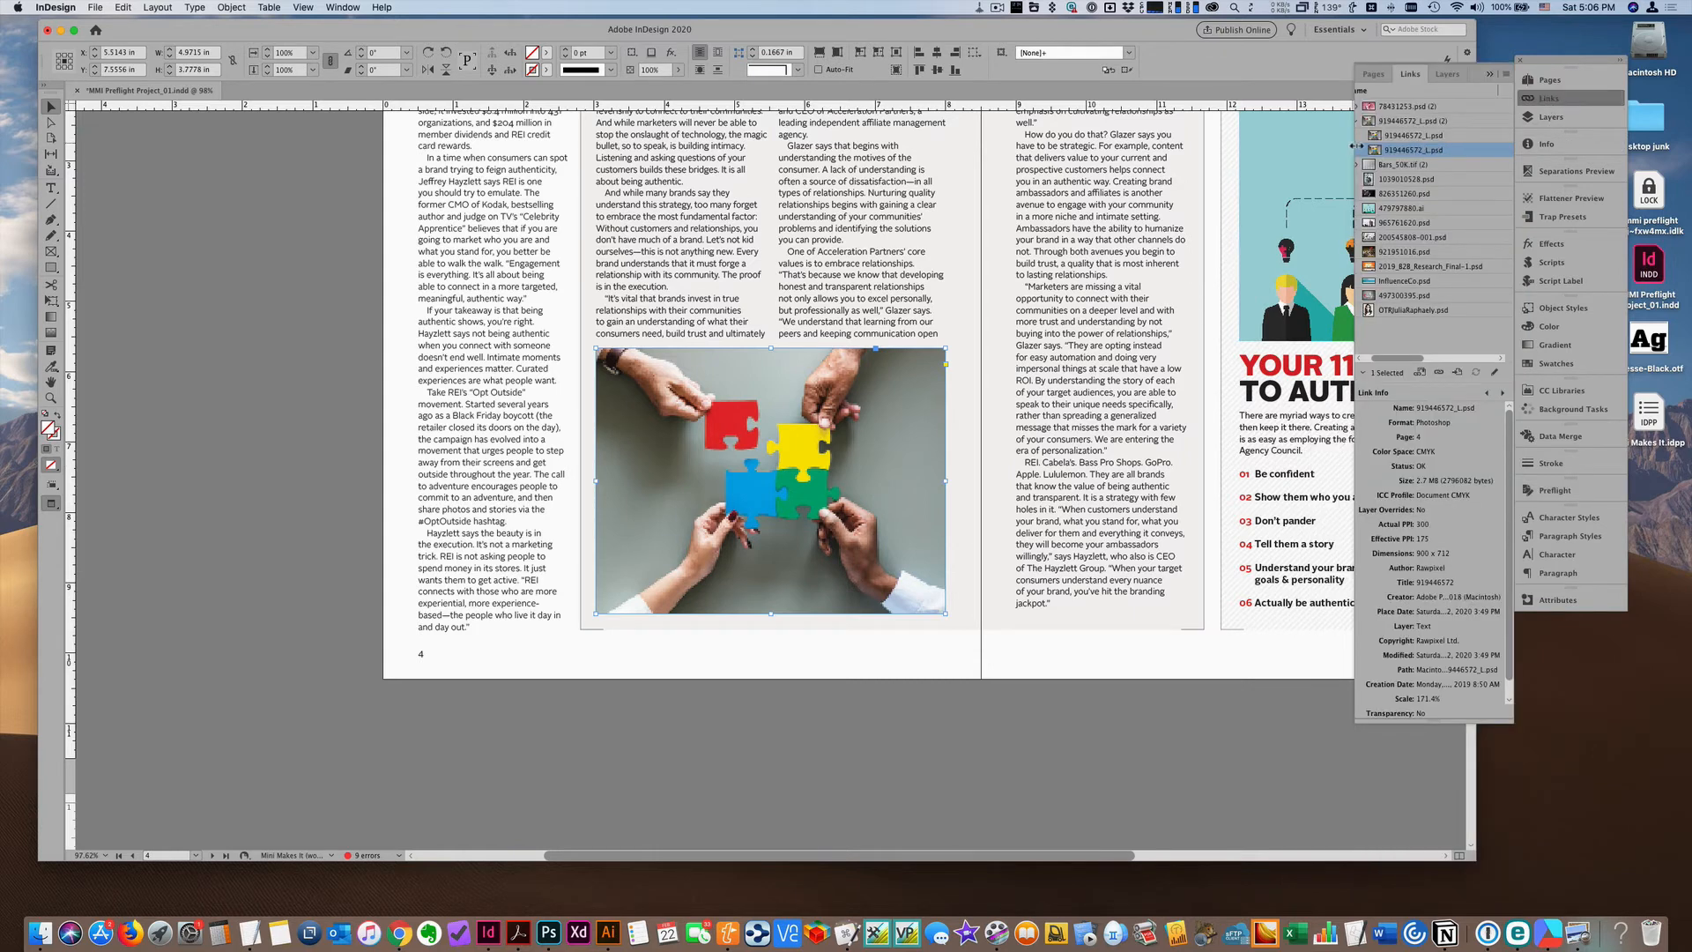
{"action": "left_click_drag", "start_coordinate": [1355, 145], "coordinate": [1126, 146]}
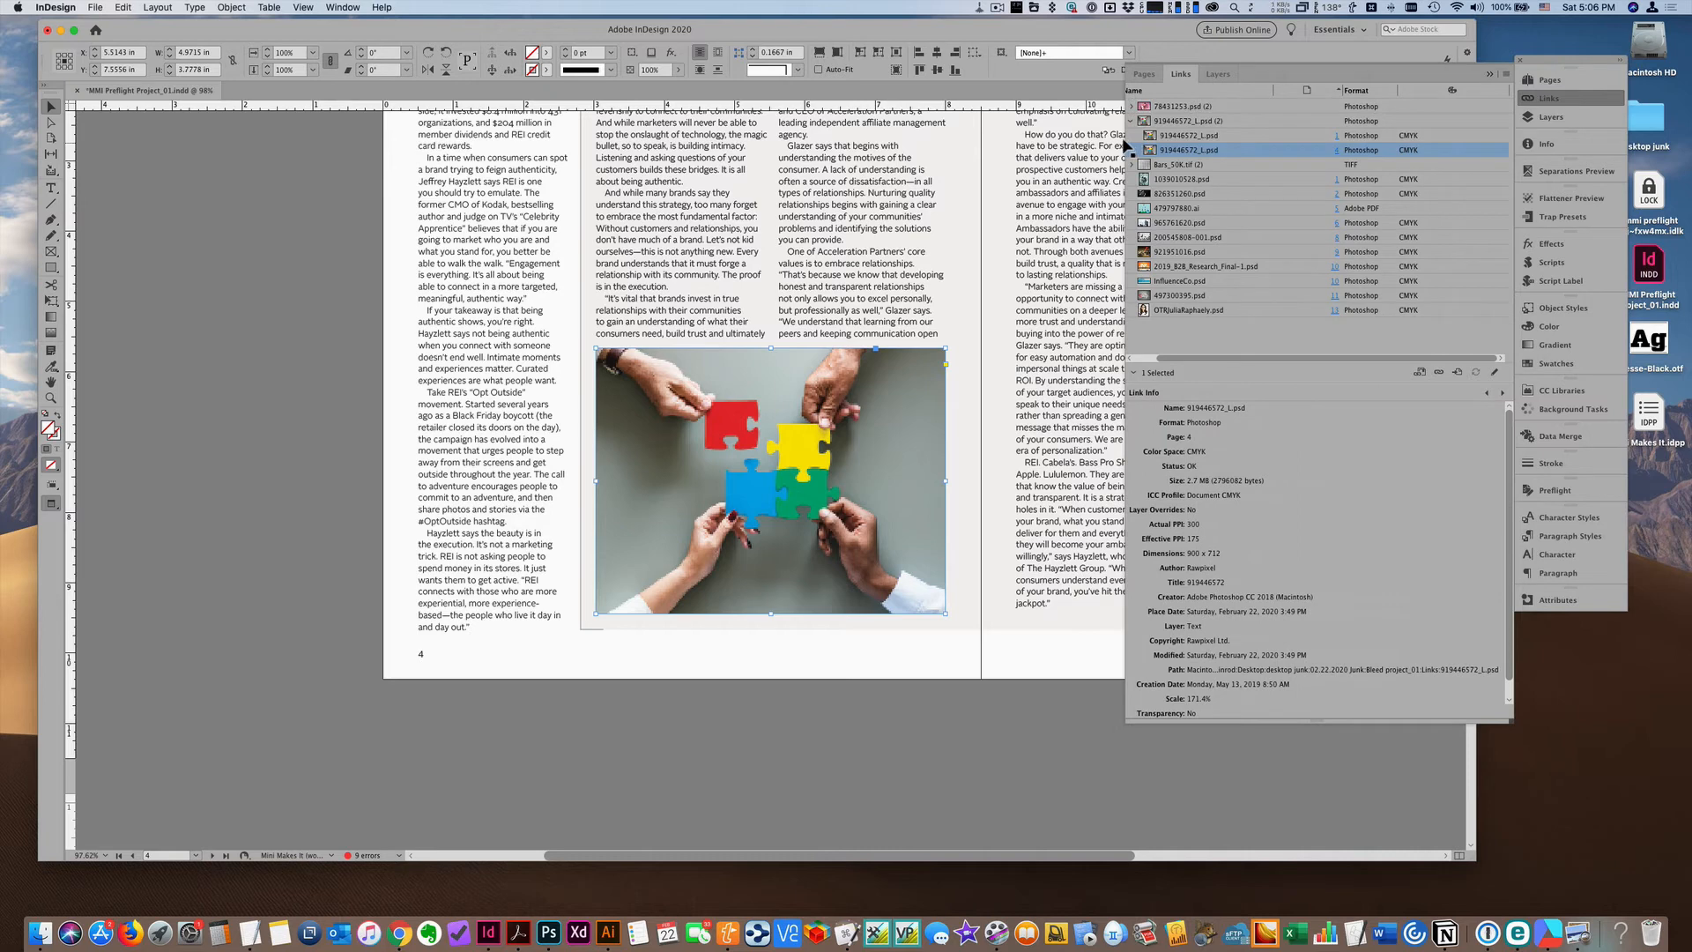
{"action": "left_click", "coordinate": [1335, 139]}
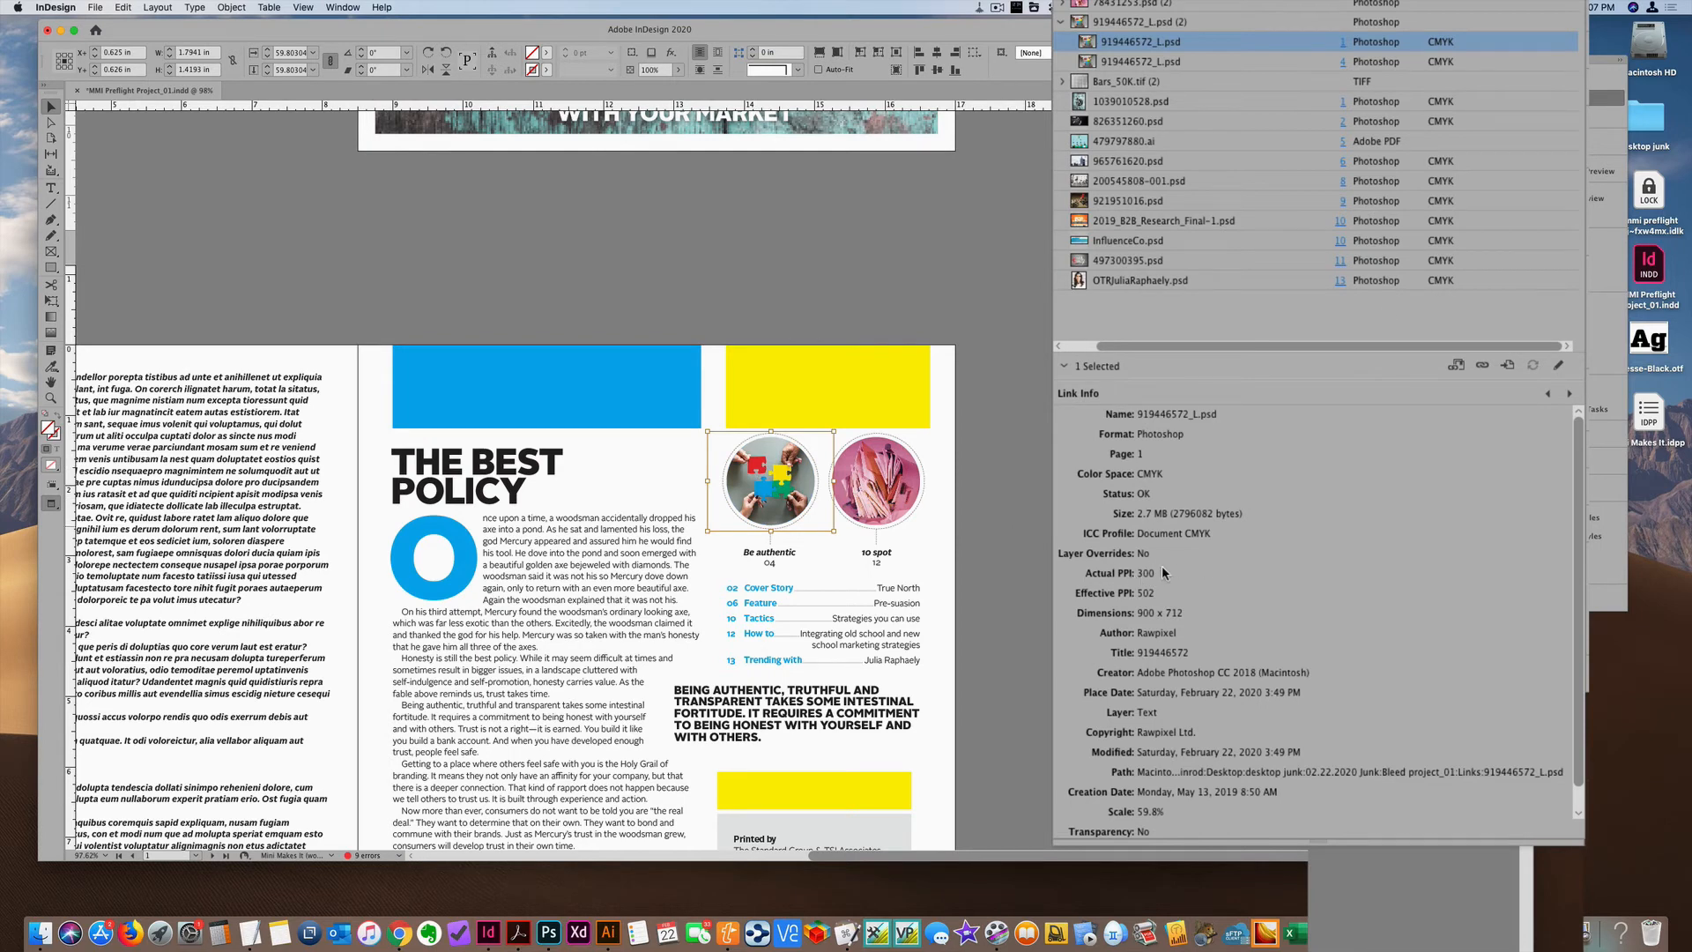
{"action": "left_click", "coordinate": [1490, 76]}
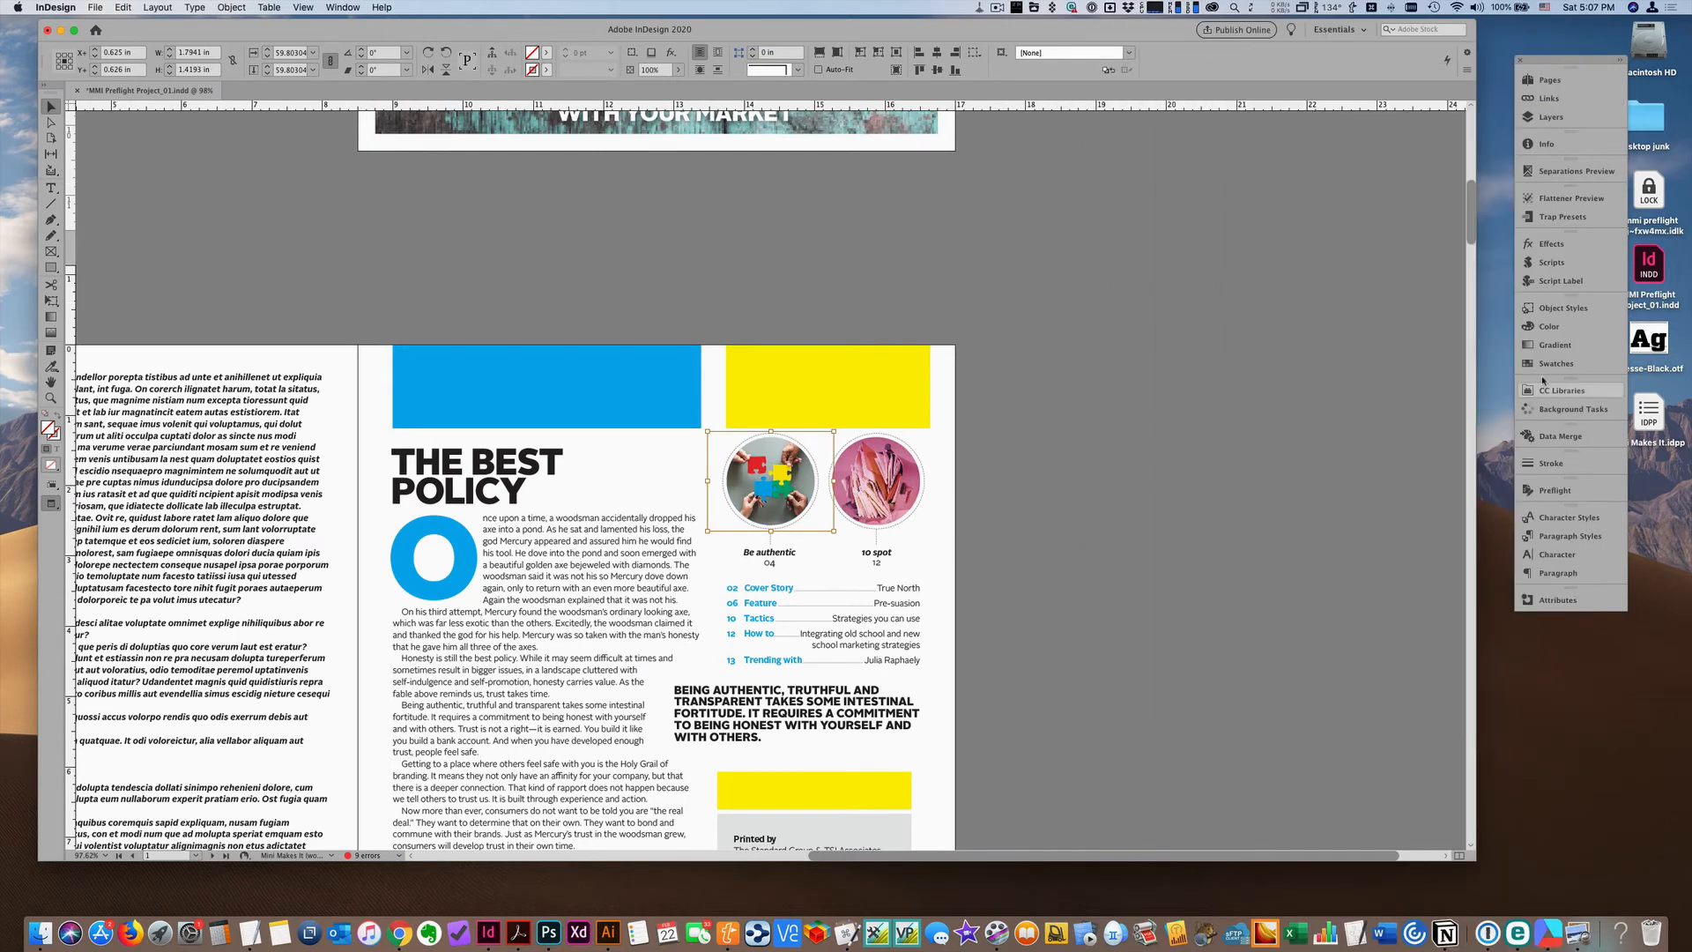
Step: Collapse the Image resolution error in Preflight and view the details of the non-proportional scaling error for 826351260.psd
{"action": "left_click", "coordinate": [1555, 490]}
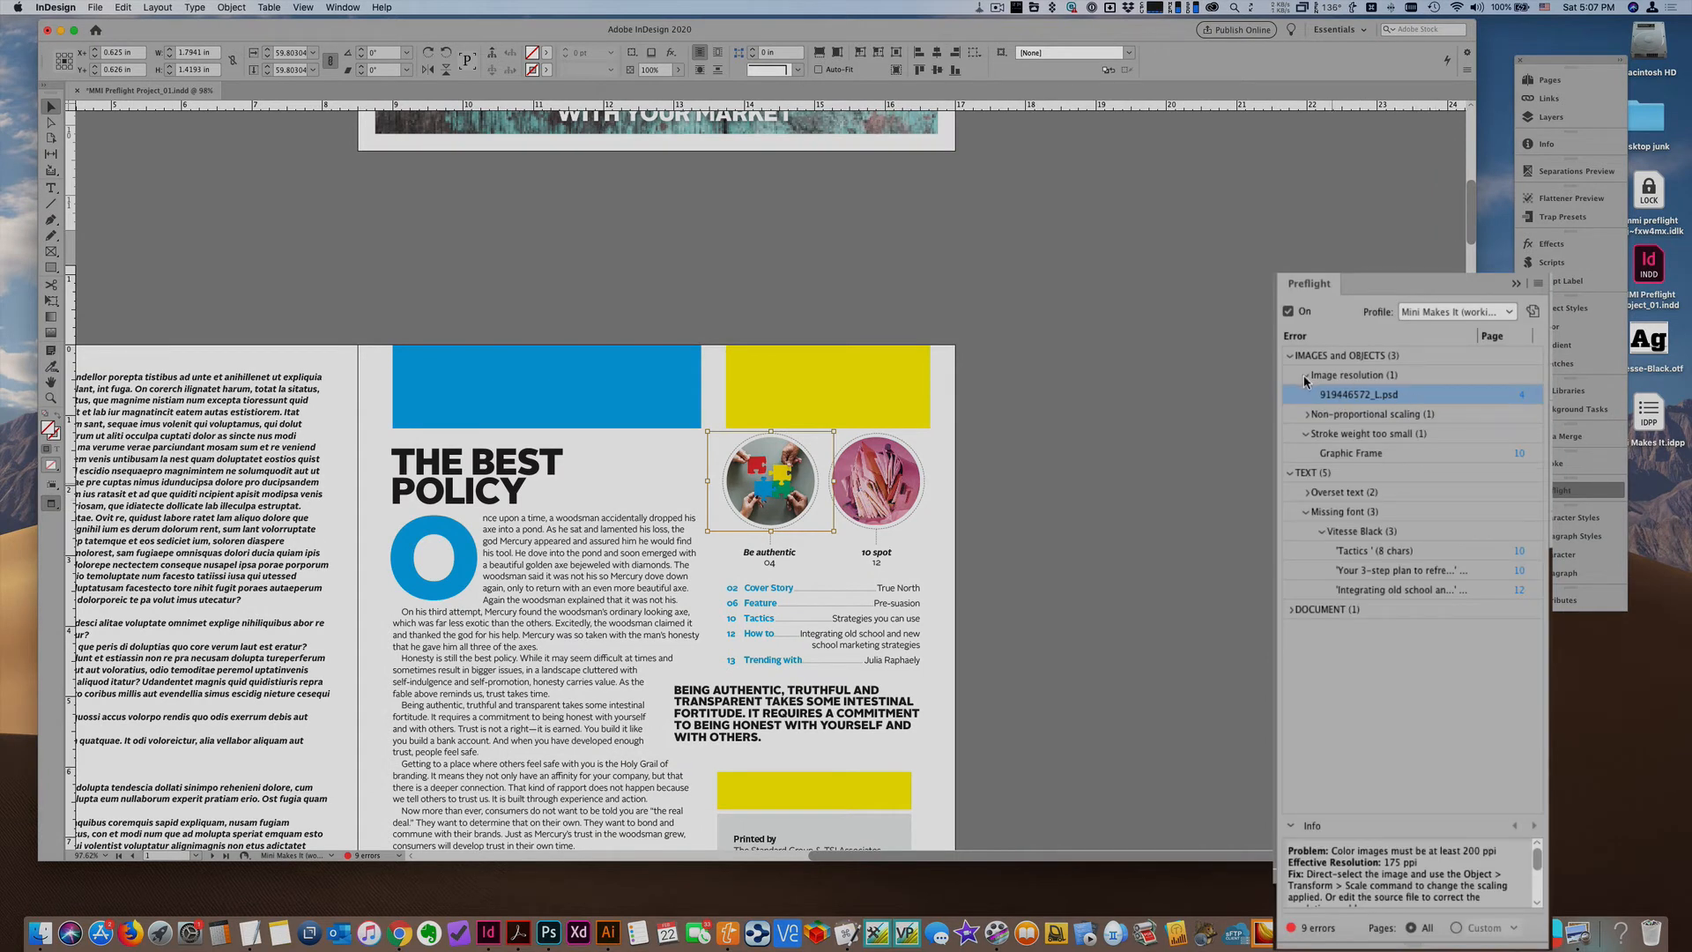
{"action": "left_click", "coordinate": [1306, 378]}
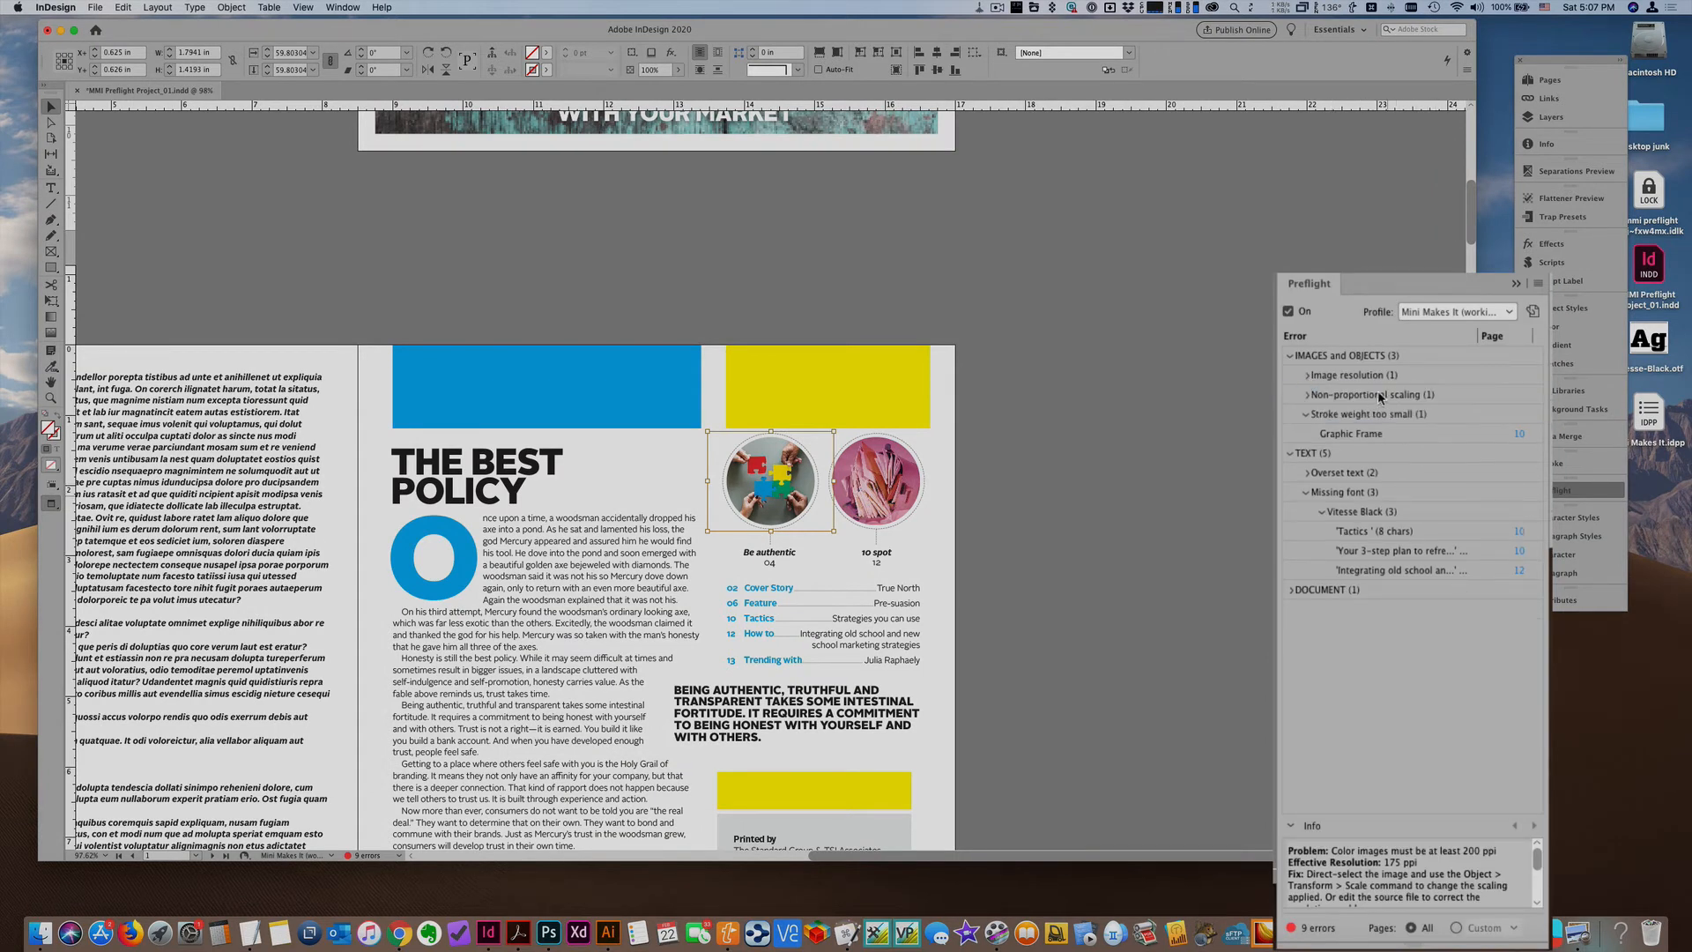
{"action": "left_click", "coordinate": [1380, 397]}
{"action": "left_click", "coordinate": [1308, 395]}
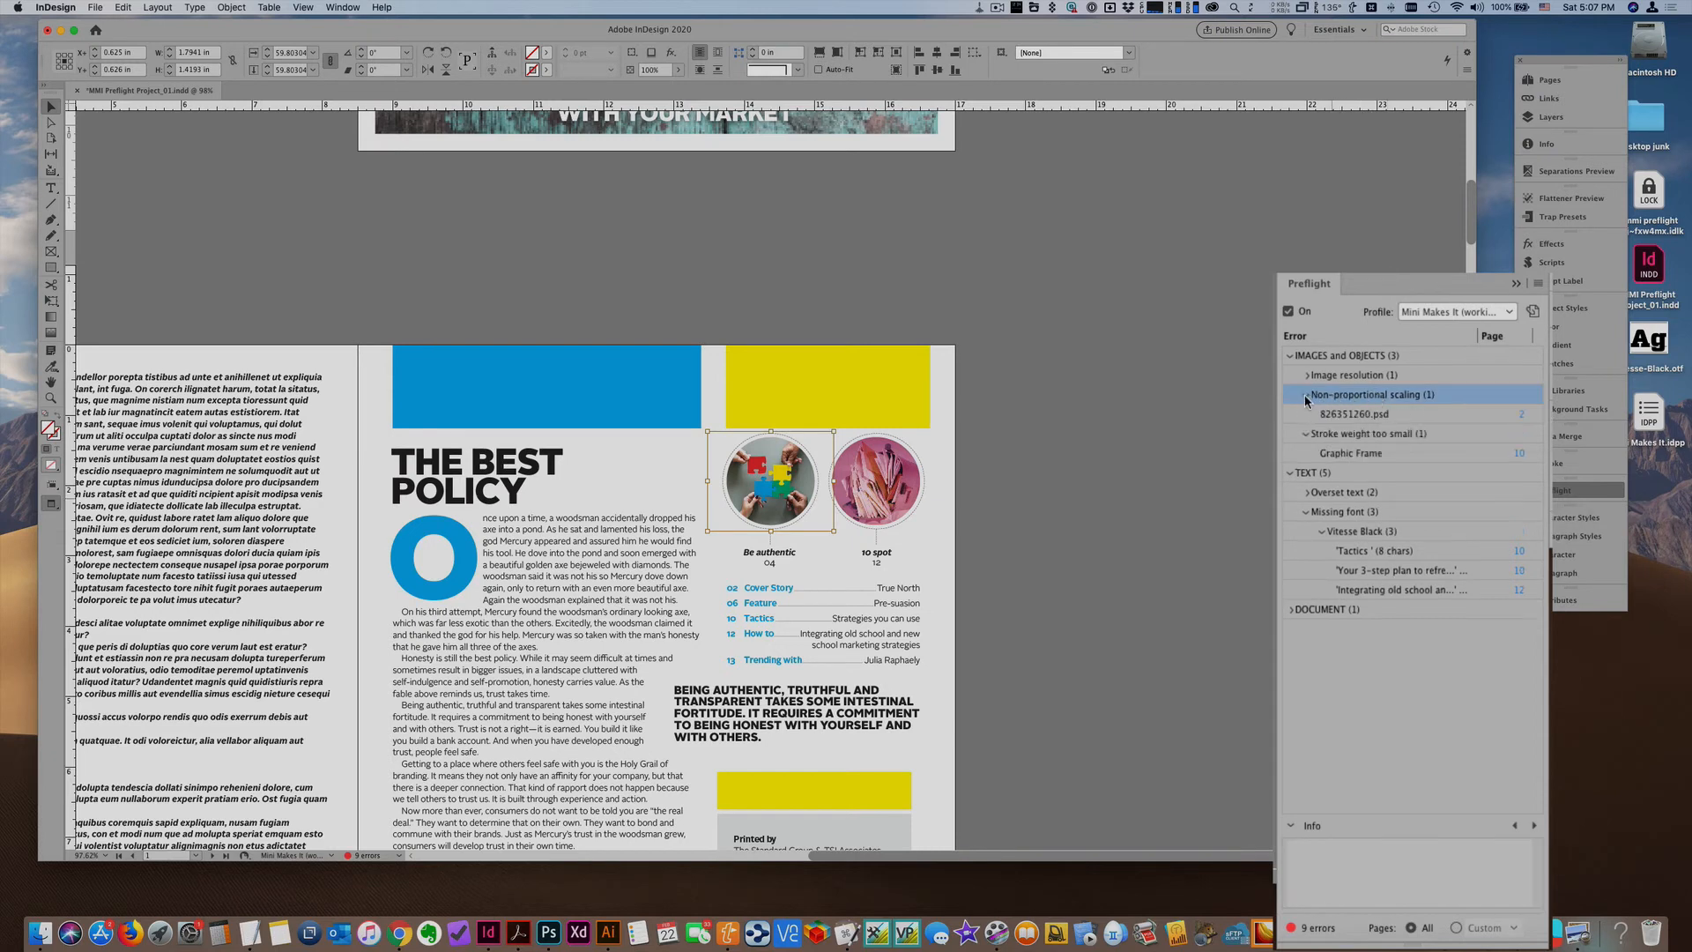
{"action": "left_click", "coordinate": [1366, 414]}
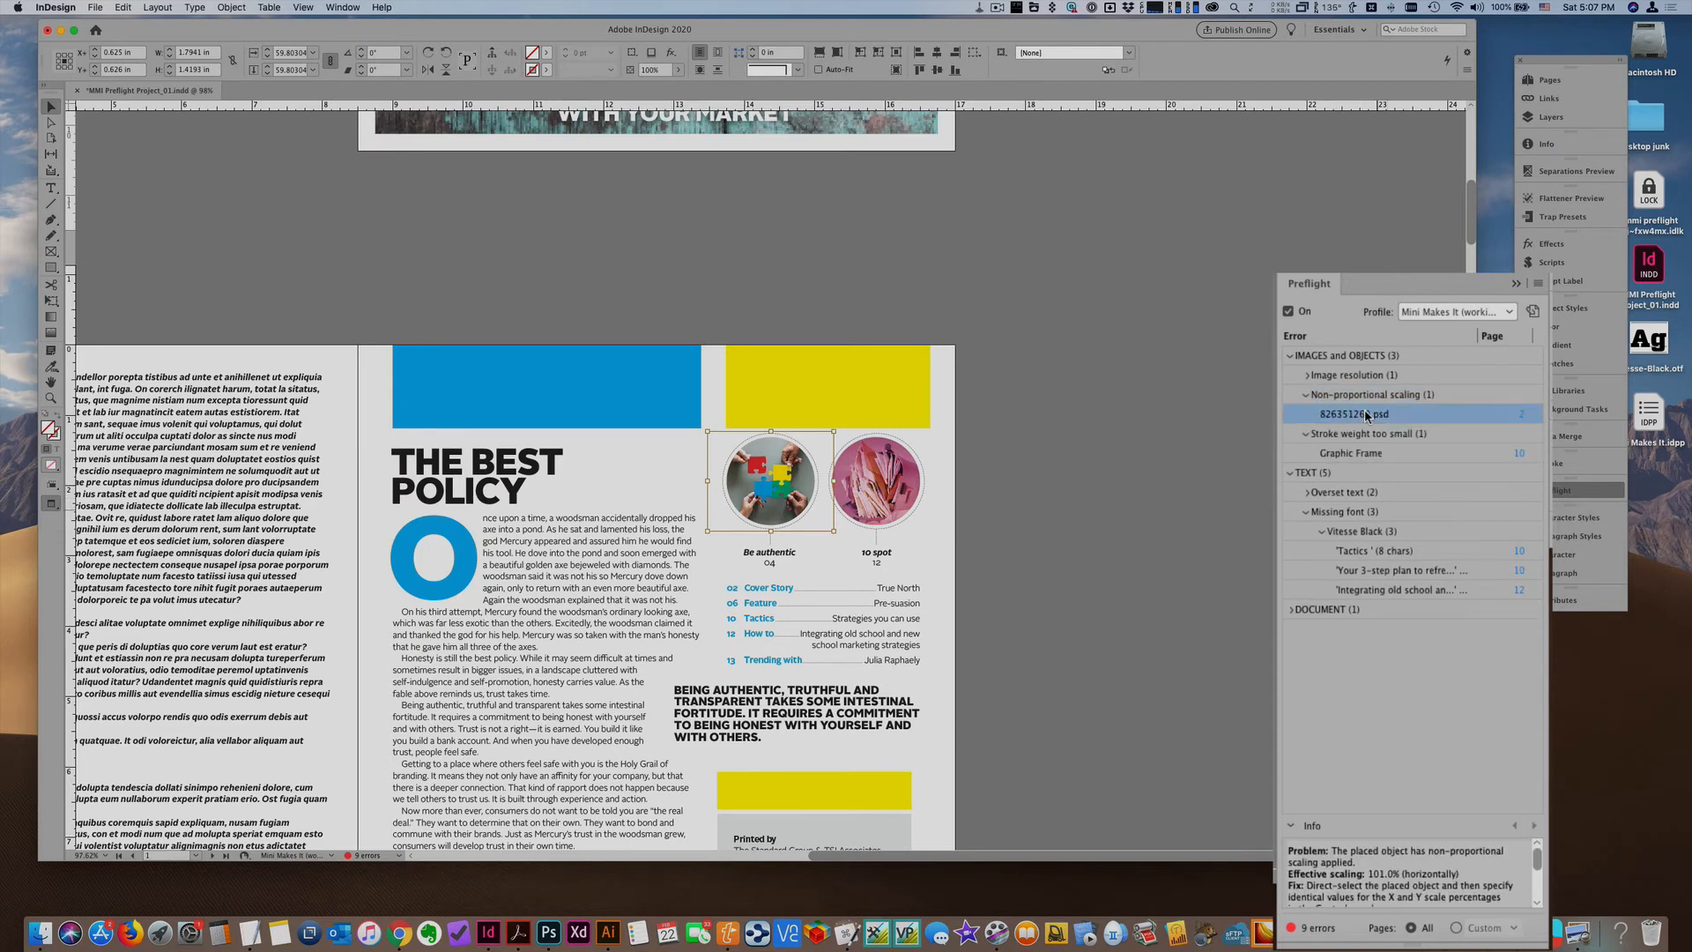
Step: Go to the page 2 image 826351260.psd flagged for non-proportional scaling, and collapse that error in Preflight
{"action": "left_click", "coordinate": [1522, 416]}
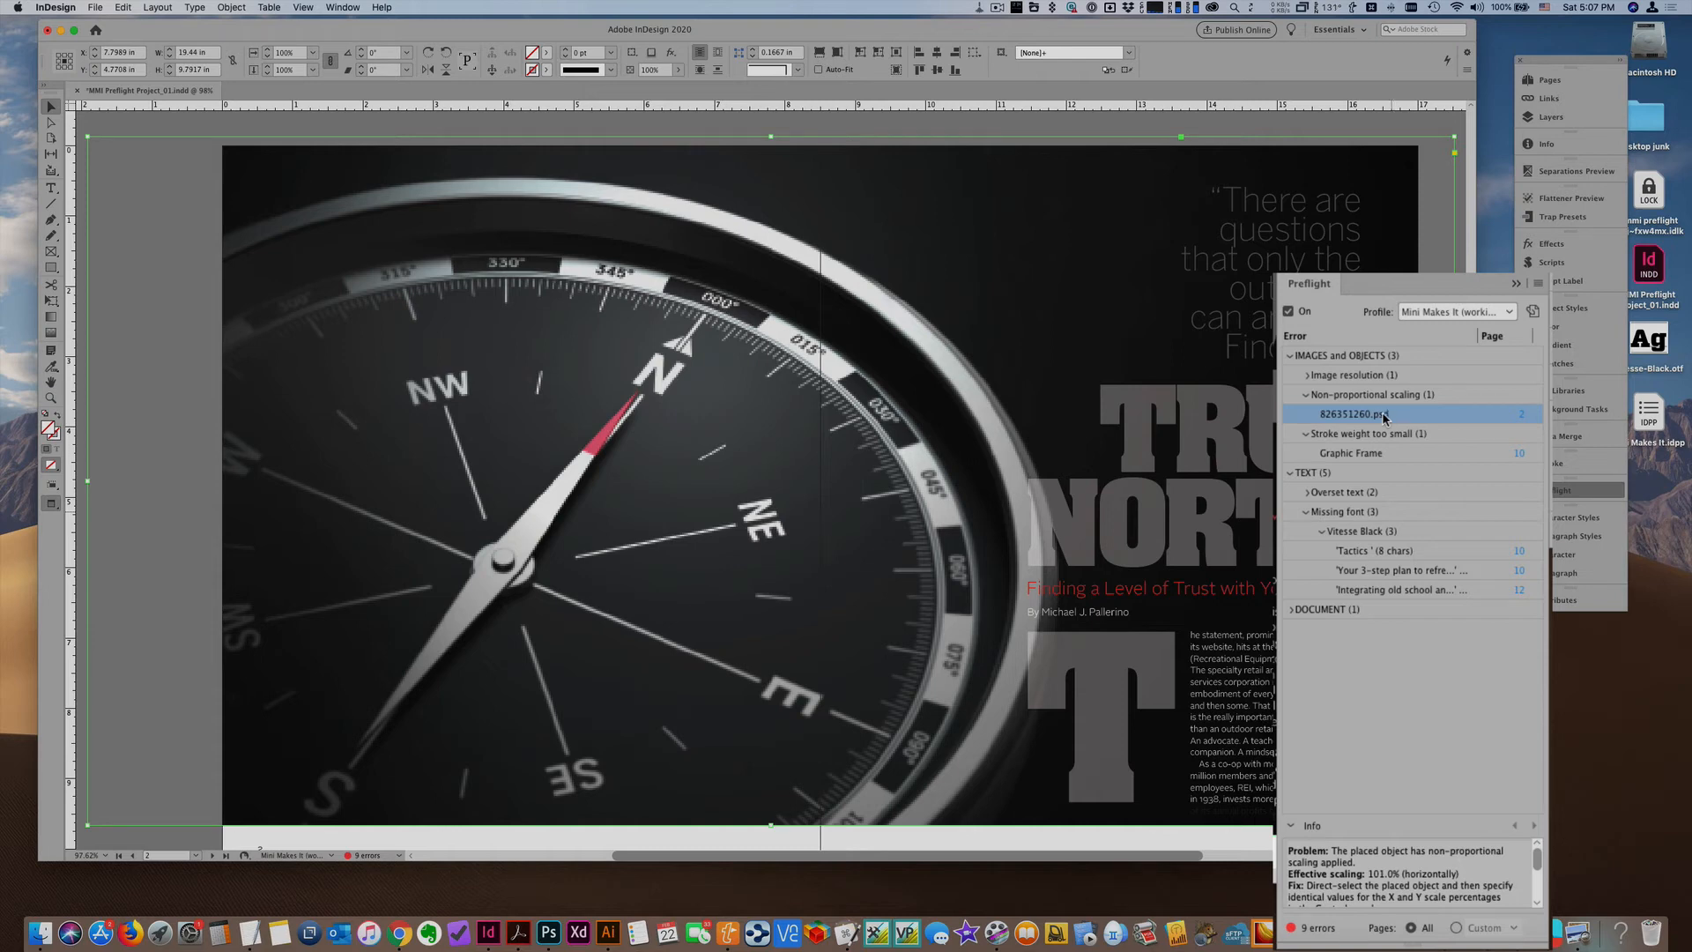
{"action": "left_click", "coordinate": [1306, 395]}
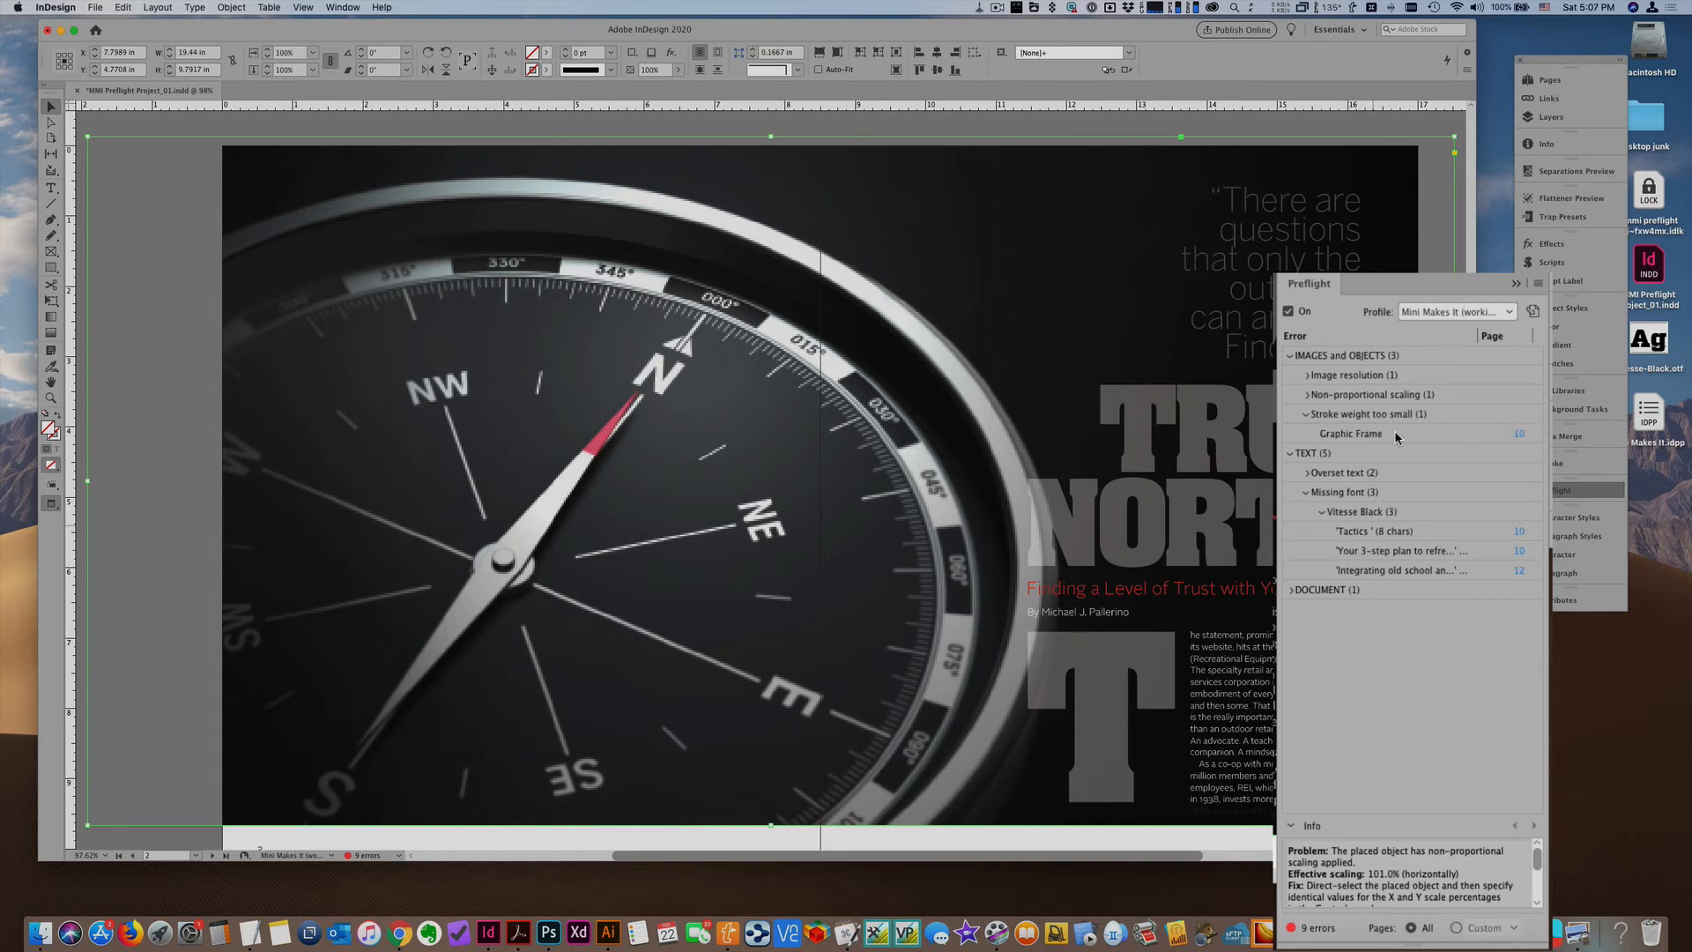
Step: Go to the page 10 graphic frame flagged for too small a stroke weight and inspect its outline close up
{"action": "left_click", "coordinate": [1521, 436]}
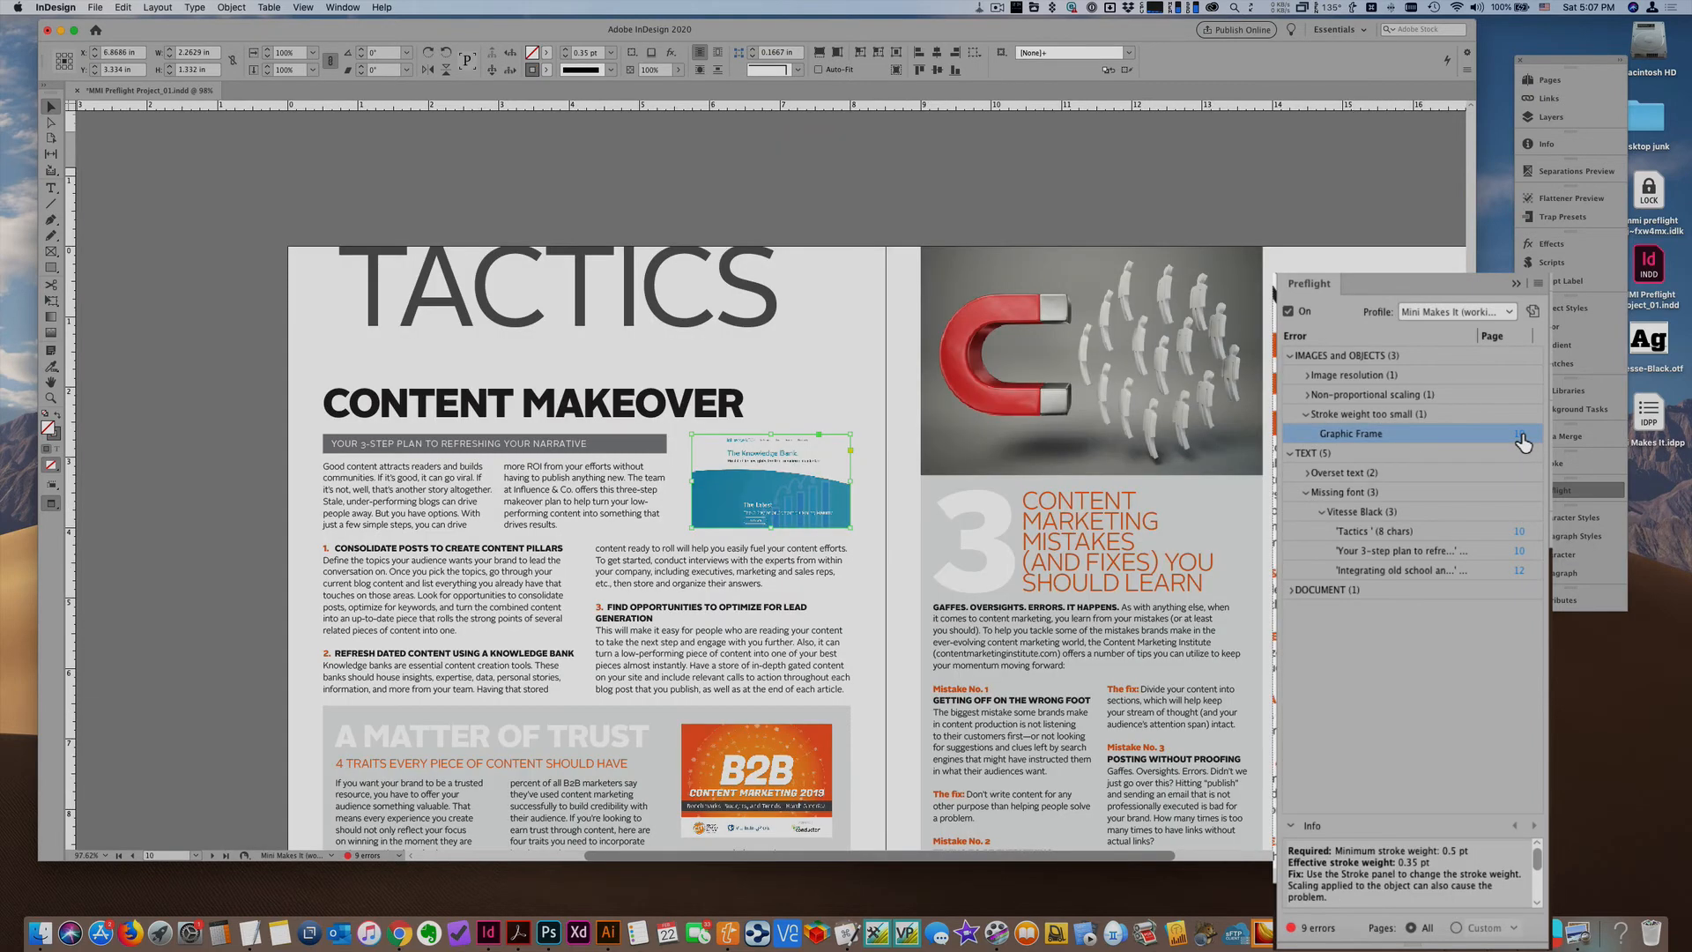
{"action": "left_click", "coordinate": [843, 411]}
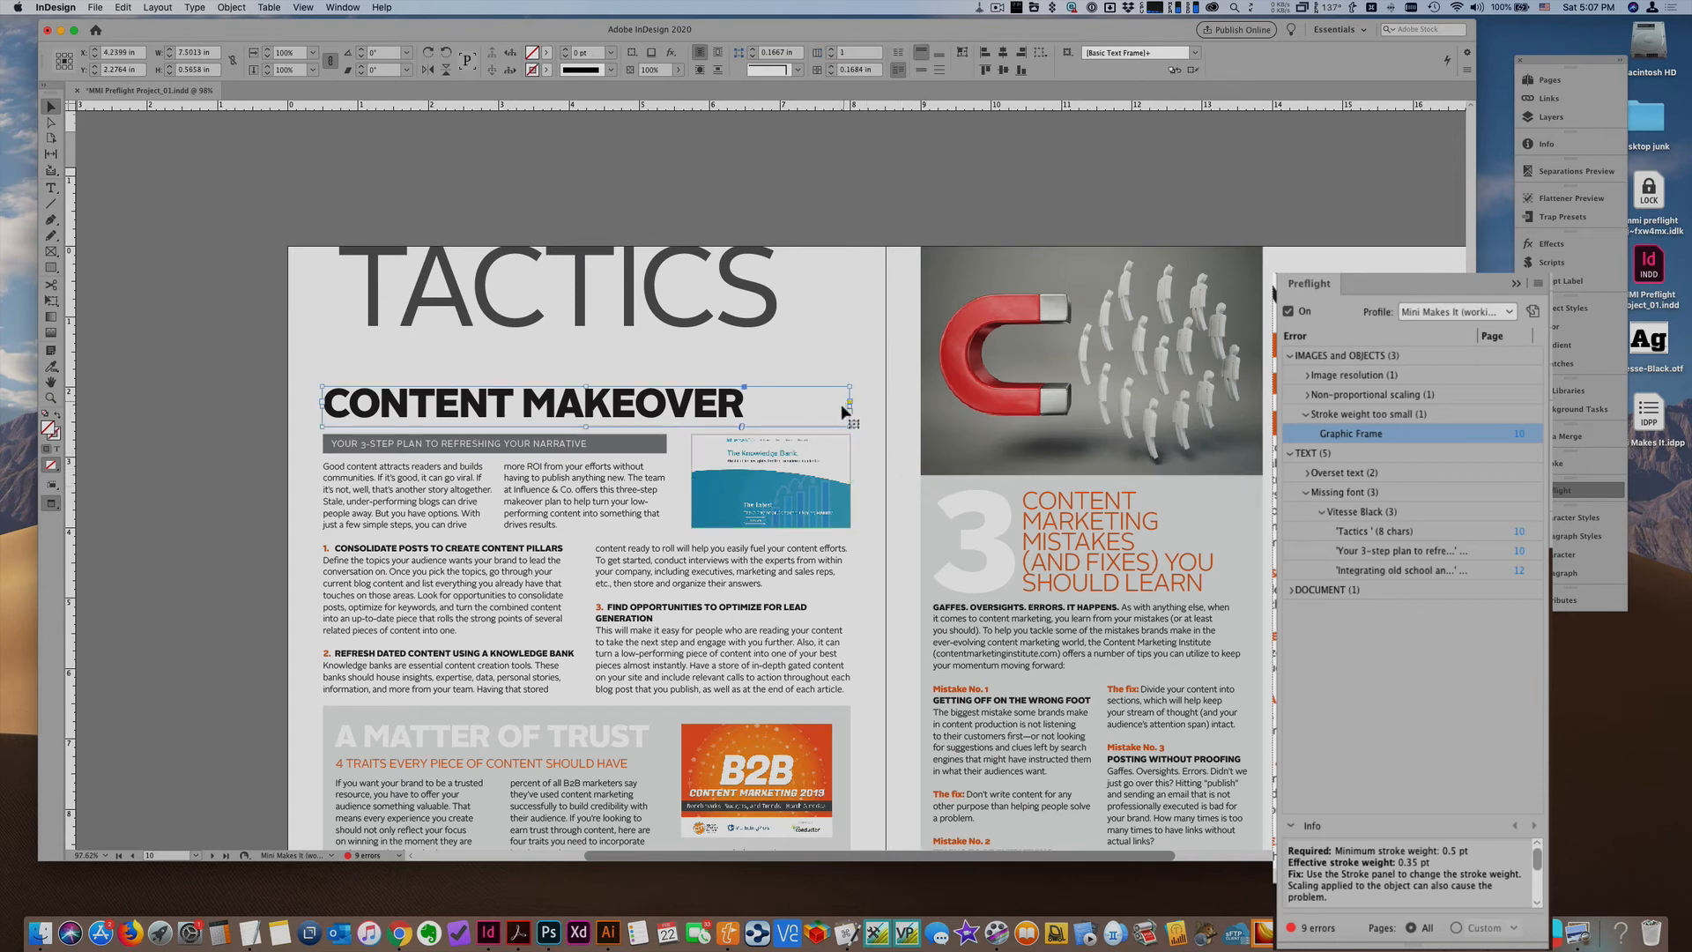
{"action": "left_click", "coordinate": [909, 444]}
{"action": "left_click_drag", "start_coordinate": [667, 426], "coordinate": [879, 566]}
{"action": "left_click", "coordinate": [614, 368]}
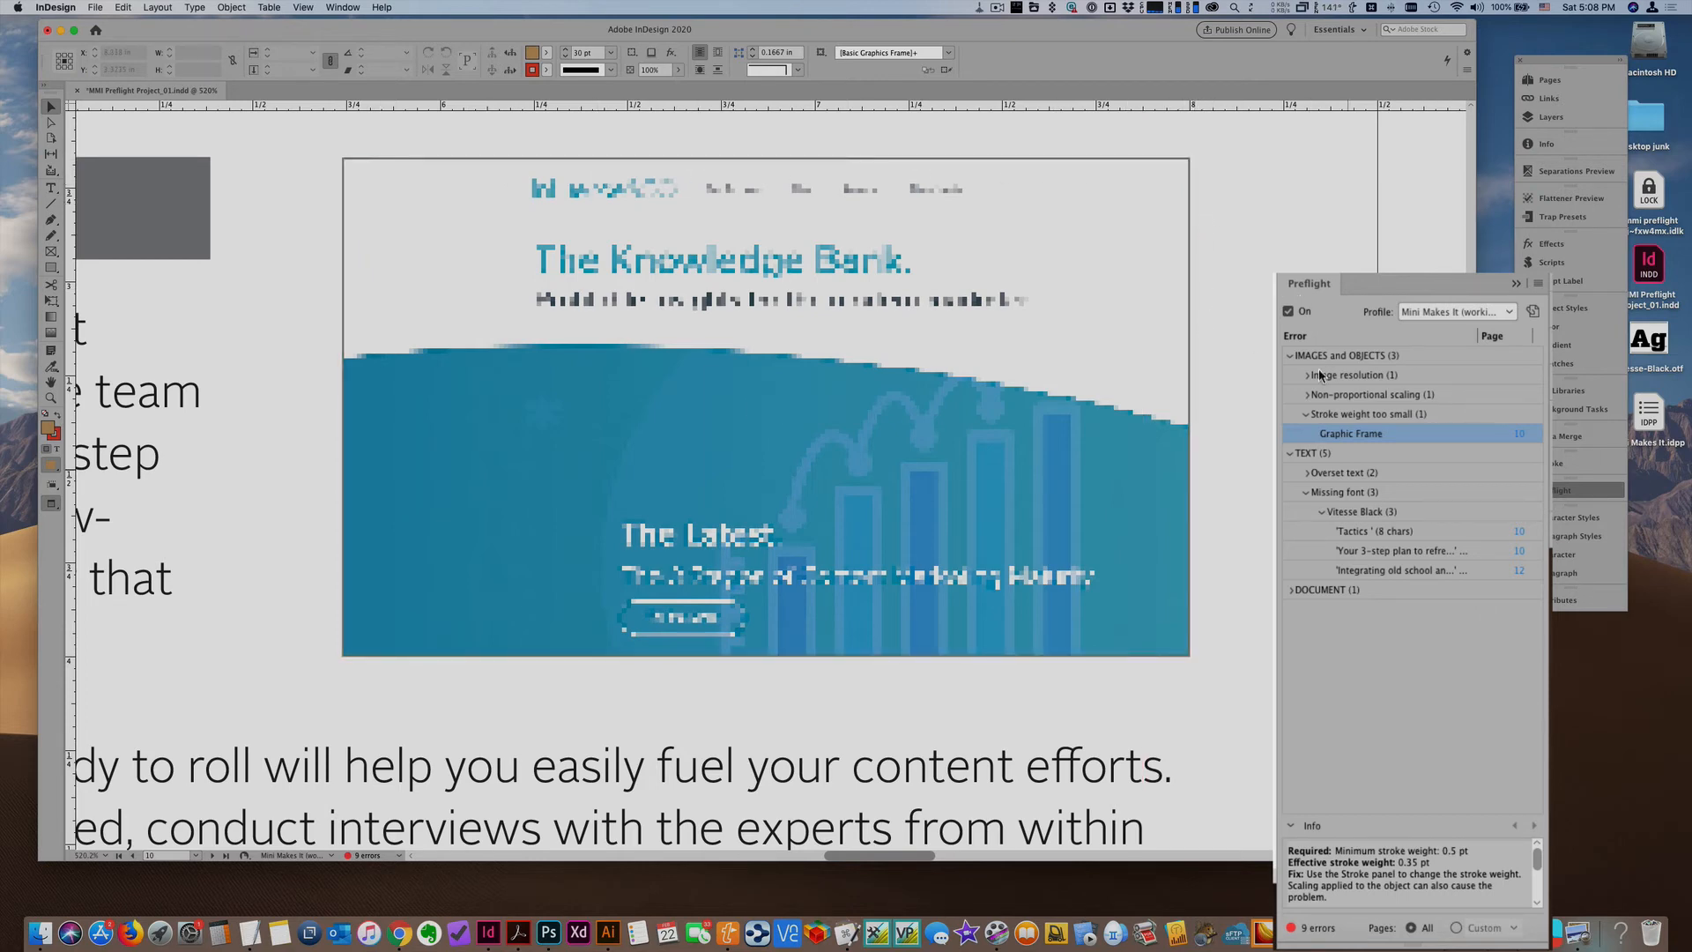
{"action": "key", "text": "super+0"}
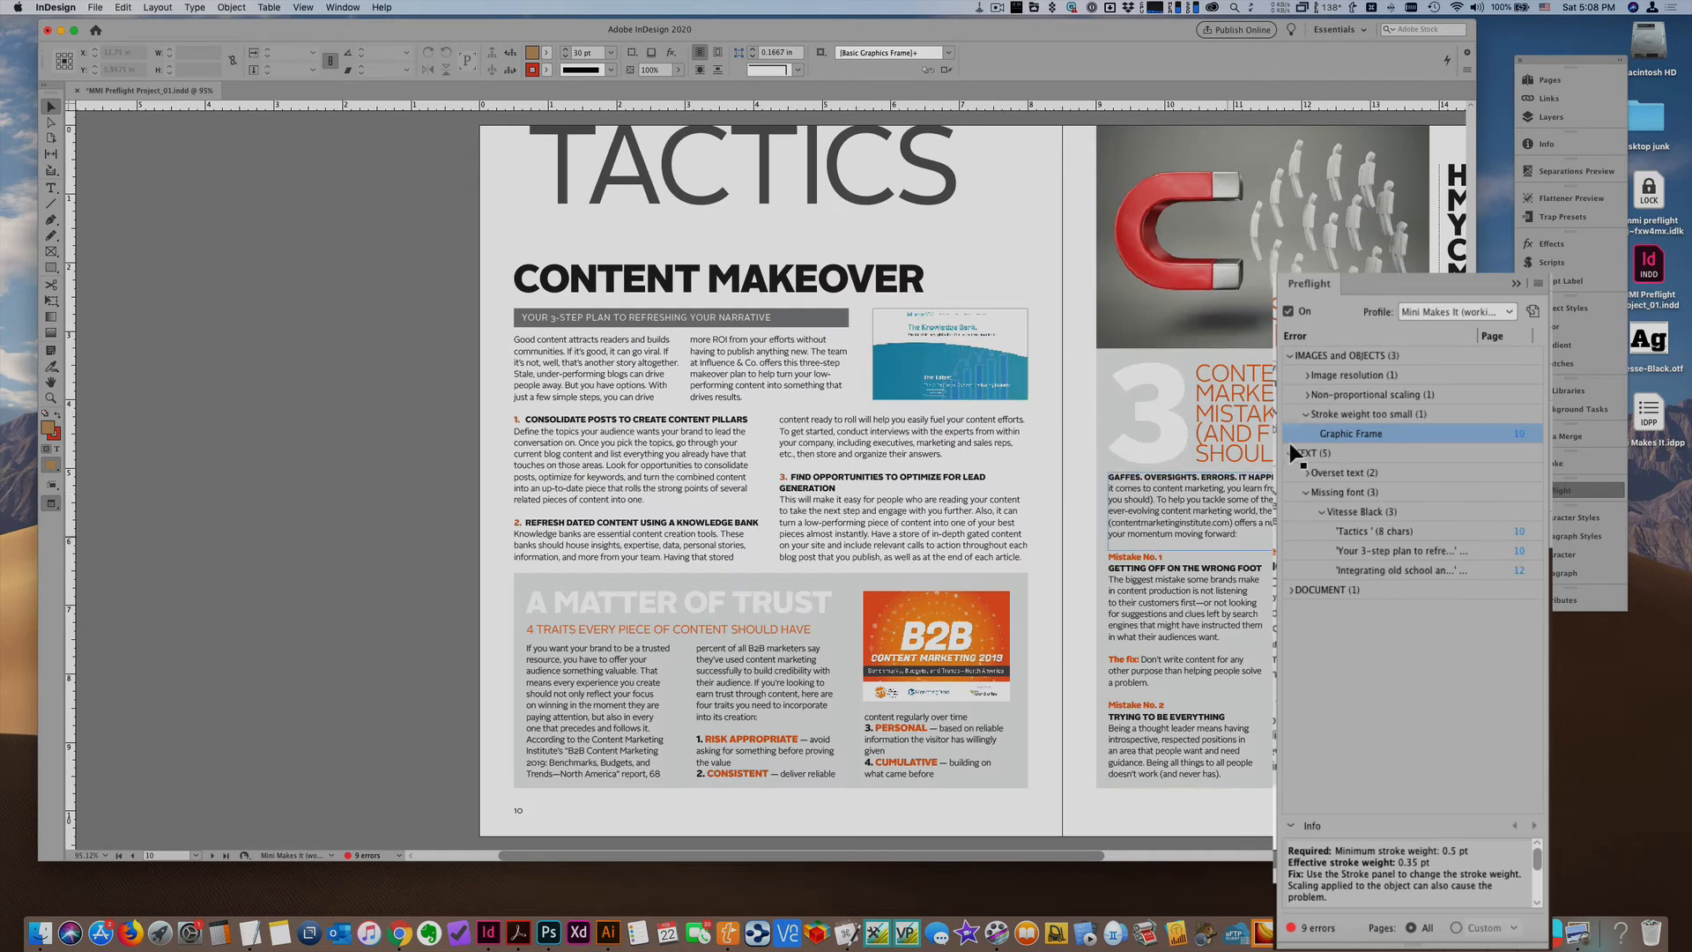
Step: Collapse the Images and Objects errors, expand Overset text, and go to the first flagged text frame on page 13
{"action": "left_click", "coordinate": [1291, 355]}
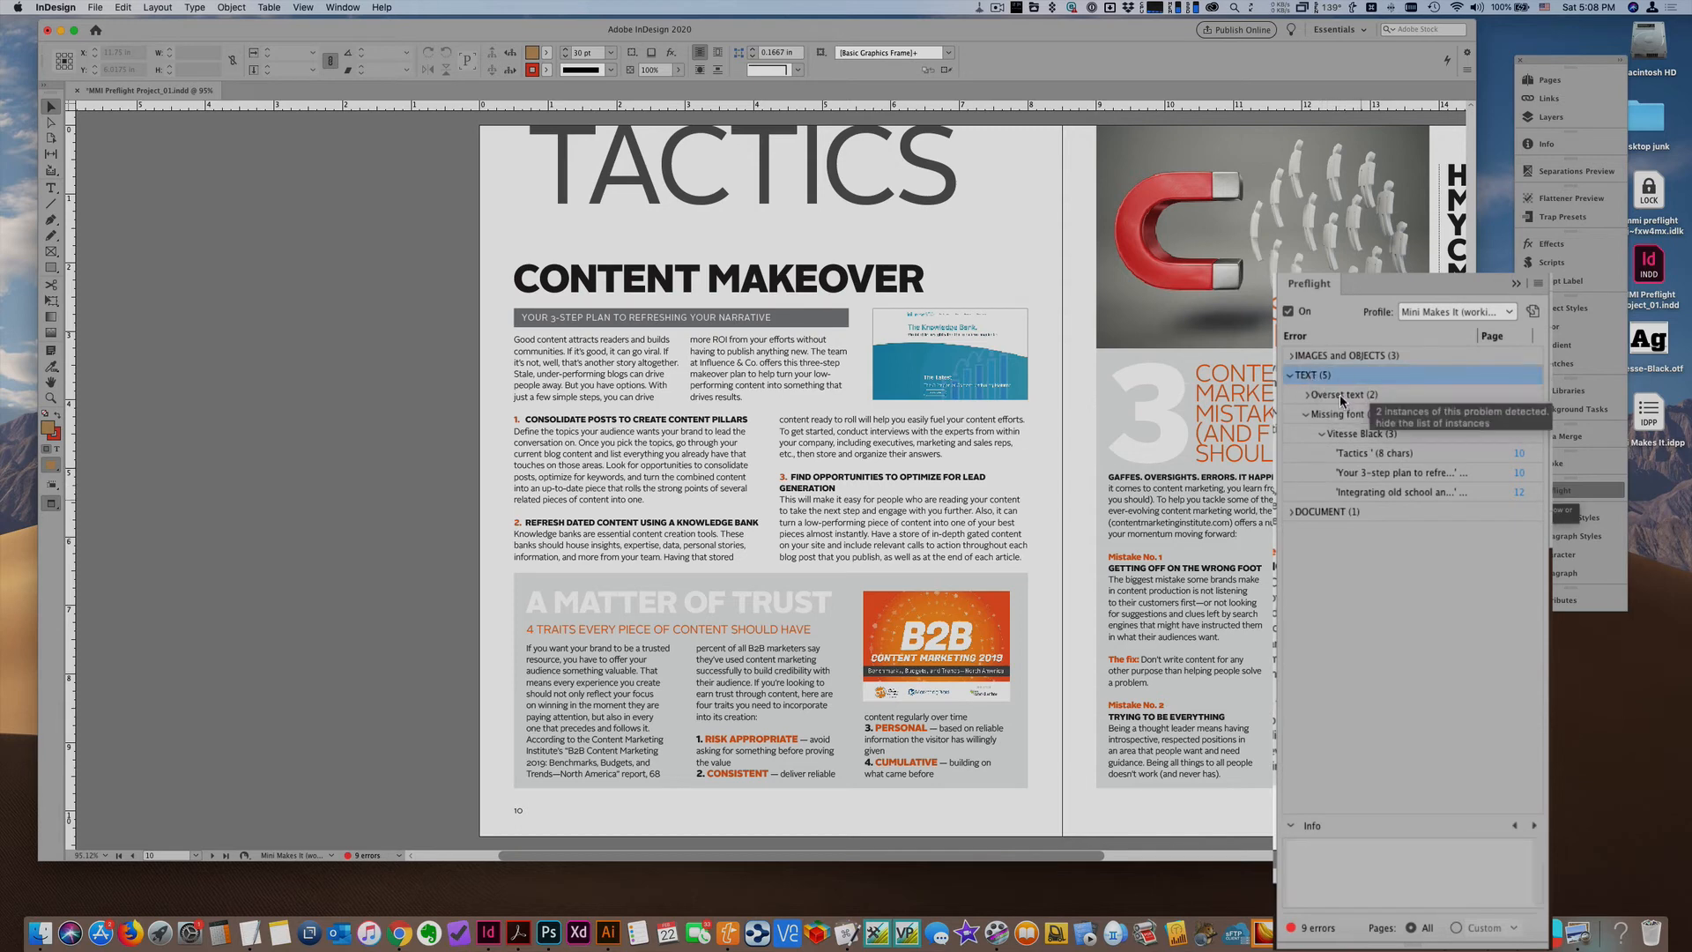
{"action": "left_click", "coordinate": [1322, 394]}
{"action": "left_click", "coordinate": [1306, 395]}
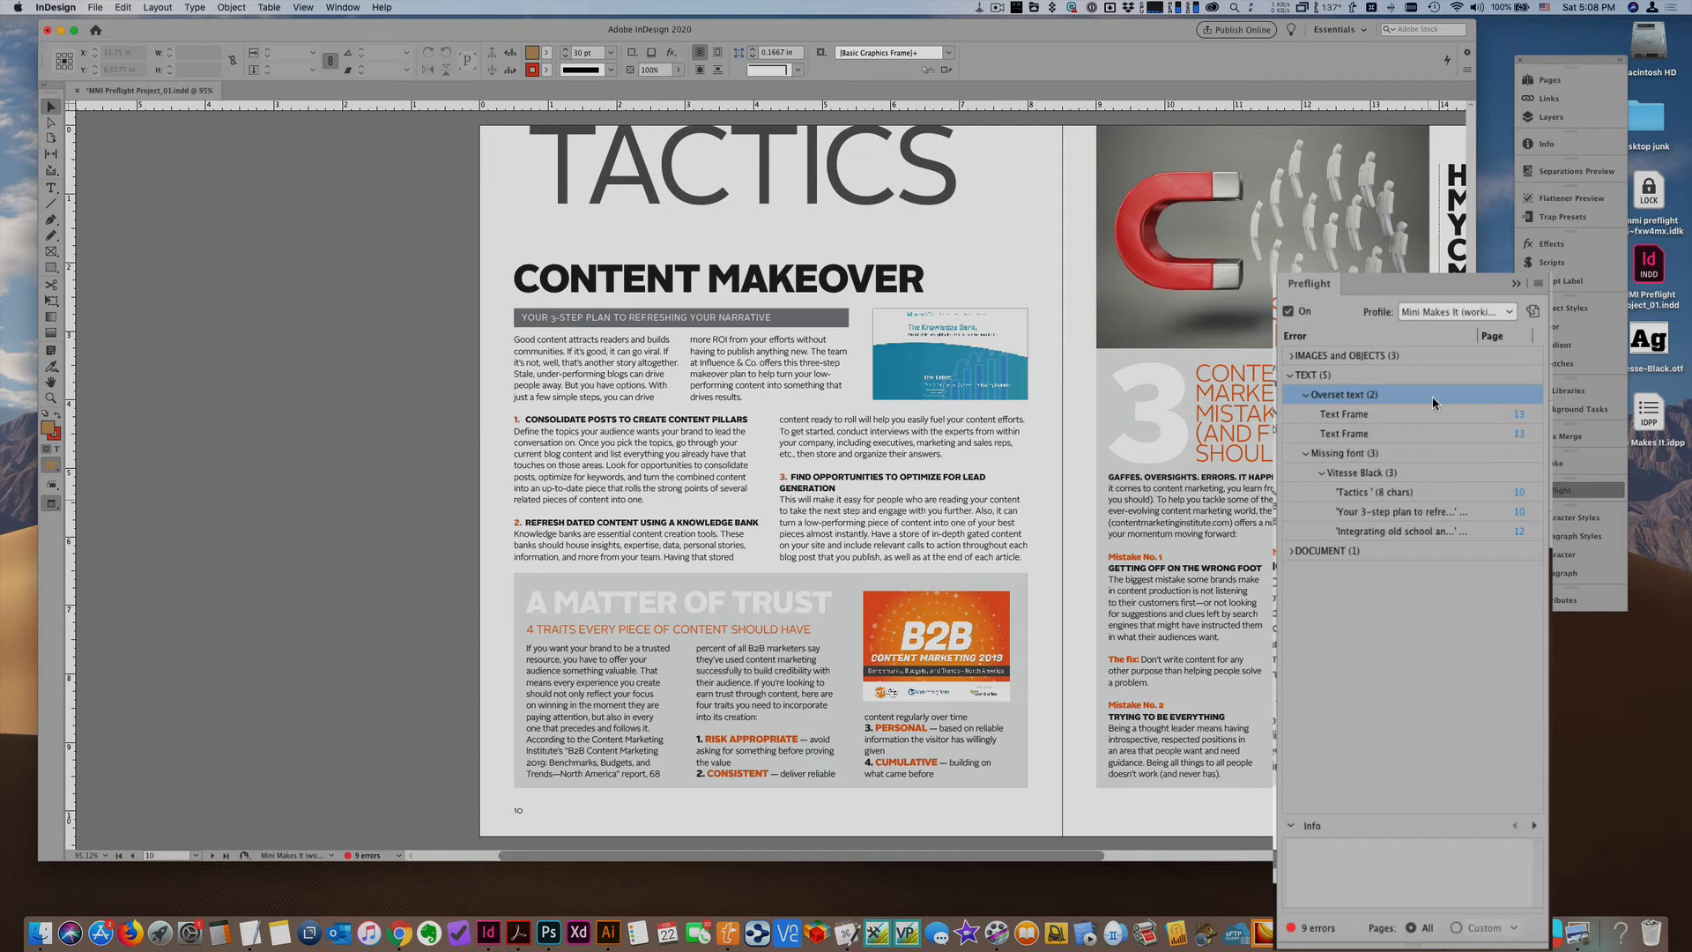
{"action": "left_click", "coordinate": [1524, 423]}
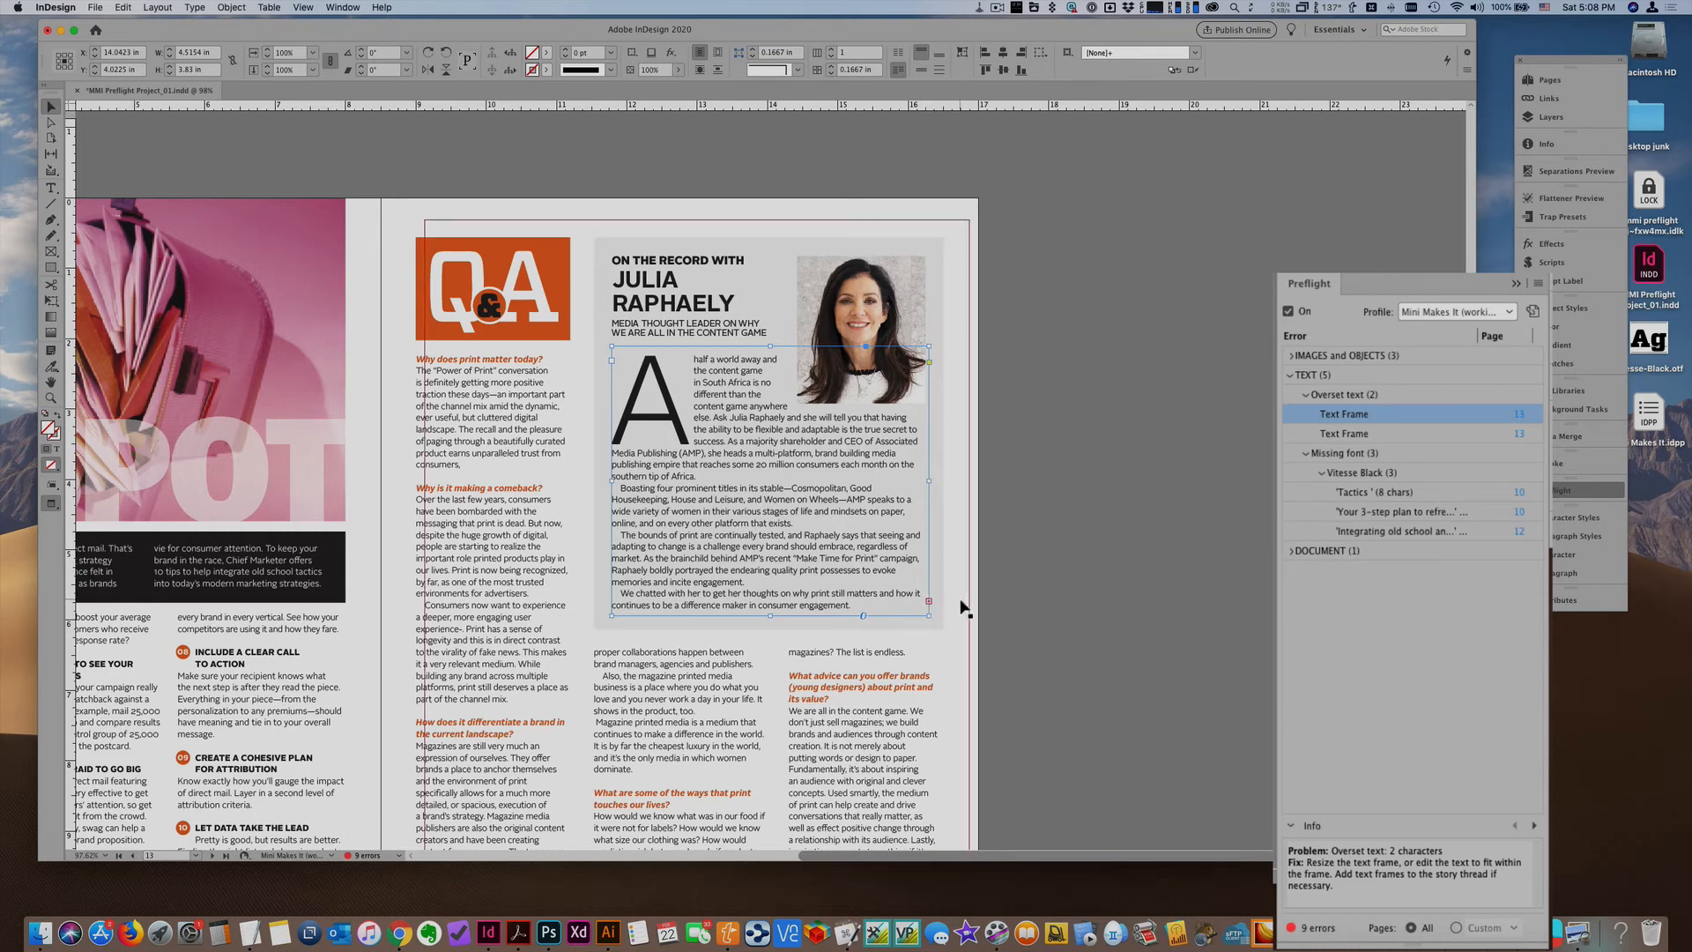
Step: Turn the display of hidden characters off and back on, and clear the selection
{"action": "left_click", "coordinate": [952, 598]}
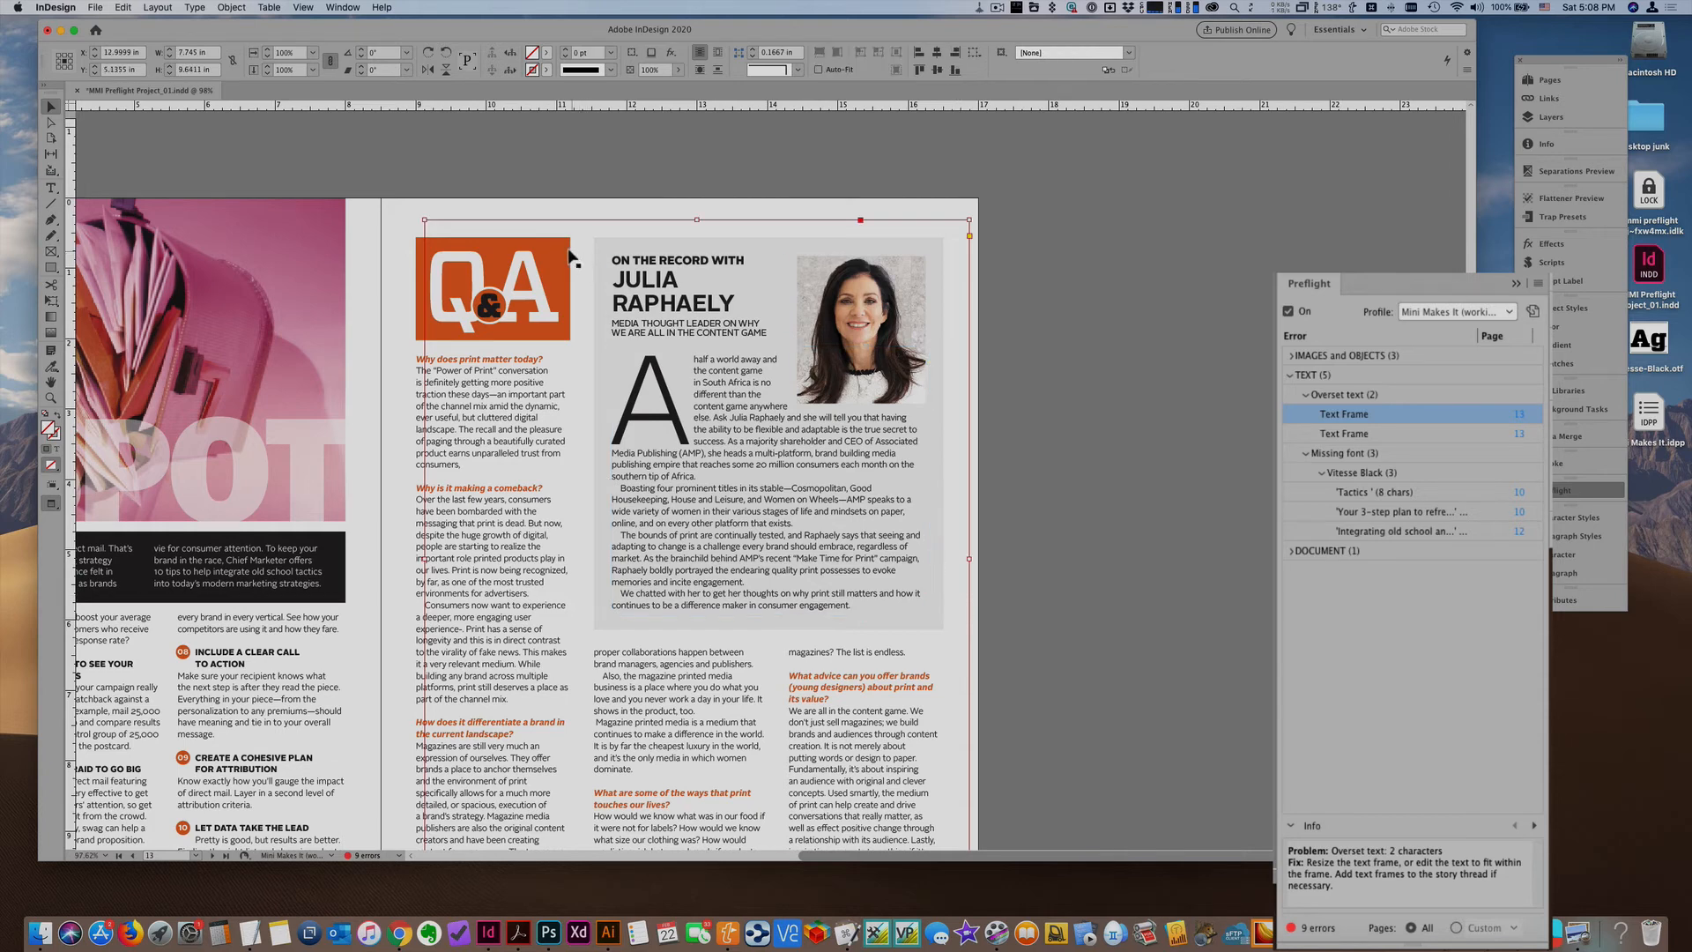
{"action": "left_click", "coordinate": [195, 7]}
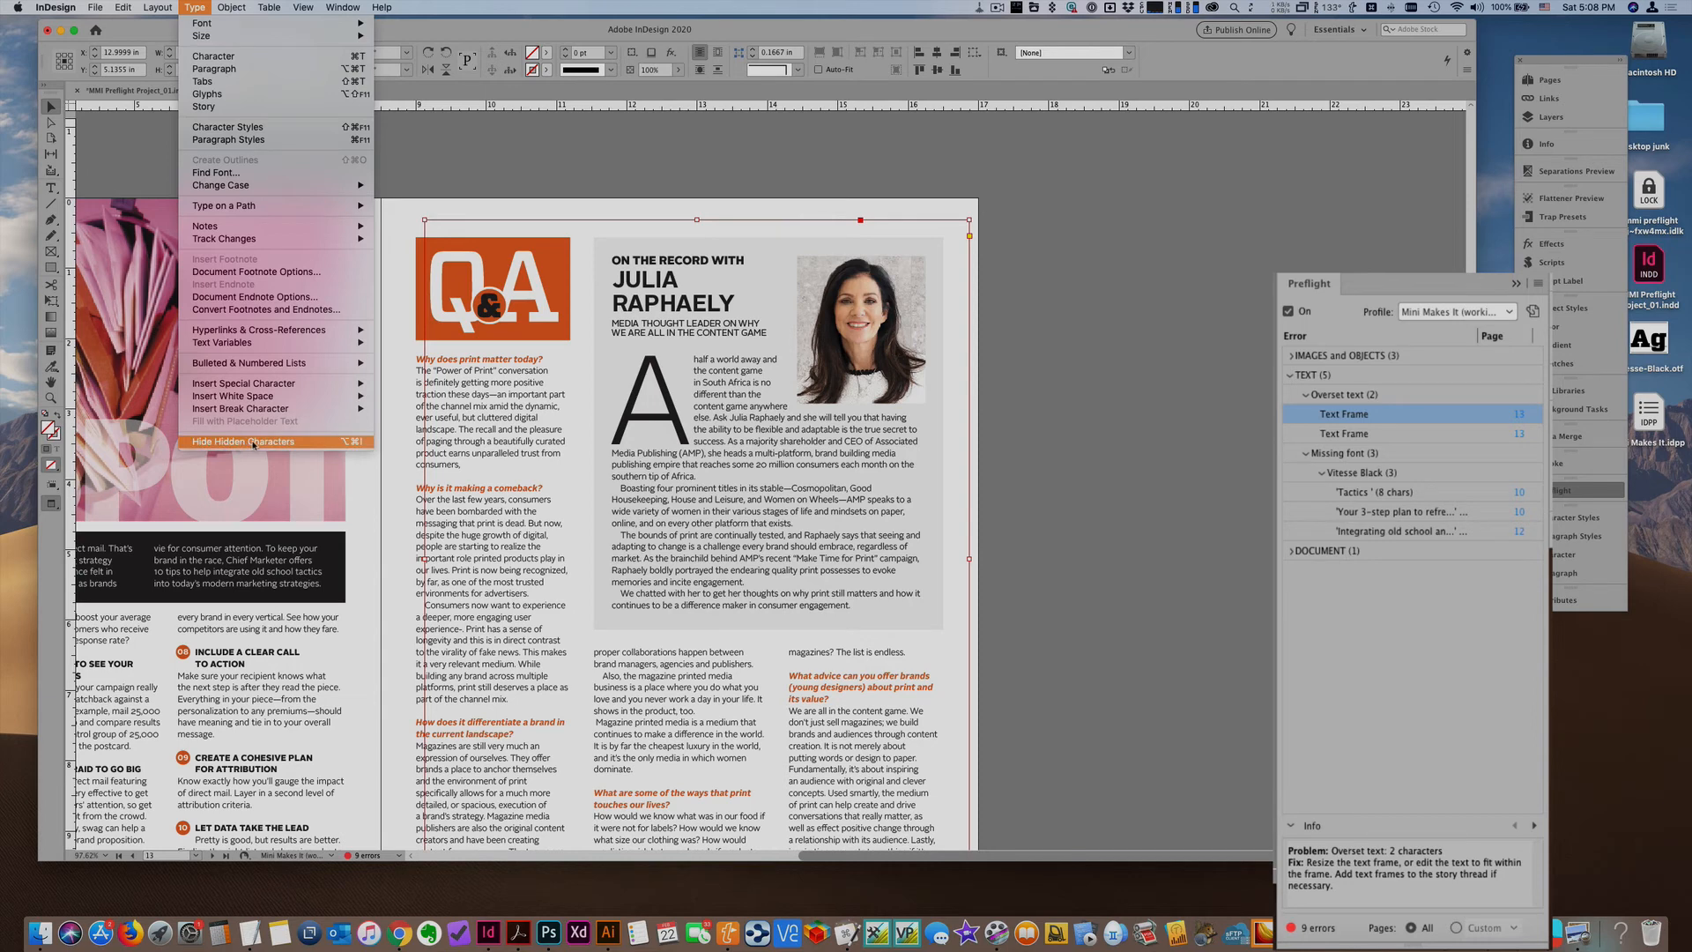
{"action": "left_click", "coordinate": [253, 443]}
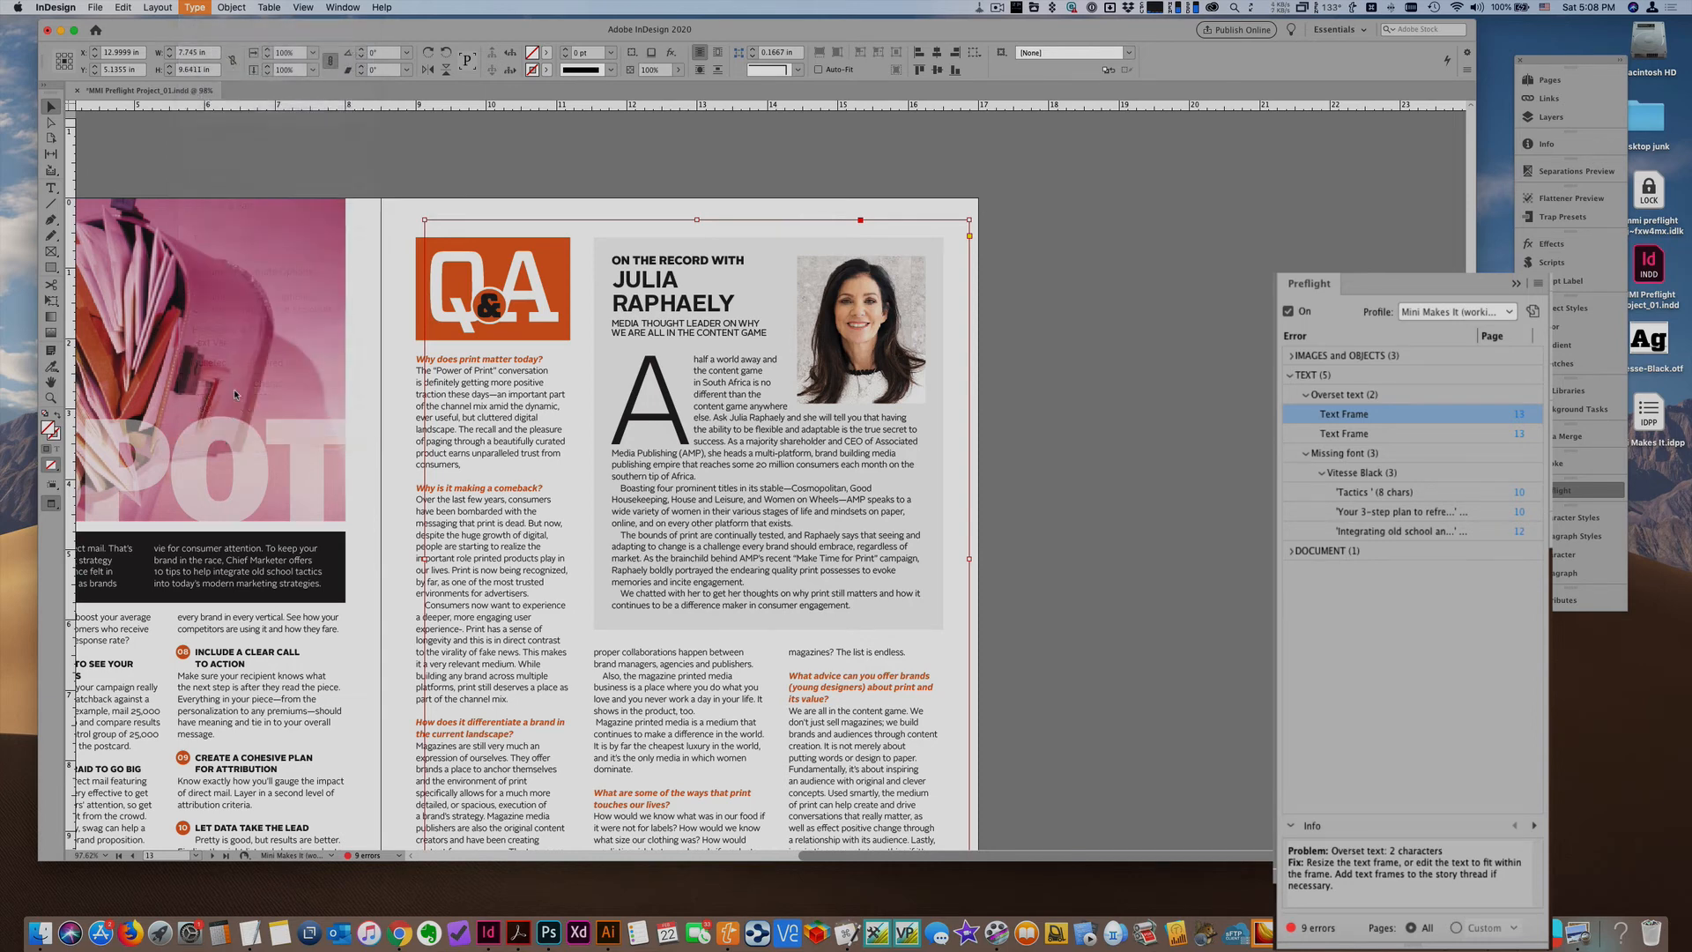
{"action": "left_click", "coordinate": [195, 7]}
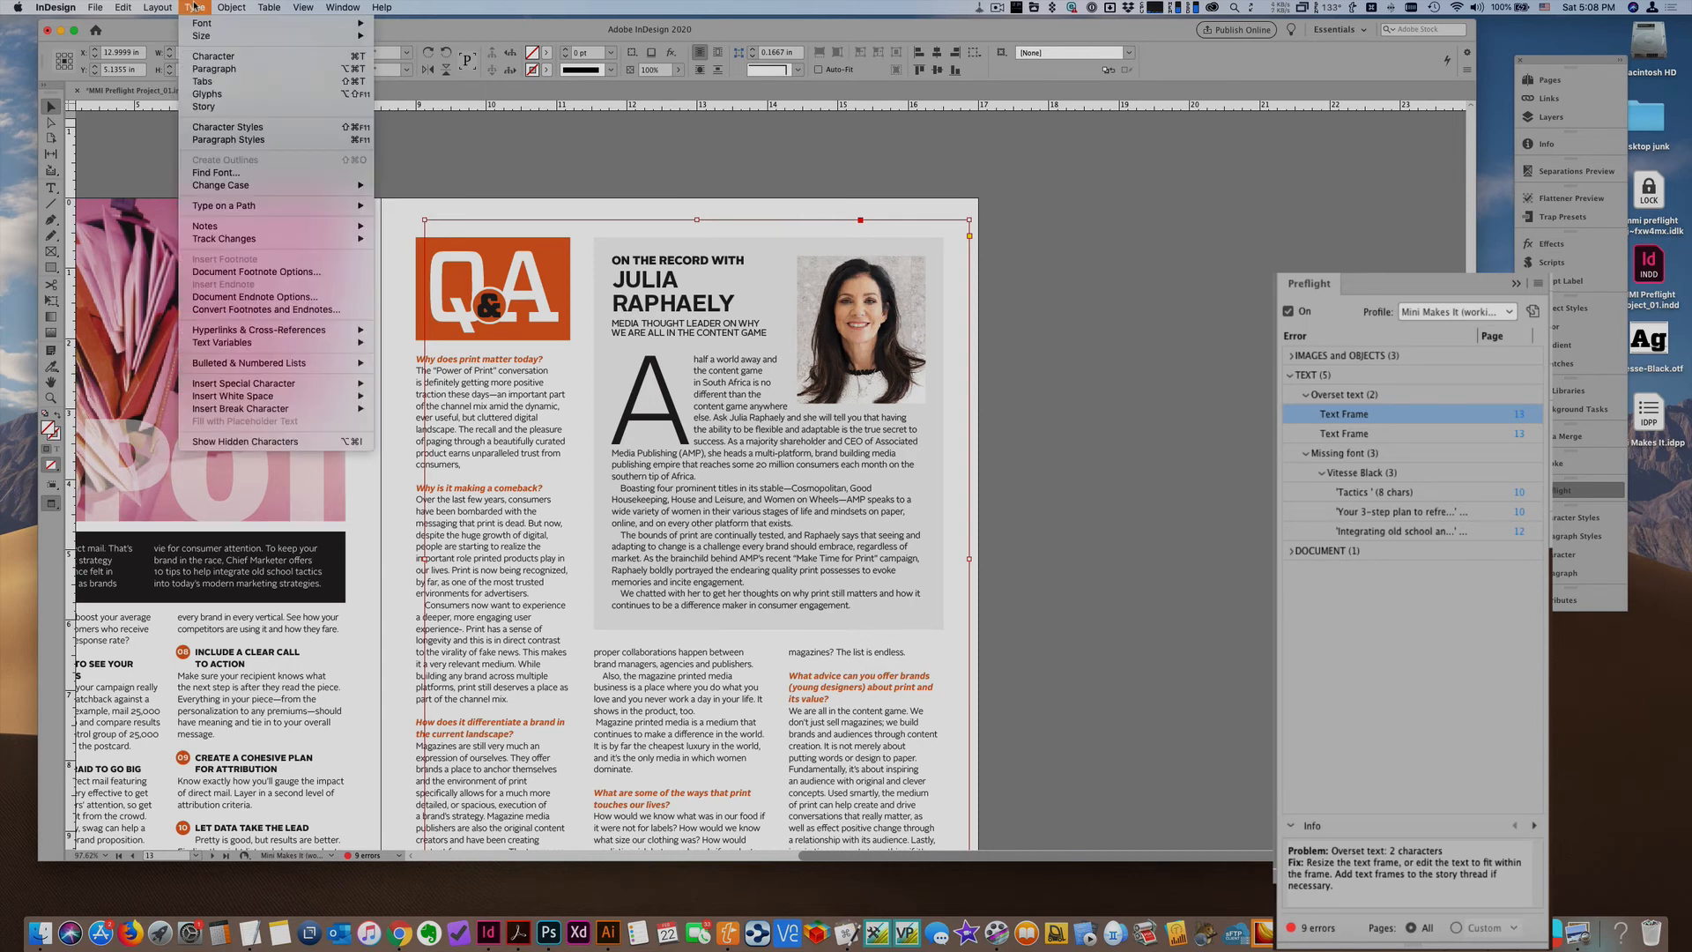
{"action": "left_click", "coordinate": [236, 442]}
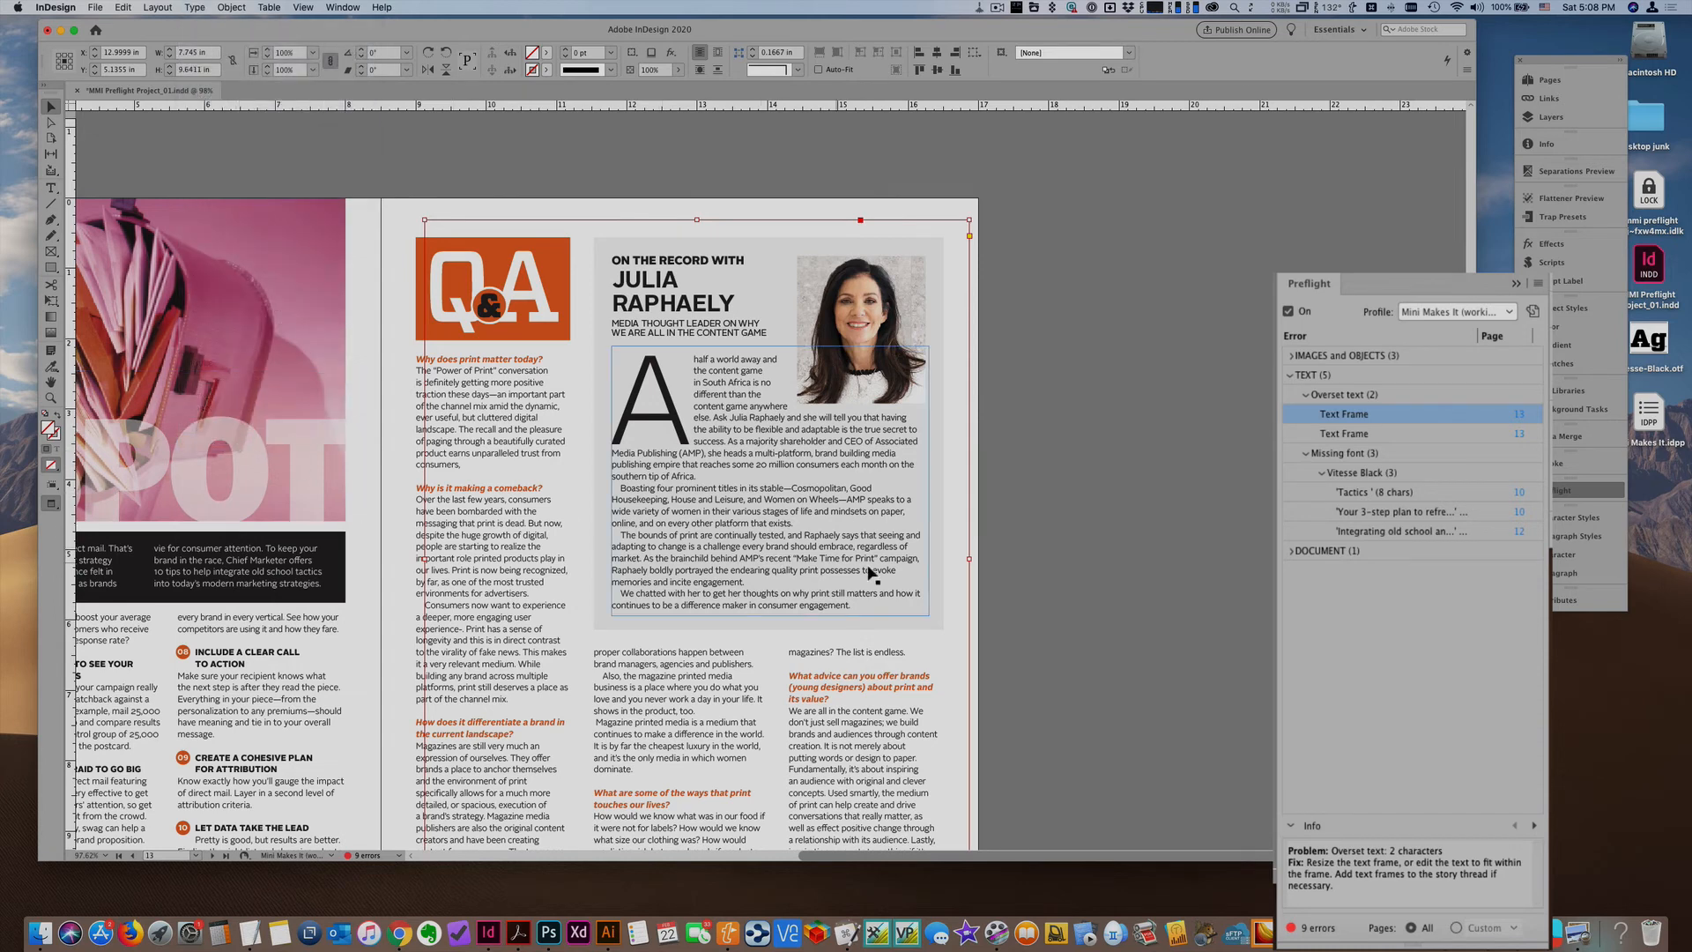
{"action": "left_click", "coordinate": [982, 579]}
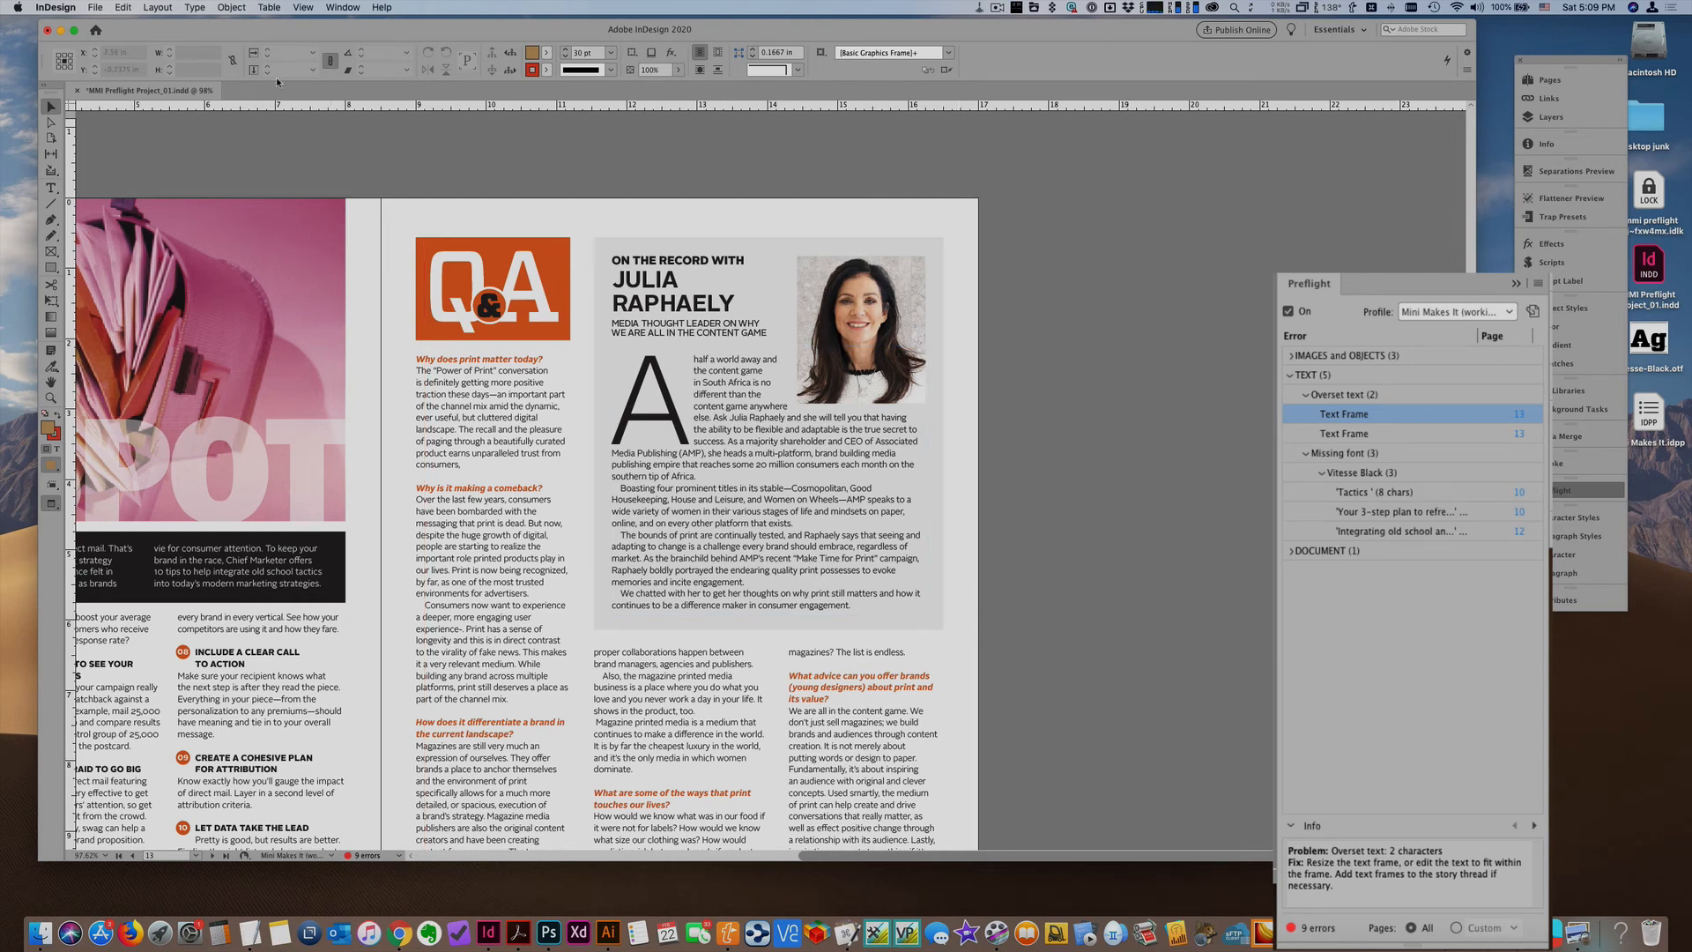
Step: Switch the page display from Preview to Normal screen mode to reveal the hidden characters and frame edges
{"action": "left_click", "coordinate": [309, 8]}
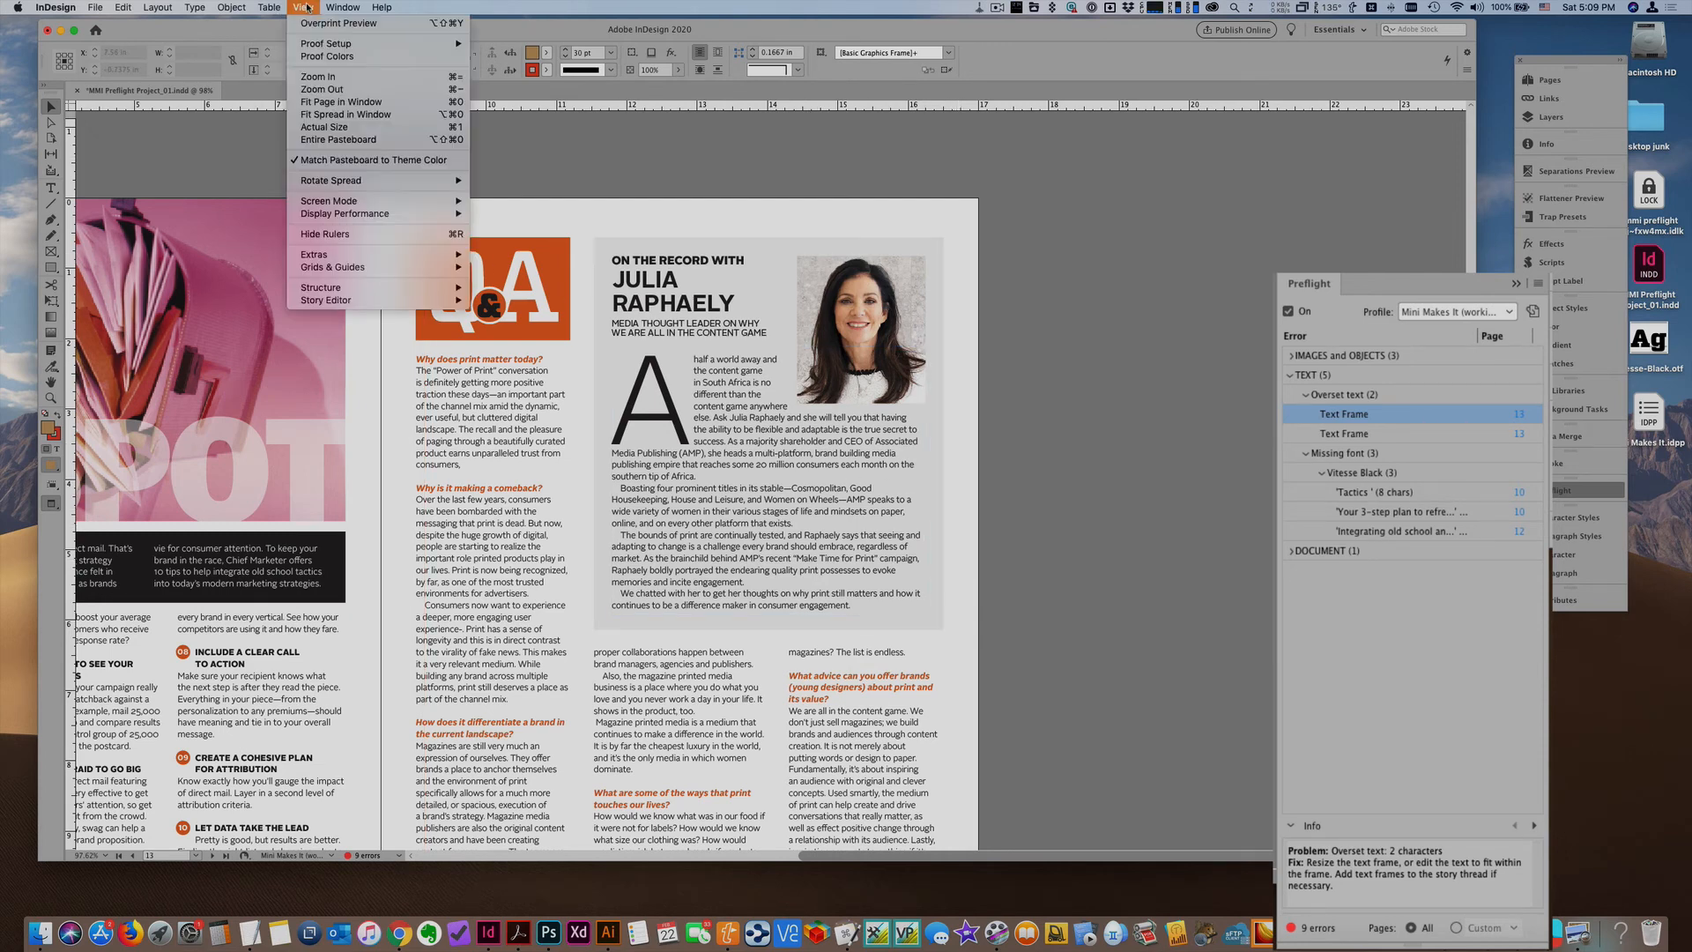
{"action": "mouse_move", "coordinate": [318, 206]}
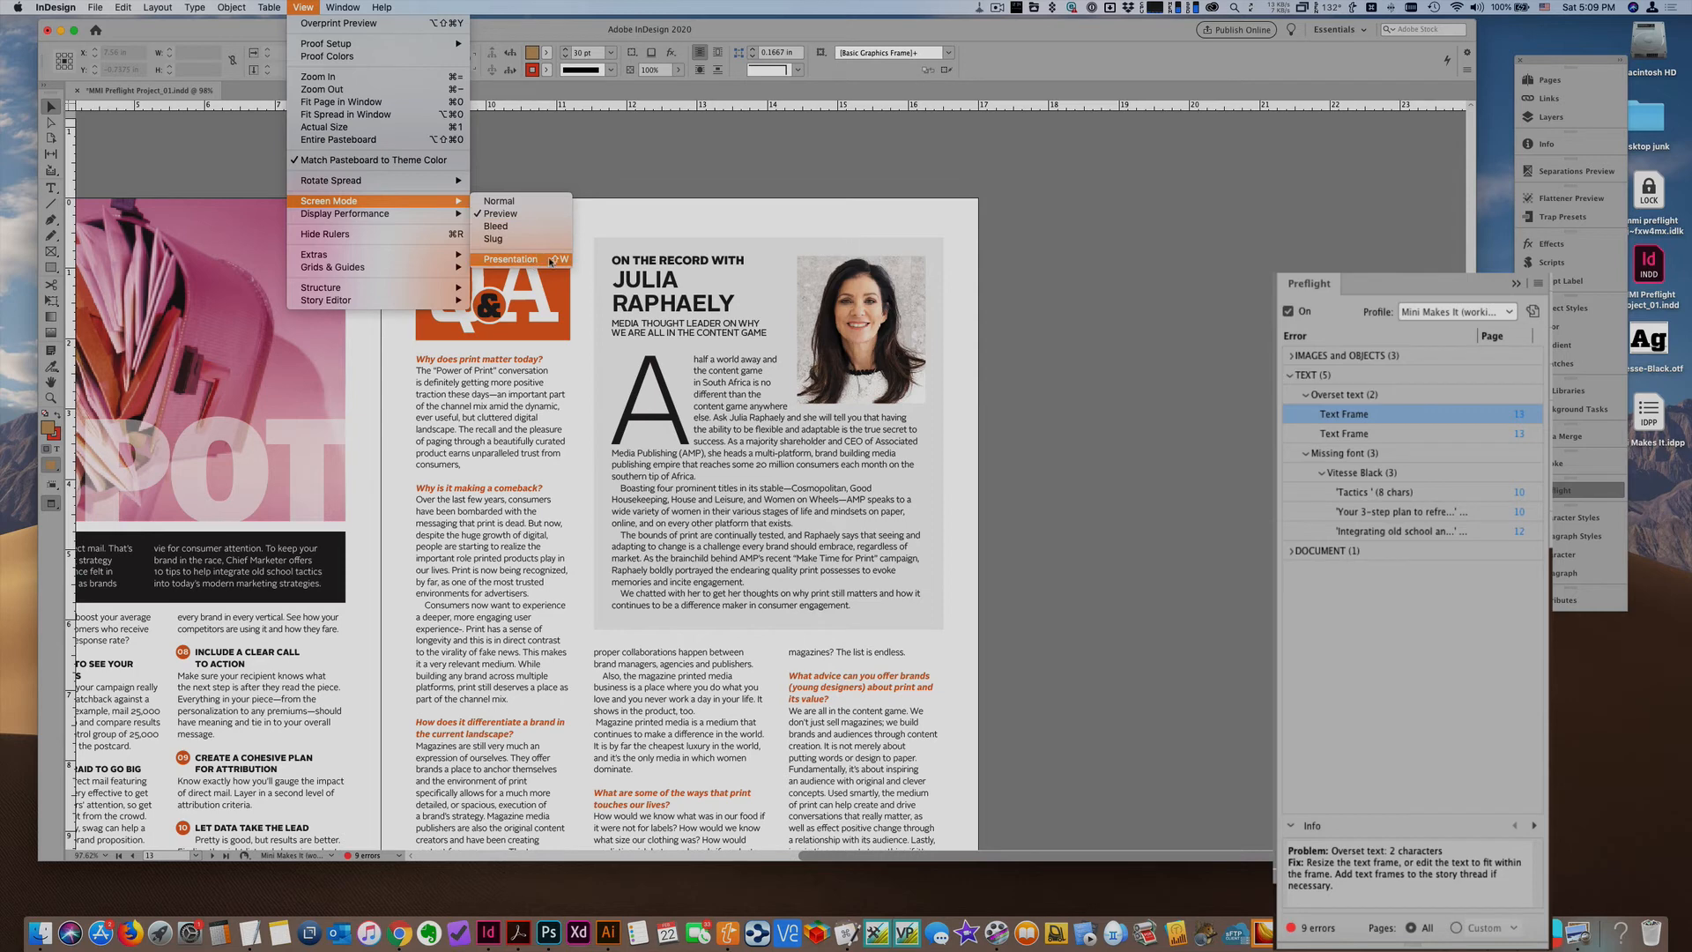
{"action": "left_click", "coordinate": [621, 188]}
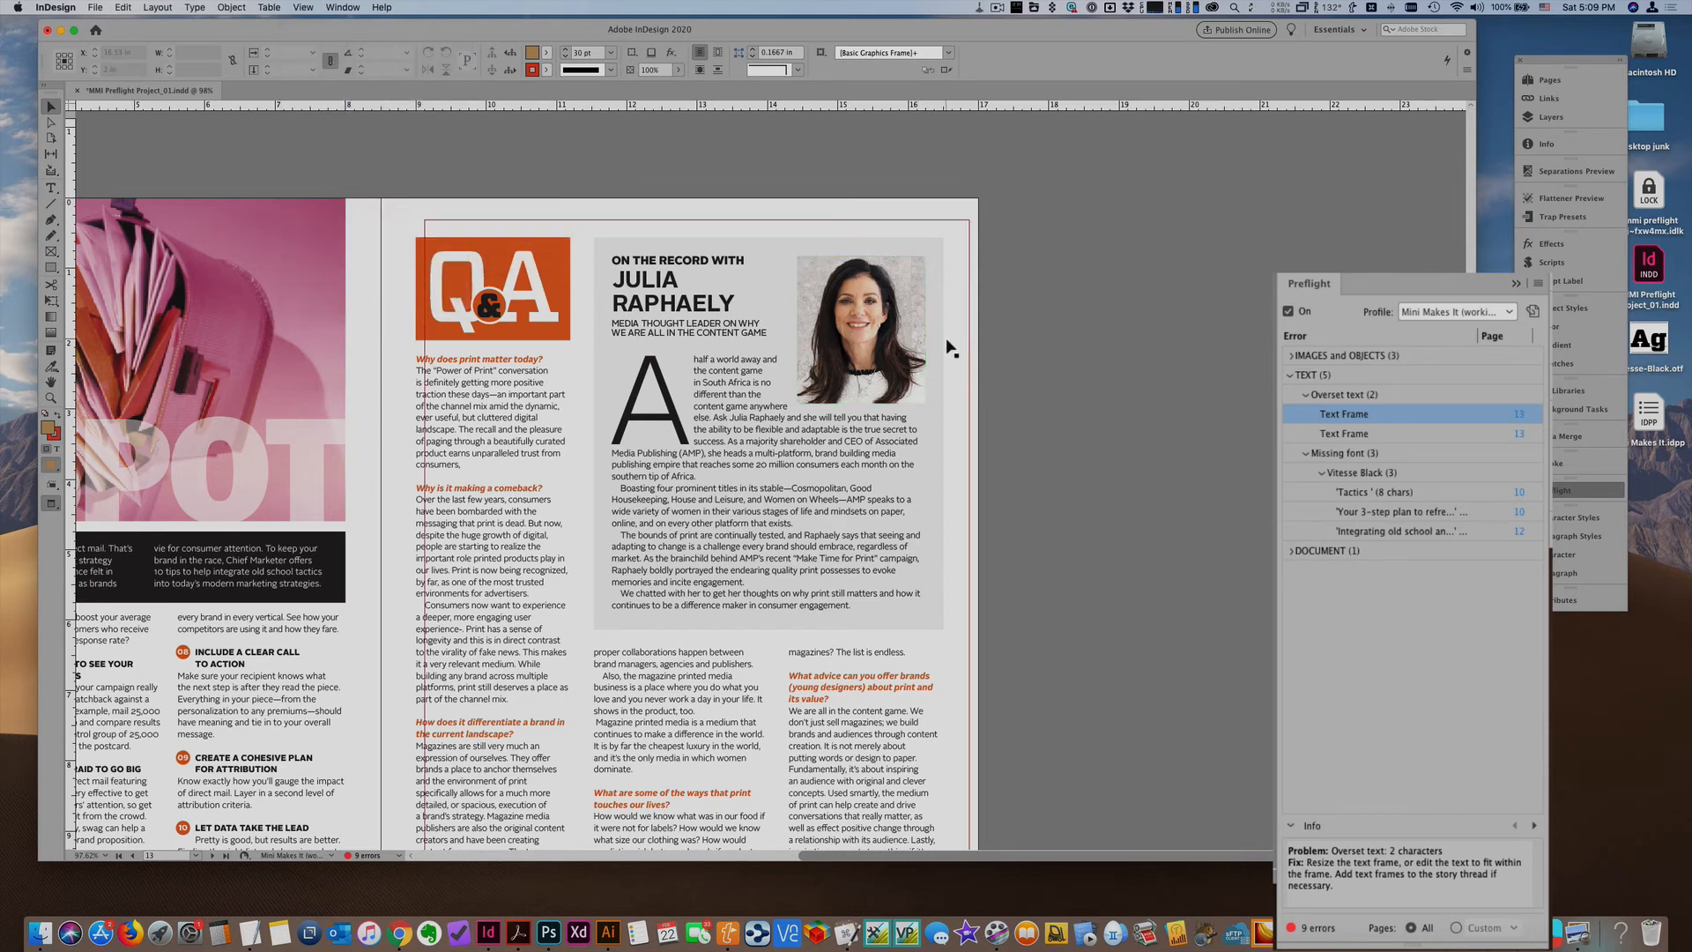
{"action": "key", "text": "w"}
{"action": "key", "text": "w"}
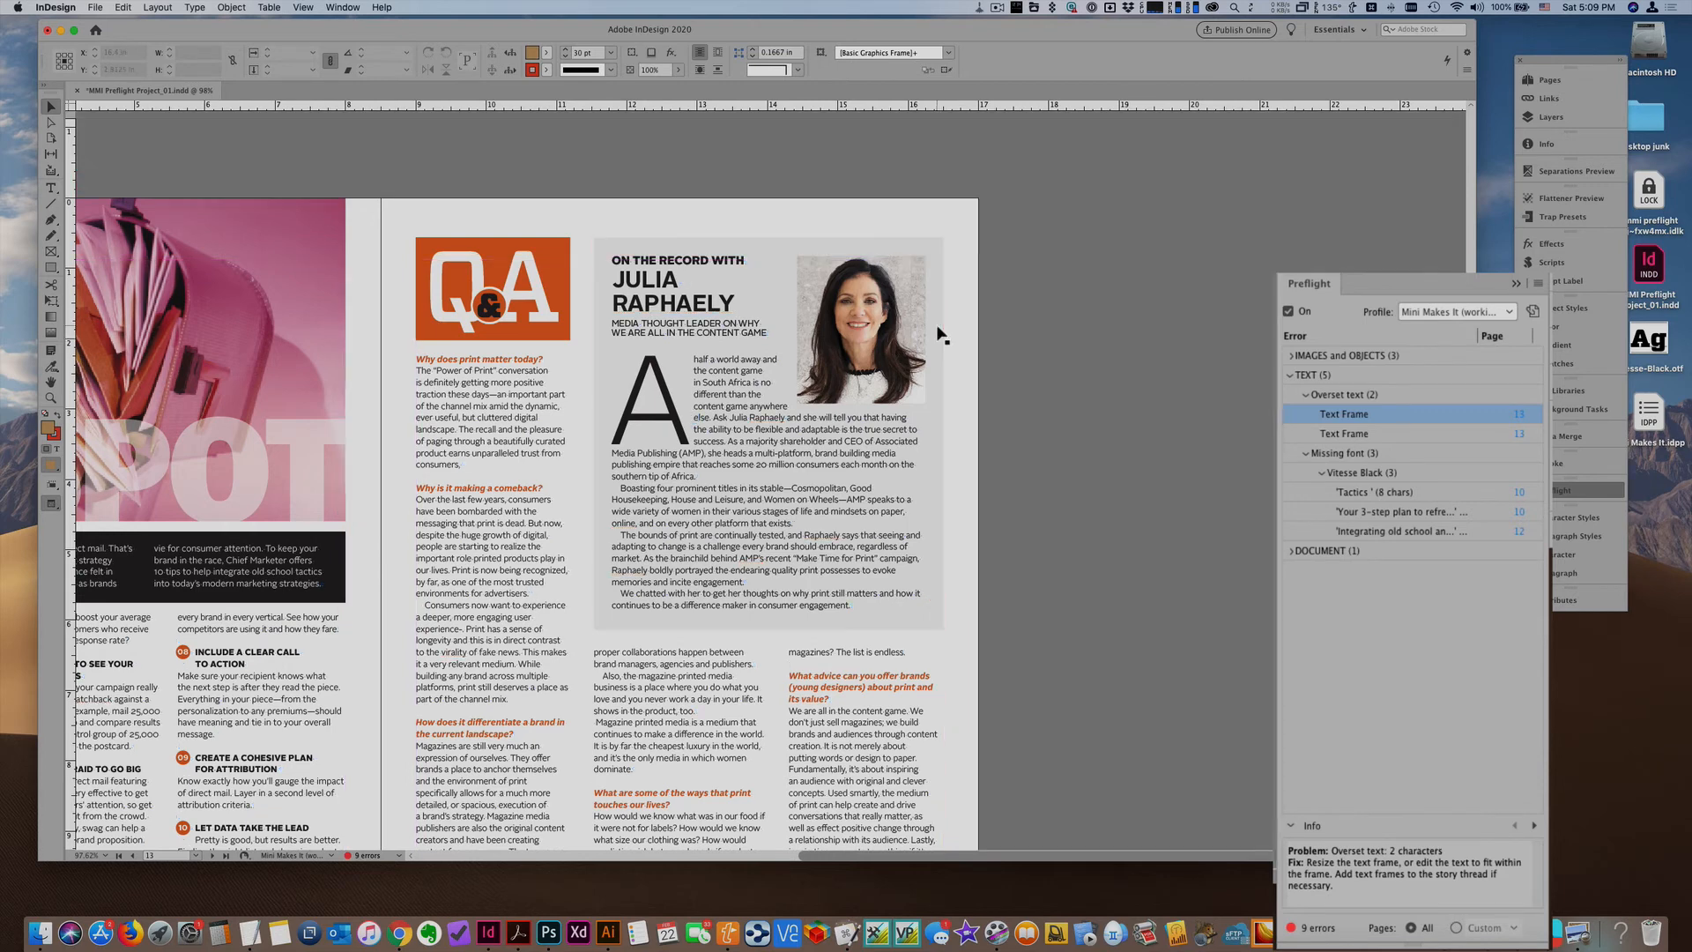
{"action": "key", "text": "w"}
{"action": "key", "text": "w"}
{"action": "key", "text": "w"}
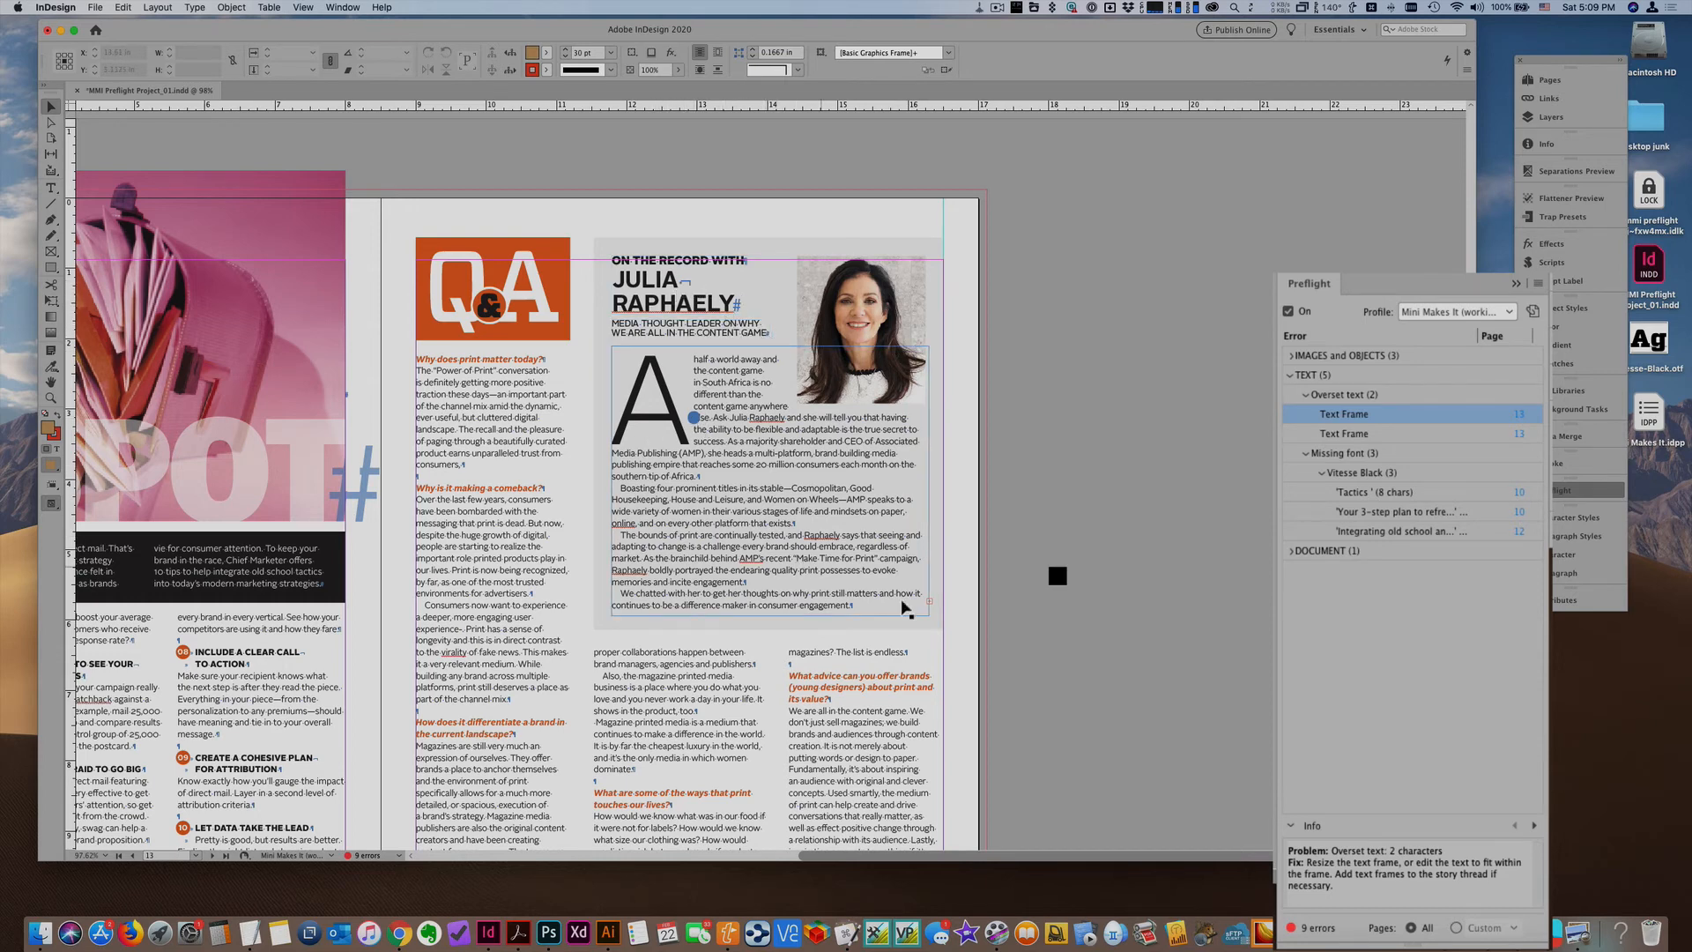
Step: Try extending the page 13 introduction text frame to 4.575 in tall, inspect its overset characters, and undo the resize
{"action": "scroll", "coordinate": [829, 529], "scroll_direction": "down", "scroll_amount": 5}
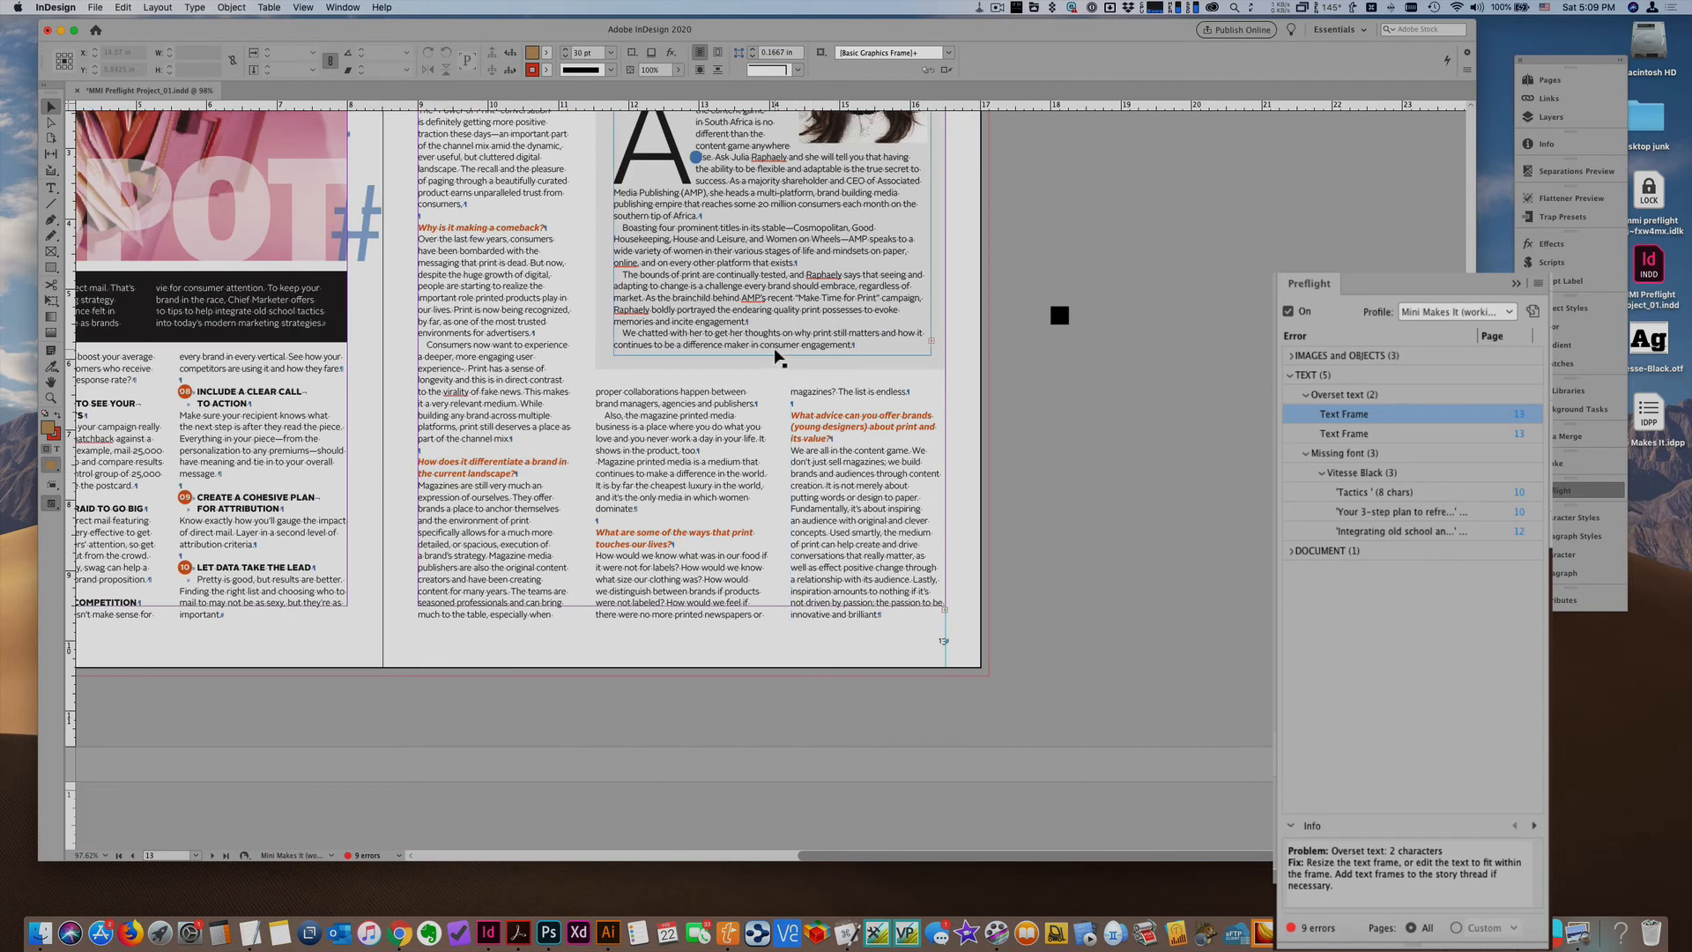
{"action": "left_click", "coordinate": [772, 348]}
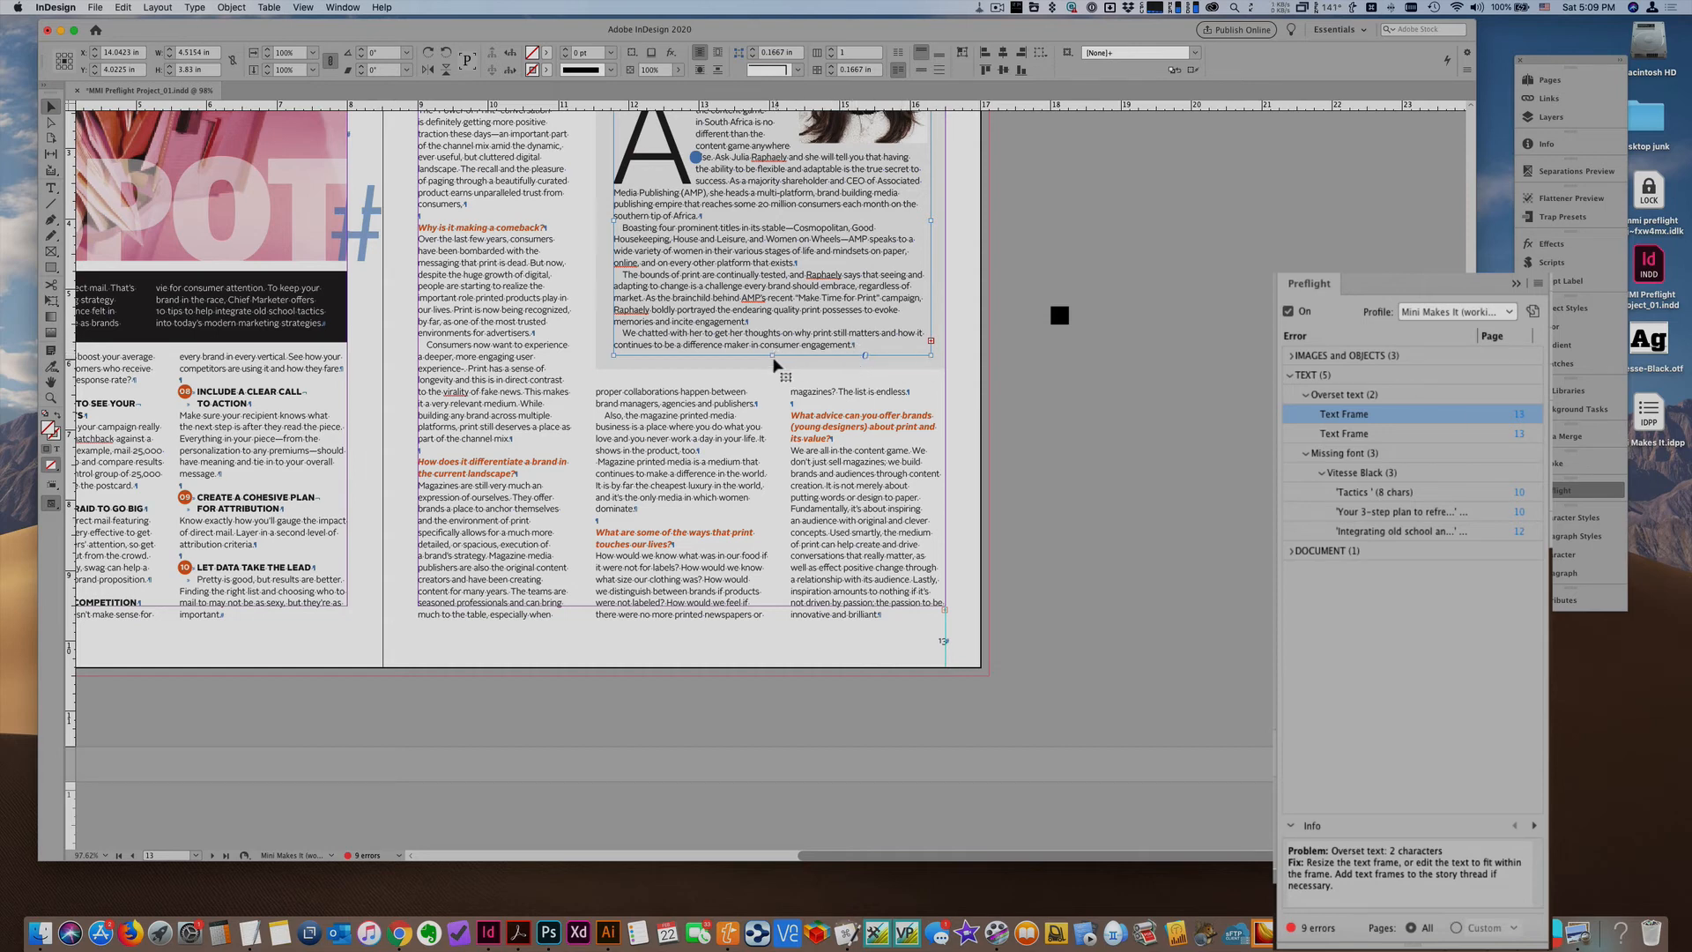
{"action": "left_click_drag", "start_coordinate": [774, 356], "coordinate": [772, 407]}
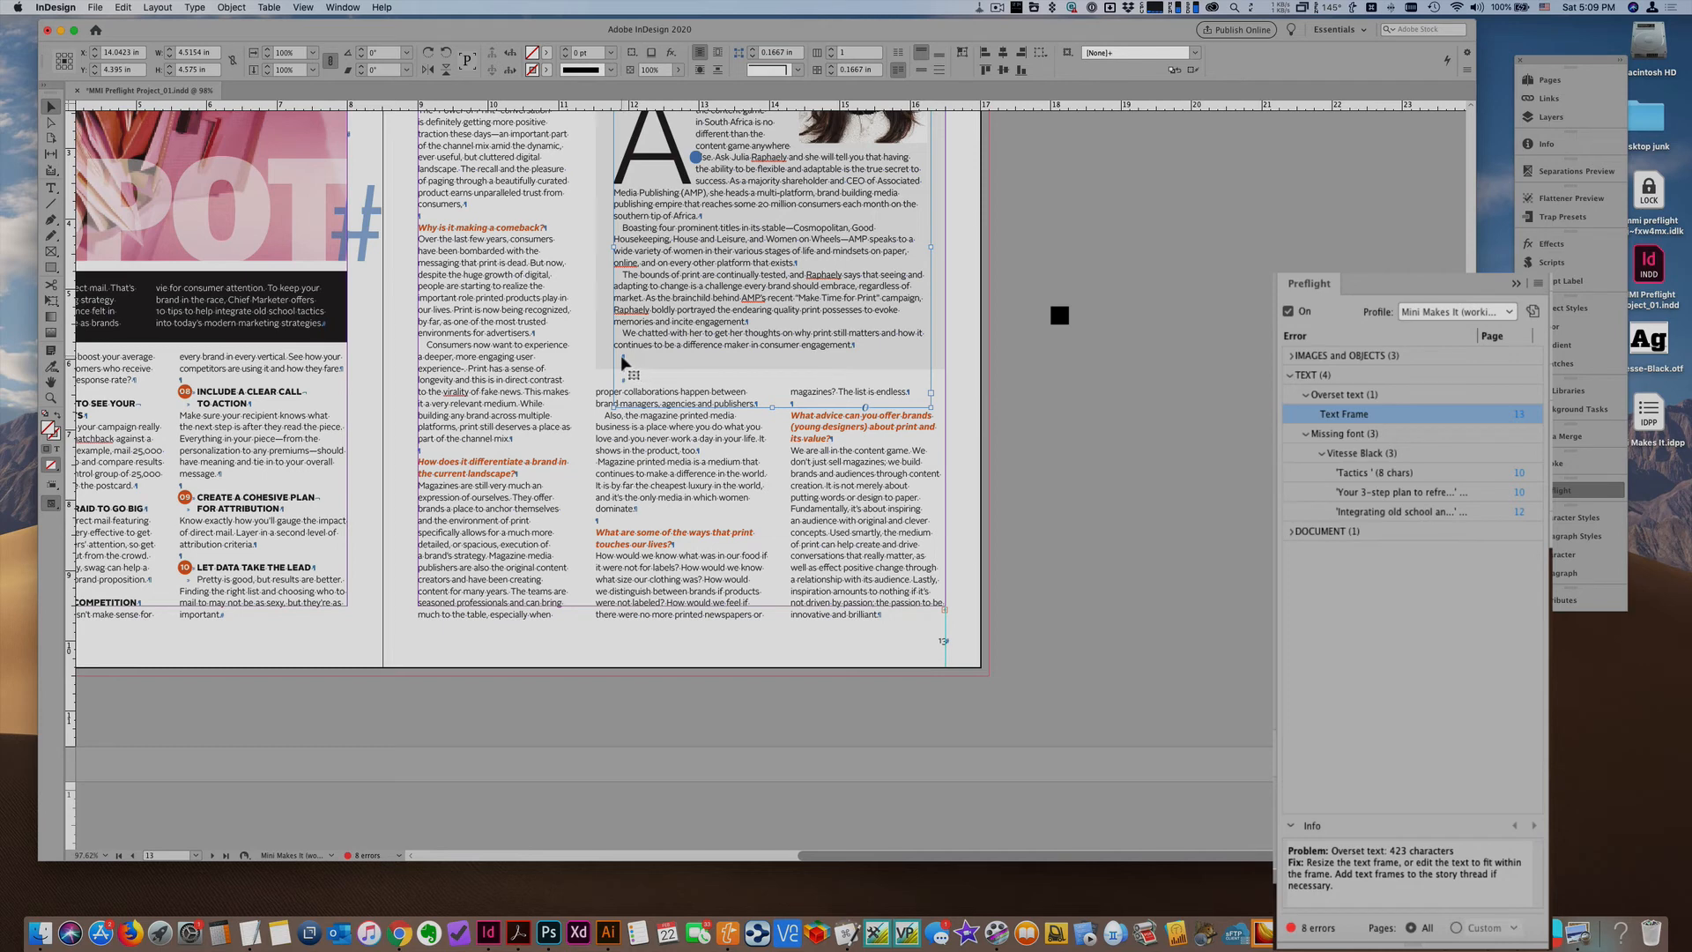
{"action": "left_click_drag", "start_coordinate": [569, 303], "coordinate": [978, 476]}
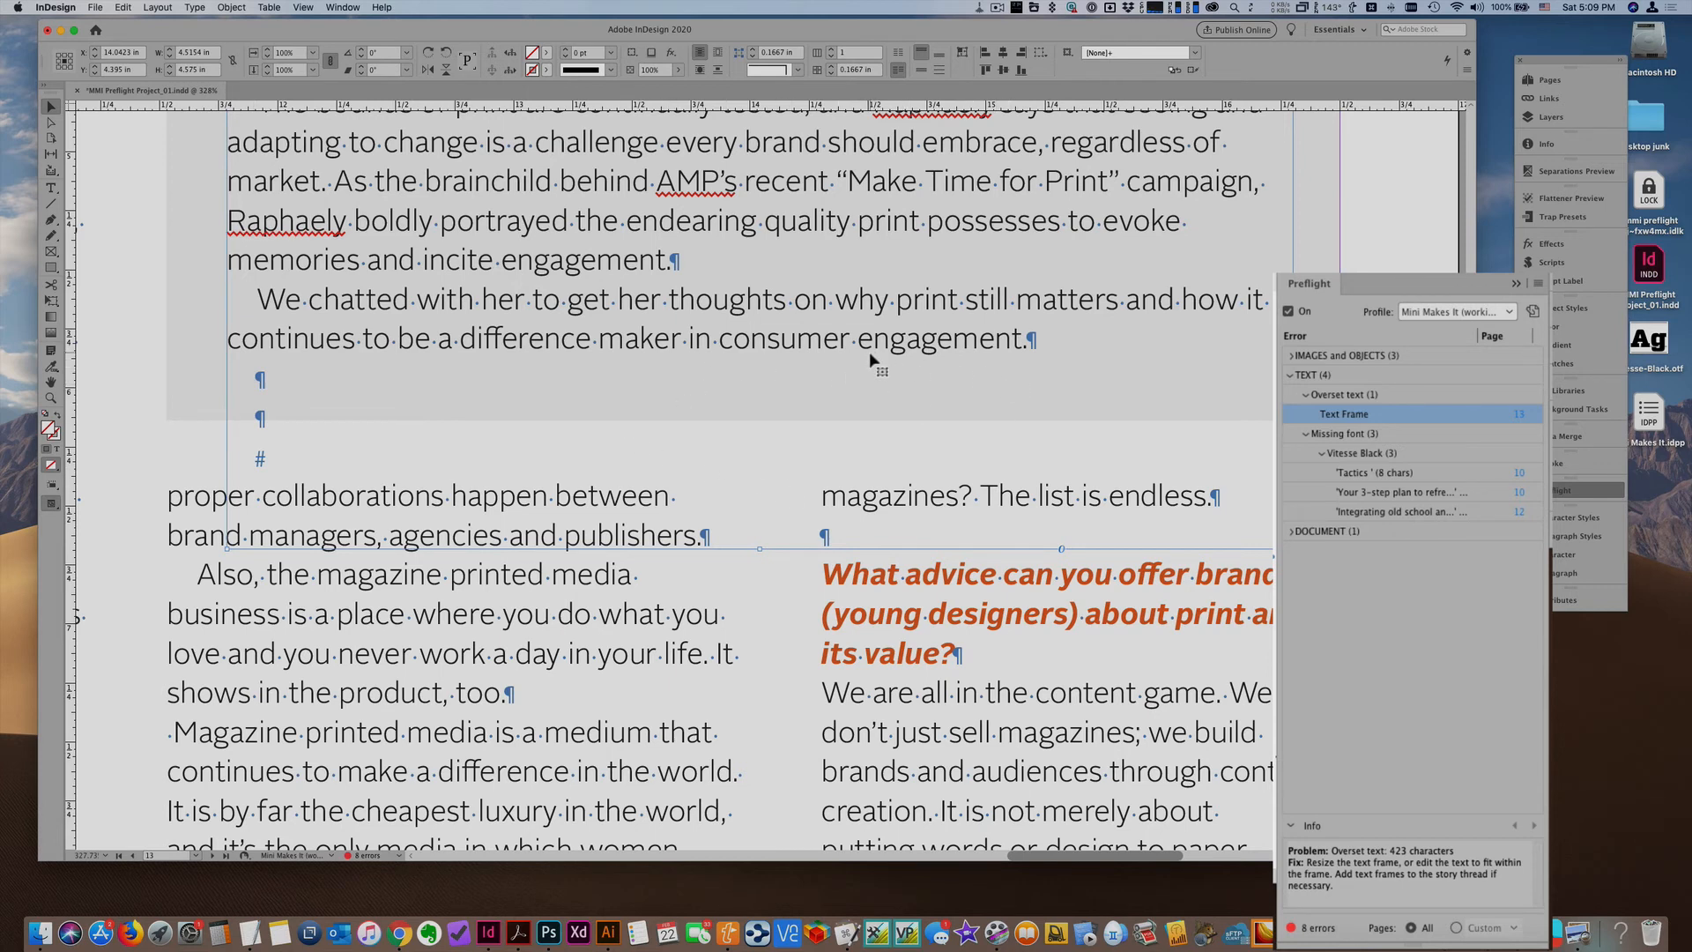
{"action": "key", "text": "super+z"}
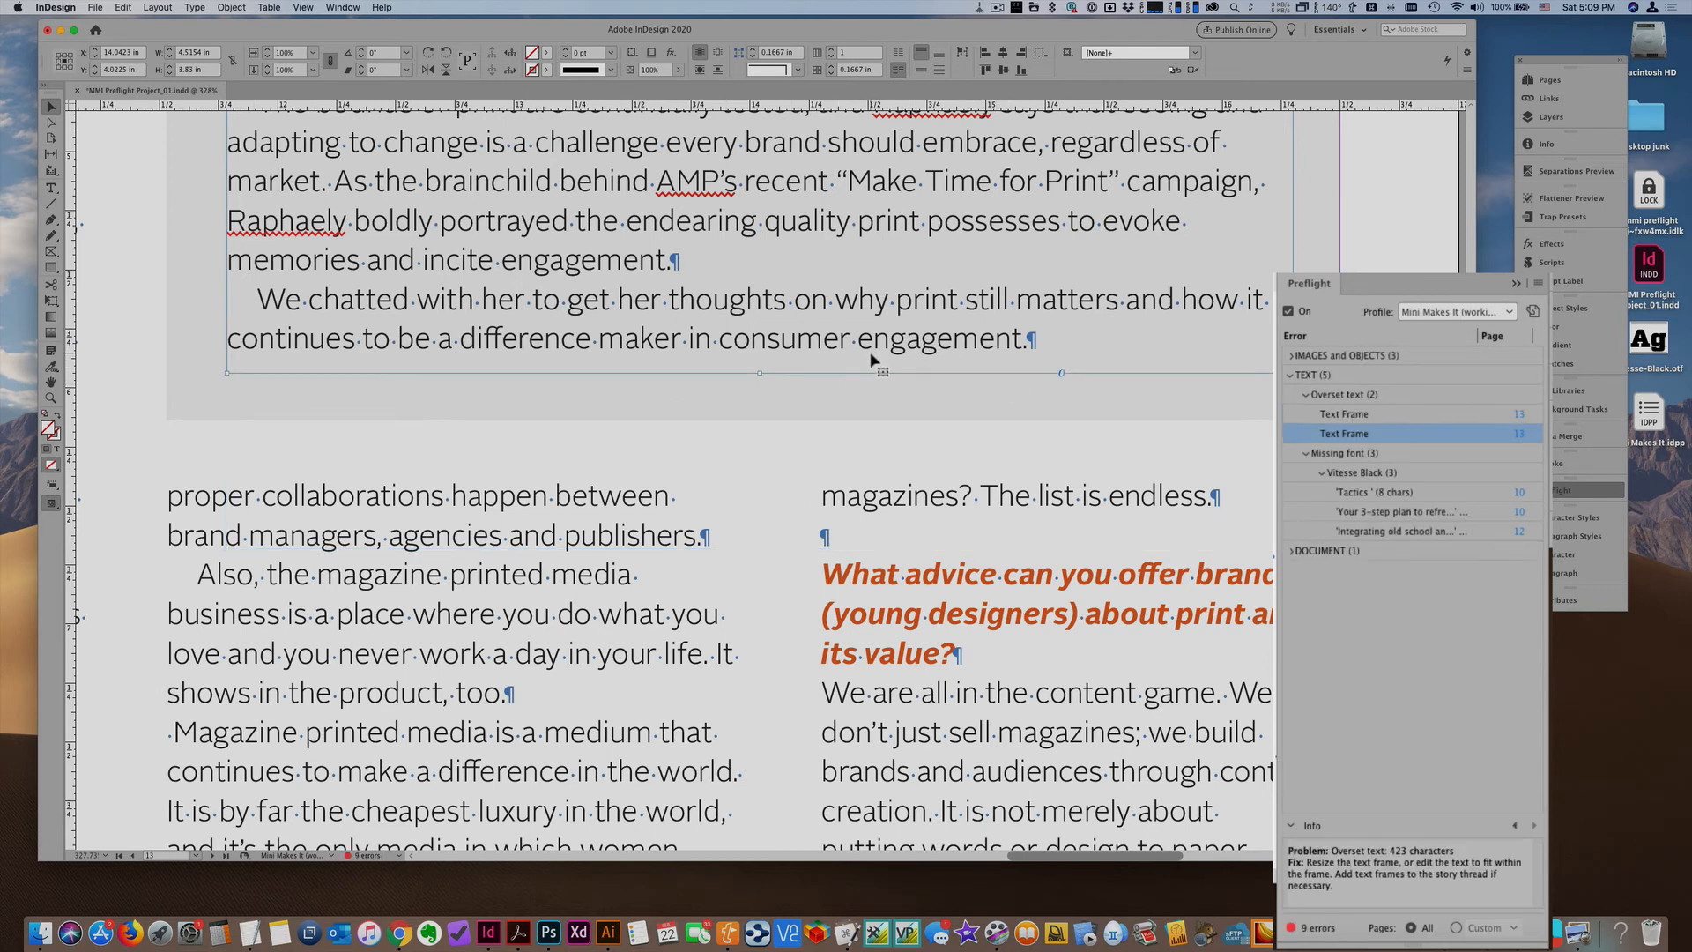
Step: Delete the overset empty paragraphs after "consumer engagement." and go to the remaining overset text frame on page 13
{"action": "double_click", "coordinate": [1029, 340]}
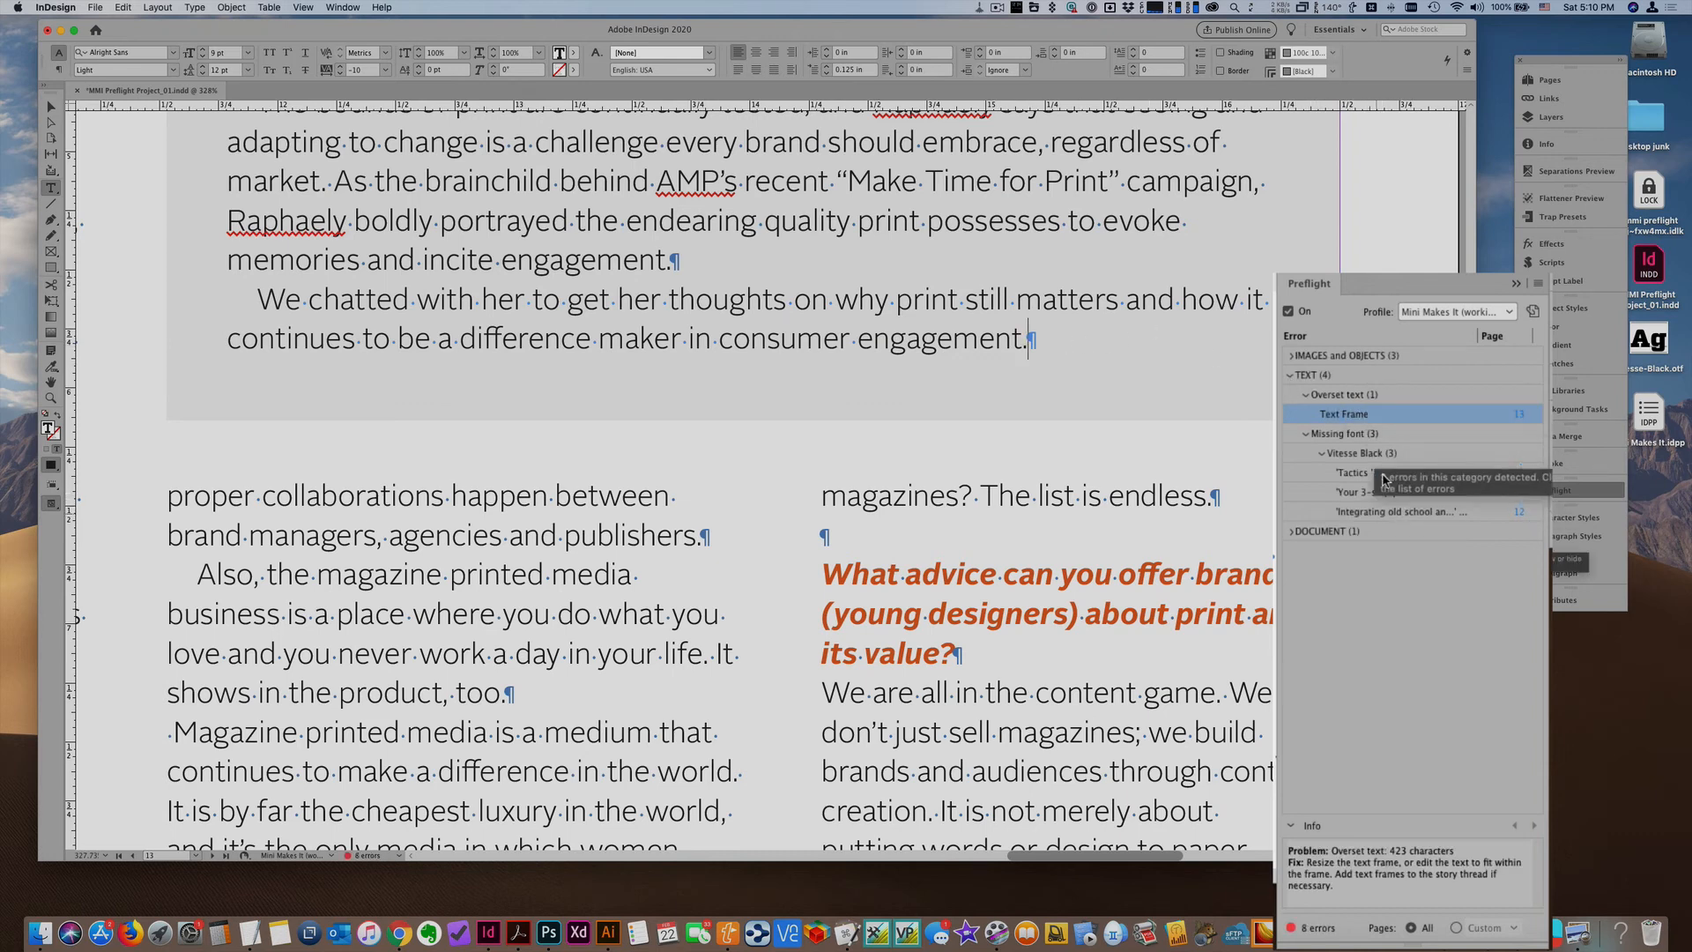
{"action": "double_click", "coordinate": [1493, 414]}
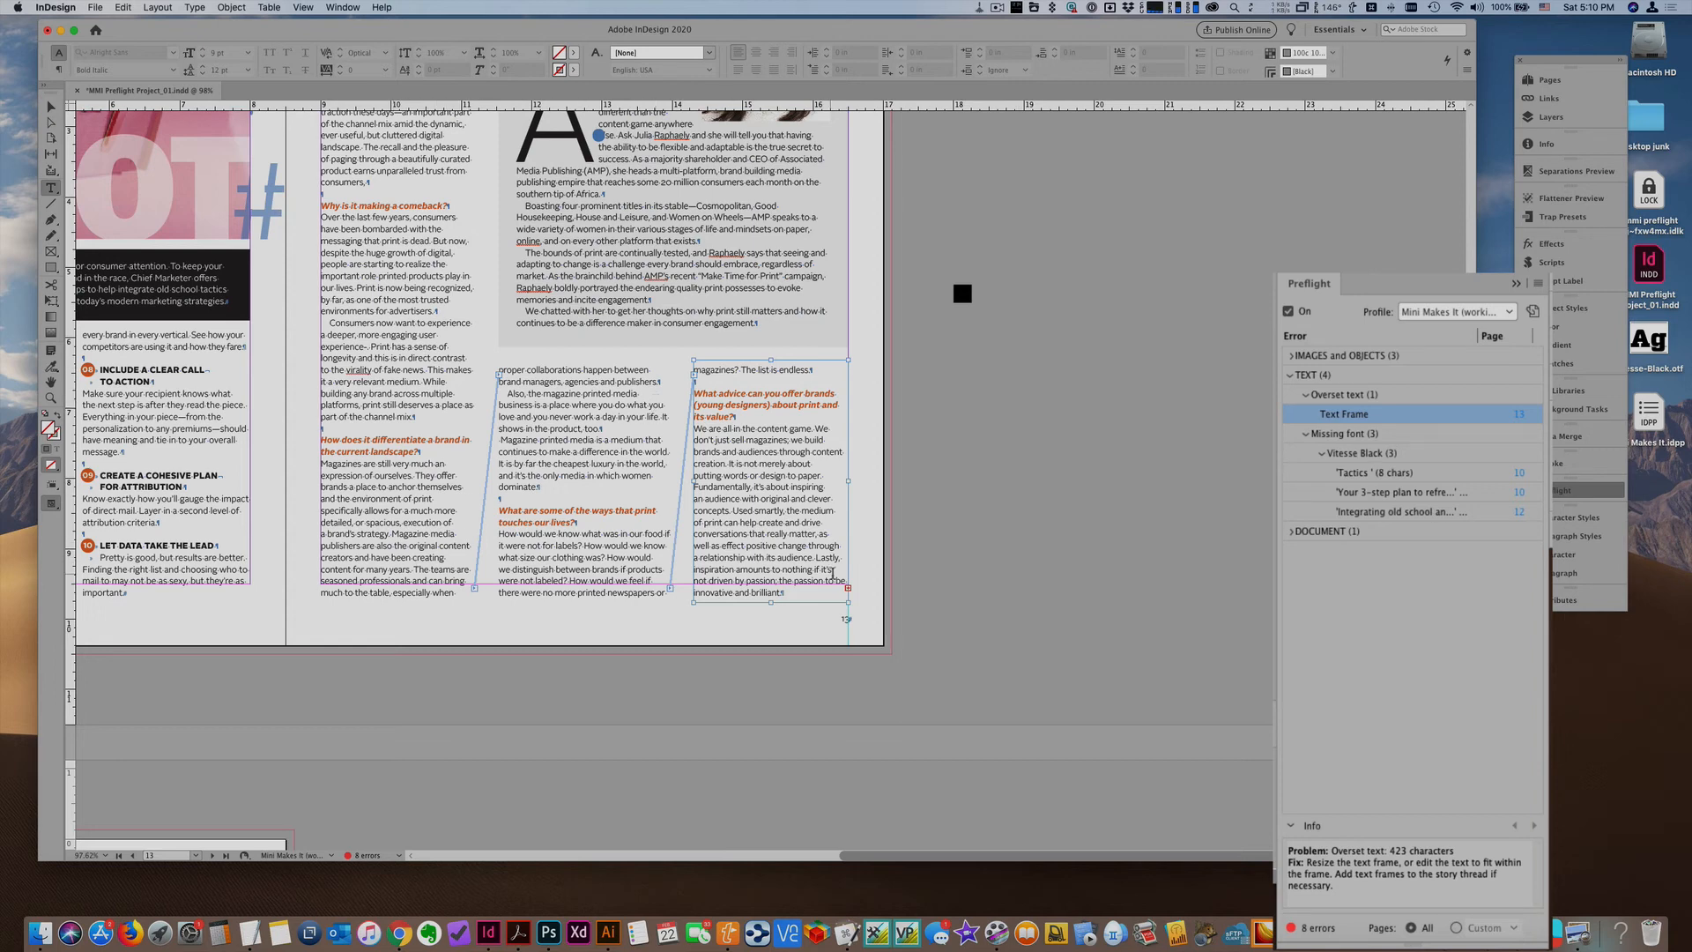
Step: Try lengthening the third-column text frame on page 13 to 4.86 in, and undo the resizing
{"action": "left_click", "coordinate": [50, 107]}
{"action": "left_click", "coordinate": [776, 619]}
{"action": "left_click", "coordinate": [776, 619]}
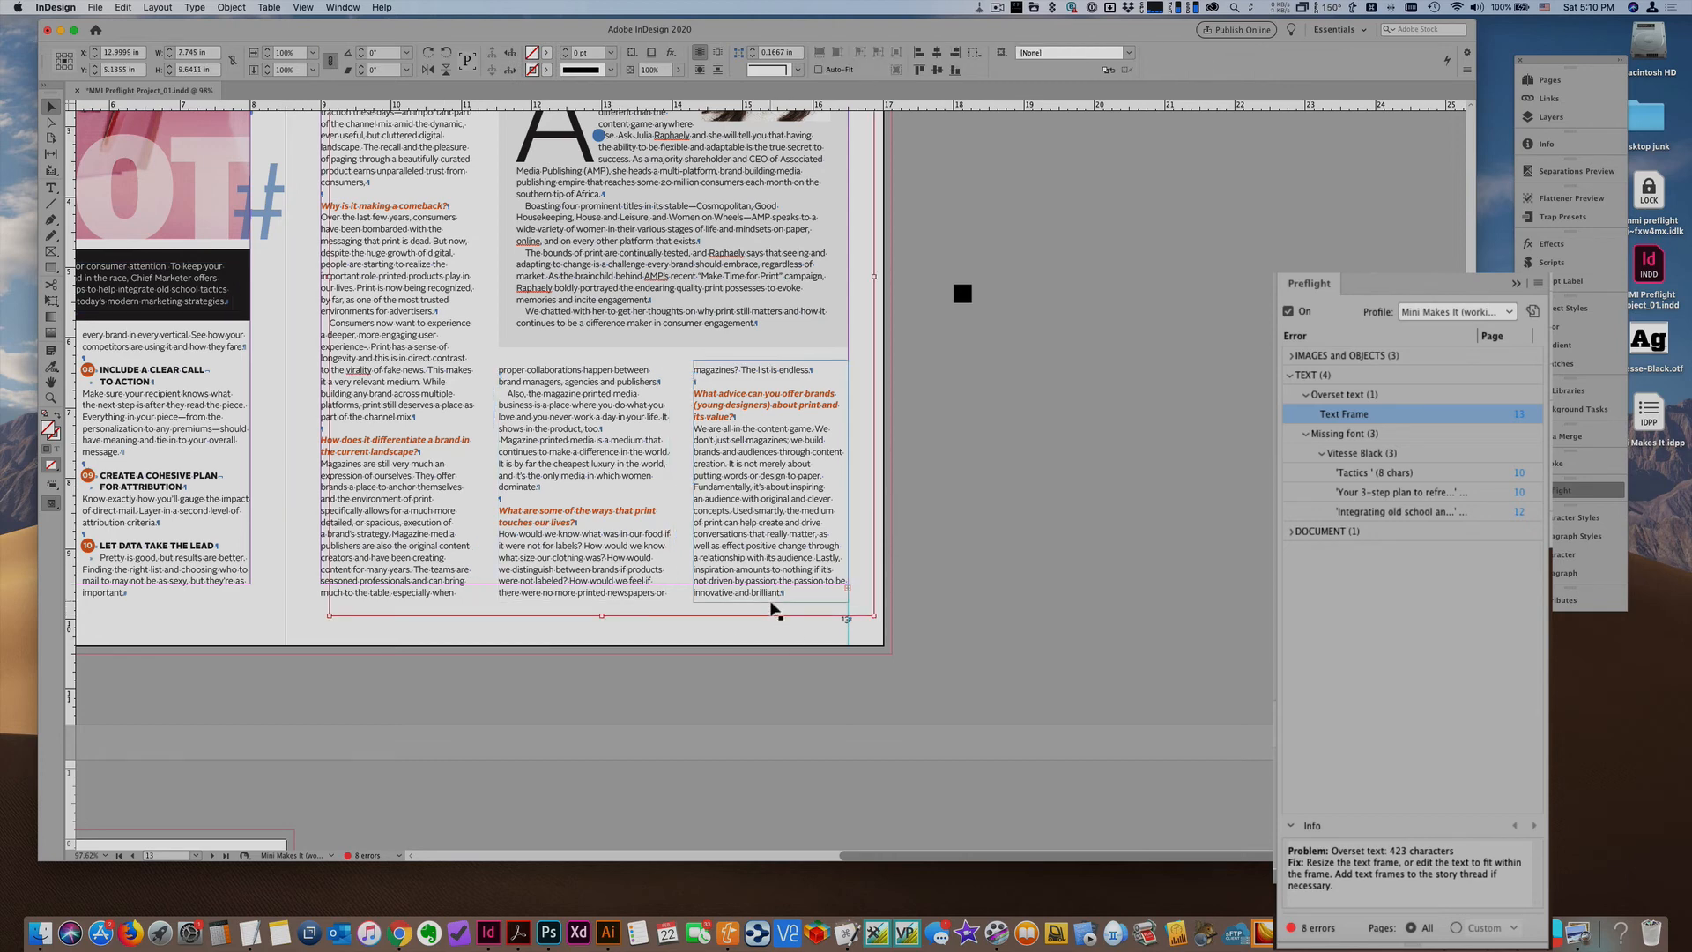
{"action": "left_click_drag", "start_coordinate": [773, 618], "coordinate": [768, 703]}
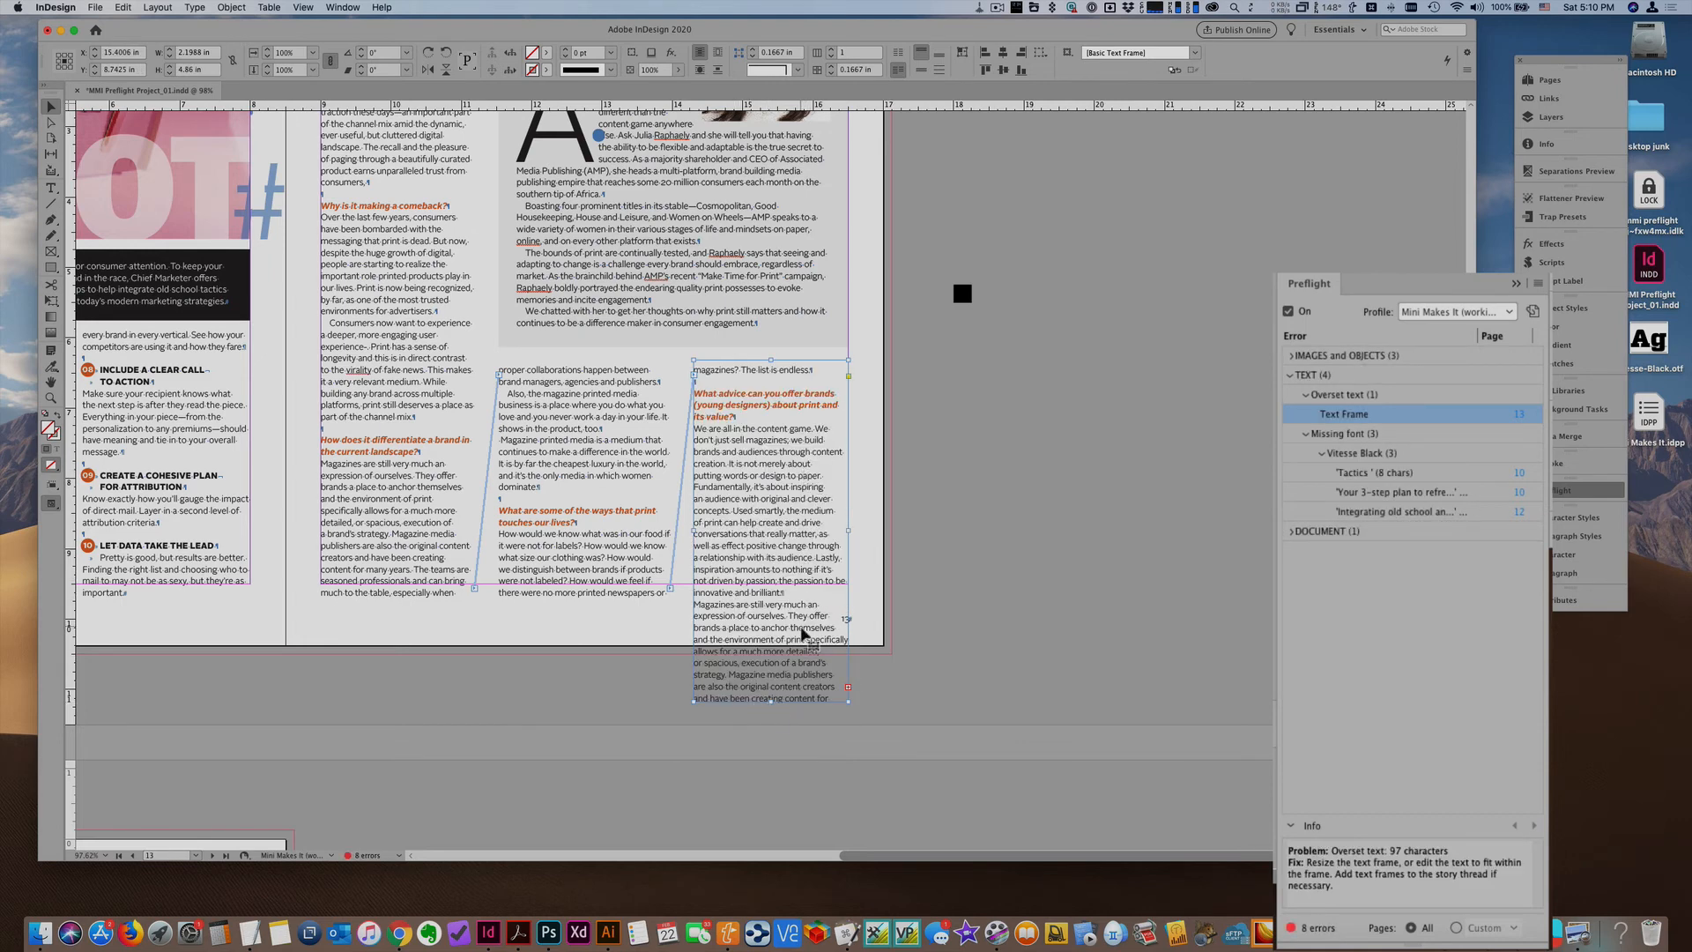
{"action": "key", "text": "super+z"}
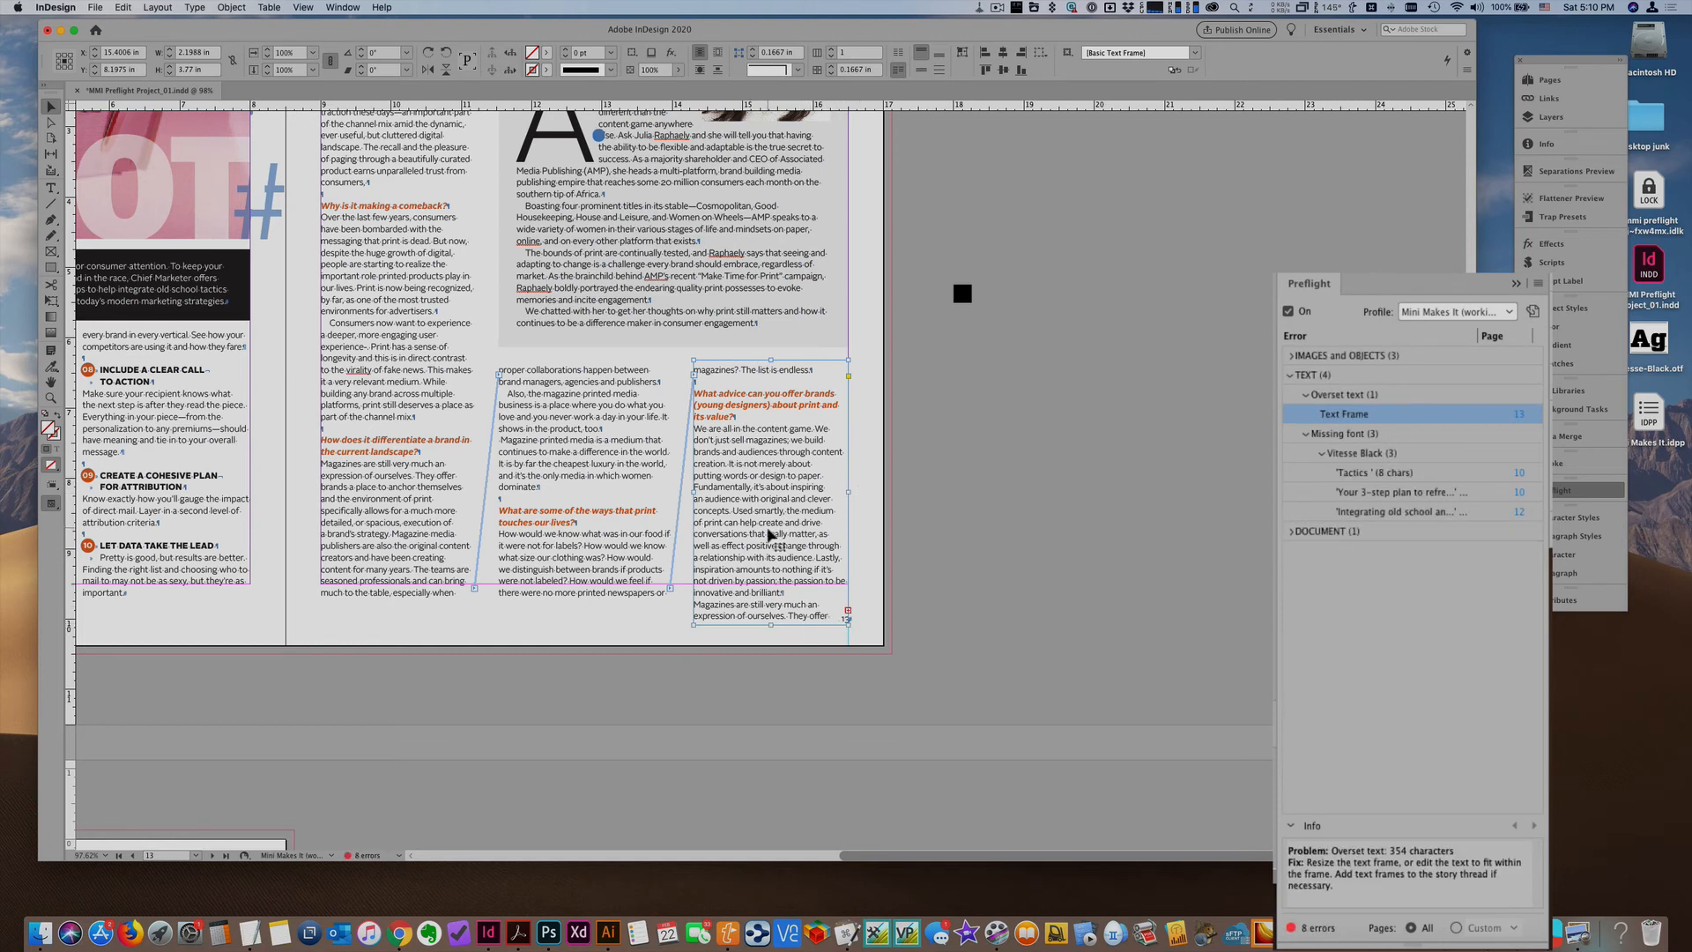
{"action": "key", "text": "super+z"}
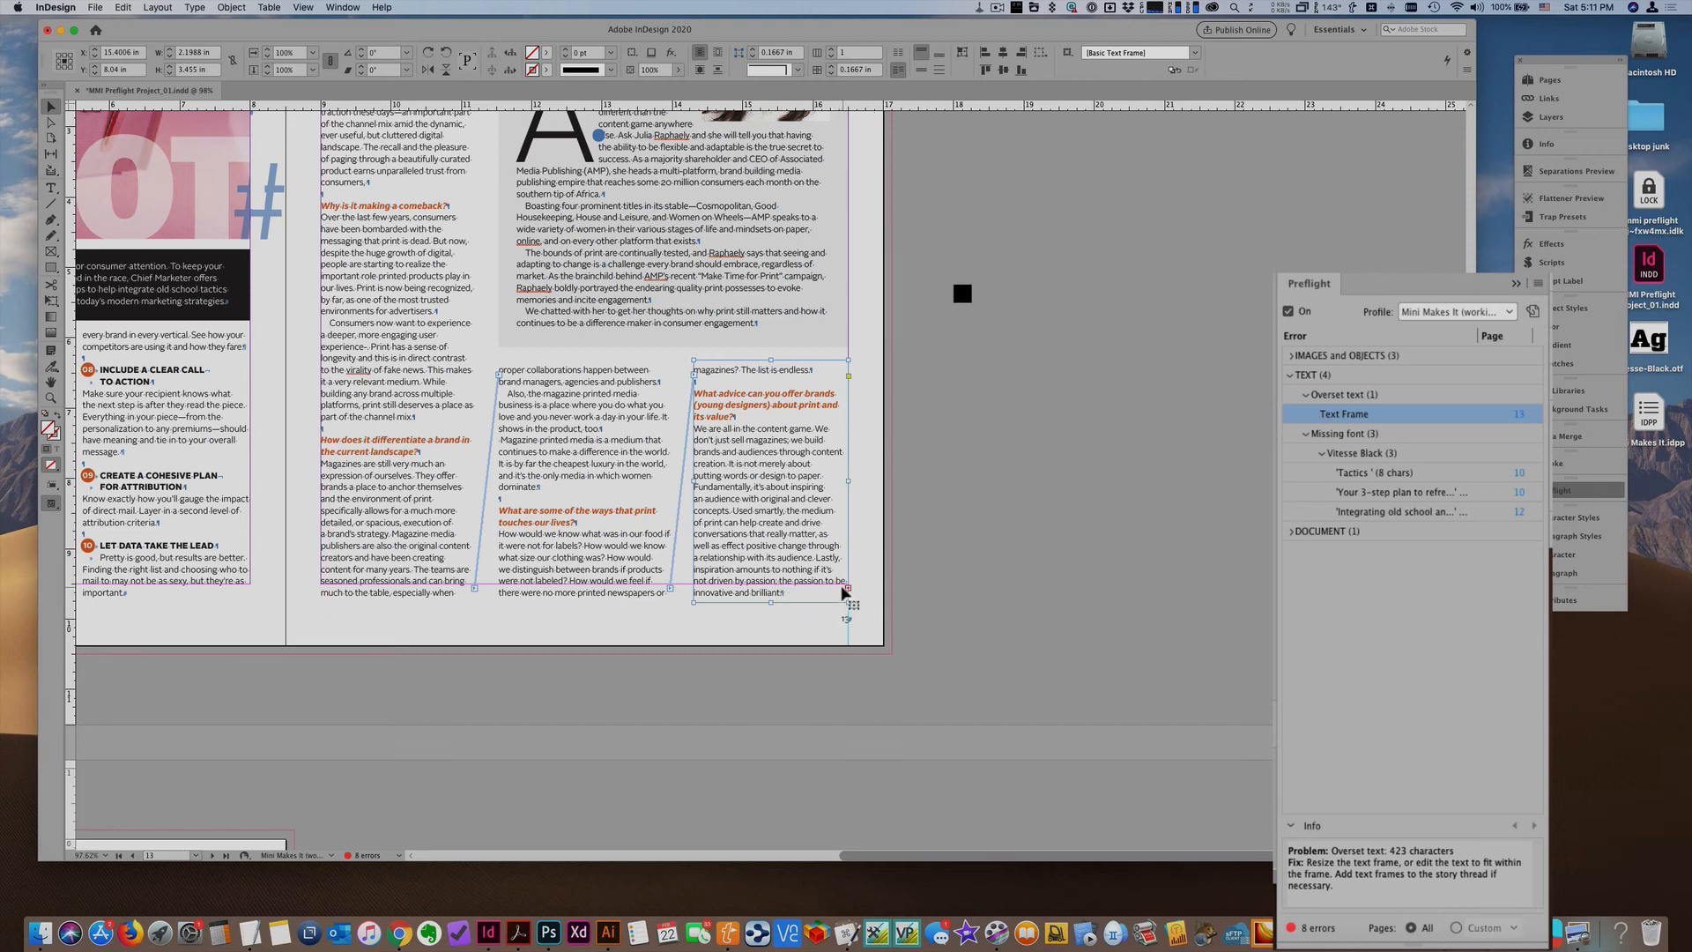
Step: Delete the text from "We are all in the content game" to "innovative and brilliant" in page 13's third column
{"action": "double_click", "coordinate": [774, 592]}
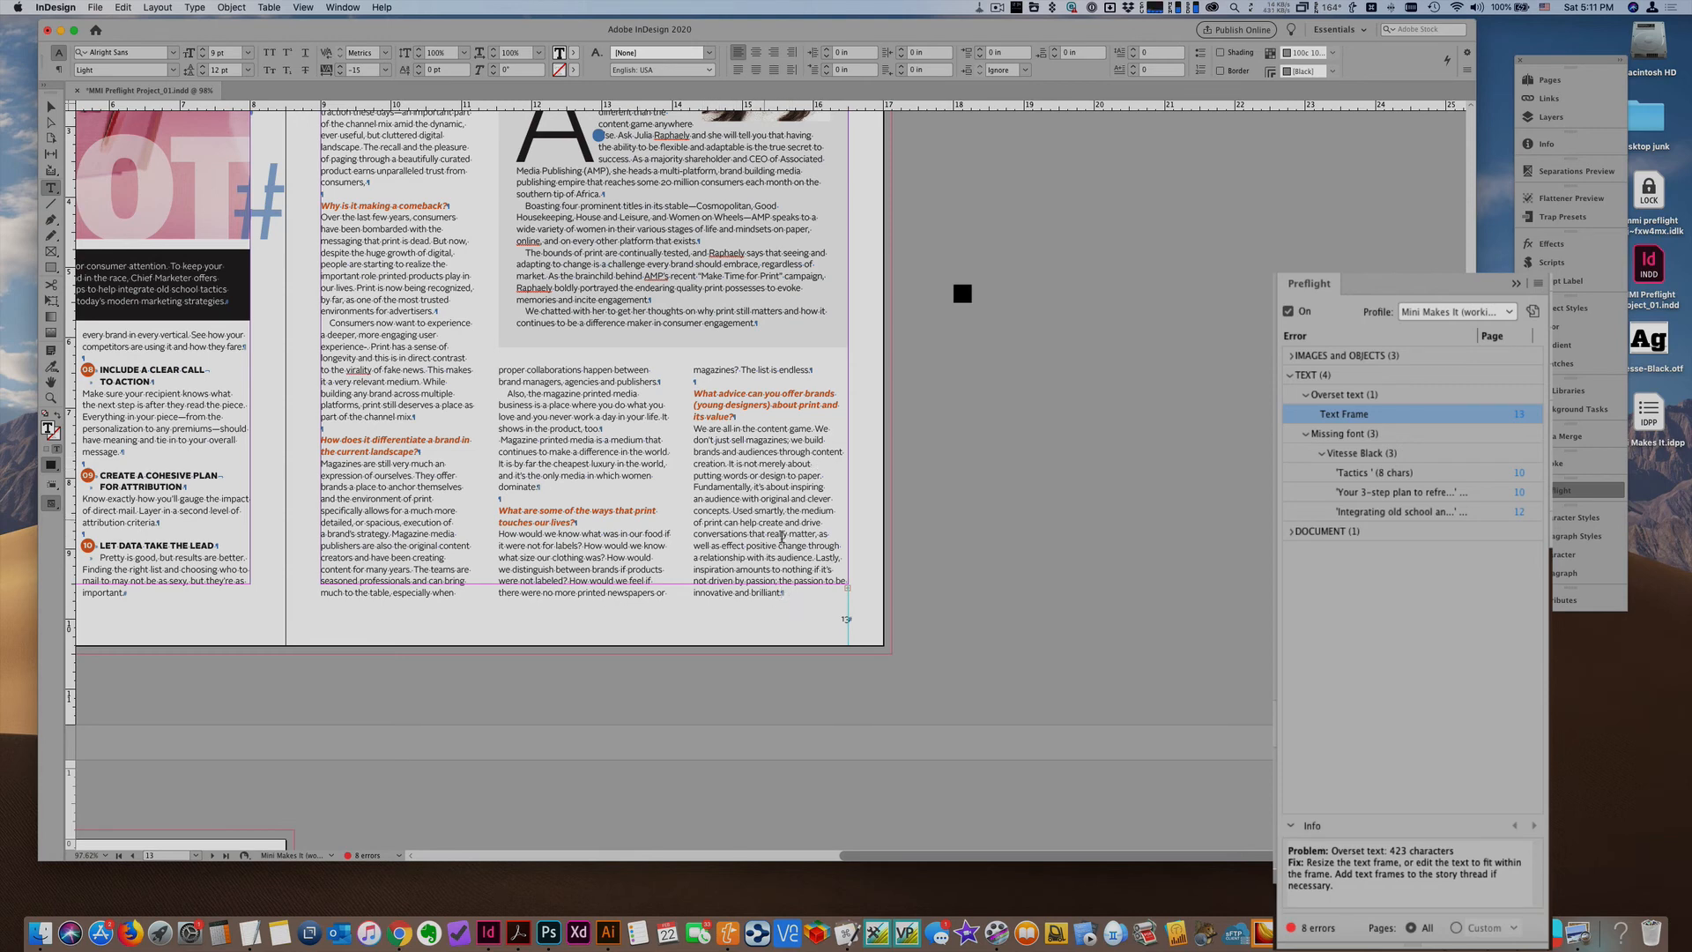
{"action": "left_click_drag", "start_coordinate": [786, 596], "coordinate": [686, 435]}
{"action": "key", "text": "BackSpace"}
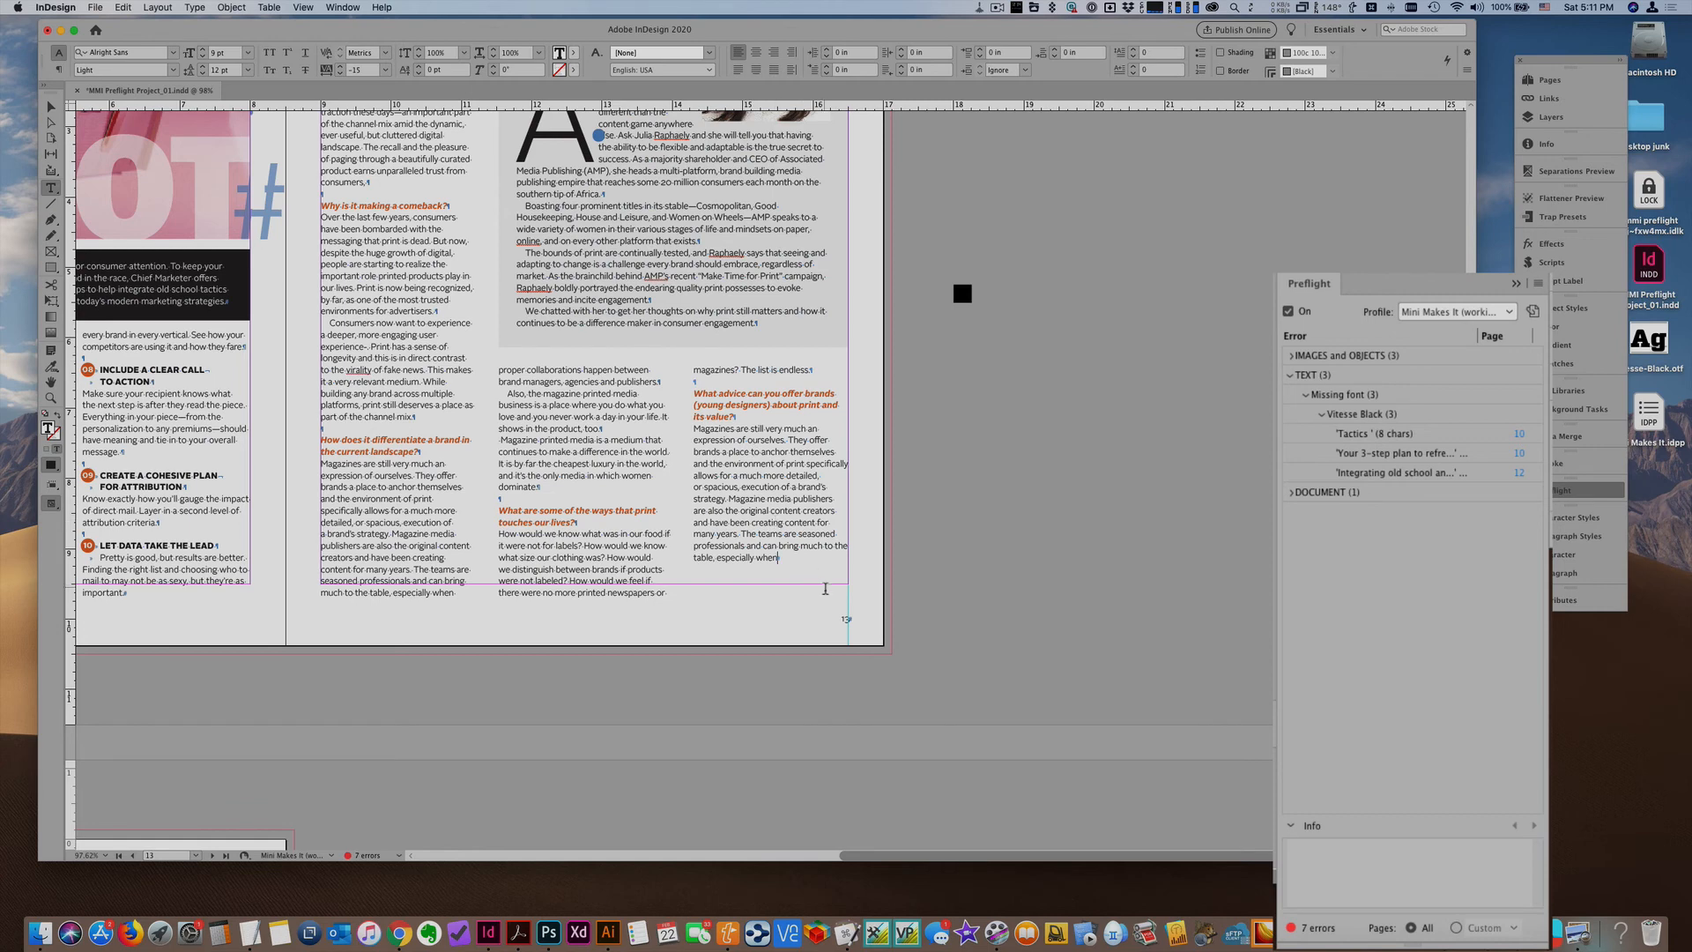
Step: Go to the page 10 "Tactics" text flagged for the missing font Vitesse Black and view the error details
{"action": "left_click", "coordinate": [1386, 395]}
{"action": "left_click", "coordinate": [1370, 414]}
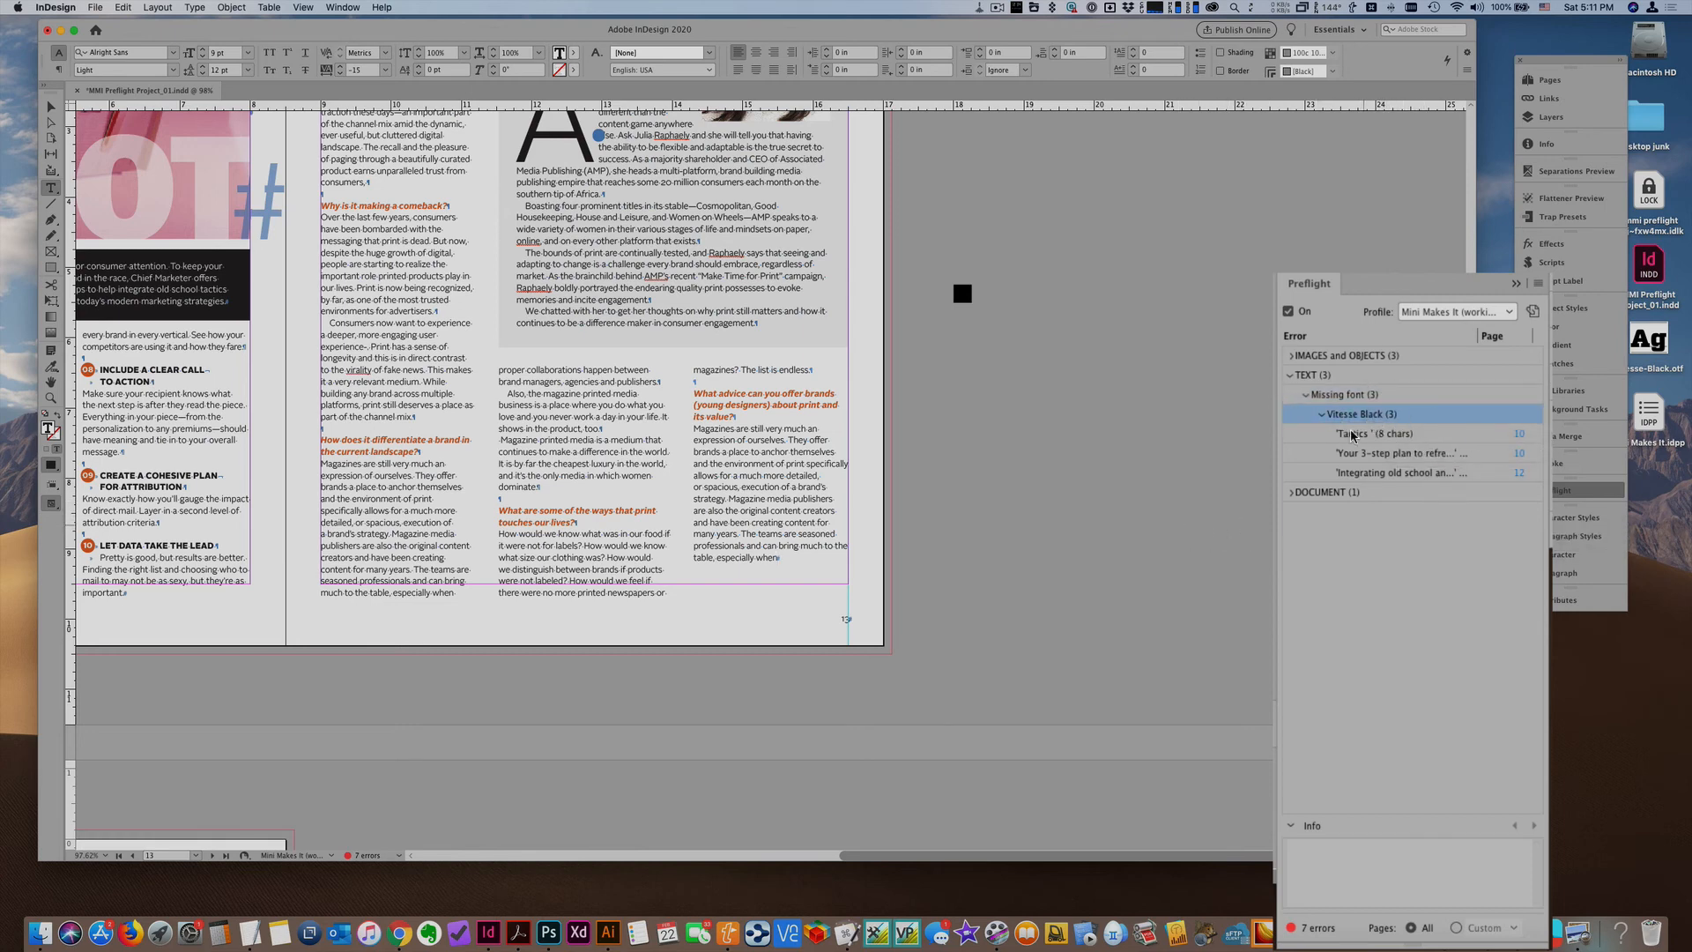
{"action": "left_click", "coordinate": [1520, 433]}
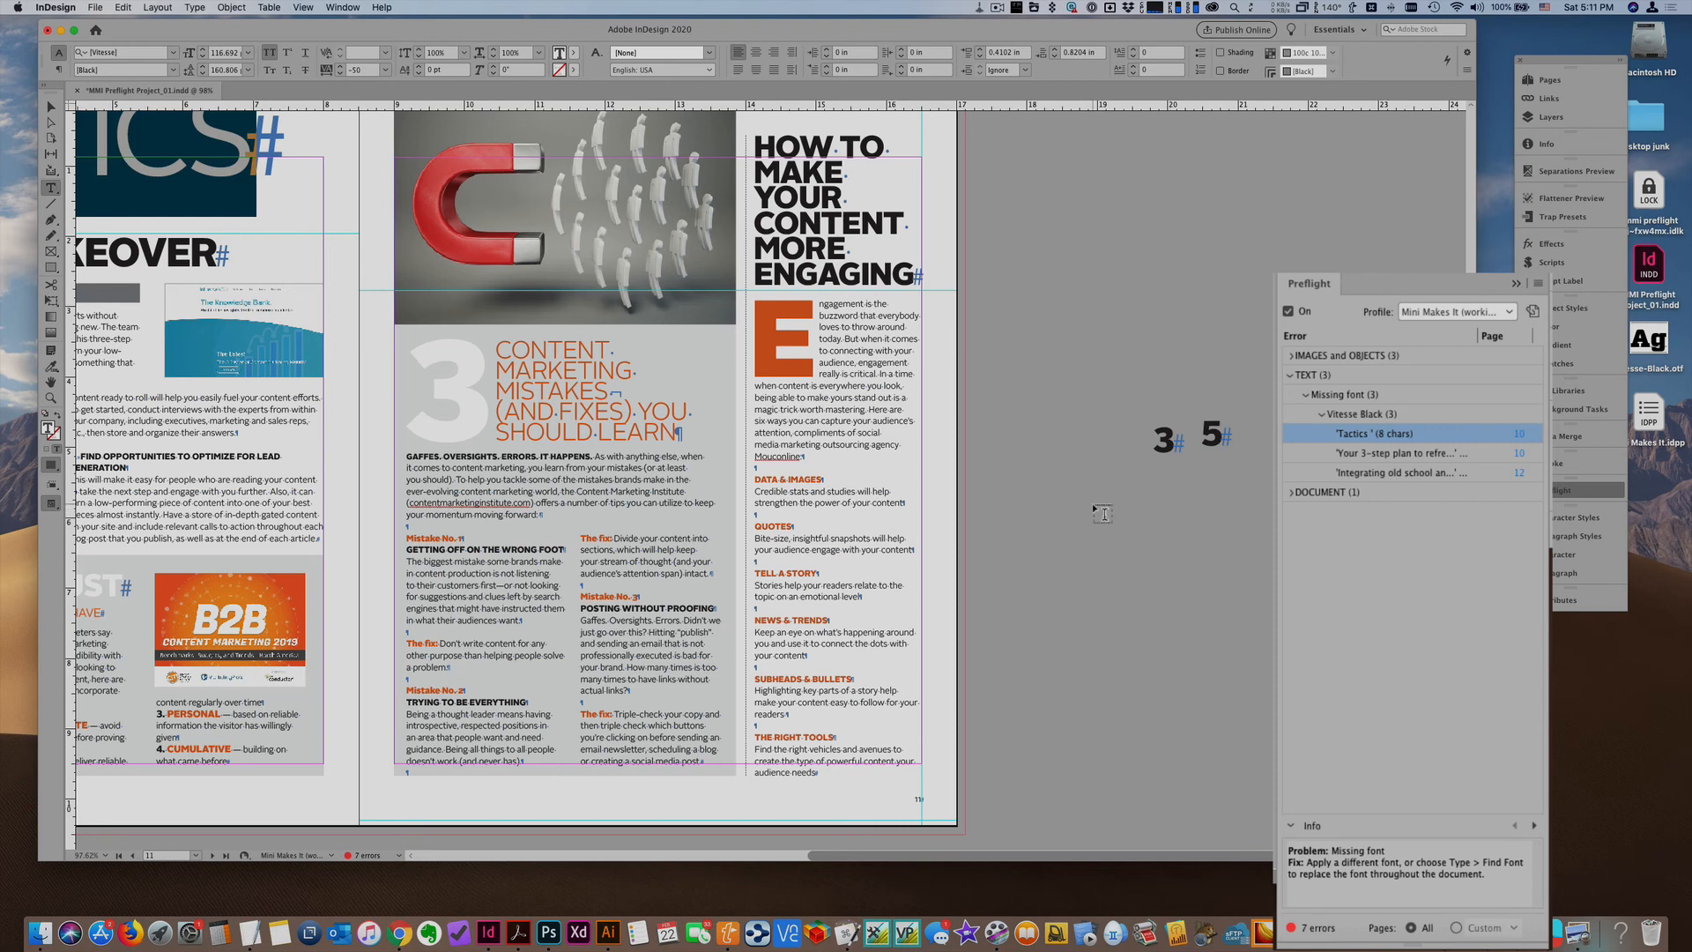
Step: Undo the accidental overwrite of the "Tactics" heading and show the layout in preview mode without guides and hidden characters
{"action": "type", "text": "w"}
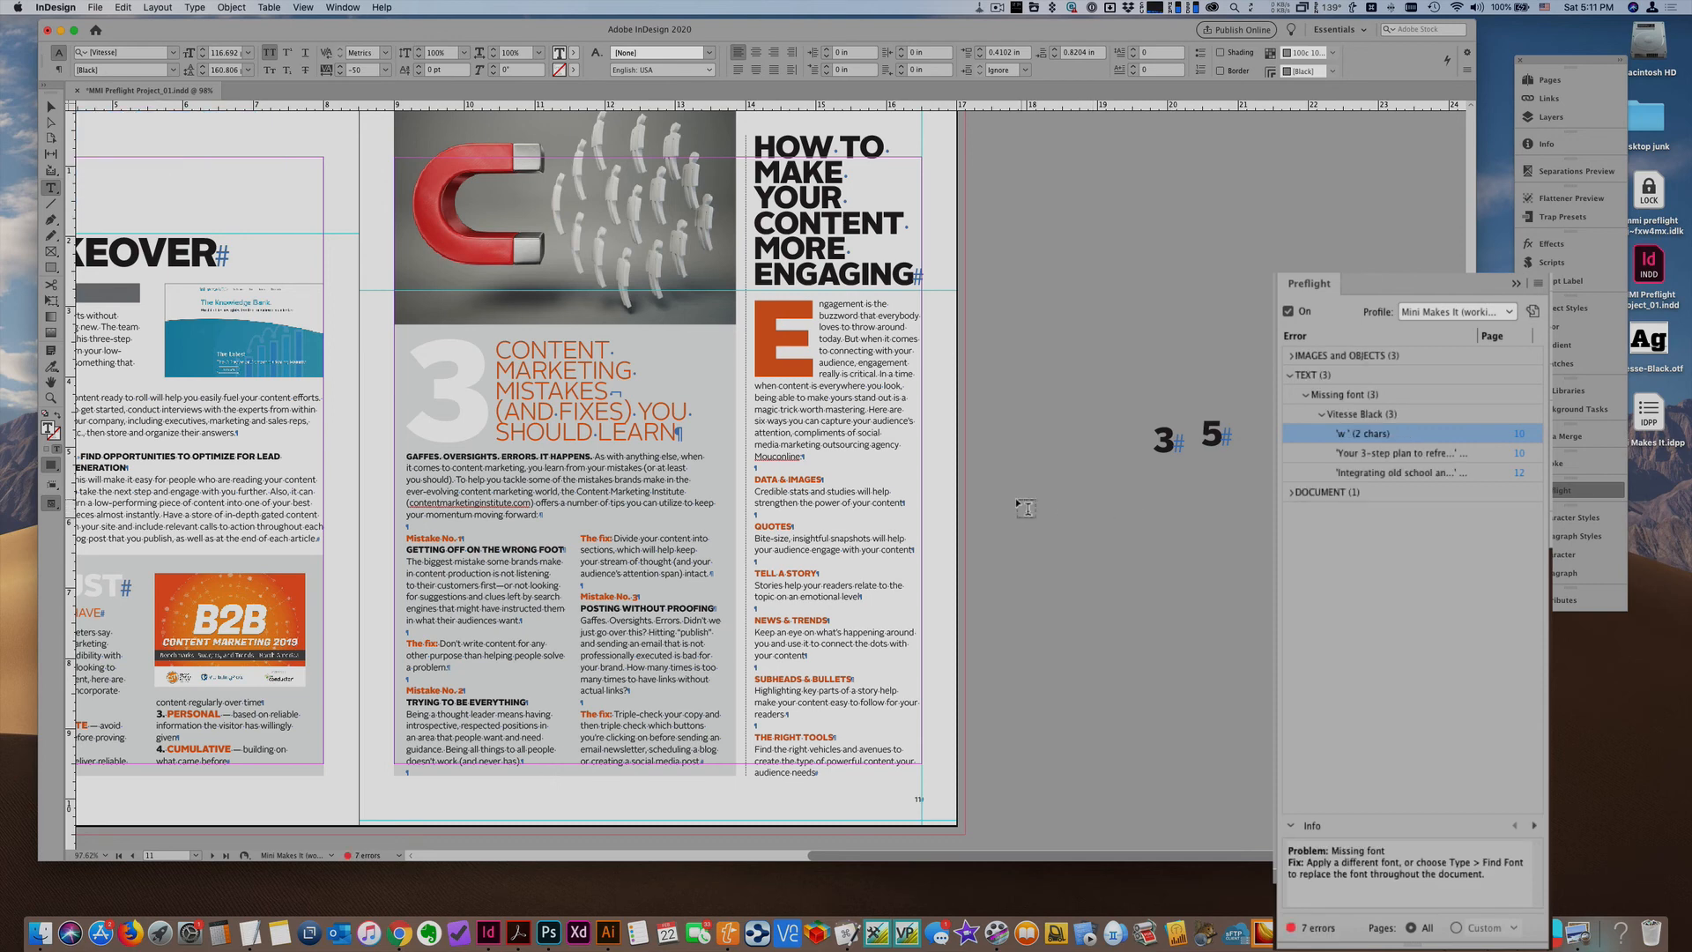
{"action": "key", "text": "super+z"}
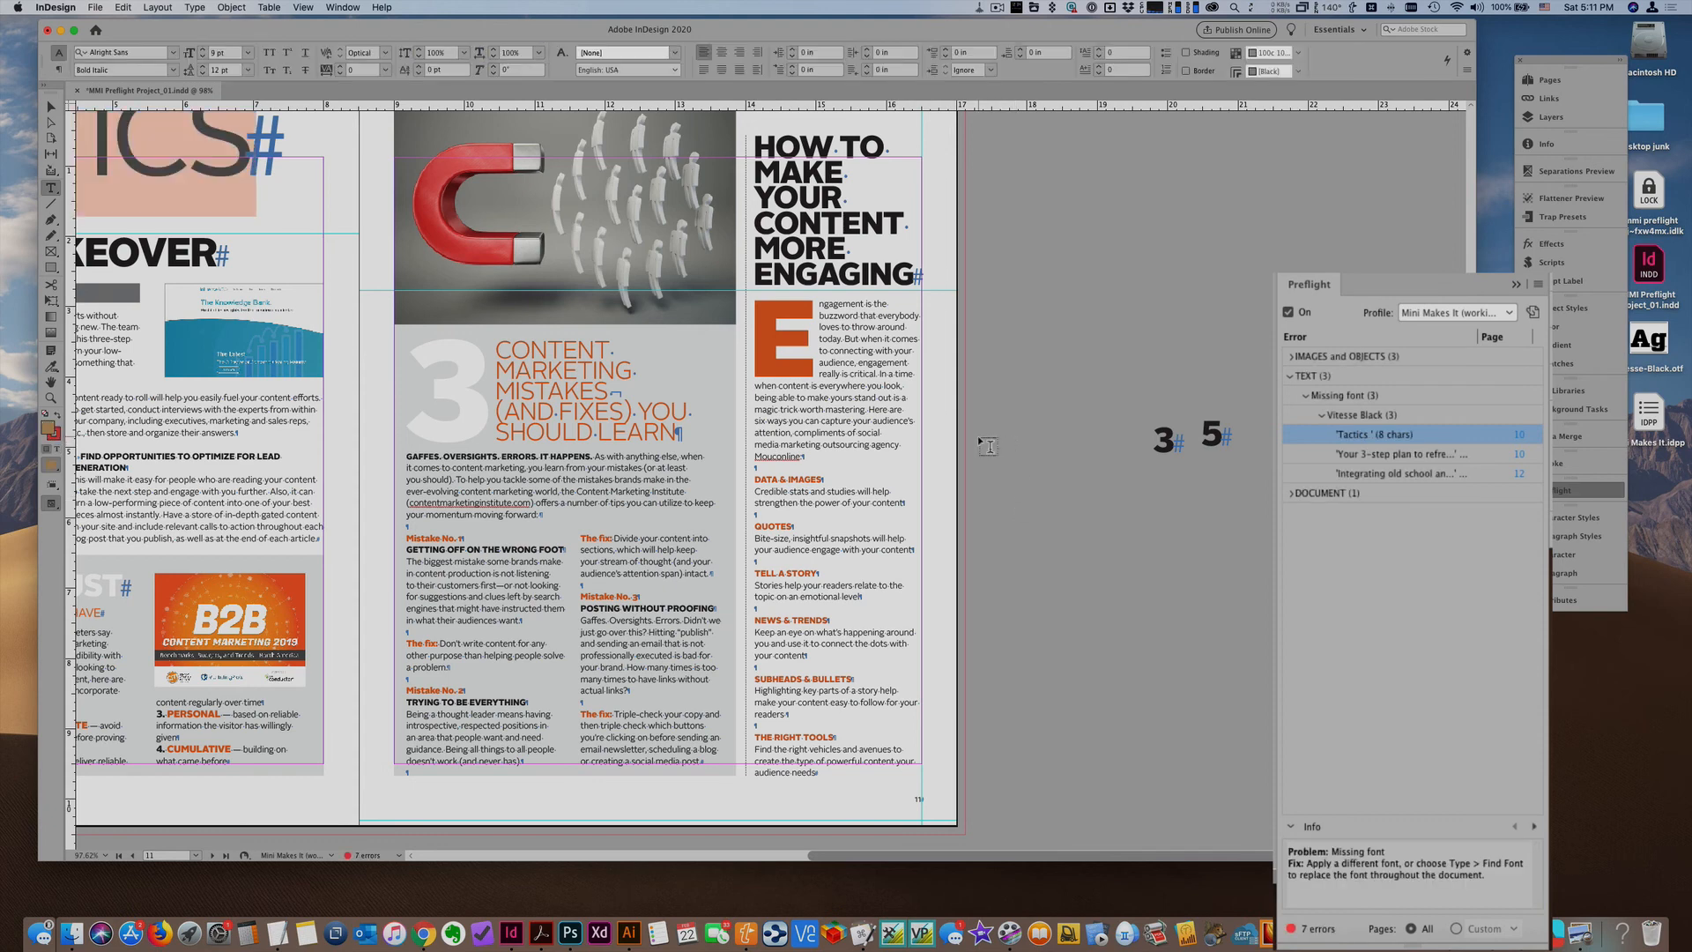
{"action": "key", "text": "w"}
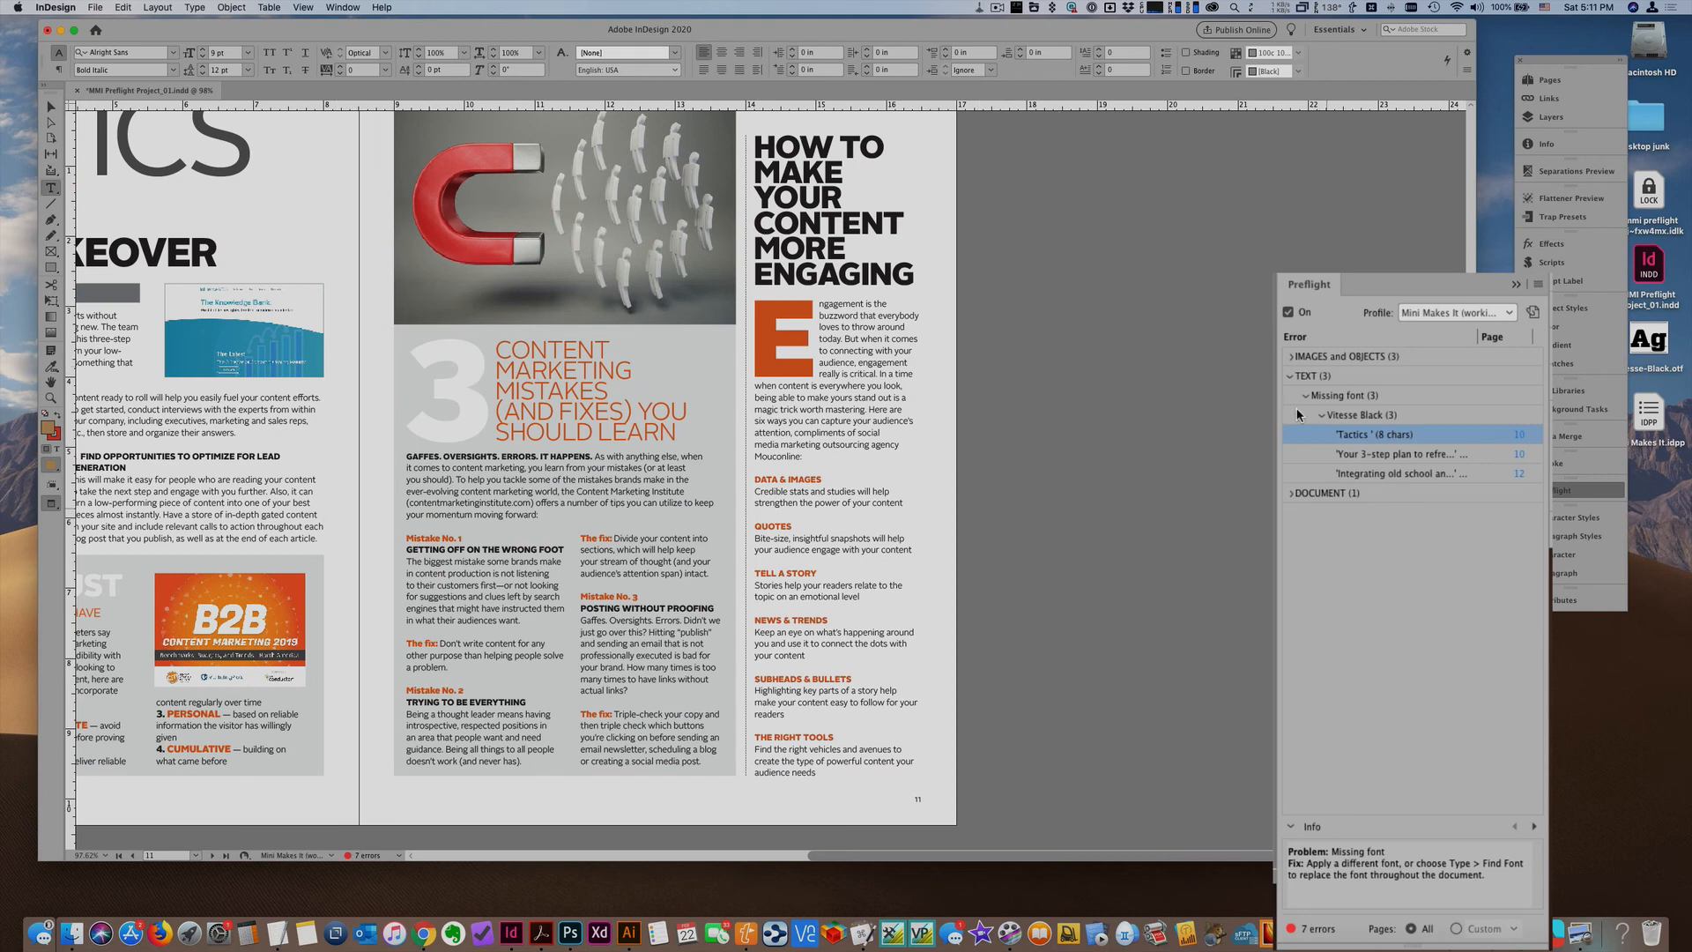
Step: Inspect the three Vitesse Black missing font occurrences: "Tactics" and "Your 3-step plan" on page 10, and "Integrating old school" on page 12
{"action": "left_click", "coordinate": [1521, 437]}
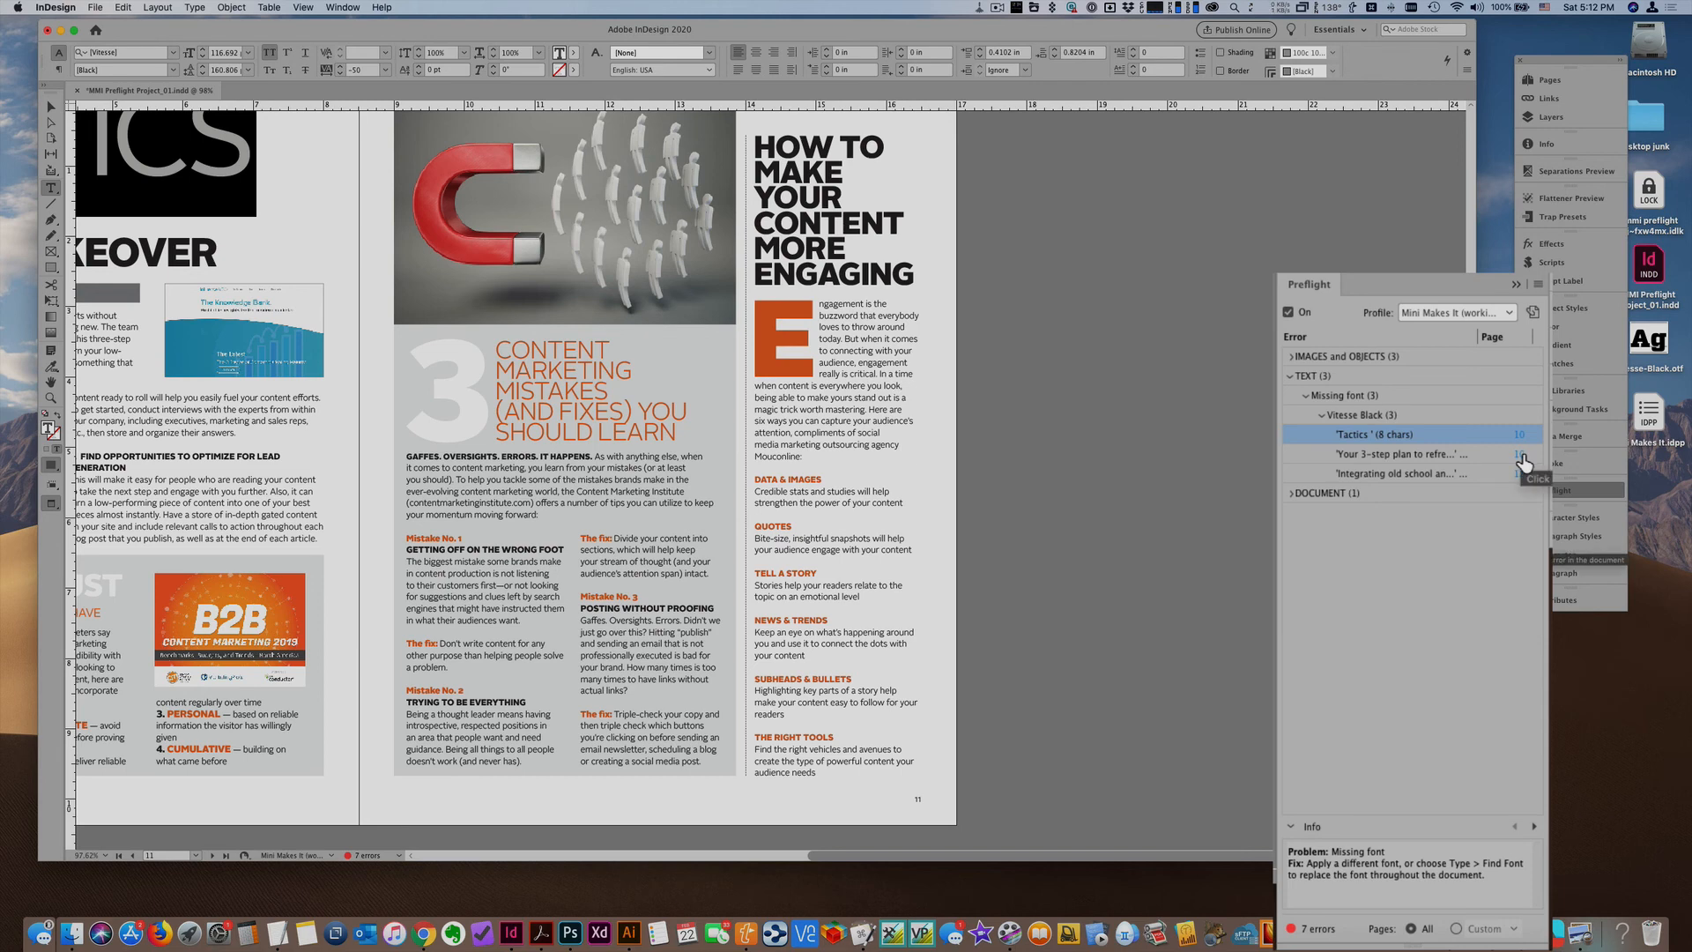
{"action": "left_click", "coordinate": [1522, 455]}
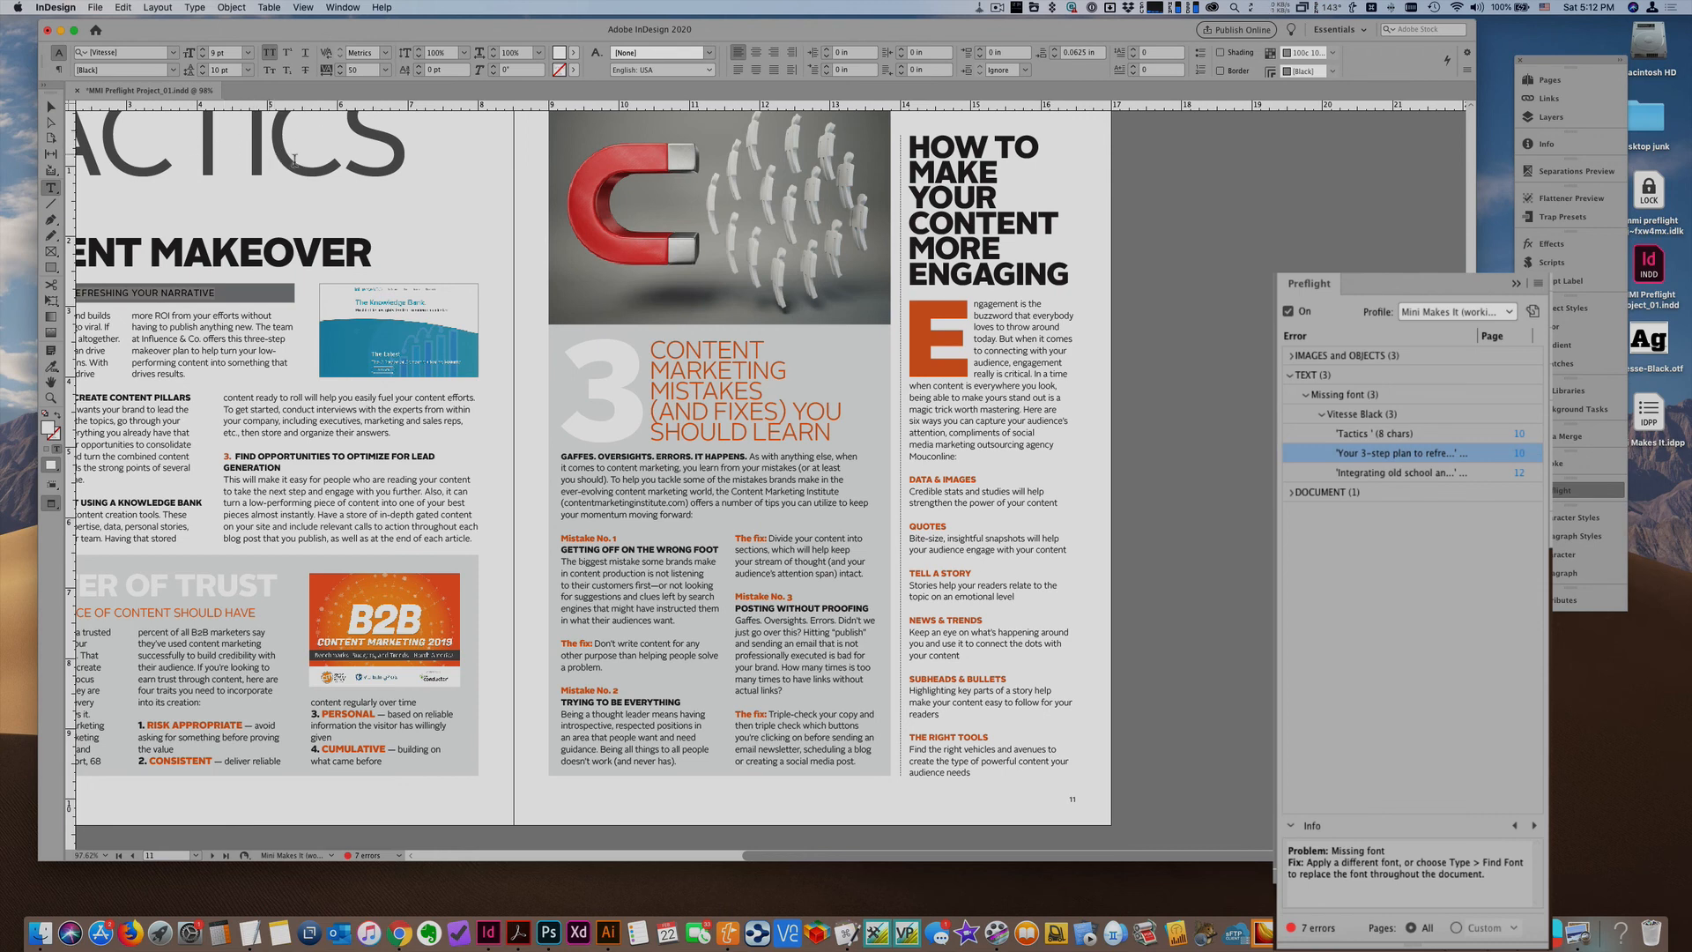
{"action": "left_click", "coordinate": [1519, 434]}
{"action": "left_click", "coordinate": [1519, 453]}
{"action": "left_click", "coordinate": [1523, 421]}
{"action": "left_click", "coordinate": [1522, 432]}
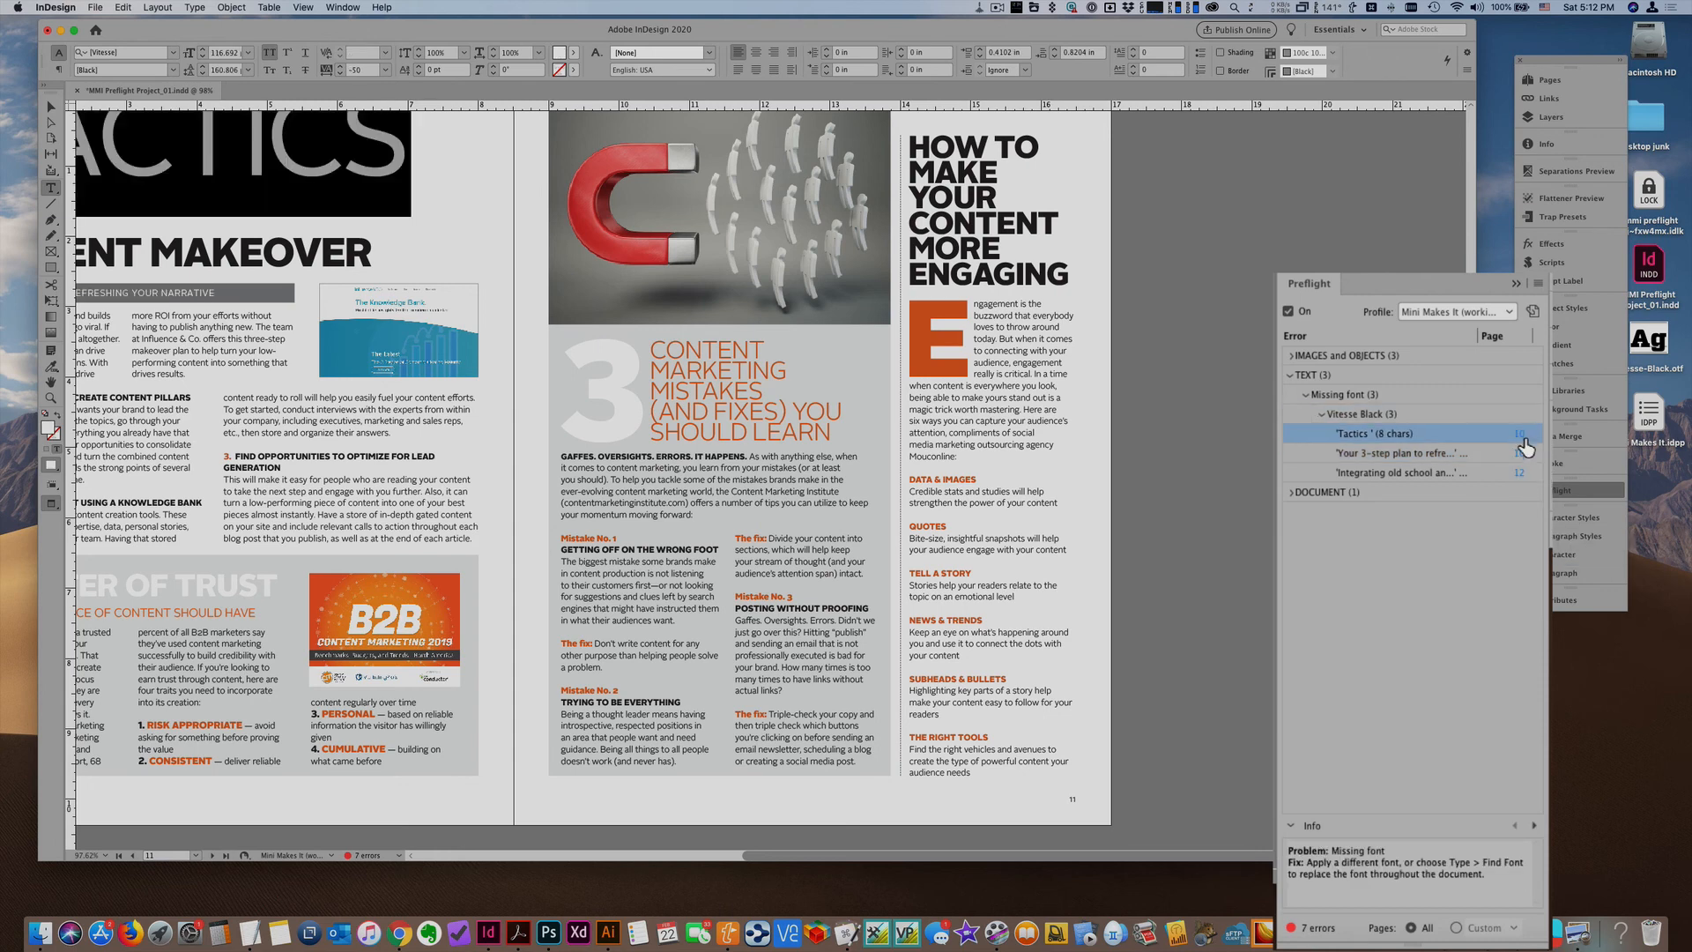
{"action": "left_click", "coordinate": [1522, 474]}
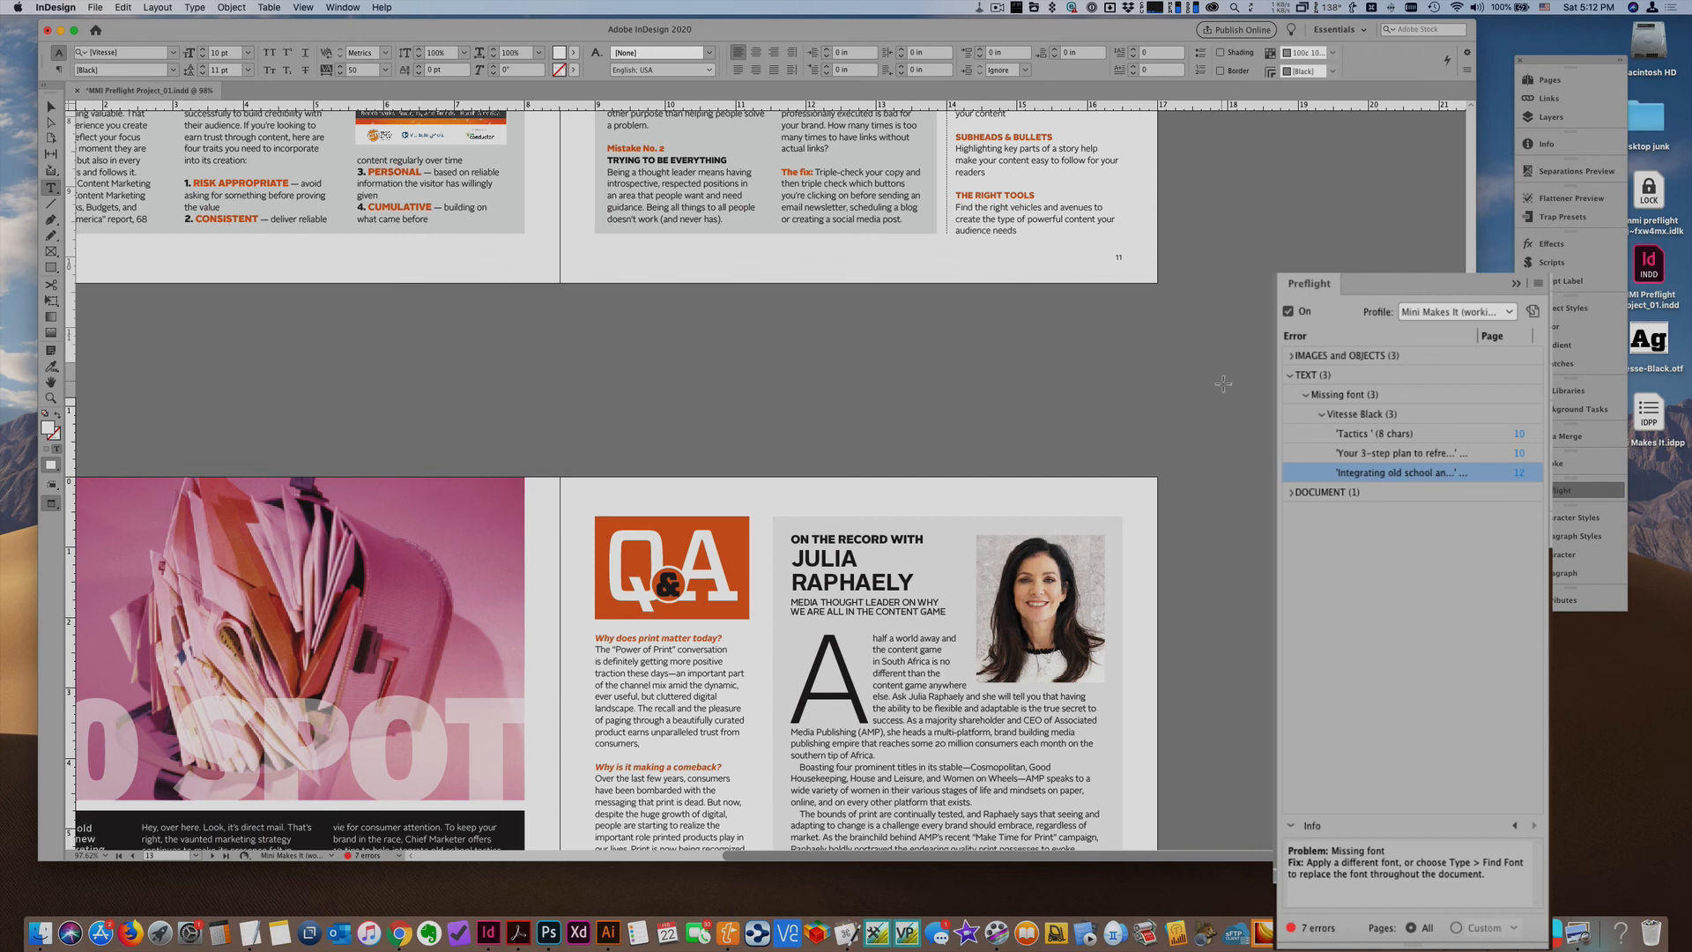
Step: Move Vitesse-Black.otf from the desktop into the project's Document fonts folder in Finder, and return to InDesign
{"action": "key", "text": "super+h"}
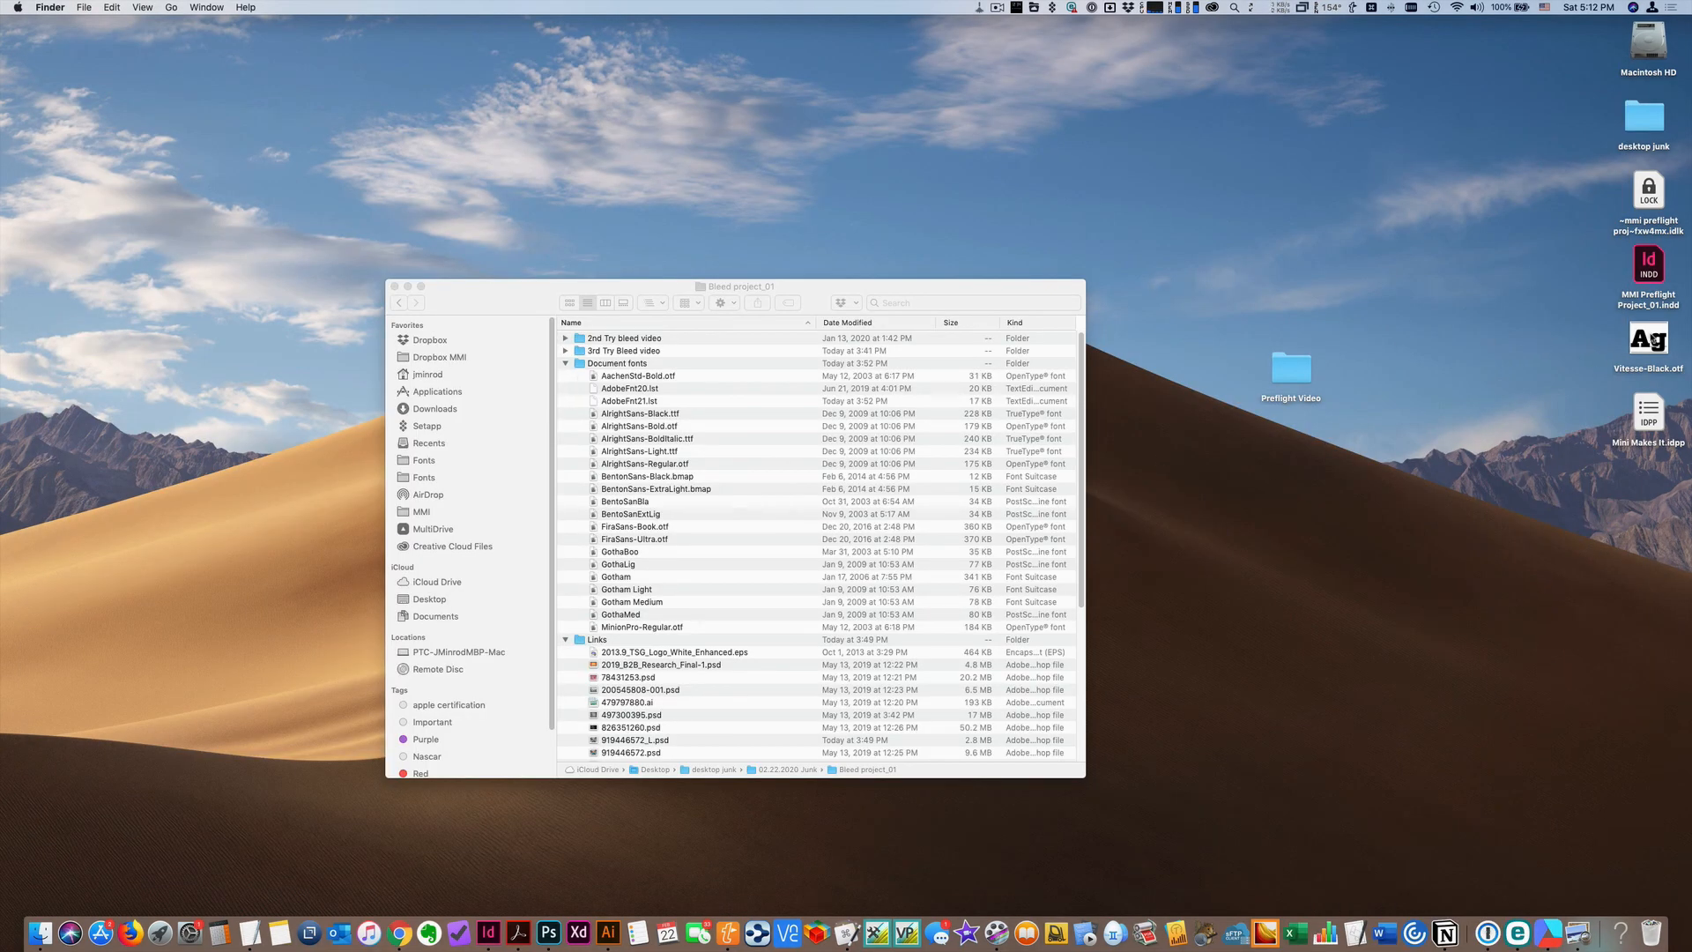
{"action": "left_click_drag", "start_coordinate": [1657, 340], "coordinate": [627, 399]}
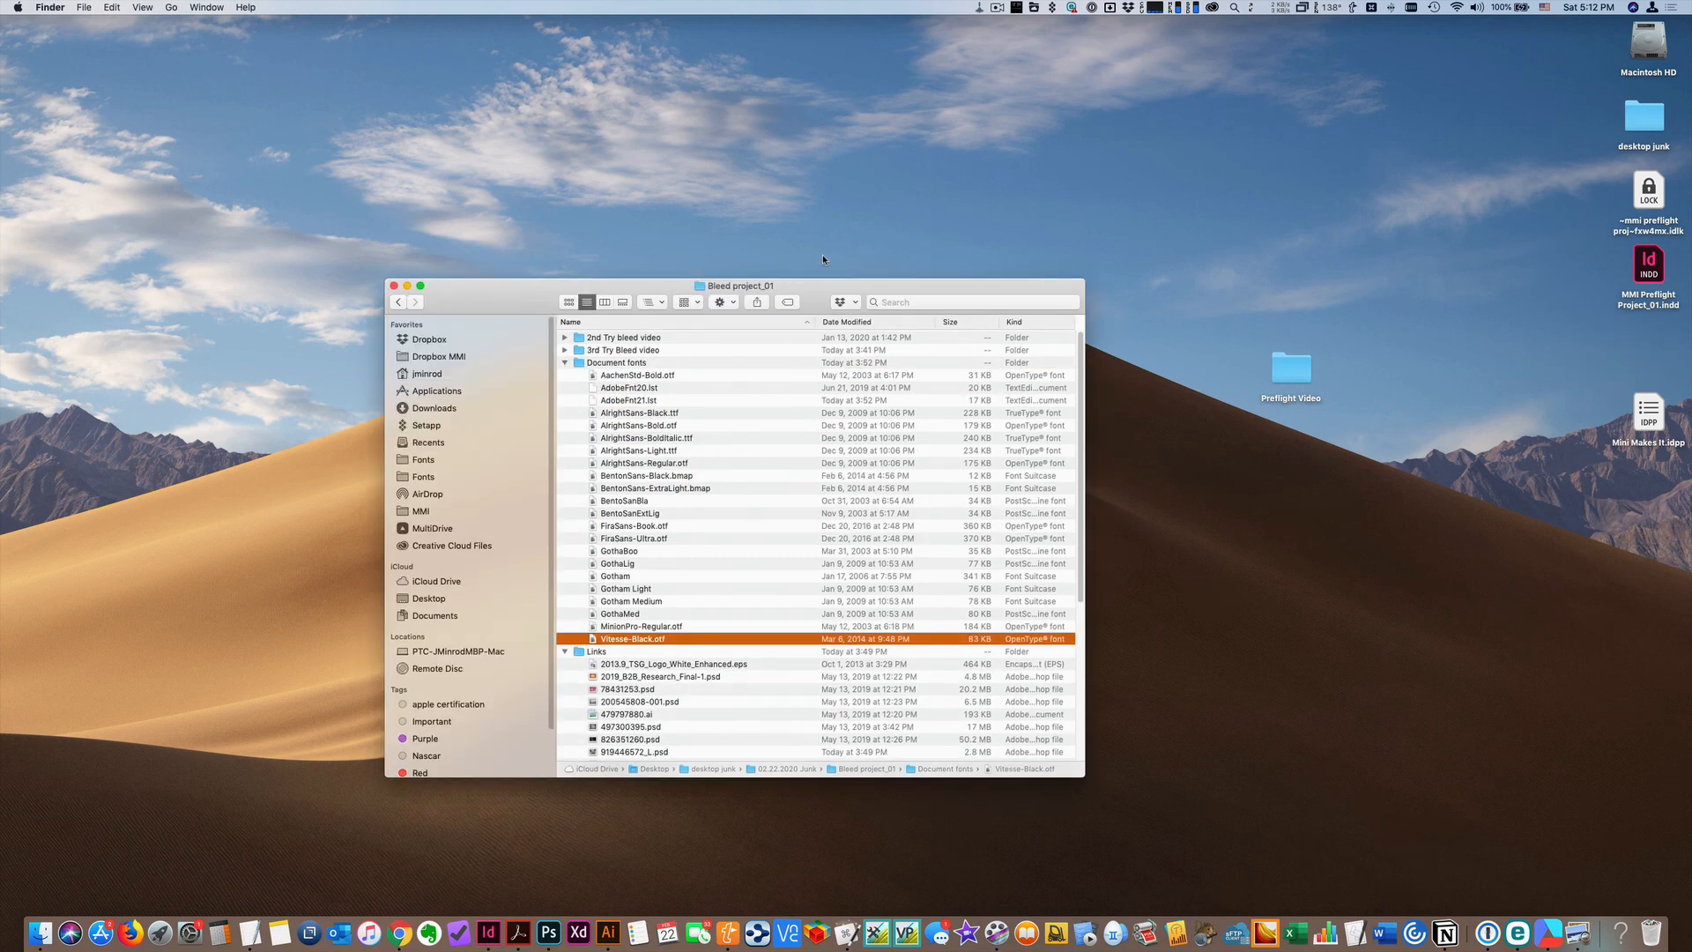
{"action": "left_click", "coordinate": [488, 932]}
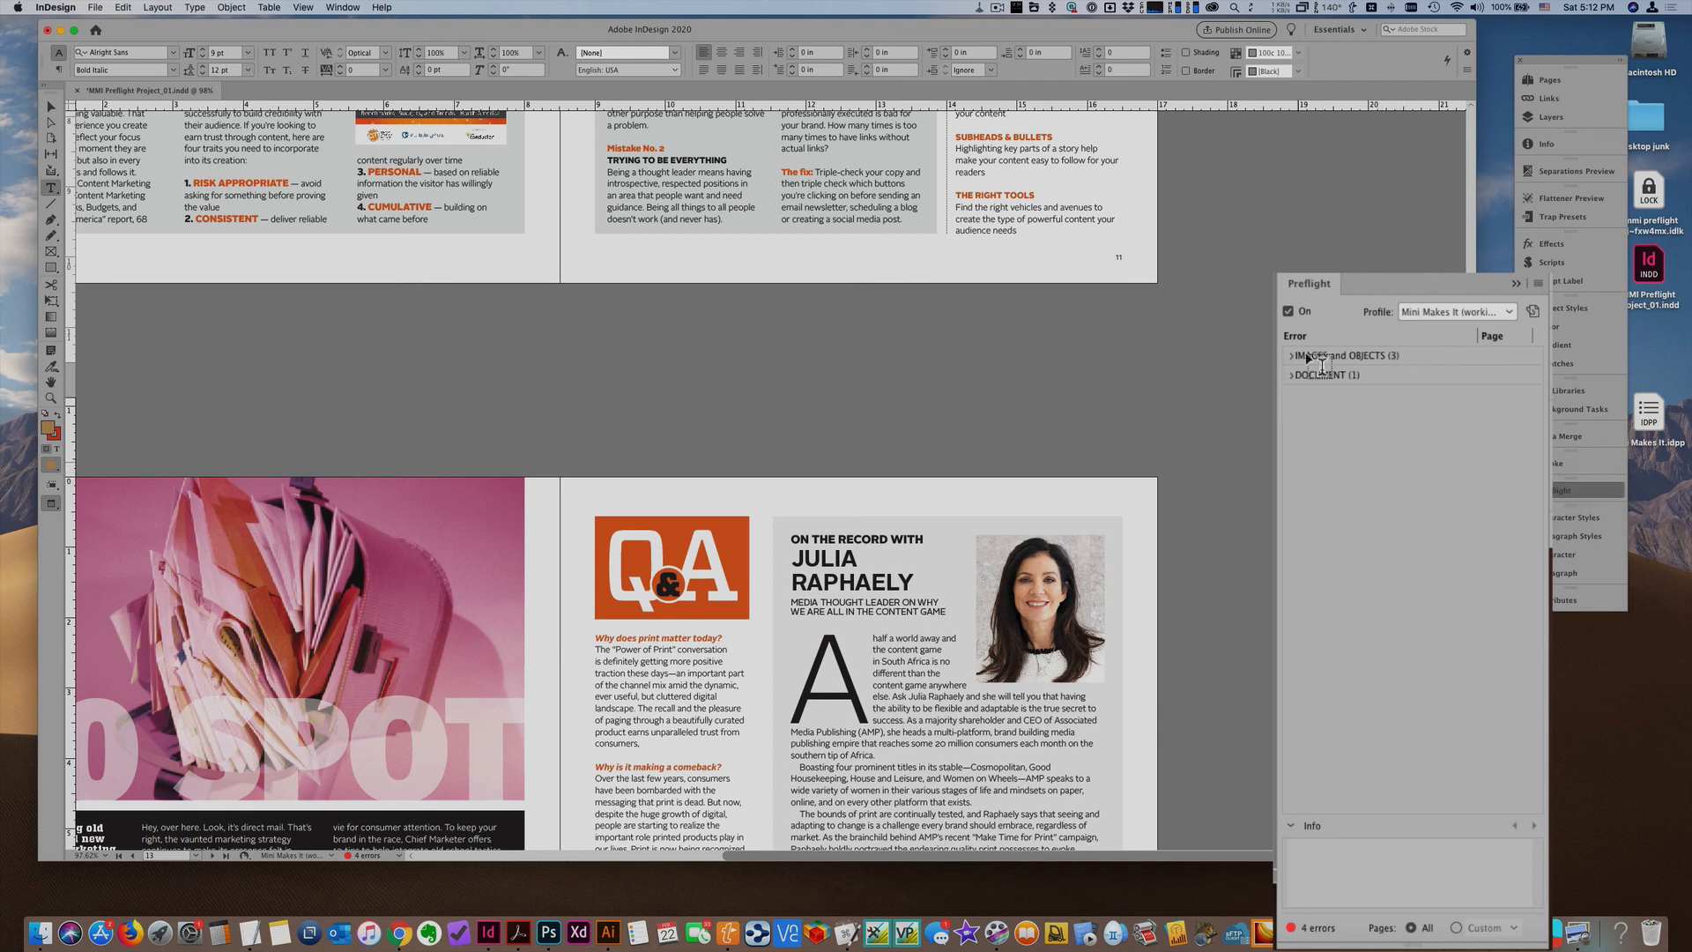
Step: Review the document's "Blank pages not allowed" preflight error with its suggested fix, and go to the flagged page 14
{"action": "left_click", "coordinate": [1294, 377]}
{"action": "left_click", "coordinate": [1289, 377]}
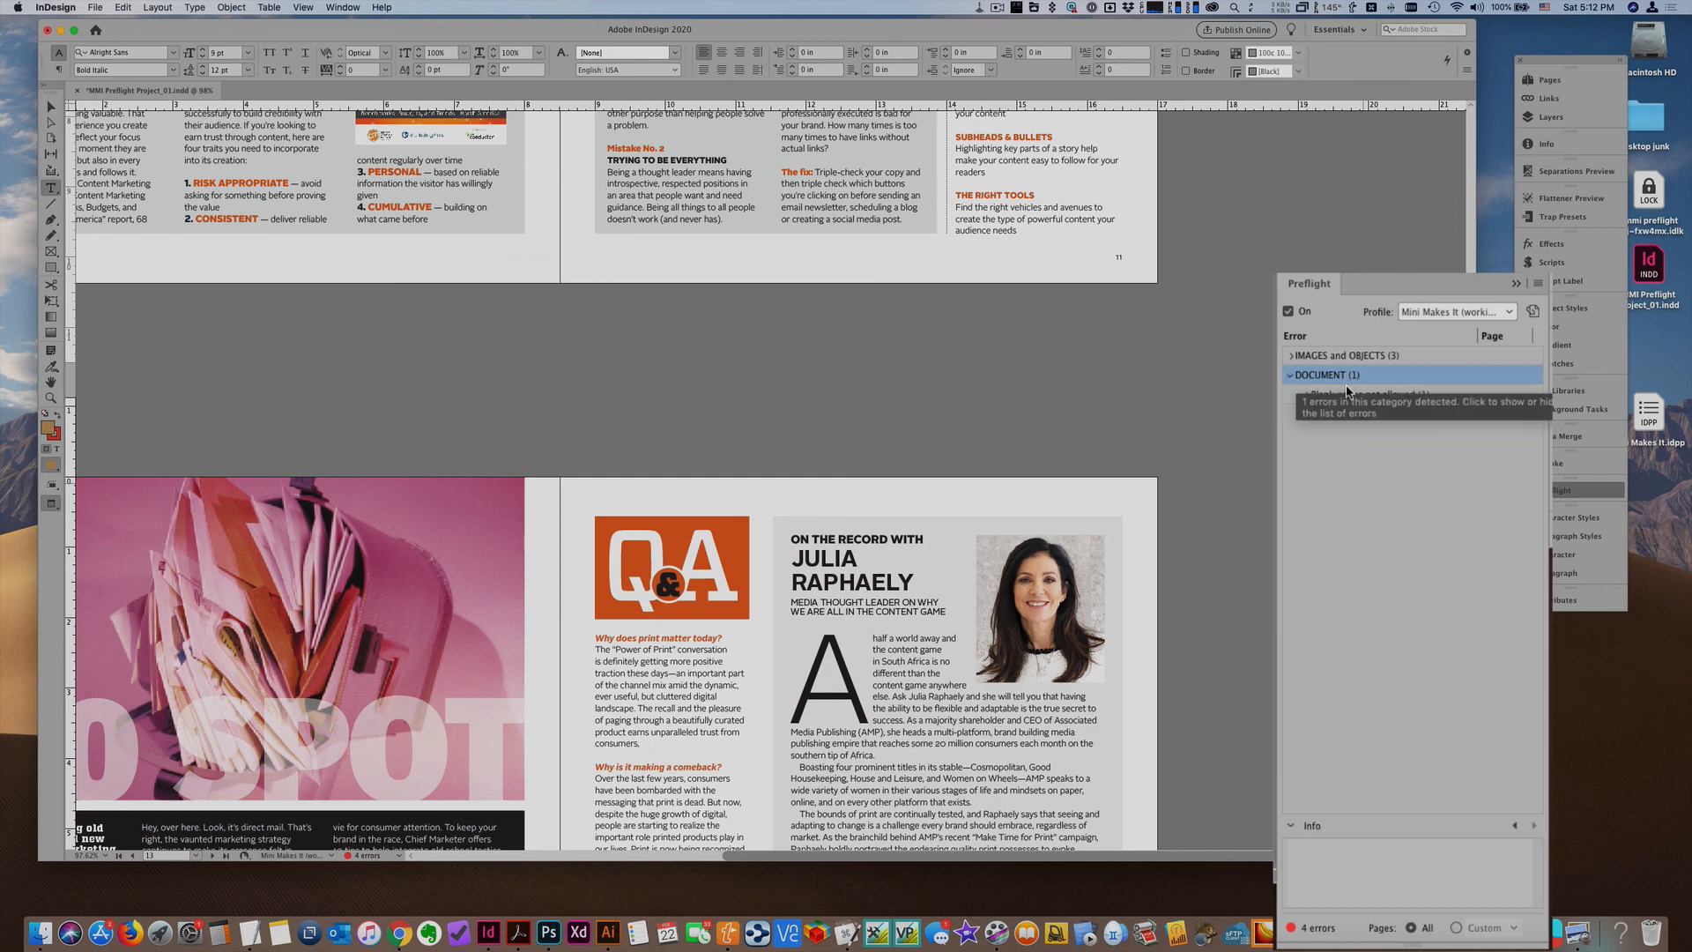
{"action": "left_click", "coordinate": [1377, 399]}
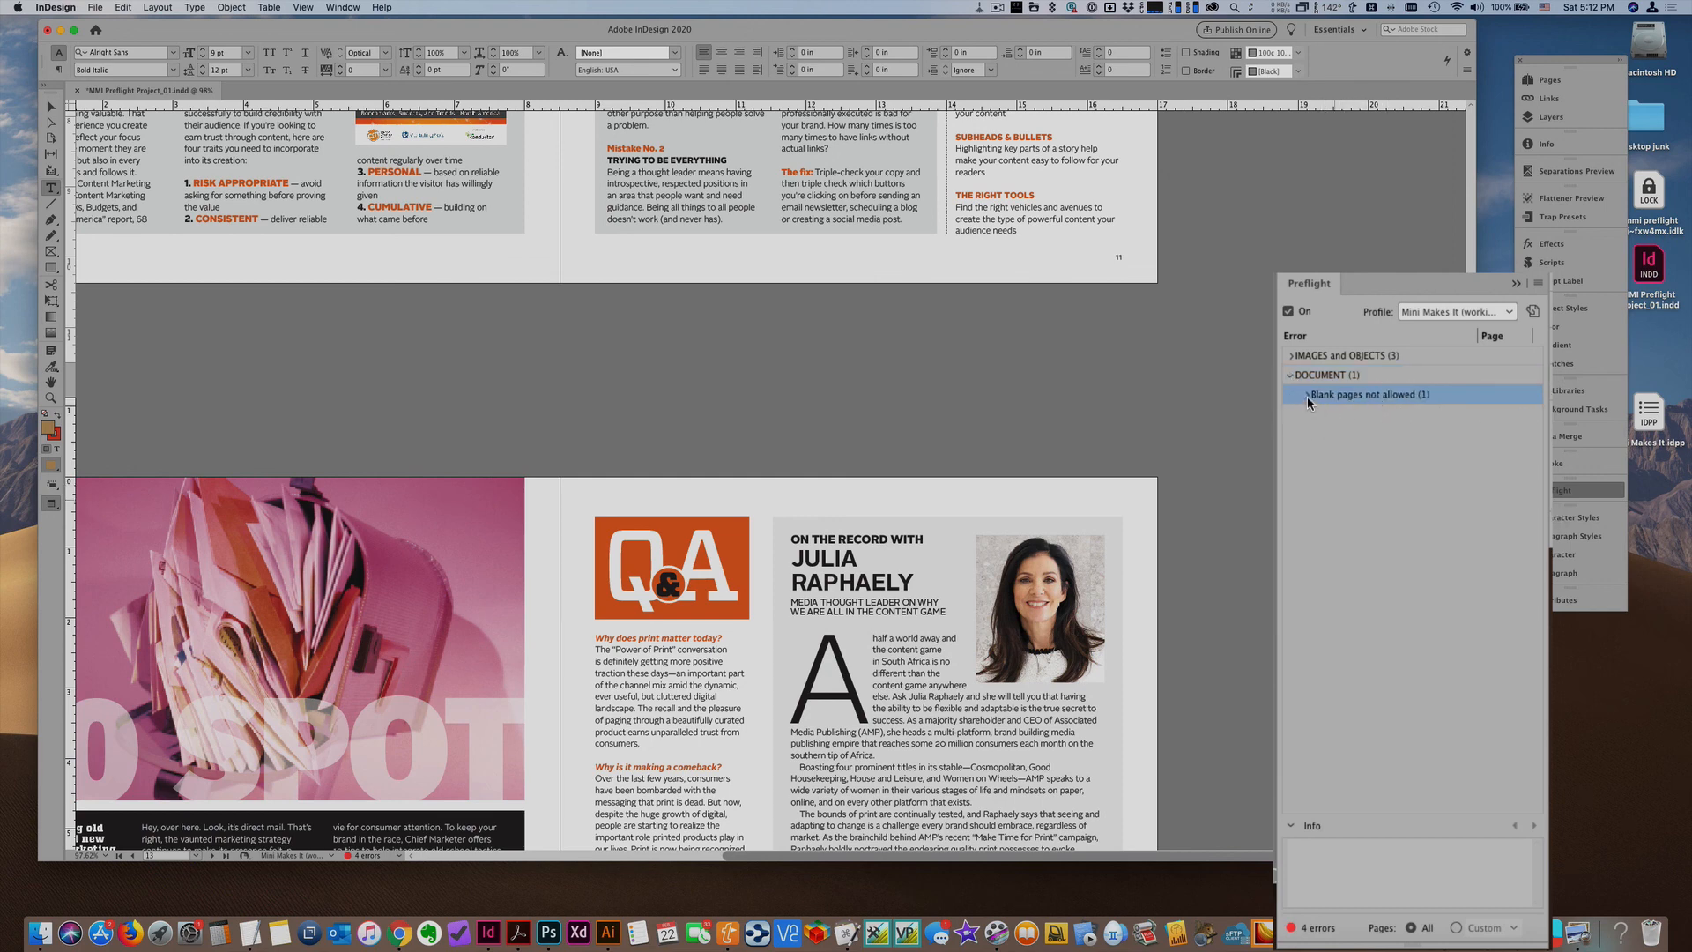
{"action": "left_click", "coordinate": [1308, 396]}
{"action": "left_click", "coordinate": [1337, 360]}
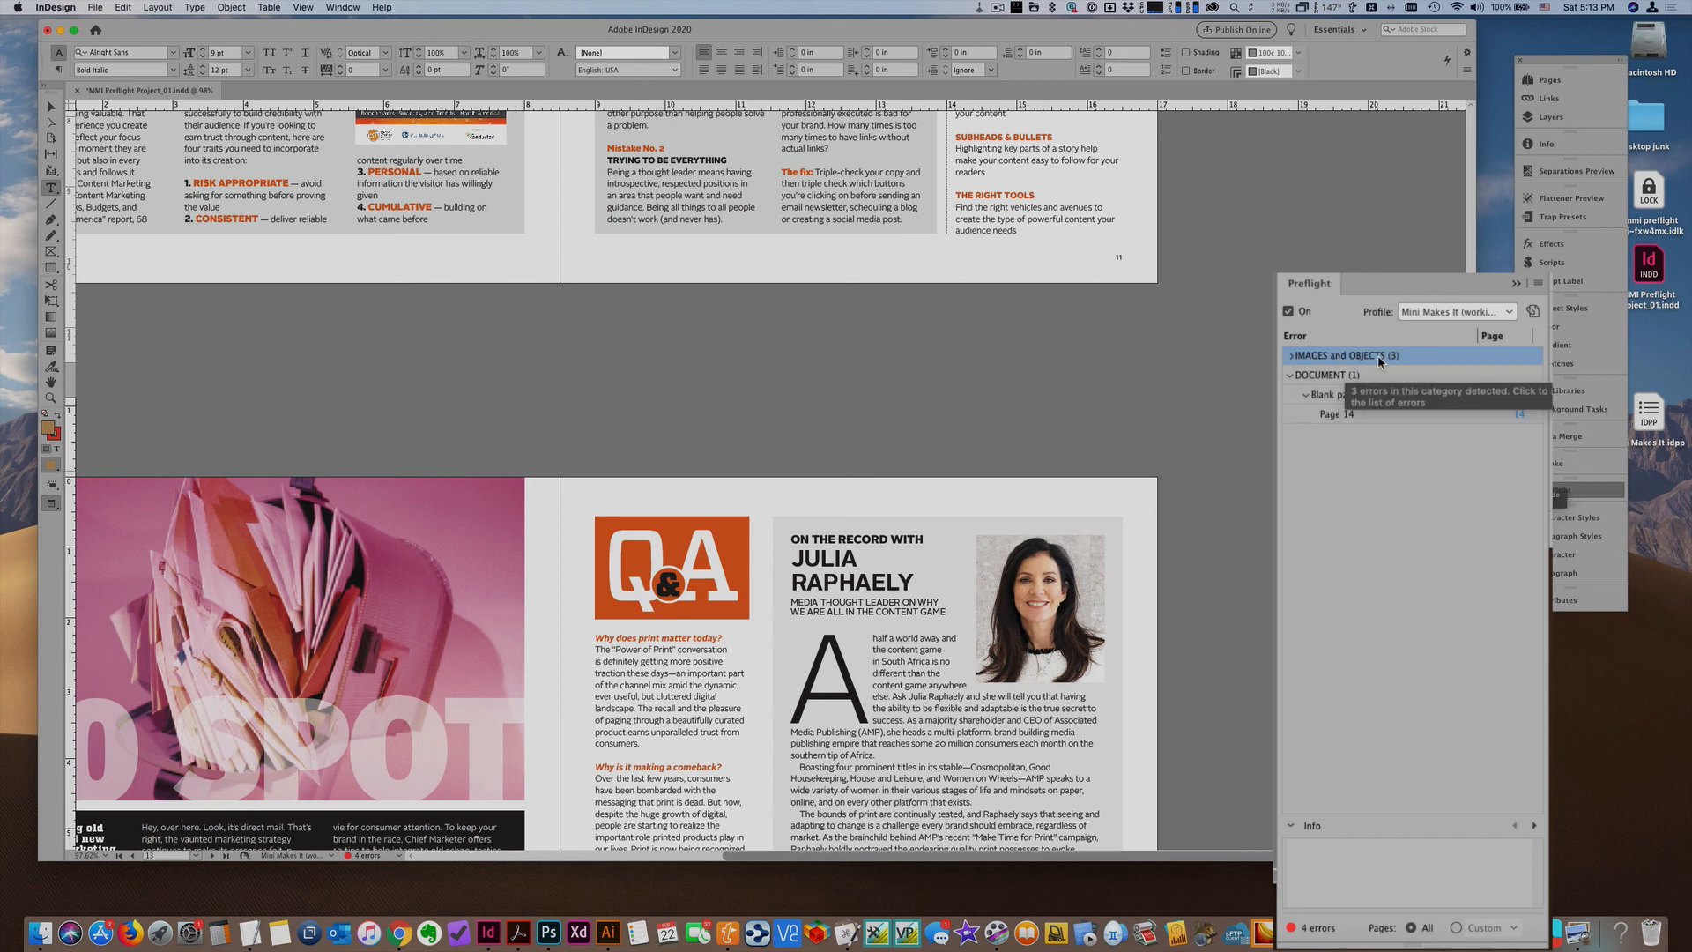
{"action": "left_click", "coordinate": [1362, 375]}
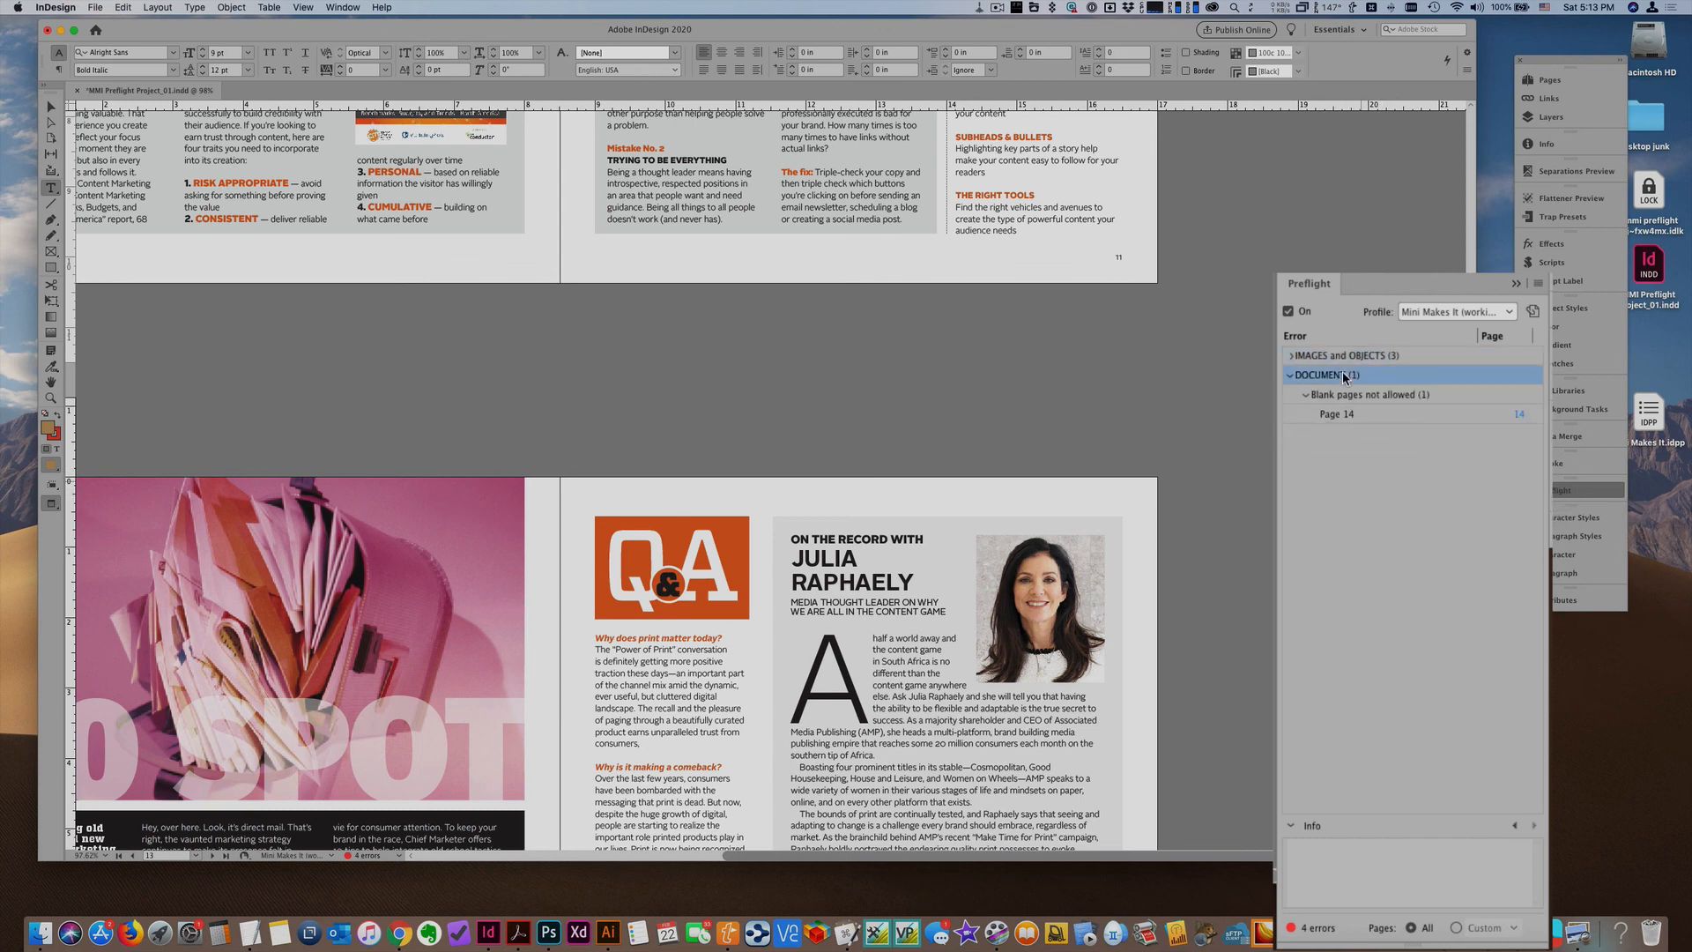
{"action": "left_click", "coordinate": [1346, 416]}
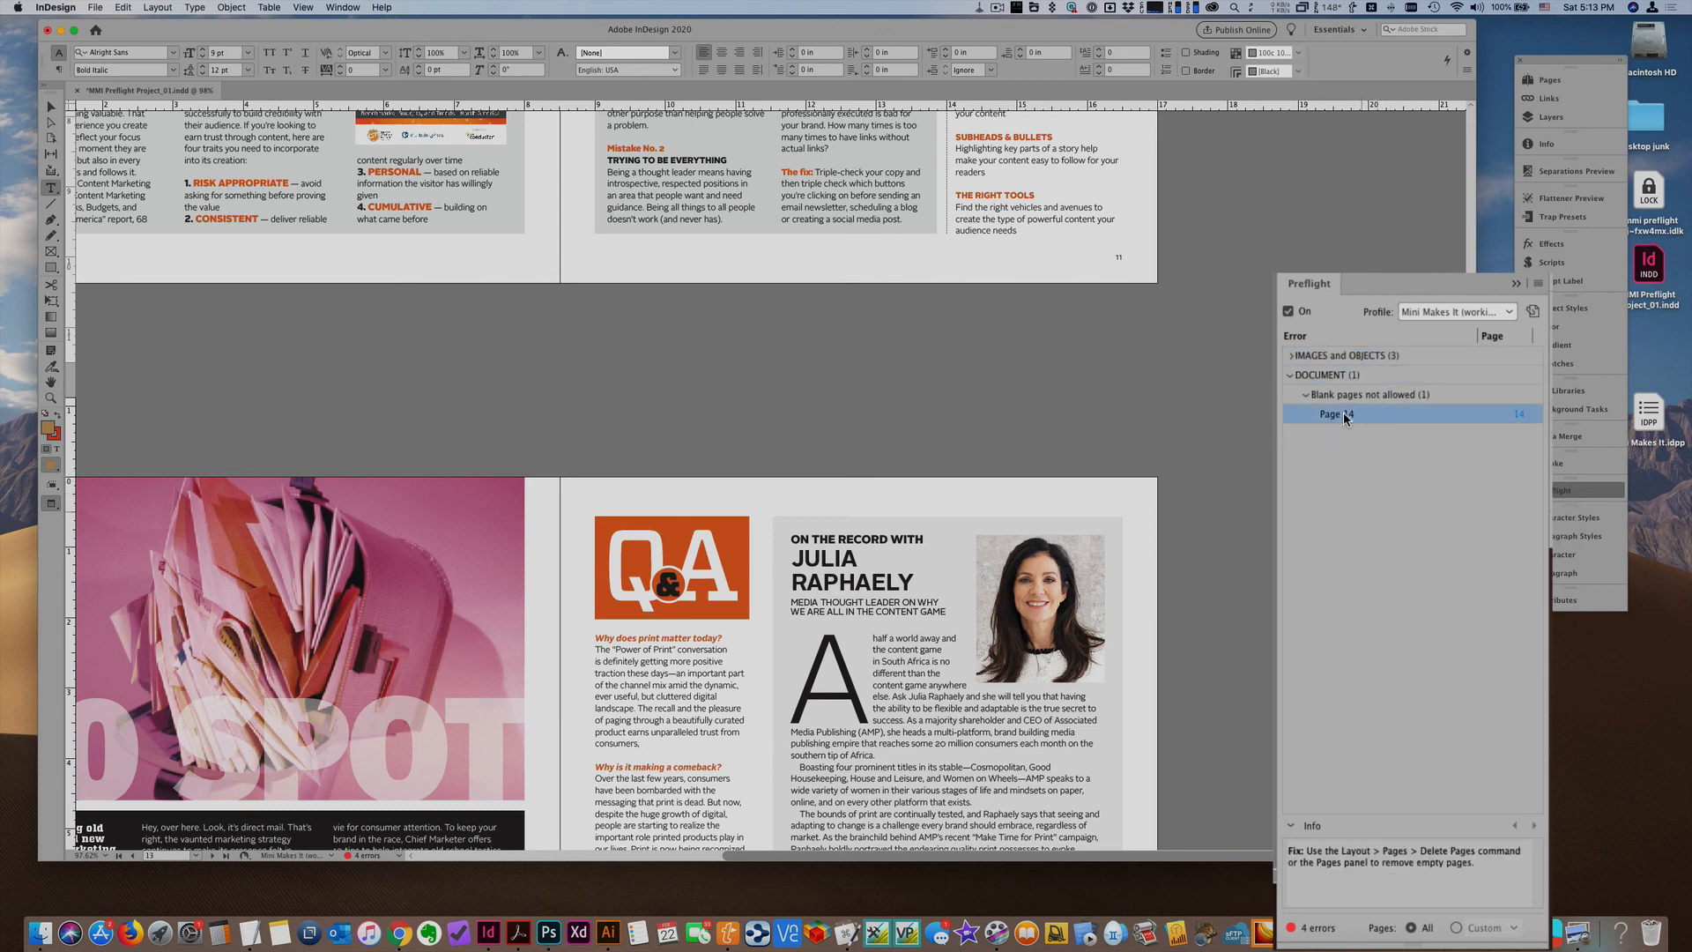
{"action": "left_click", "coordinate": [1519, 416]}
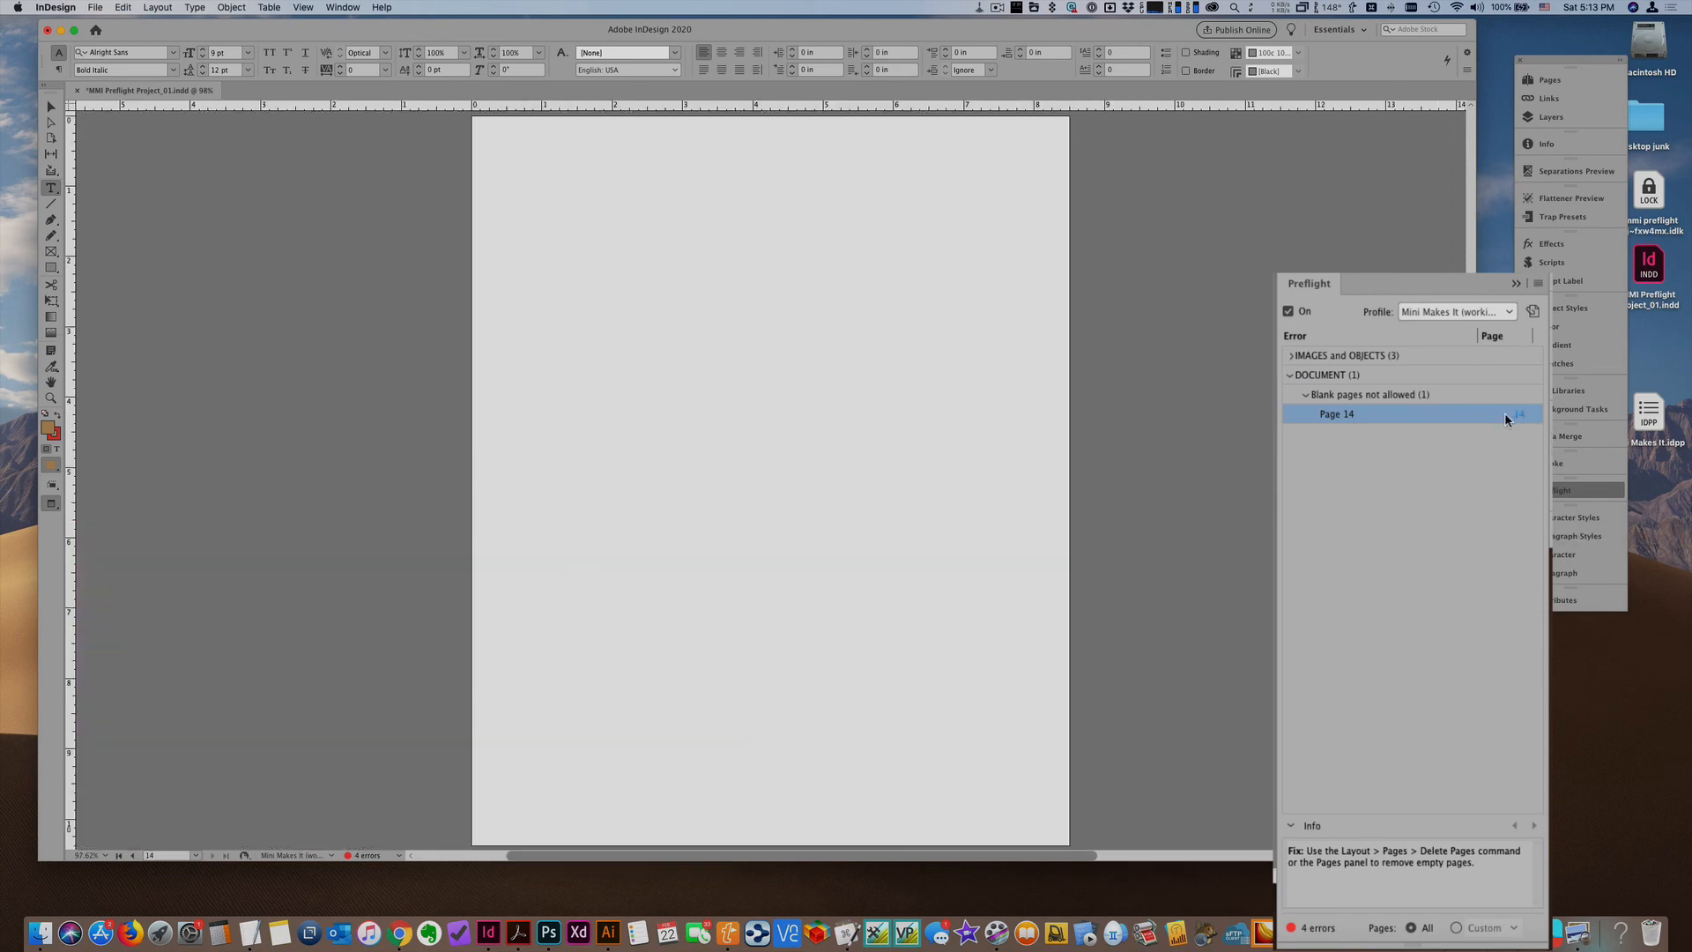
Step: Examine blank page 14 and the preceding spread of pages 12 and 13, and collapse the preflight results
{"action": "scroll", "coordinate": [1128, 495], "scroll_direction": "up", "scroll_amount": 10}
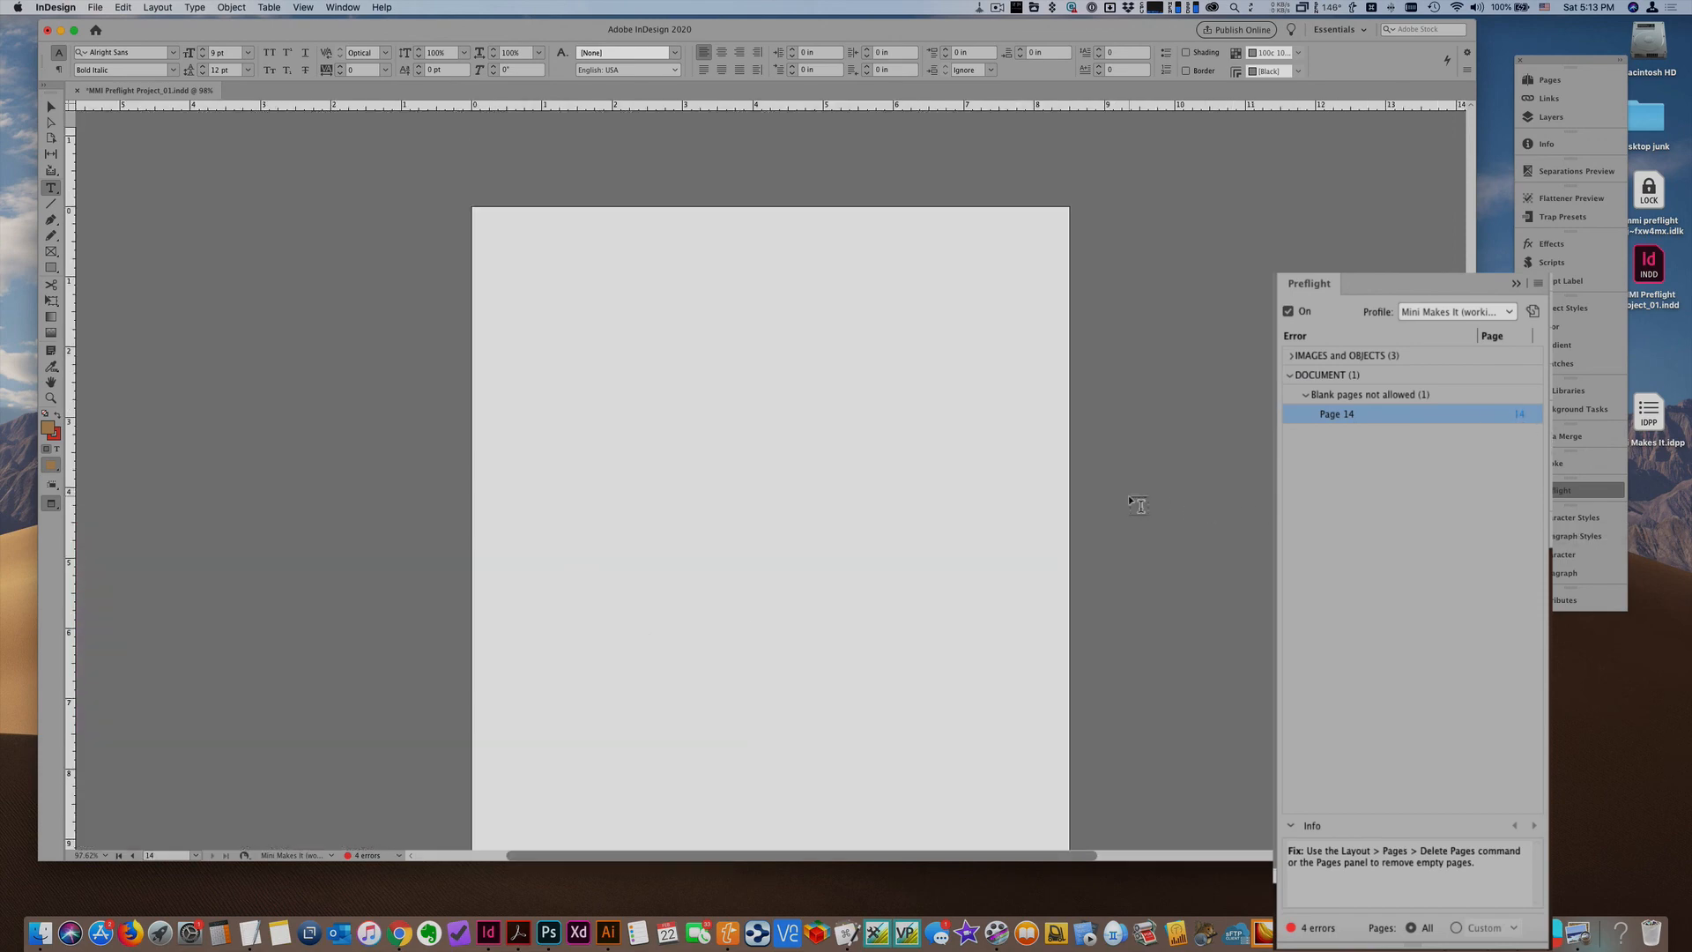
{"action": "scroll", "coordinate": [1125, 497], "scroll_direction": "down", "scroll_amount": 1}
{"action": "scroll", "coordinate": [1125, 496], "scroll_direction": "right", "scroll_amount": 1}
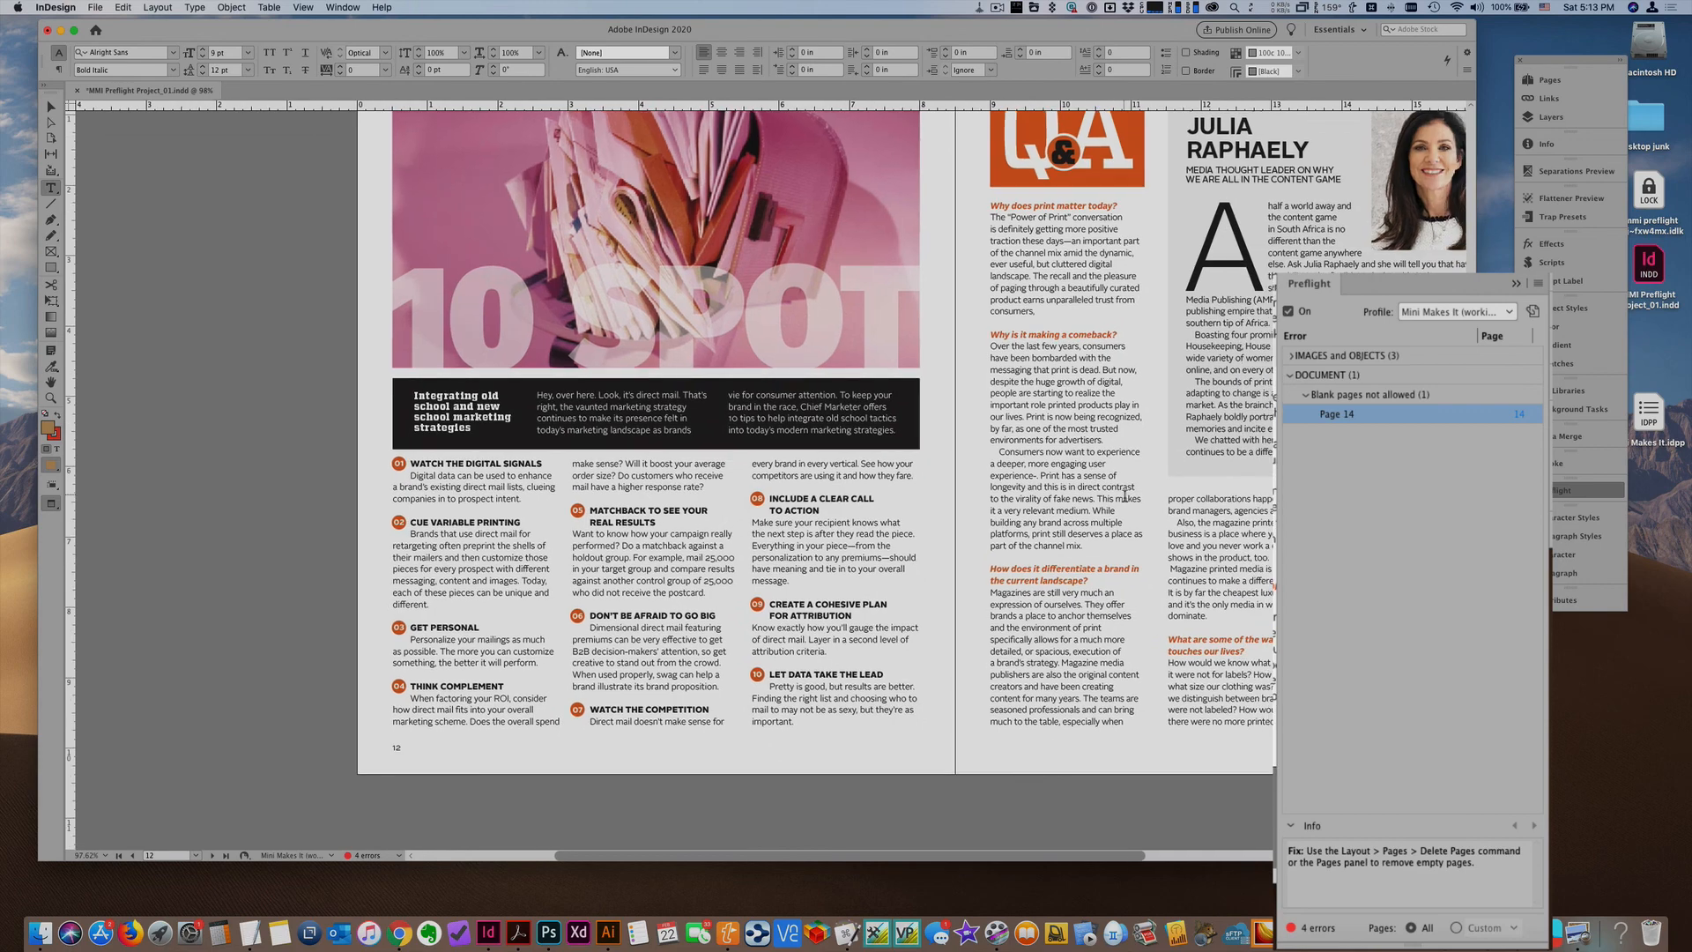
{"action": "scroll", "coordinate": [981, 448], "scroll_direction": "down", "scroll_amount": 10}
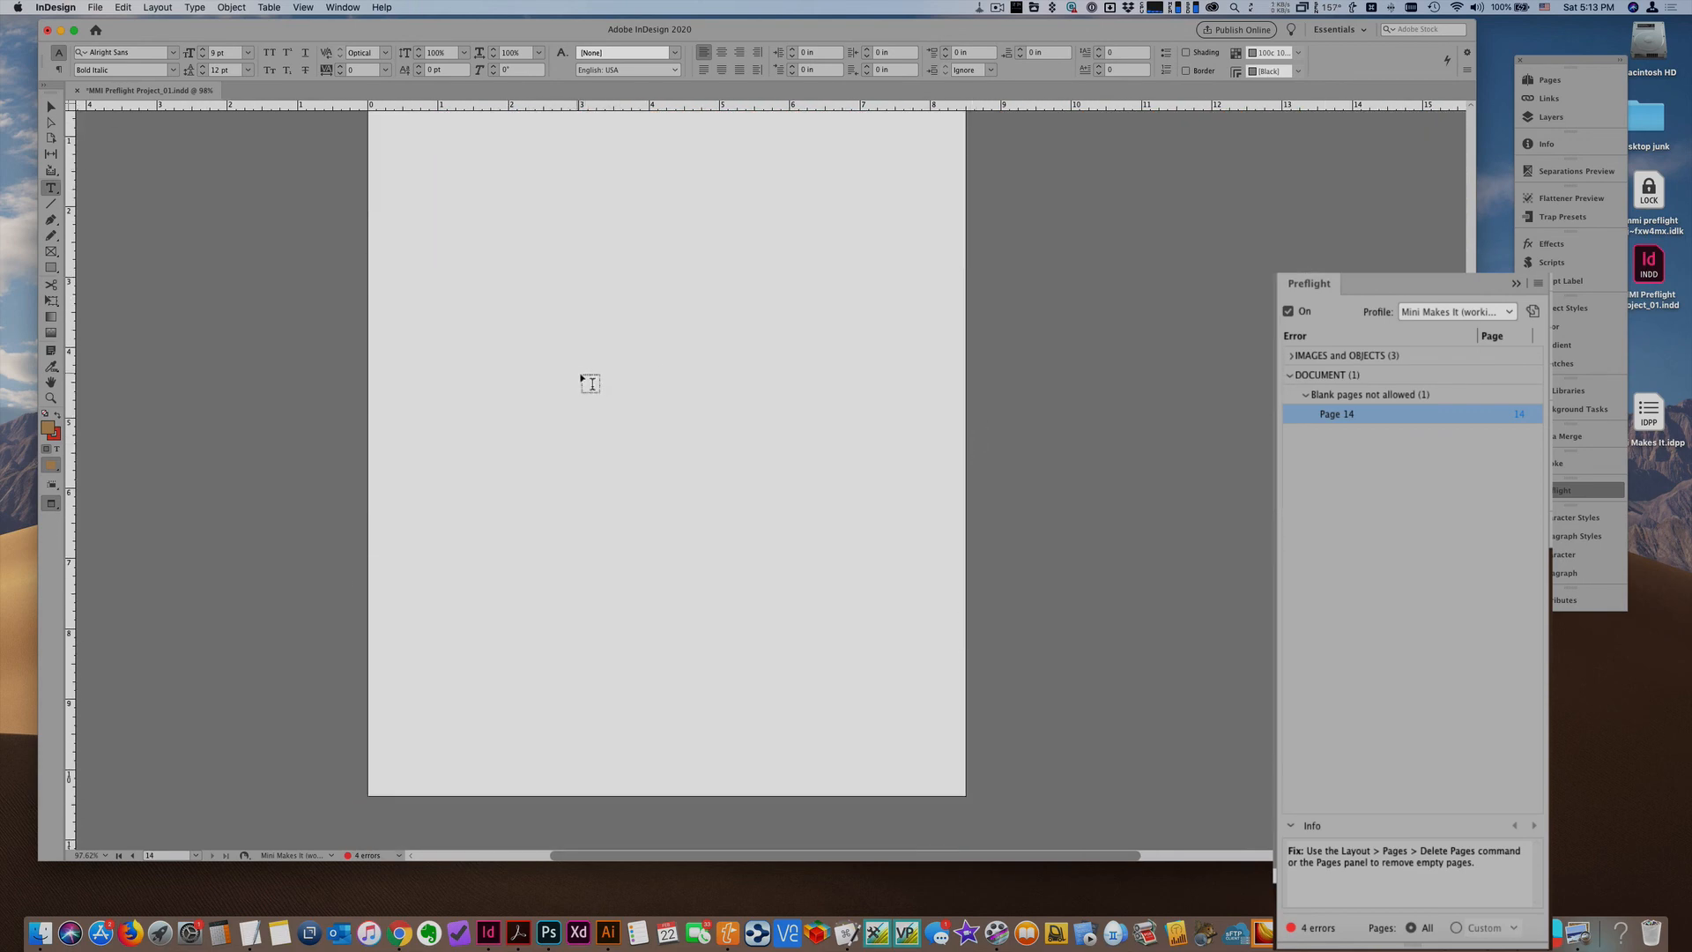
{"action": "scroll", "coordinate": [705, 290], "scroll_direction": "up", "scroll_amount": 2}
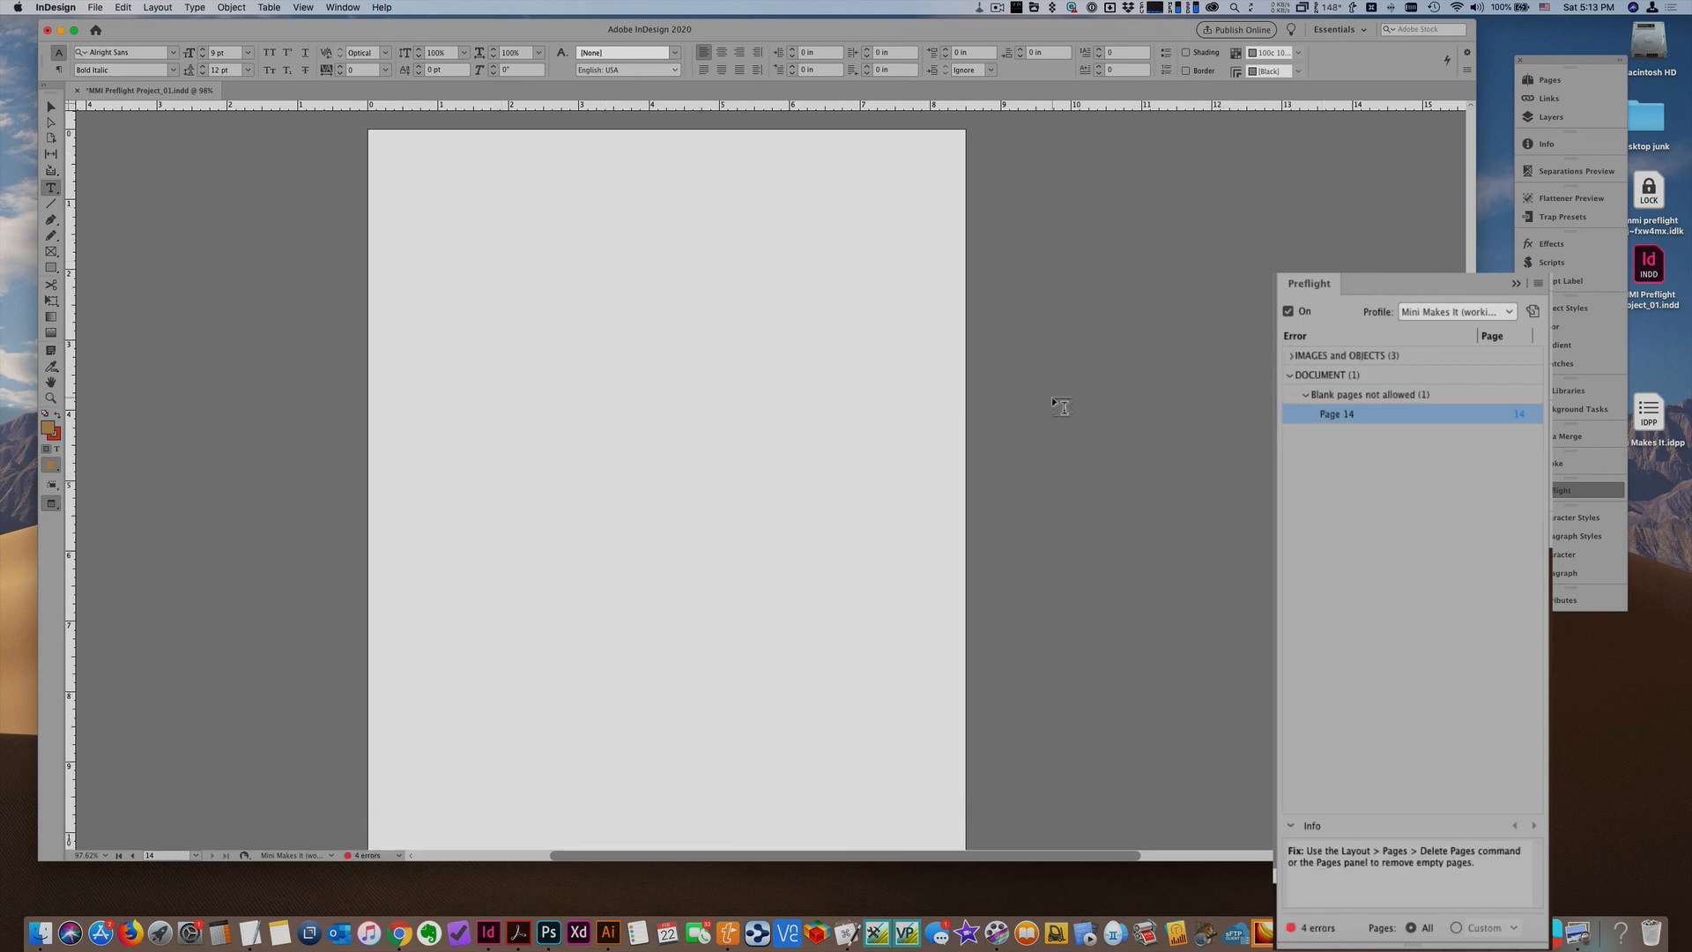
{"action": "scroll", "coordinate": [1053, 402], "scroll_direction": "up", "scroll_amount": 15}
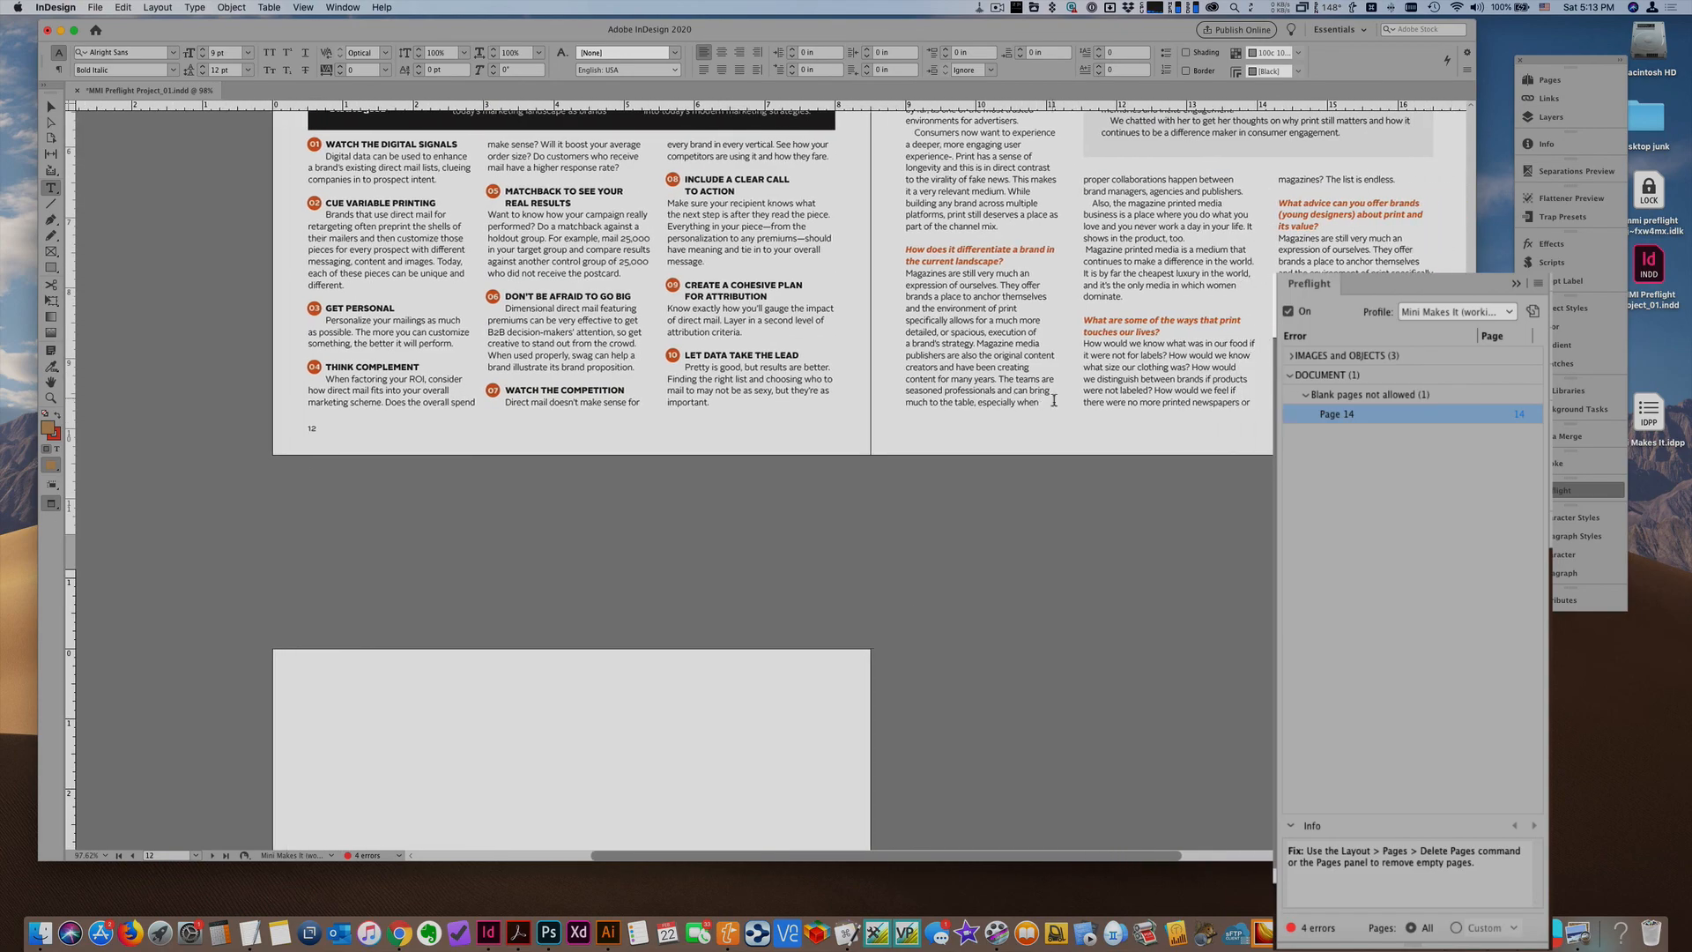
{"action": "scroll", "coordinate": [1053, 402], "scroll_direction": "up", "scroll_amount": 10}
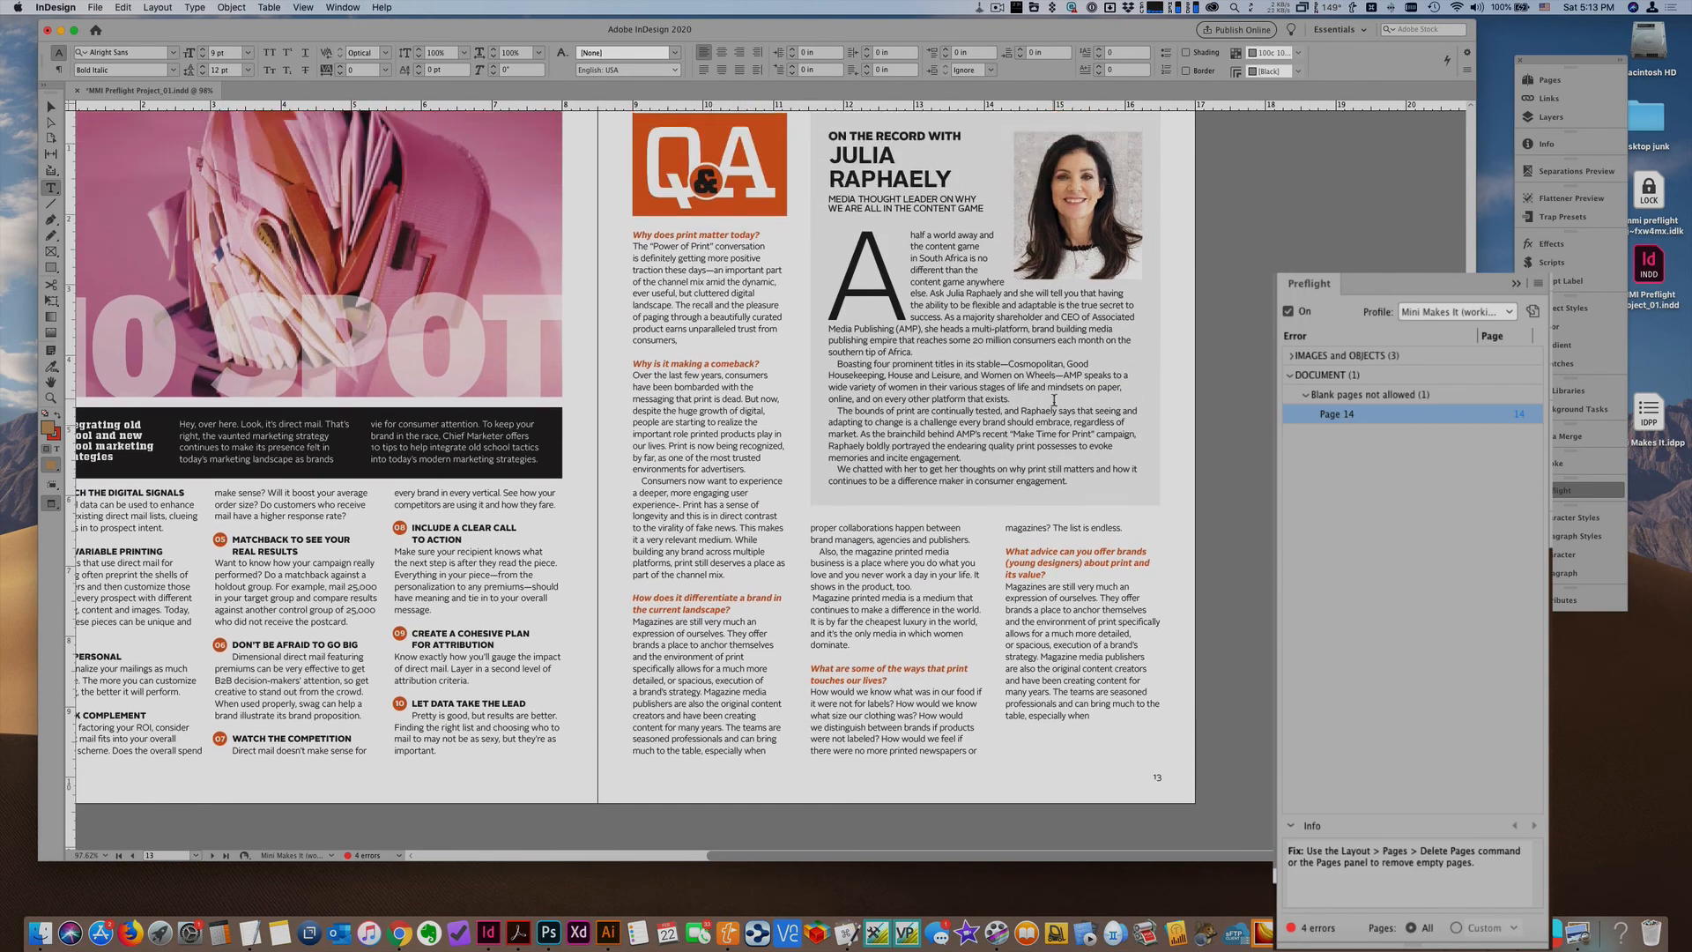
{"action": "scroll", "coordinate": [1054, 401], "scroll_direction": "up", "scroll_amount": 3}
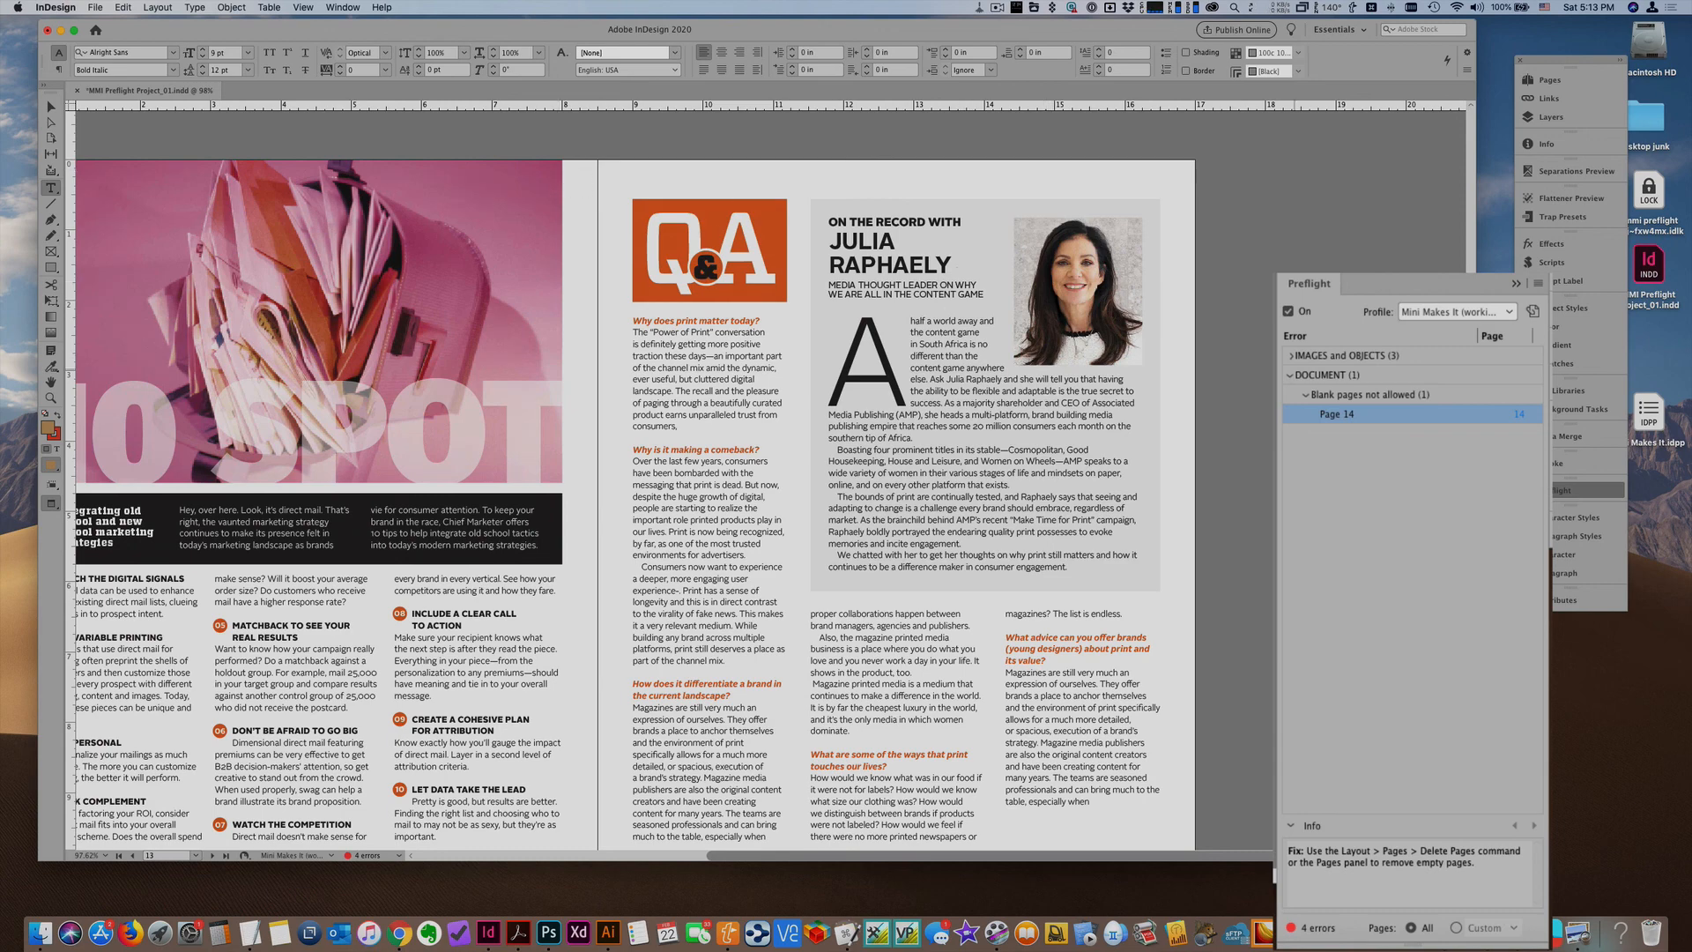
{"action": "left_click", "coordinate": [1516, 283]}
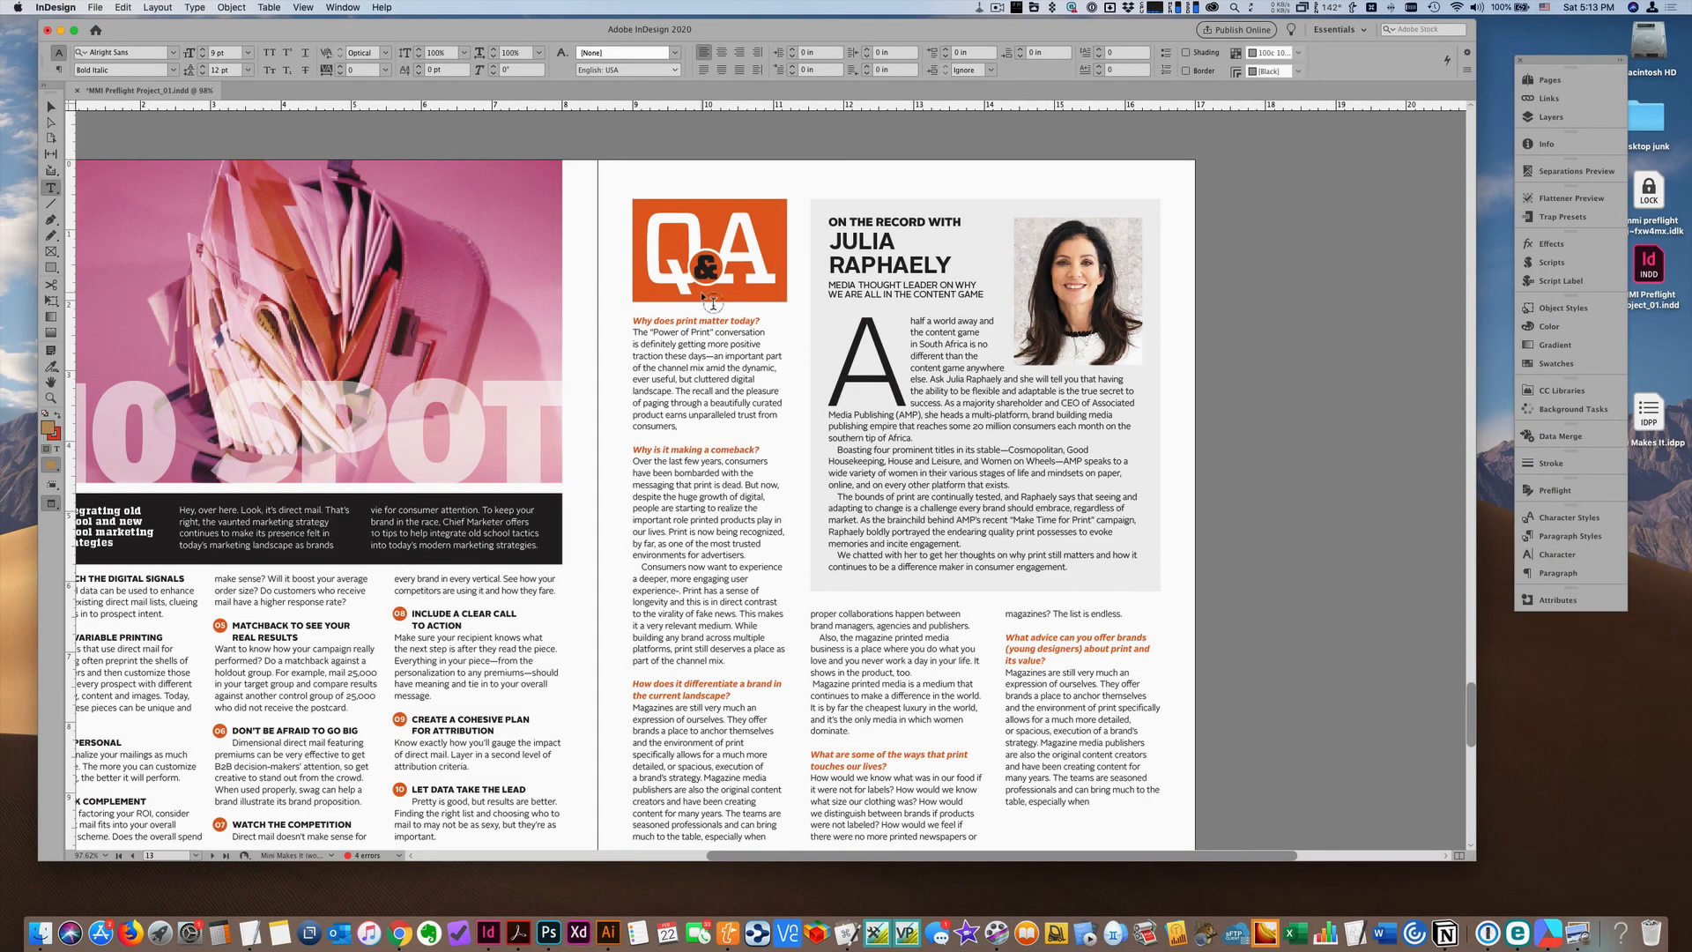